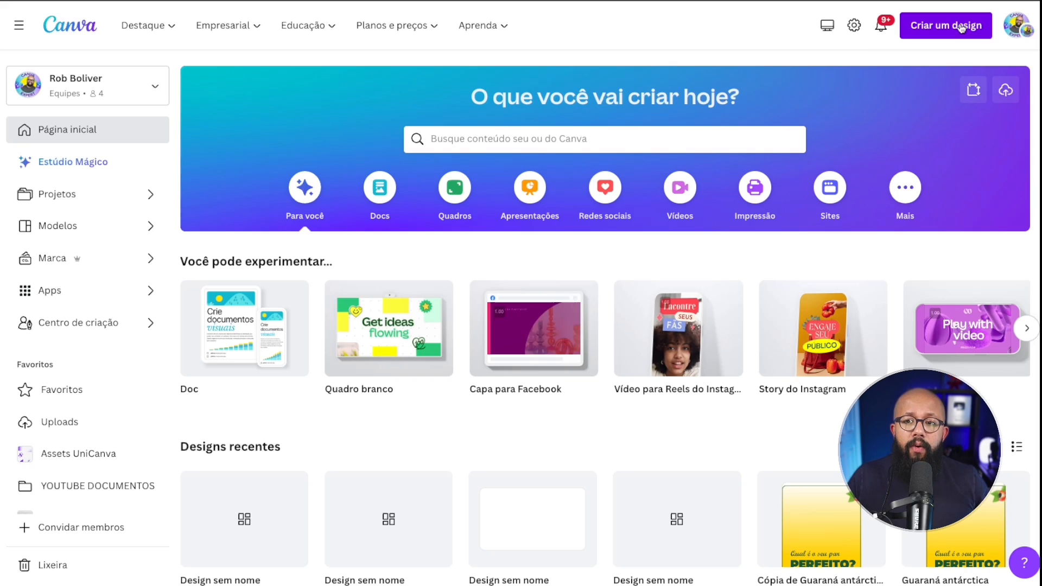
Create a blank 1080 × 1920 px Instagram Reels video design and hide the templates beside the canvas.
{"action": "left_click", "coordinate": [961, 28]}
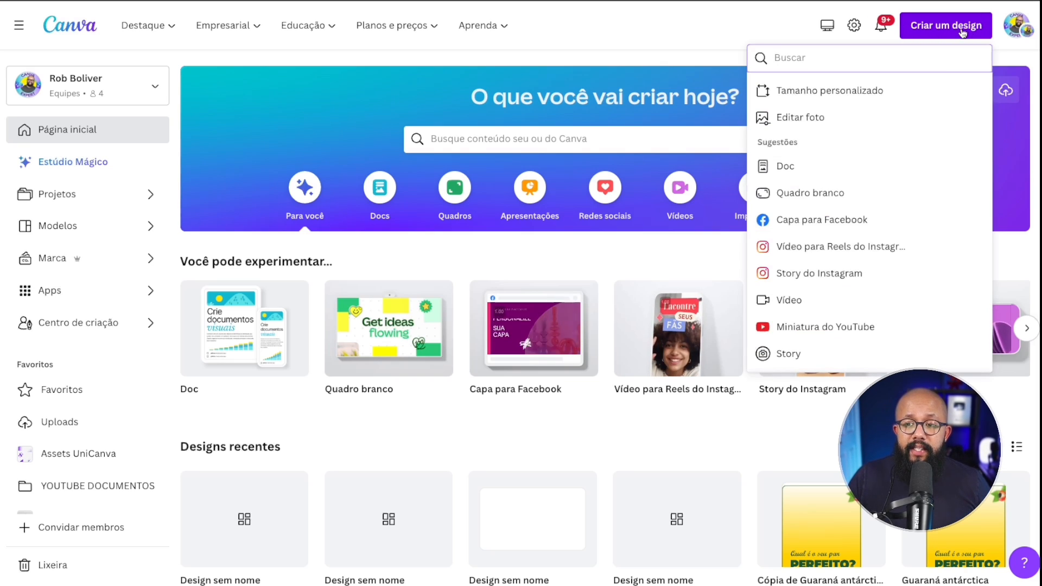
{"action": "type", "text": "reel"}
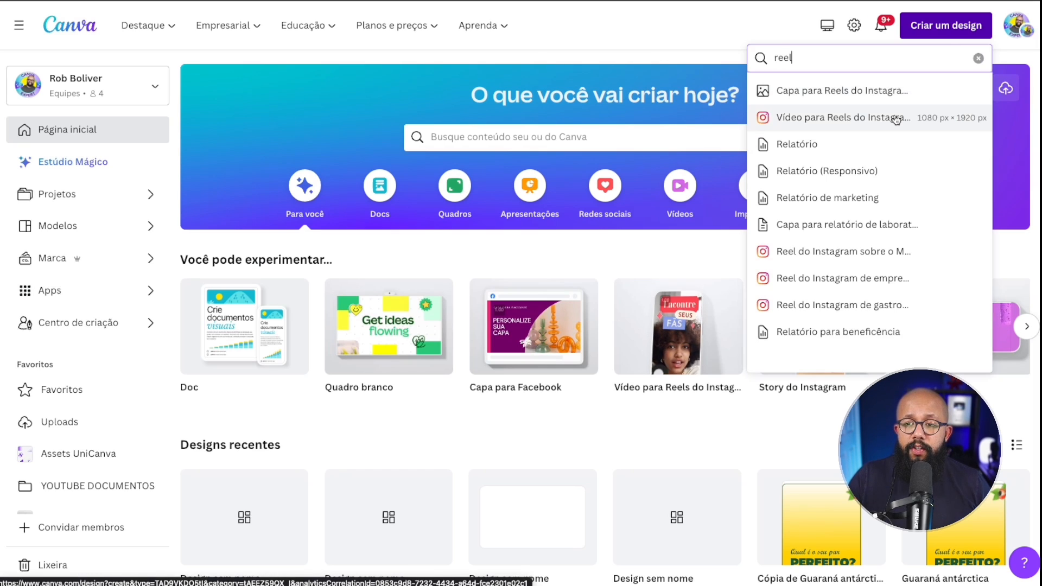
{"action": "left_click", "coordinate": [896, 119]}
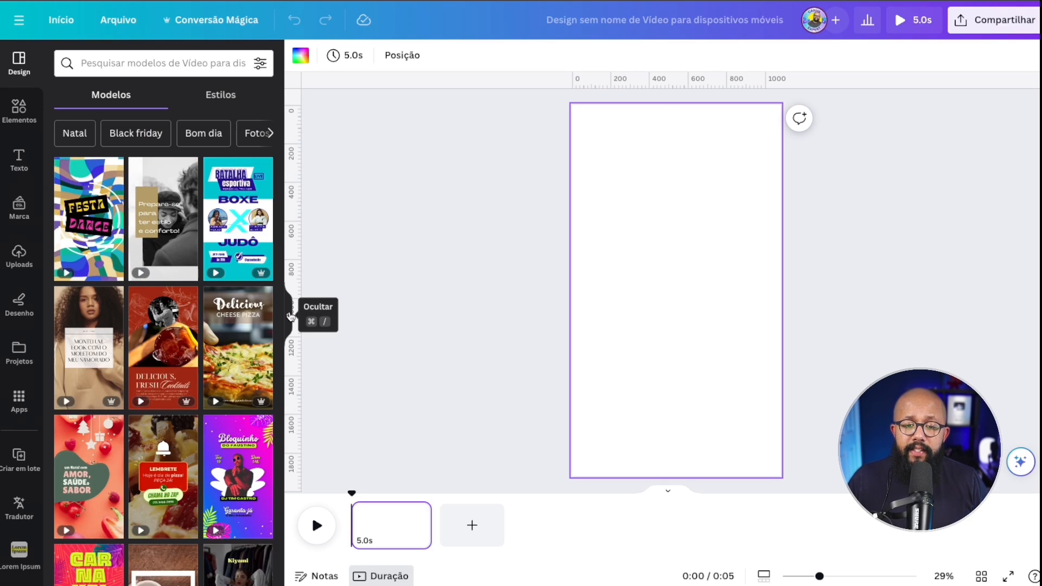
{"action": "left_click", "coordinate": [293, 315]}
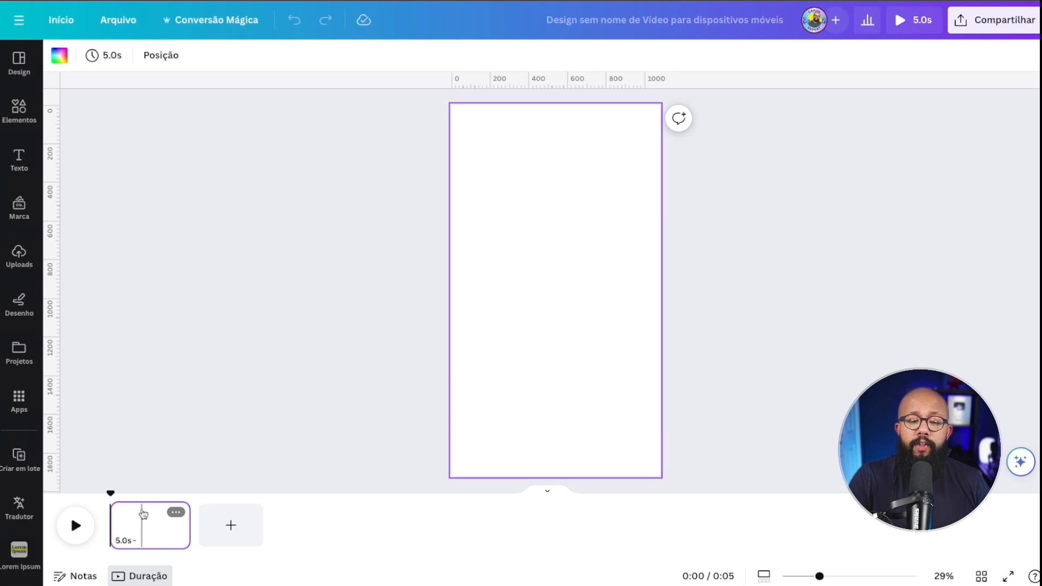
Add four blank 5-second pages to the video timeline after the first page.
{"action": "left_click", "coordinate": [231, 525]}
{"action": "left_click", "coordinate": [318, 536]}
{"action": "left_click", "coordinate": [414, 536]}
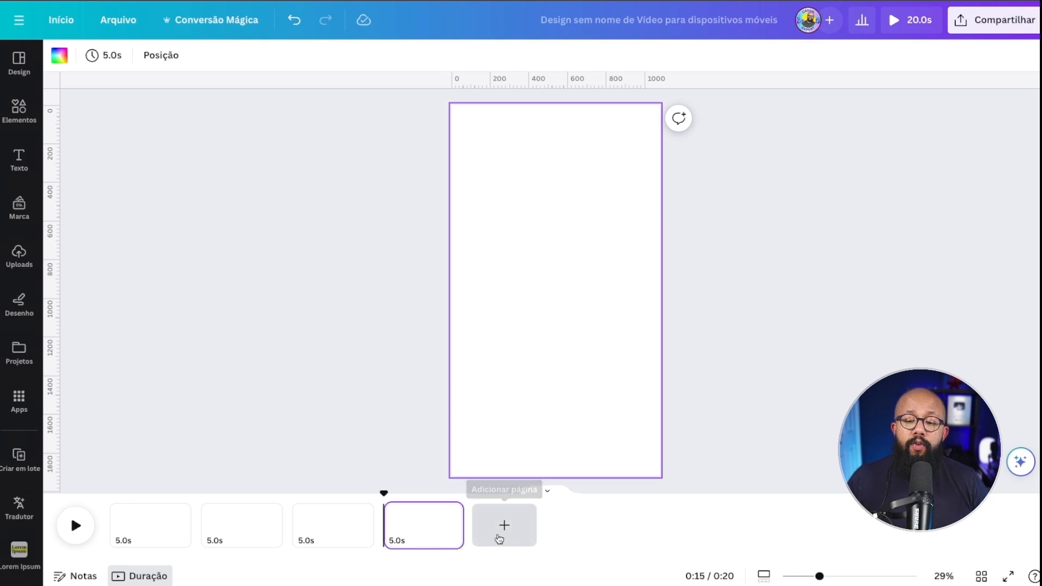
{"action": "left_click", "coordinate": [497, 536]}
{"action": "mouse_move", "coordinate": [287, 535]}
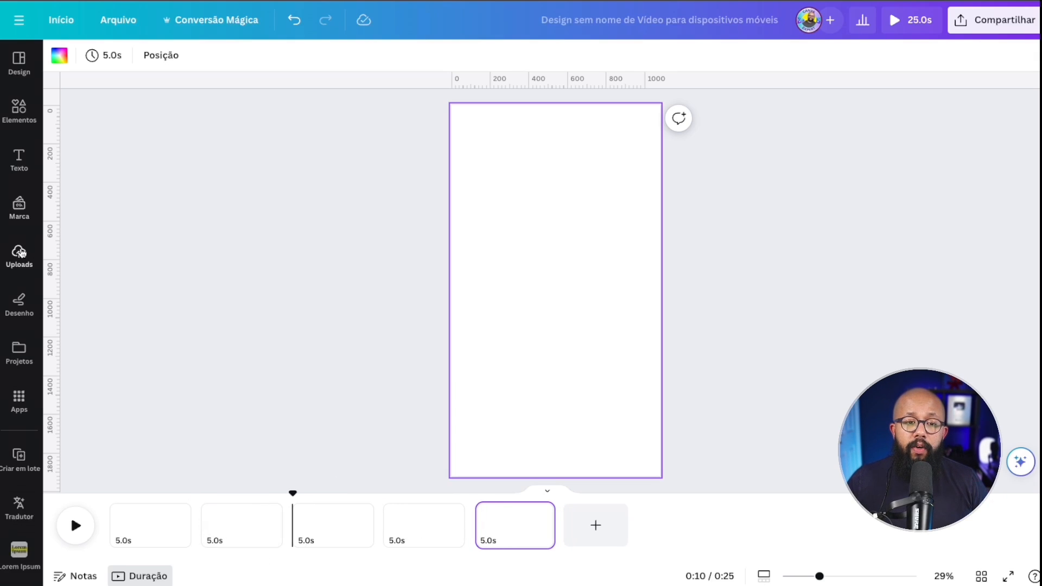
Add the uploaded audio files 1700501943468.mp3 at 0:10 and 1700501807826.mp3 at 0:01 to the video timeline.
{"action": "left_click", "coordinate": [21, 253]}
{"action": "left_click", "coordinate": [211, 161]}
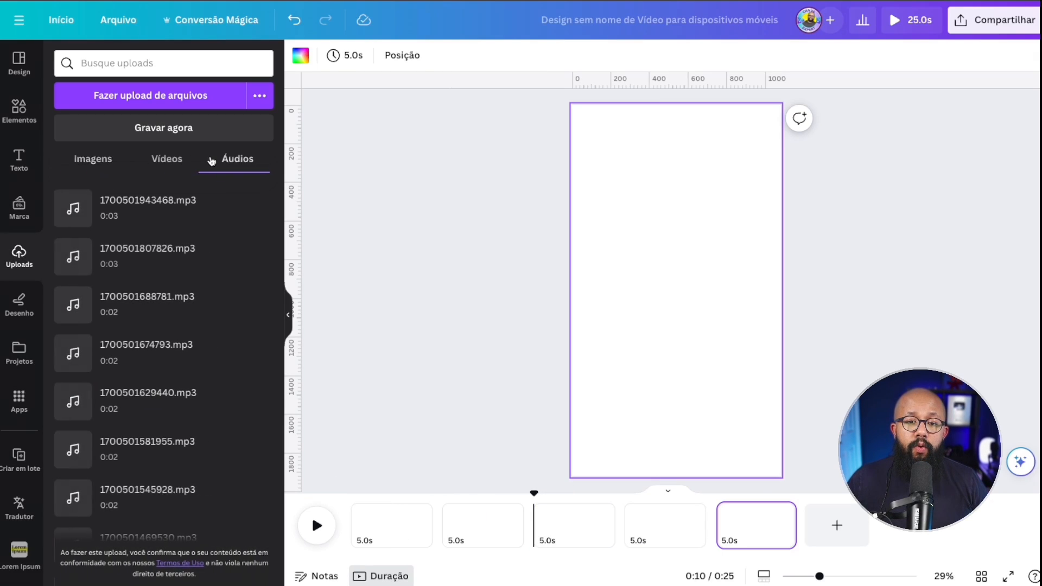
{"action": "left_click", "coordinate": [144, 204]}
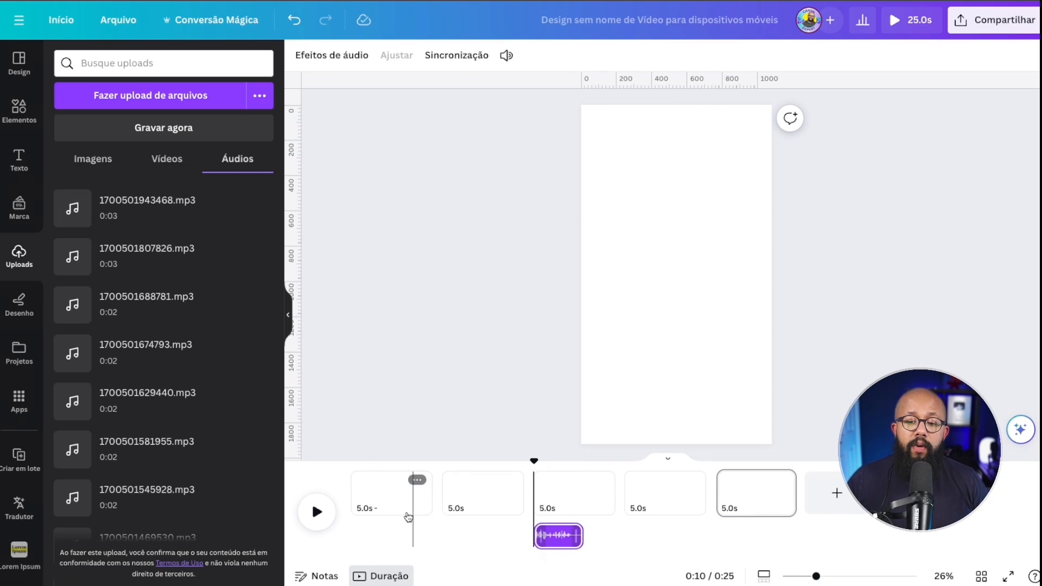
{"action": "left_click_drag", "start_coordinate": [535, 461], "coordinate": [378, 473]}
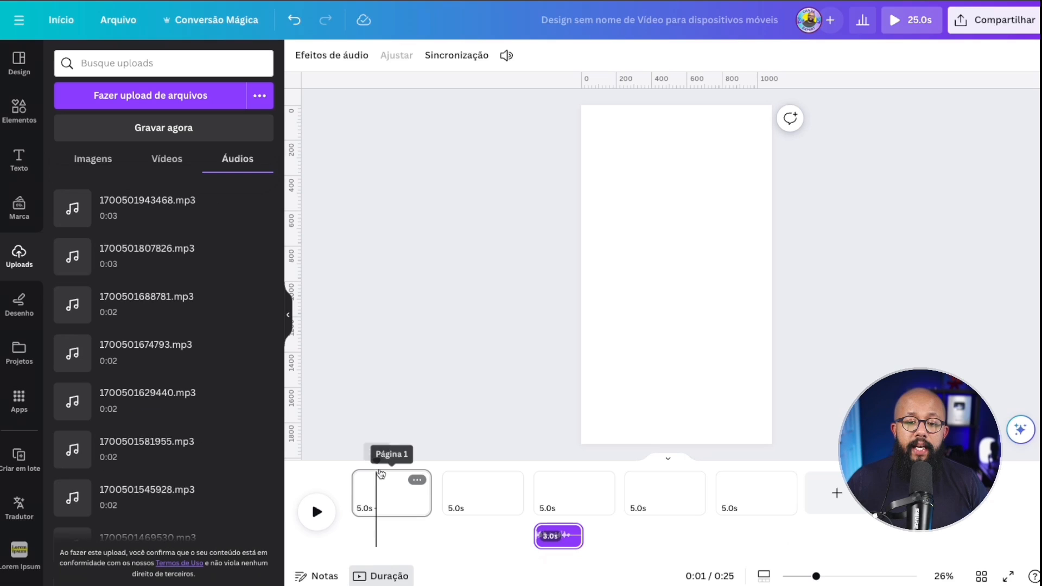
{"action": "left_click", "coordinate": [154, 257]}
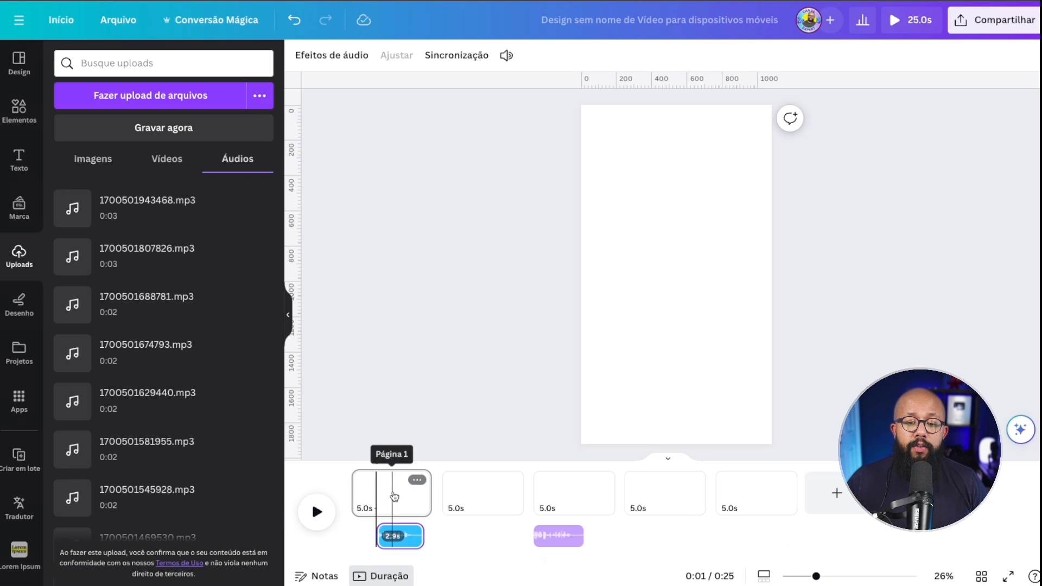
{"action": "mouse_move", "coordinate": [376, 461]}
{"action": "left_mouse_down"}
{"action": "mouse_move", "coordinate": [352, 461]}
{"action": "mouse_move", "coordinate": [373, 464]}
{"action": "left_mouse_up"}
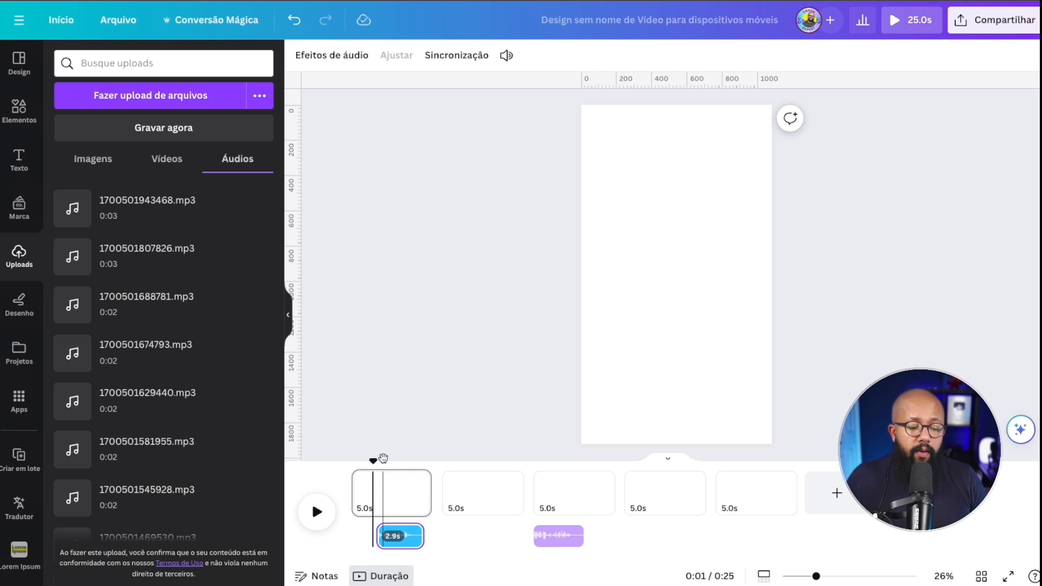
Undo the latest timeline edits, including both audio insertions.
{"action": "key", "text": "ctrl+z"}
{"action": "key", "text": "ctrl+z"}
{"action": "key", "text": "ctrl+z"}
{"action": "key", "text": "ctrl+z"}
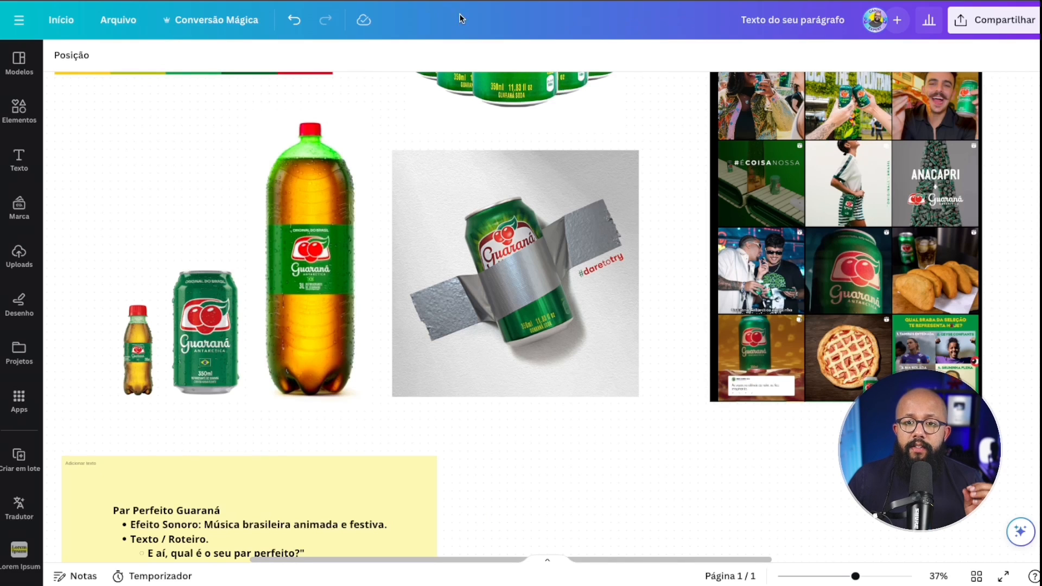
Examine the Guaraná reference whiteboard: website capture, colour palette, product photos, social feed, fonts and script note.
{"action": "scroll", "coordinate": [526, 331], "scroll_direction": "down", "scroll_amount": 2}
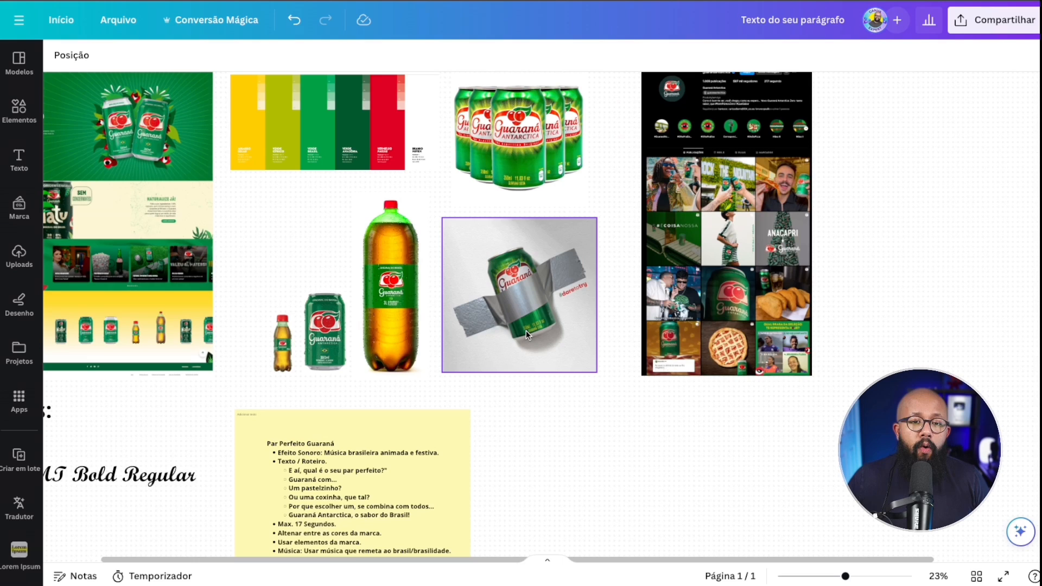
{"action": "scroll", "coordinate": [526, 331], "scroll_direction": "down", "scroll_amount": 2}
{"action": "scroll", "coordinate": [531, 330], "scroll_direction": "down", "scroll_amount": 3}
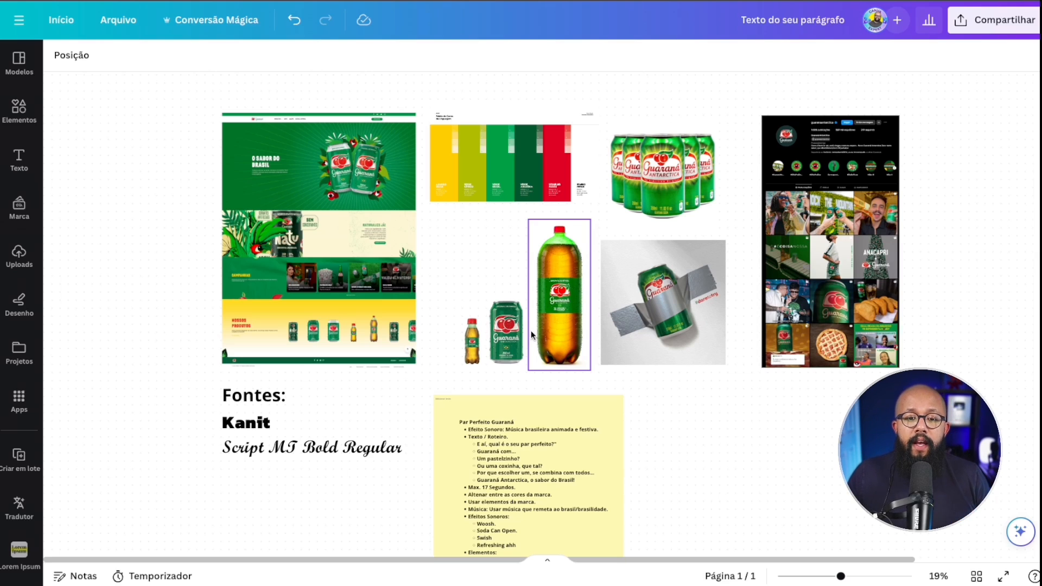
{"action": "scroll", "coordinate": [532, 329], "scroll_direction": "up", "scroll_amount": 3}
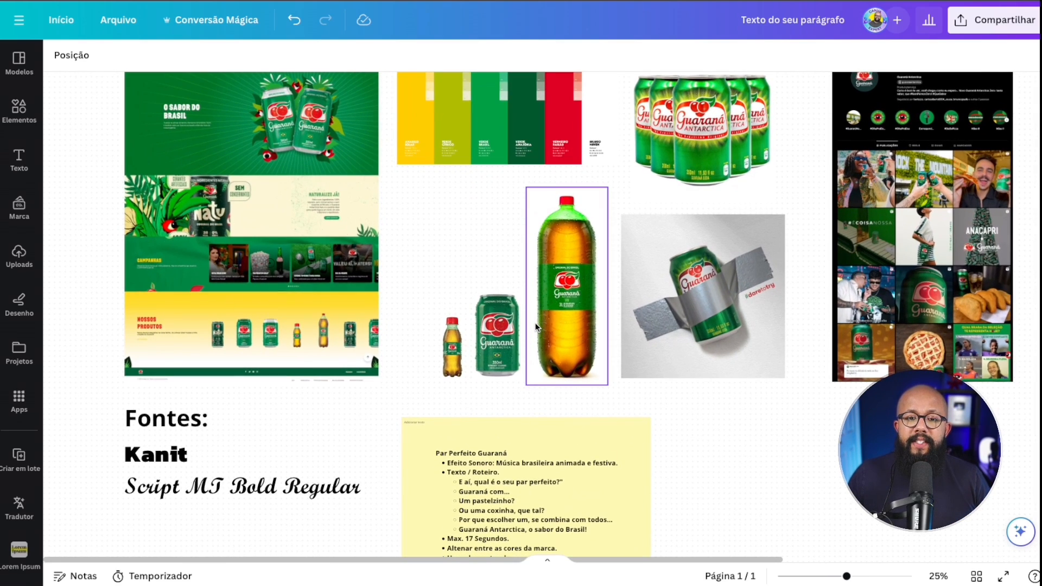
{"action": "scroll", "coordinate": [537, 328], "scroll_direction": "up", "scroll_amount": 3}
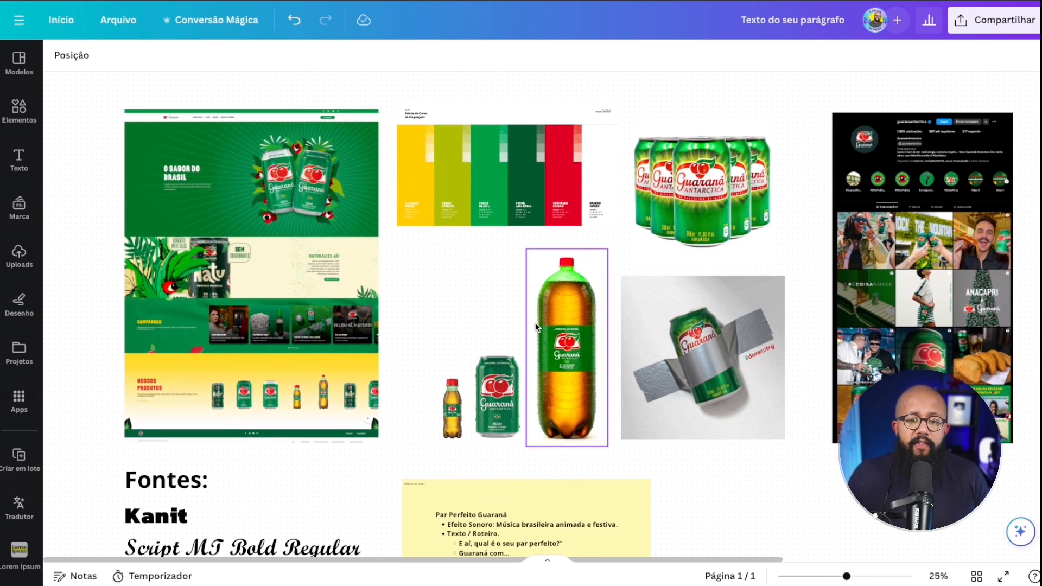
{"action": "scroll", "coordinate": [285, 219], "scroll_direction": "up", "scroll_amount": 3}
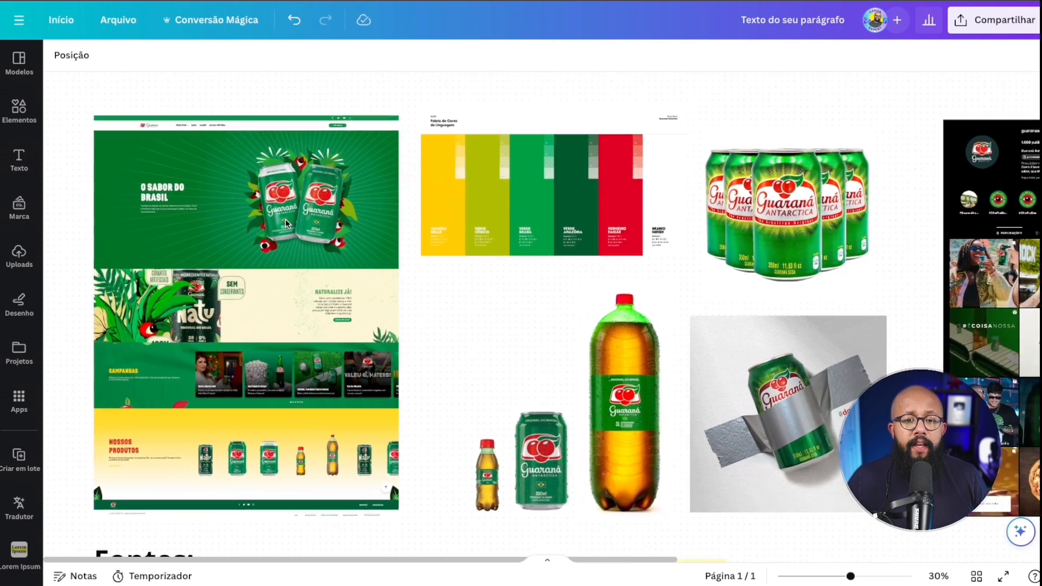
{"action": "scroll", "coordinate": [326, 202], "scroll_direction": "left", "scroll_amount": 4}
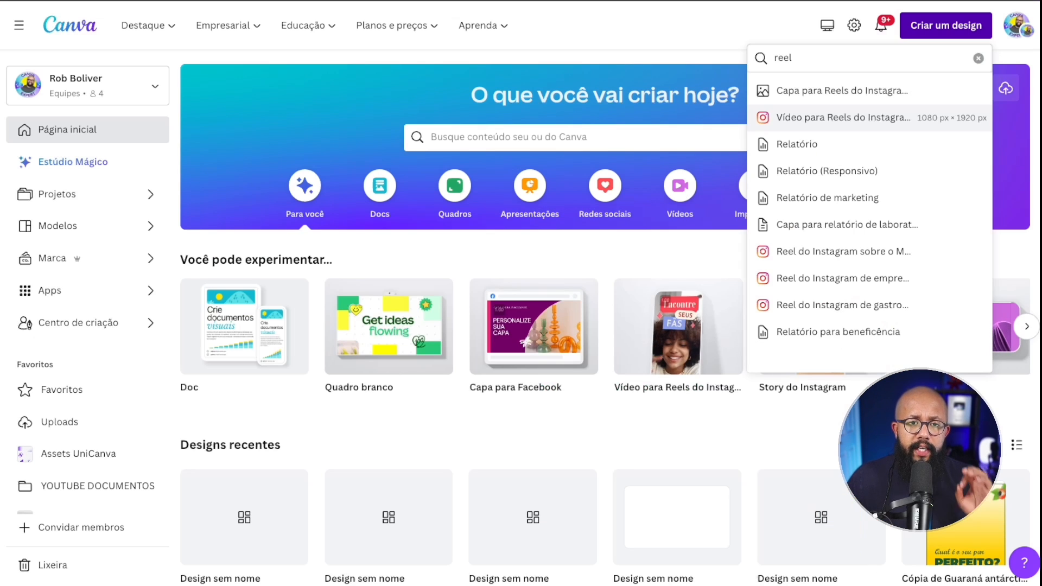
Create a new blank whiteboard design, hide the templates and dismiss the notice about publishing templates.
{"action": "left_click", "coordinate": [932, 28]}
{"action": "left_click", "coordinate": [933, 28]}
{"action": "left_click", "coordinate": [829, 197]}
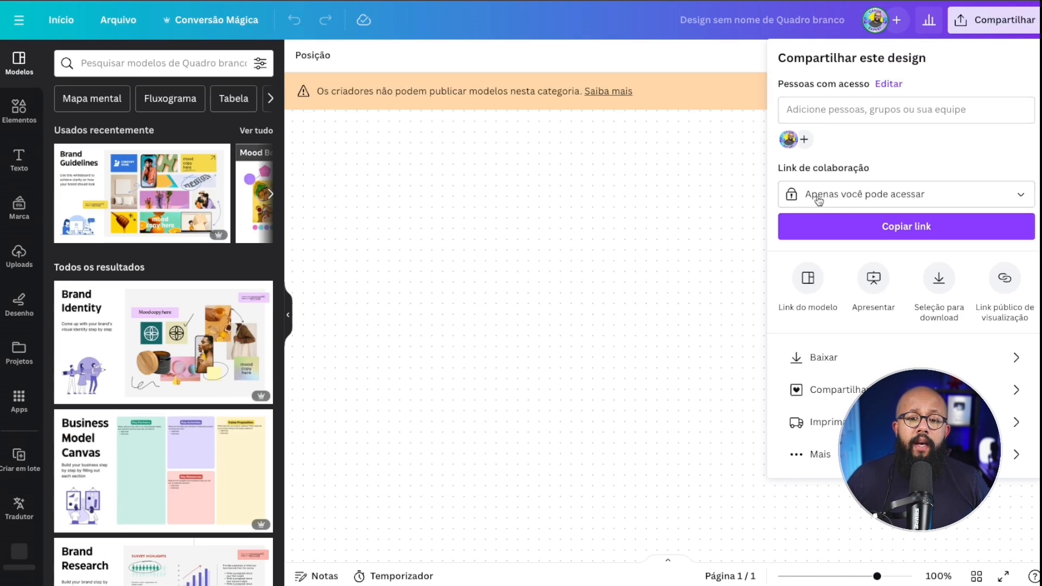
{"action": "left_click", "coordinate": [487, 272]}
{"action": "left_click", "coordinate": [288, 315]}
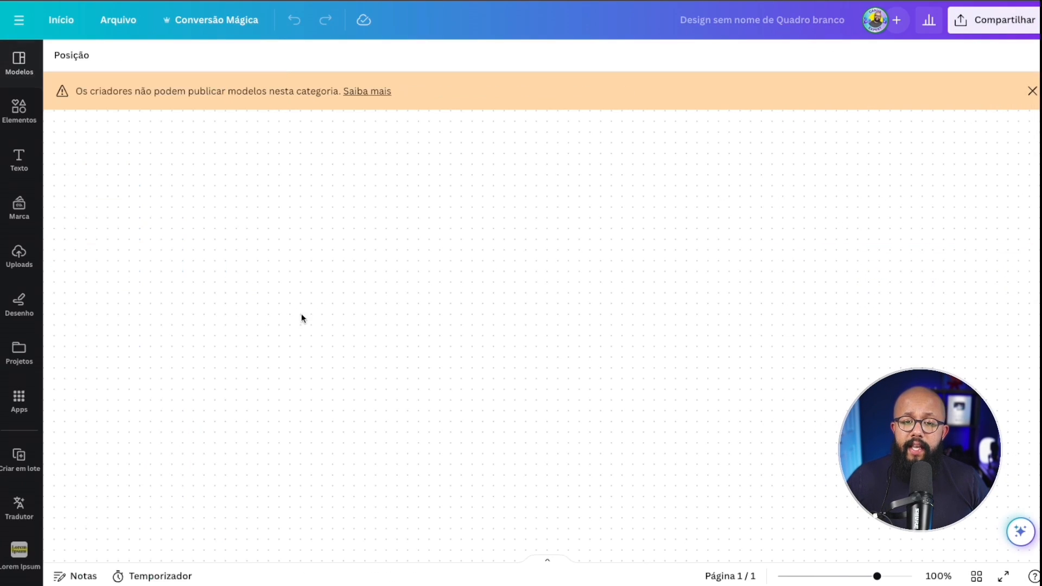
{"action": "left_click", "coordinate": [1033, 91]}
Add a "Guaraná Antarctica" text heading enlarged to size 47.5 and place it centred near the top of the whiteboard.
{"action": "scroll", "coordinate": [648, 254], "scroll_direction": "down", "scroll_amount": 3}
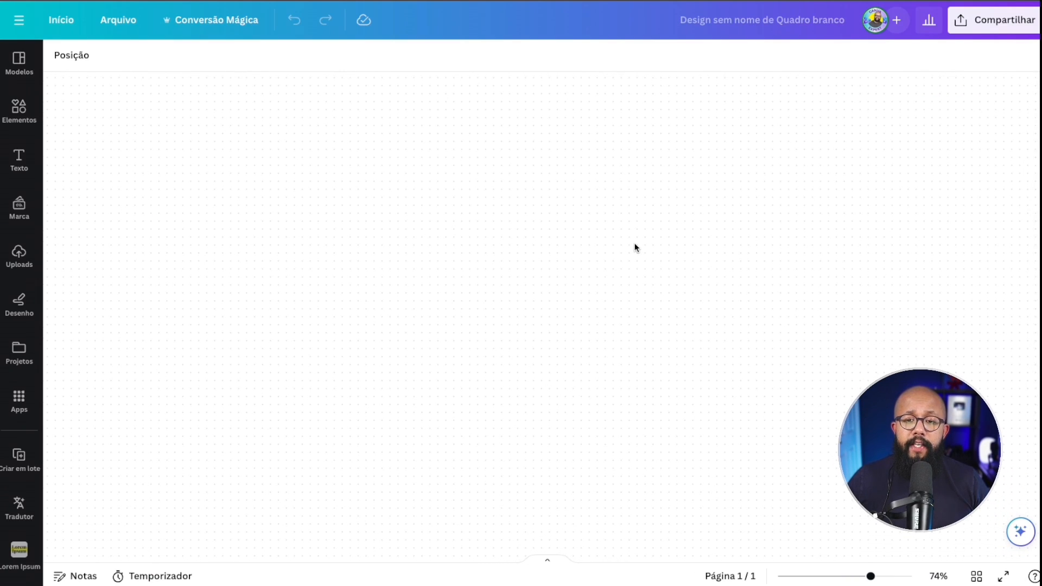
{"action": "key", "text": "t"}
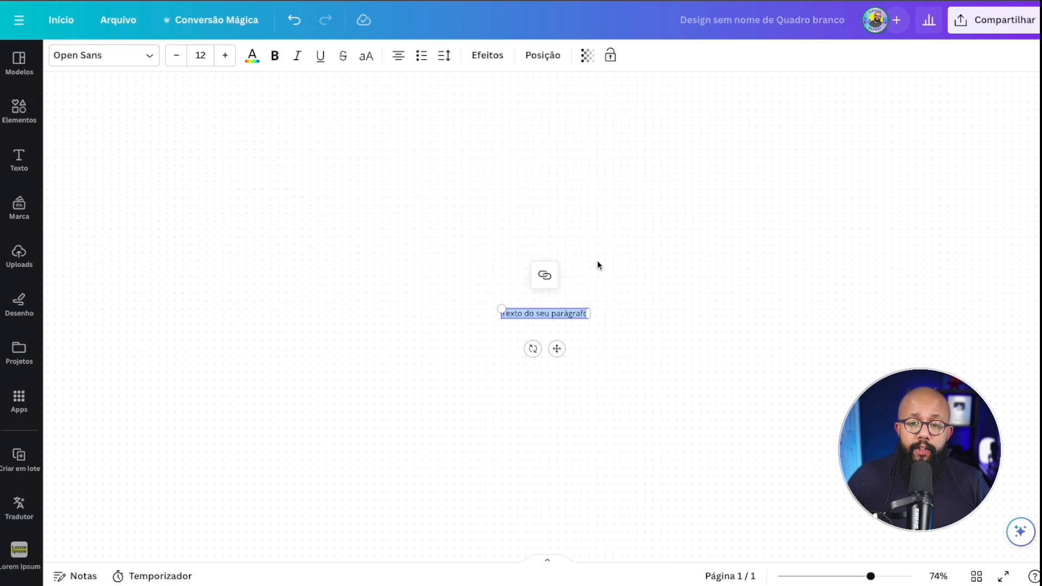
{"action": "left_click_drag", "start_coordinate": [502, 309], "coordinate": [247, 133]}
{"action": "left_click_drag", "start_coordinate": [447, 302], "coordinate": [577, 130]}
{"action": "double_click", "coordinate": [577, 130]}
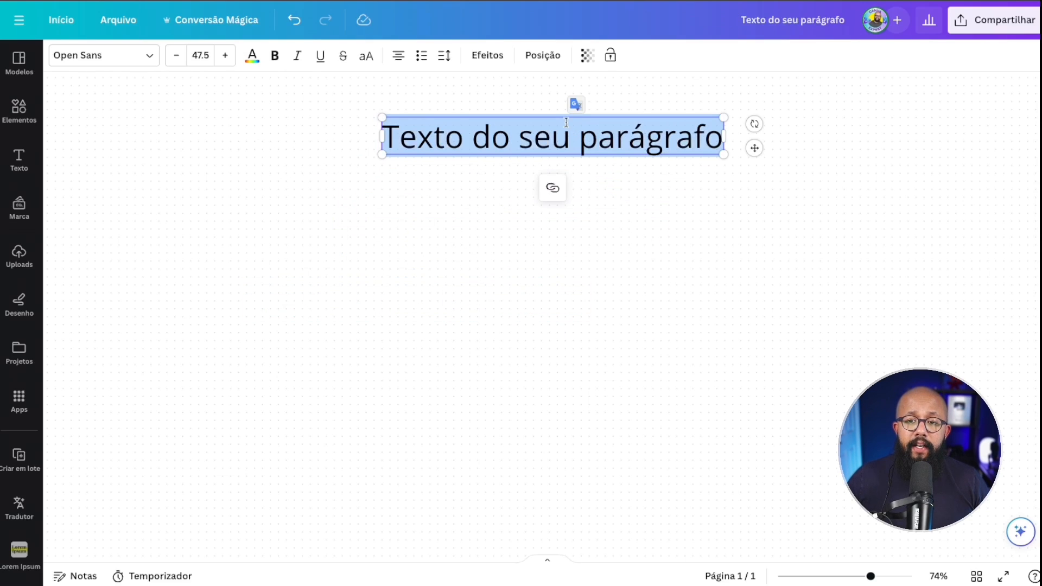
{"action": "type", "text": "Guaraná Antarctica"}
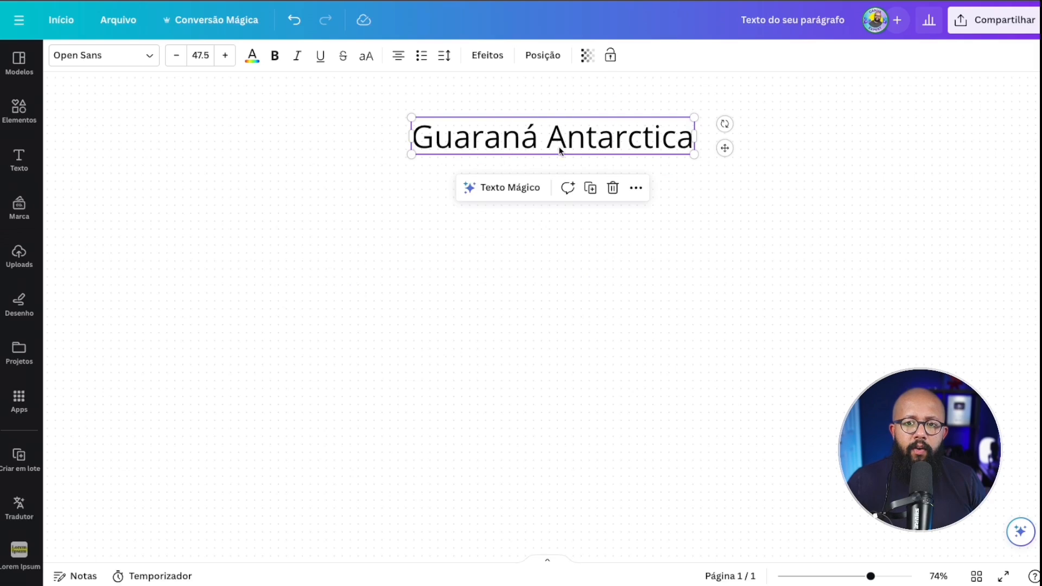
{"action": "left_click", "coordinate": [785, 314]}
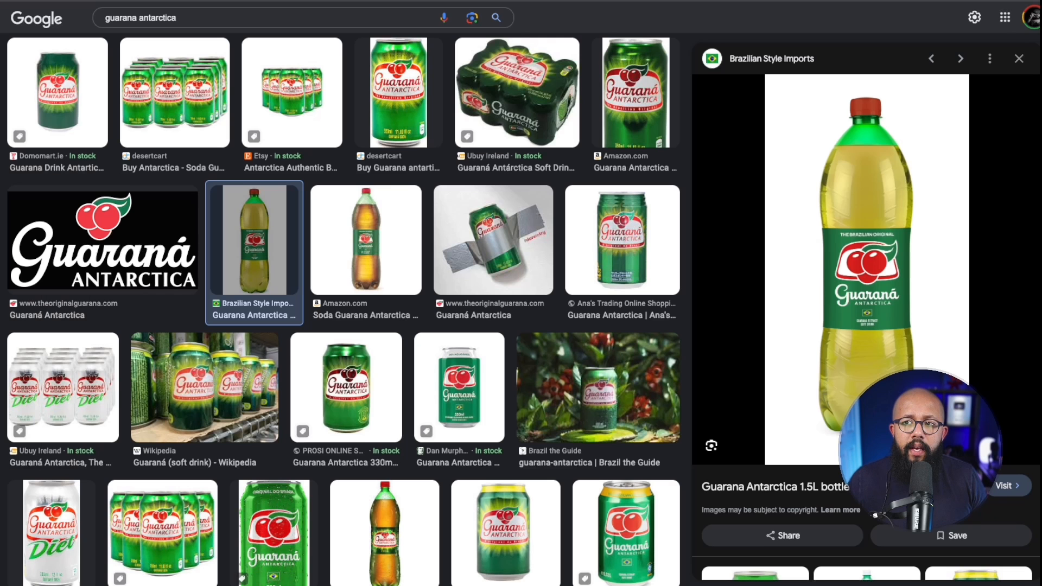
Copy the Guaraná Antarctica 1.5L bottle picture from Google Images and paste it on the whiteboard, below and to the left of the heading.
{"action": "scroll", "coordinate": [100, 14], "scroll_direction": "up", "scroll_amount": 3}
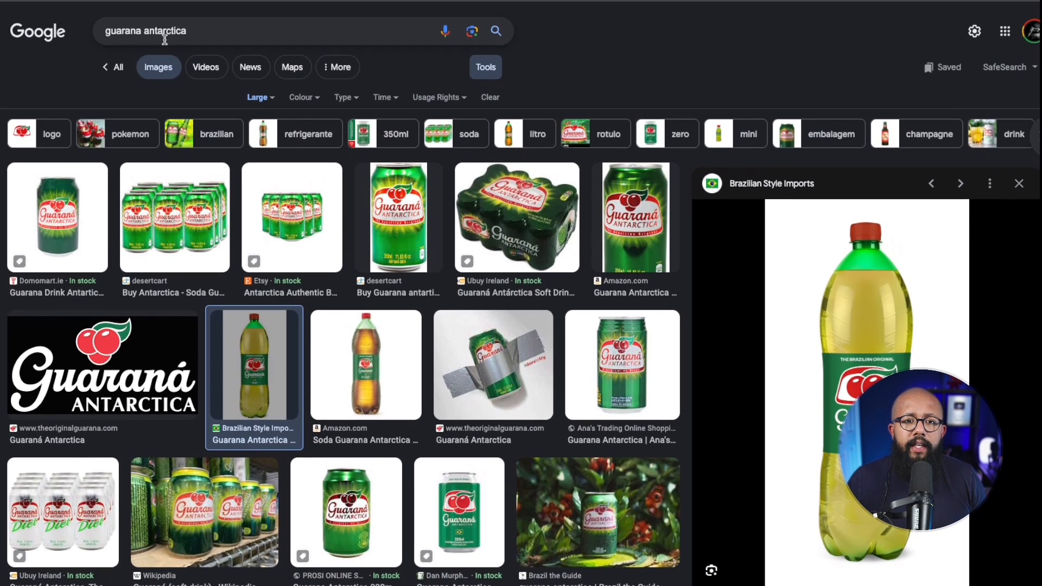
{"action": "right_click", "coordinate": [901, 339]}
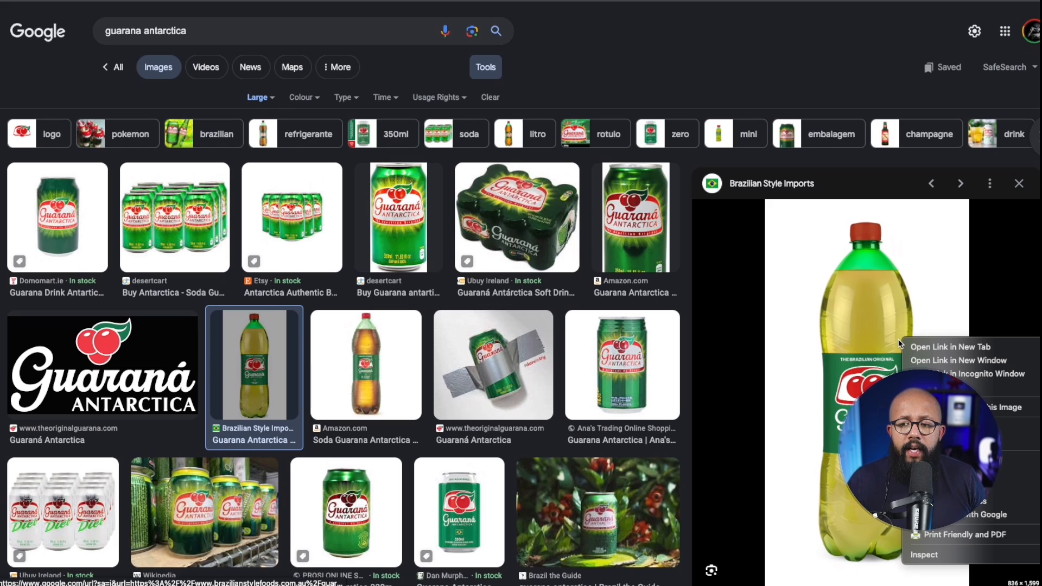
{"action": "left_click", "coordinate": [931, 487]}
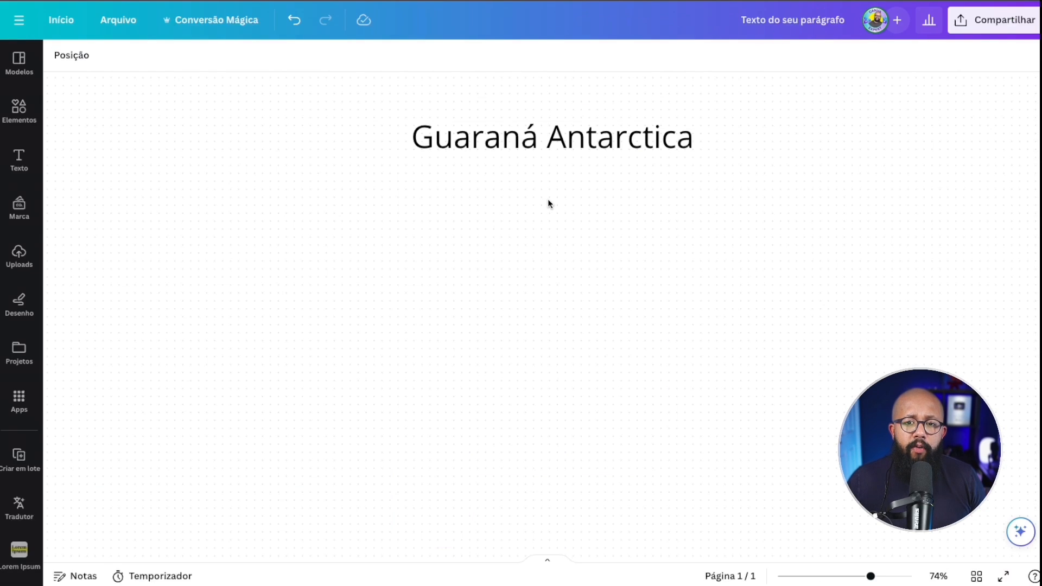
{"action": "key", "text": "ctrl+v"}
{"action": "left_click_drag", "start_coordinate": [571, 249], "coordinate": [356, 260]}
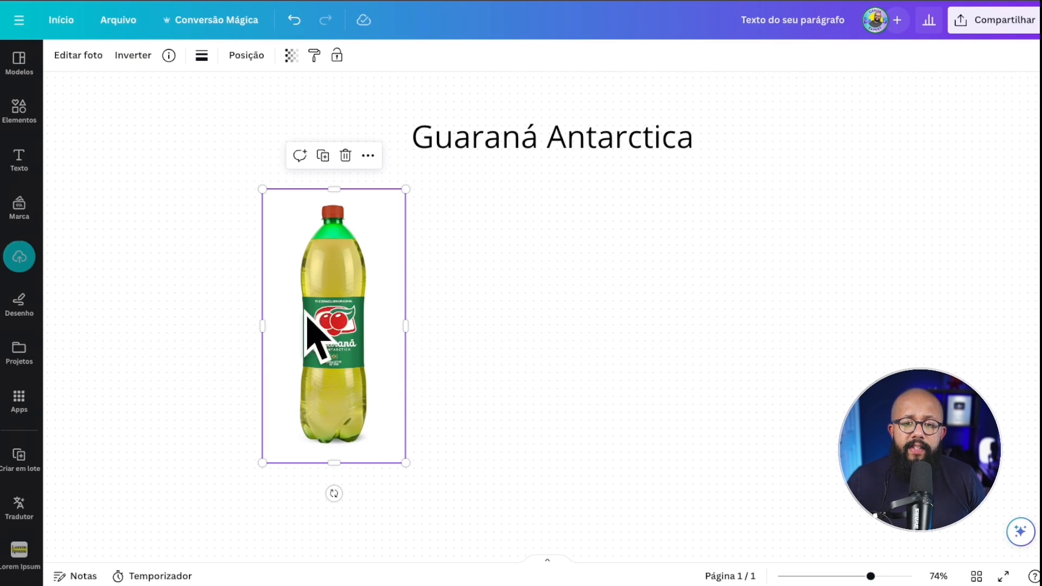
Copy the same bottle picture from Google Images again, paste it beside the first bottle, and view the uploaded images.
{"action": "left_click", "coordinate": [543, 1]}
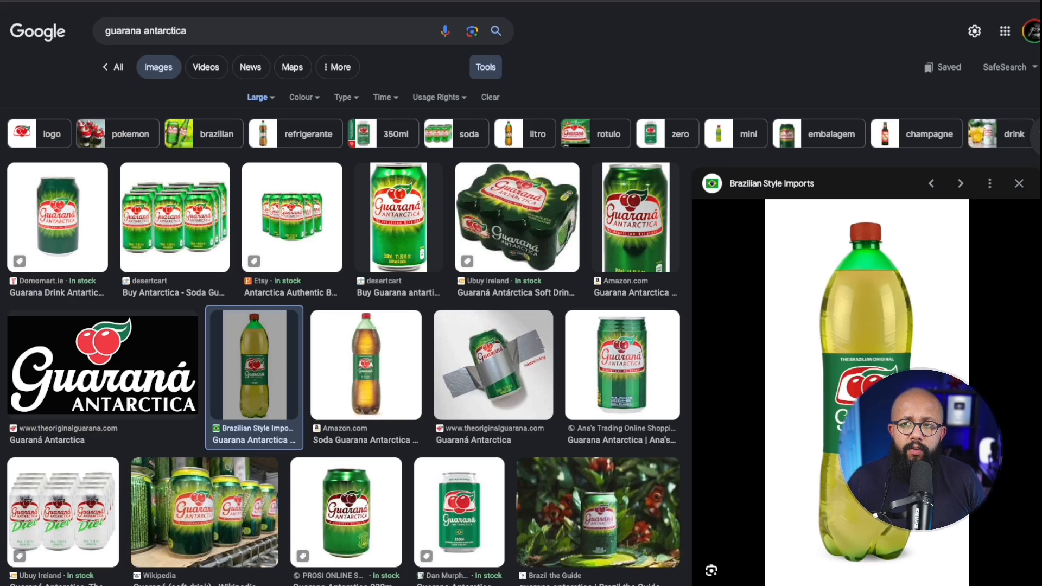
{"action": "right_click", "coordinate": [844, 342]}
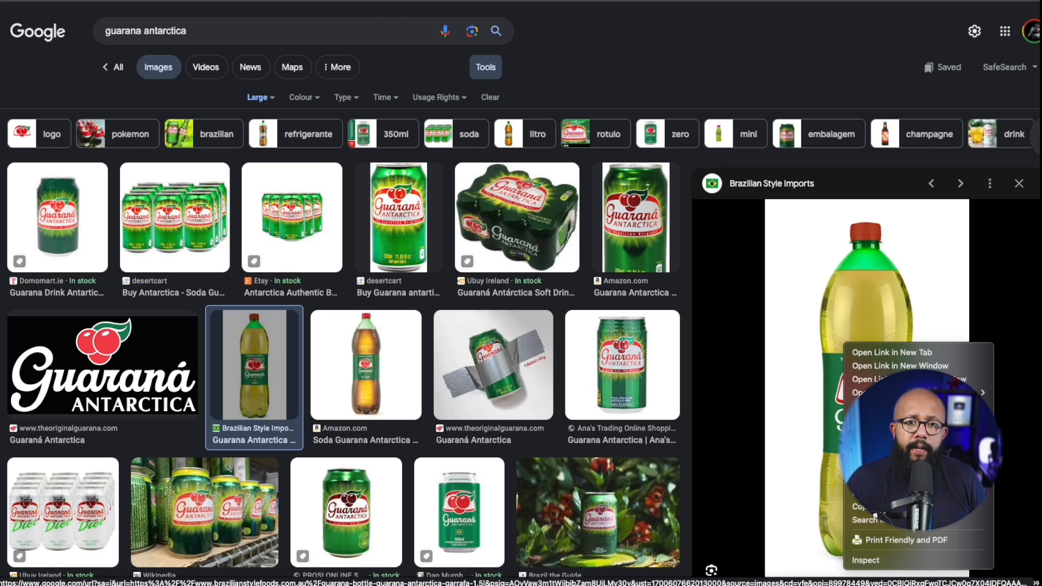
{"action": "left_click", "coordinate": [863, 506]}
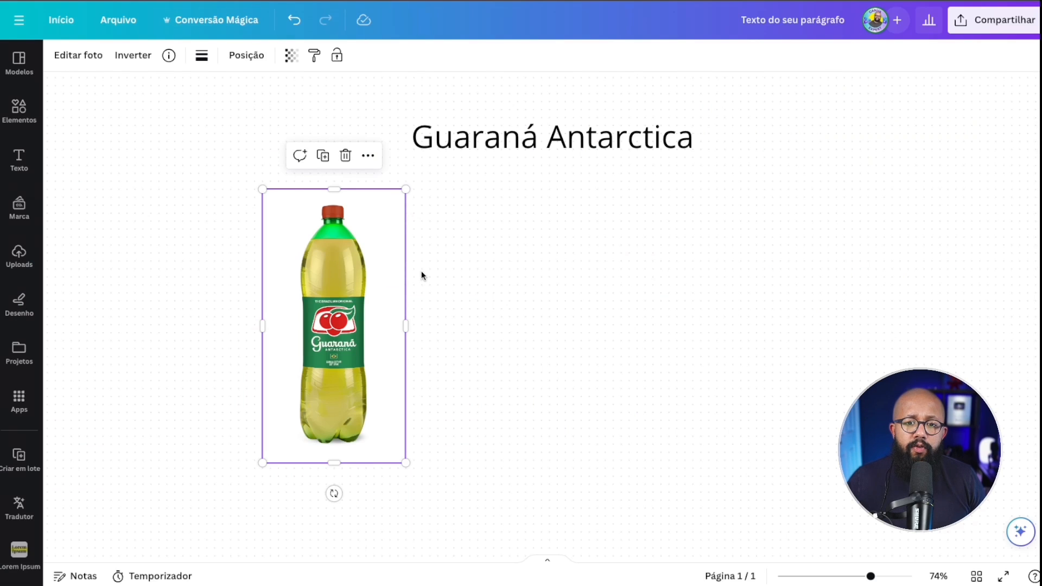
{"action": "left_click", "coordinate": [446, 290]}
{"action": "key", "text": "ctrl+v"}
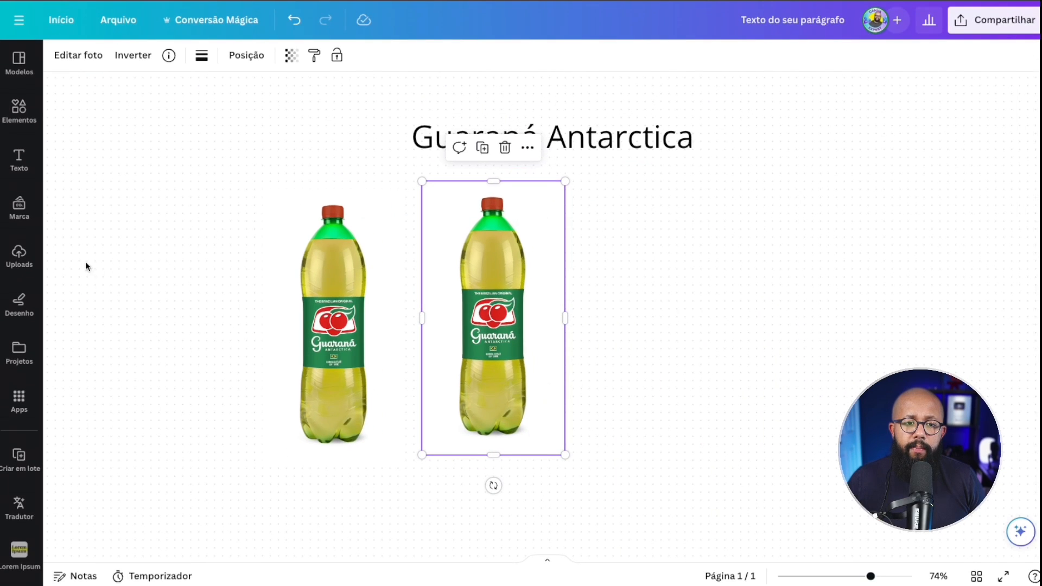
{"action": "left_click", "coordinate": [20, 256]}
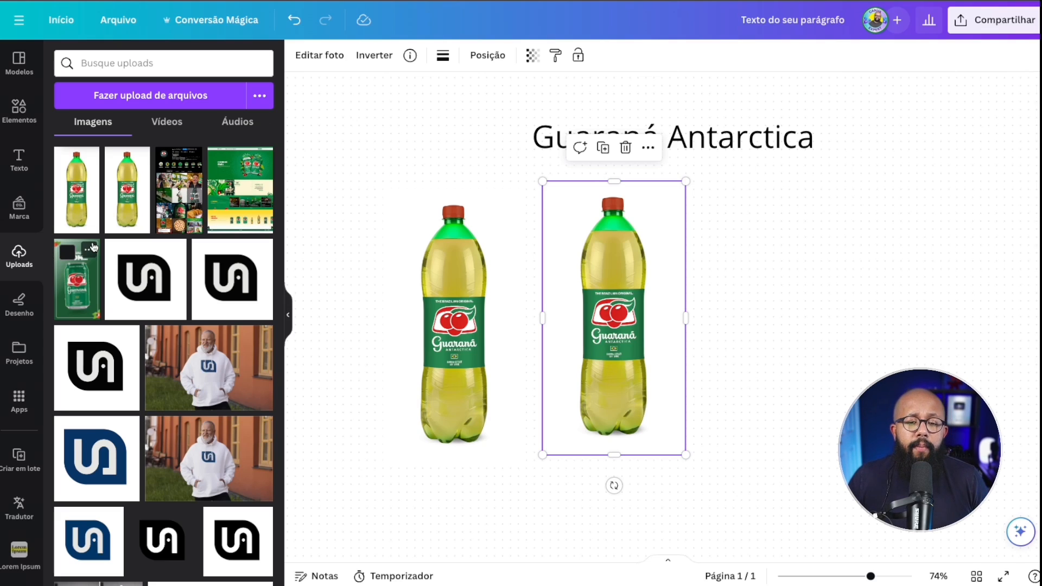
{"action": "left_click_drag", "start_coordinate": [587, 247], "coordinate": [581, 249]}
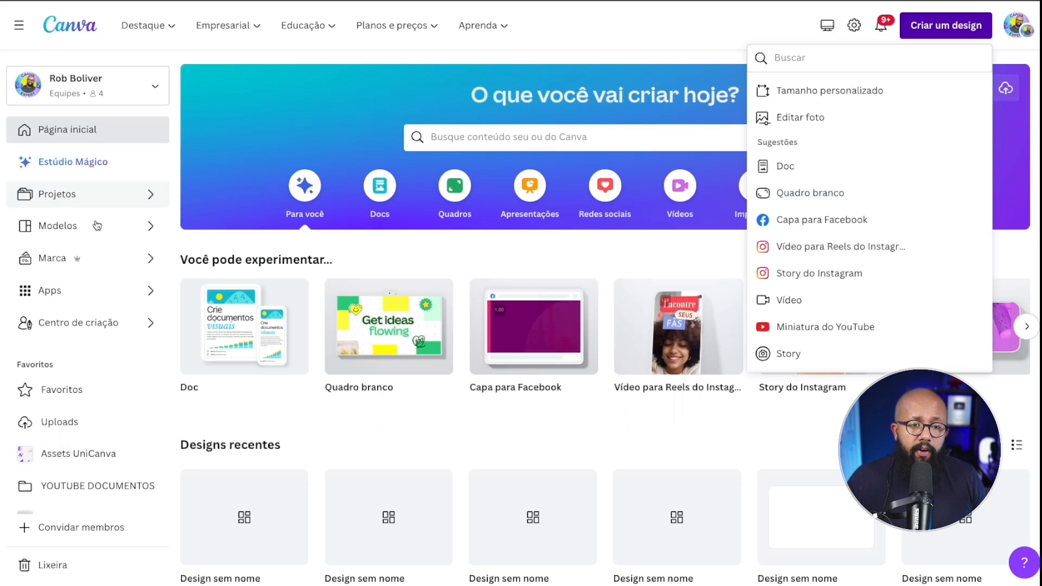
Open the Guaraná brand kit from the brand kits and review its logo, colours and fonts.
{"action": "left_click", "coordinate": [81, 259]}
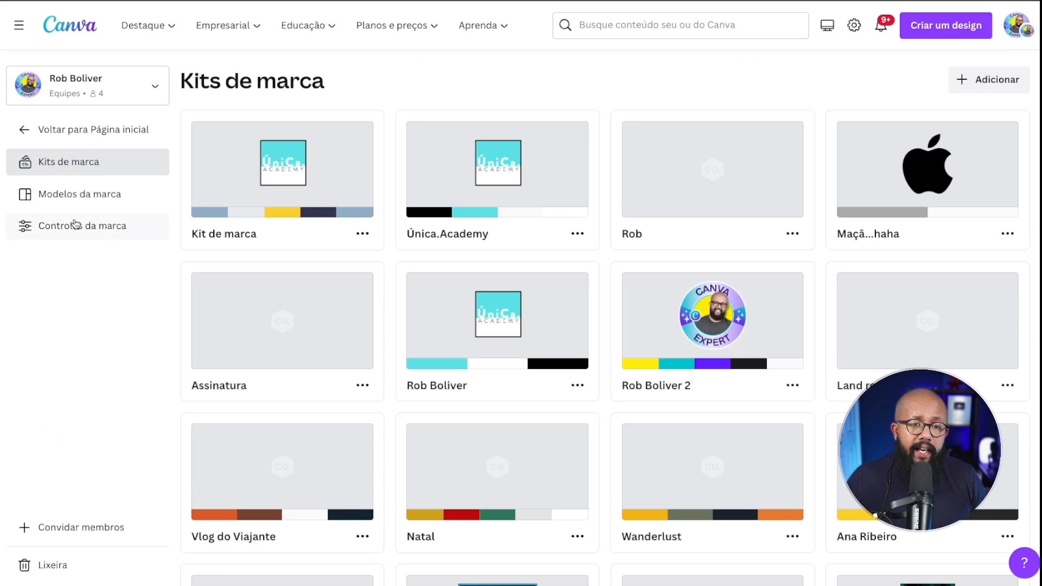
{"action": "left_click", "coordinate": [997, 81]}
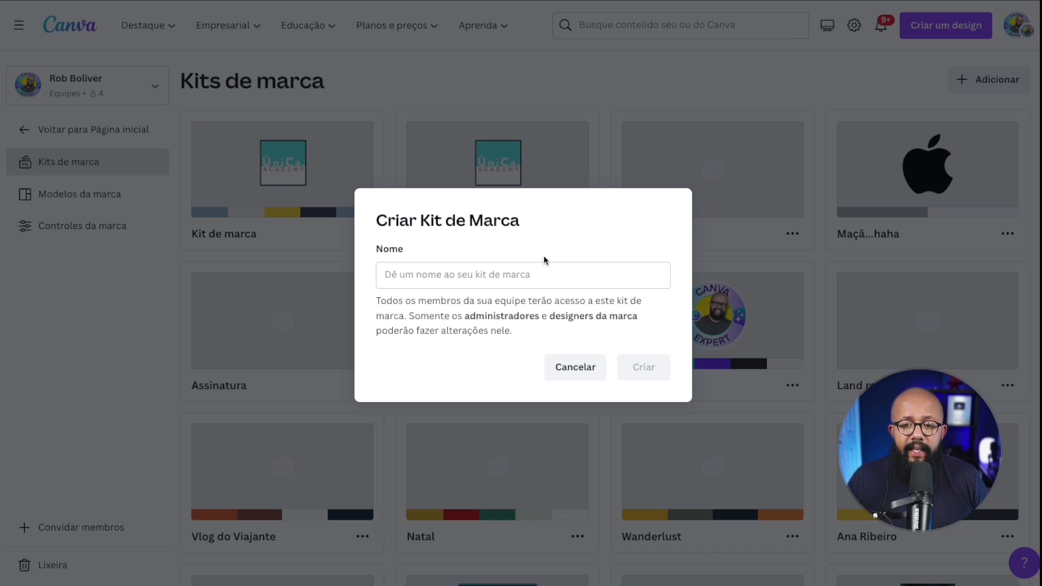
{"action": "left_click", "coordinate": [592, 369]}
{"action": "scroll", "coordinate": [706, 356], "scroll_direction": "down", "scroll_amount": 9}
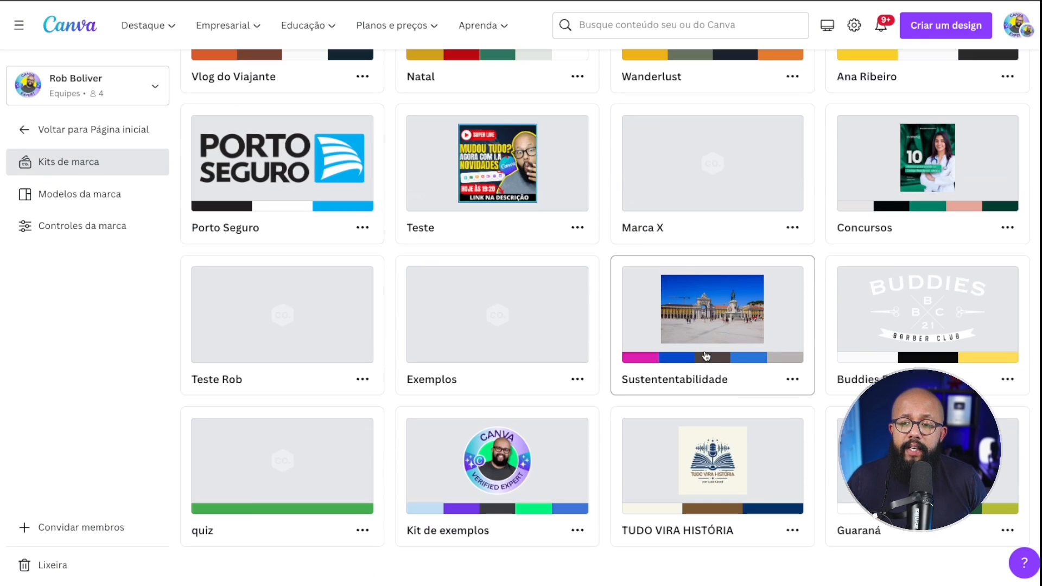
{"action": "left_click", "coordinate": [850, 478]}
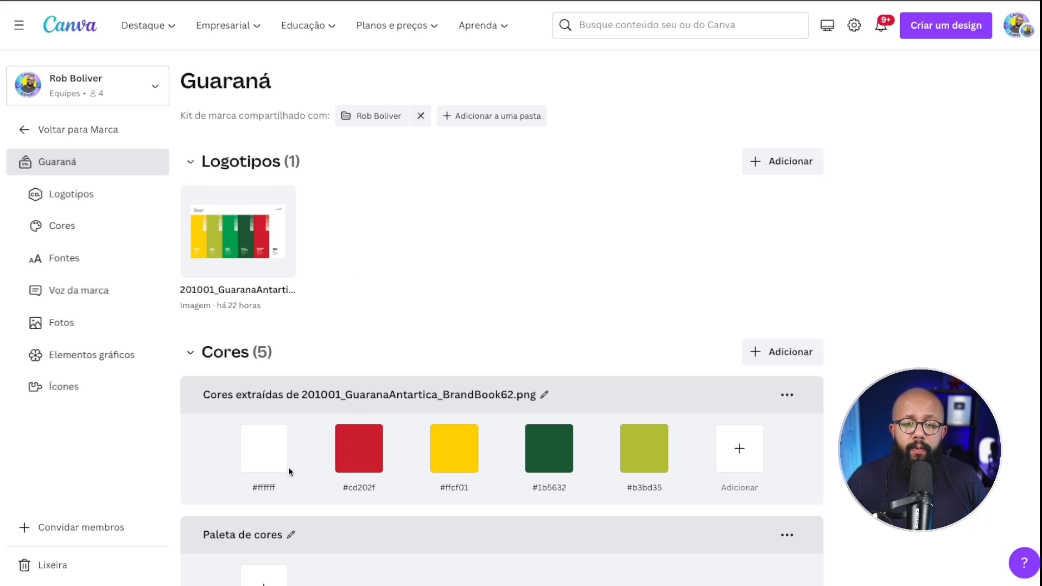
{"action": "scroll", "coordinate": [780, 463], "scroll_direction": "down", "scroll_amount": 10}
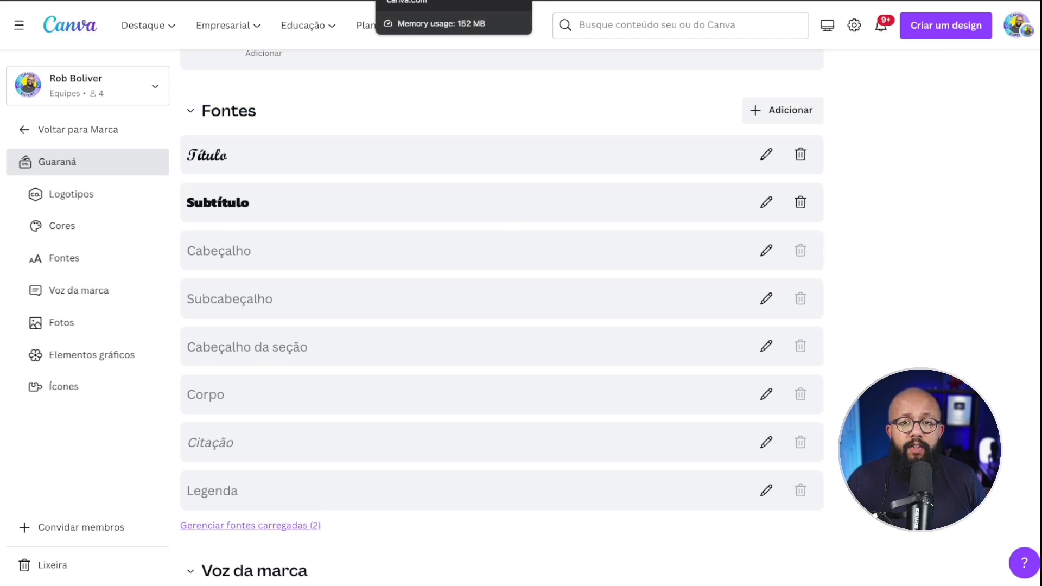
Switch to the finished Guaraná reference whiteboard and examine its layout and the brand website screenshot from header to product section.
{"action": "left_click", "coordinate": [429, 0]}
{"action": "left_click", "coordinate": [505, 1]}
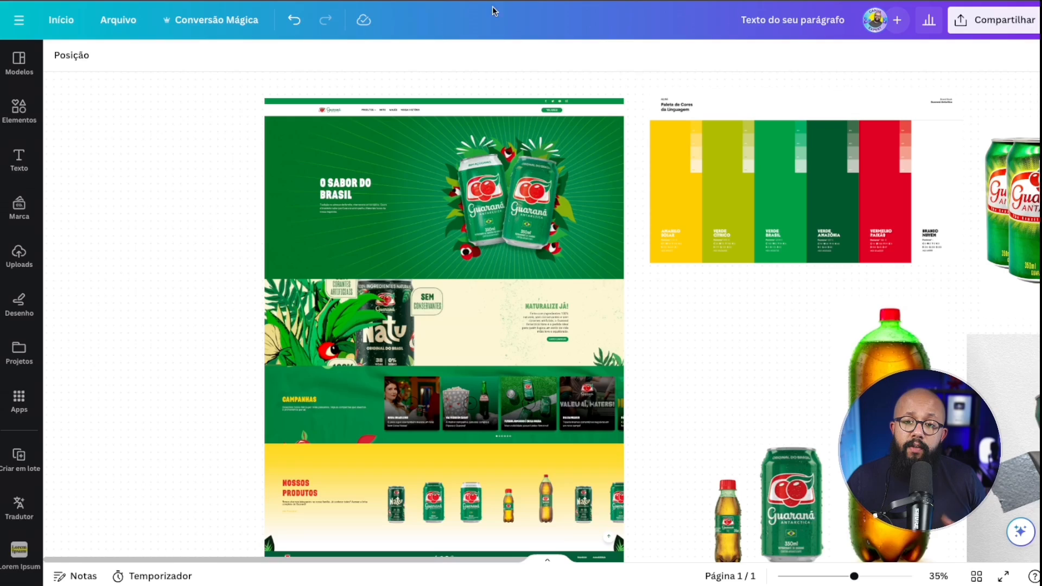
{"action": "scroll", "coordinate": [527, 233], "scroll_direction": "down", "scroll_amount": 3}
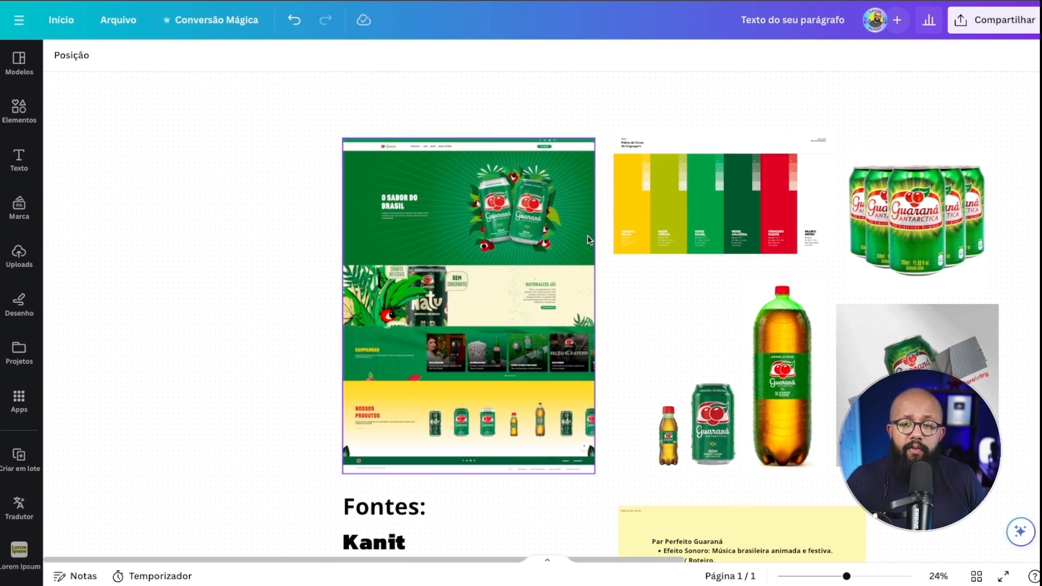
{"action": "scroll", "coordinate": [588, 236], "scroll_direction": "right", "scroll_amount": 5}
{"action": "scroll", "coordinate": [588, 236], "scroll_direction": "right", "scroll_amount": 1}
{"action": "scroll", "coordinate": [587, 236], "scroll_direction": "down", "scroll_amount": 6}
{"action": "scroll", "coordinate": [588, 236], "scroll_direction": "up", "scroll_amount": 6}
{"action": "scroll", "coordinate": [588, 235], "scroll_direction": "left", "scroll_amount": 10}
{"action": "scroll", "coordinate": [587, 236], "scroll_direction": "right", "scroll_amount": 6}
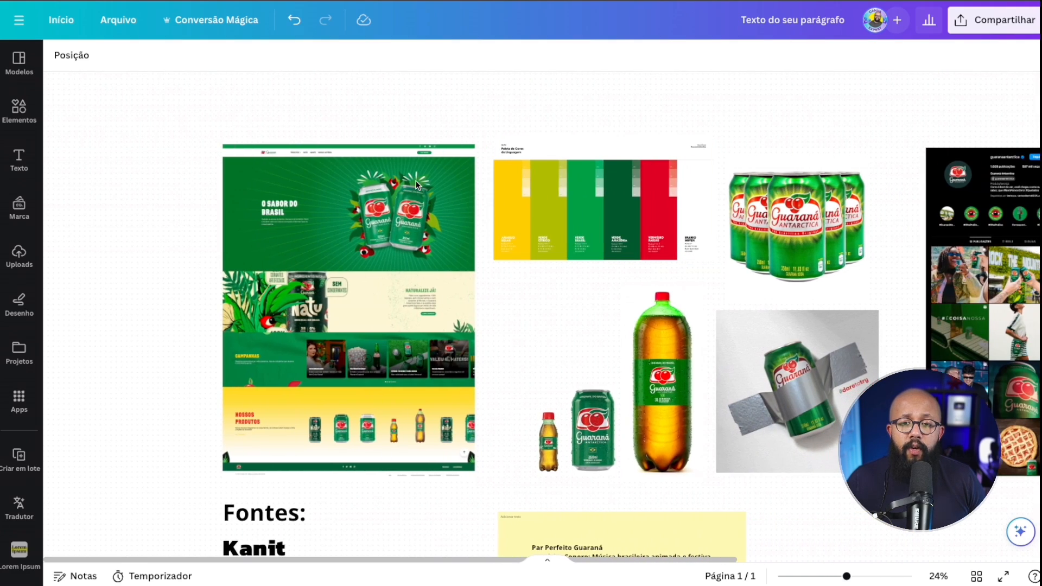
{"action": "scroll", "coordinate": [388, 175], "scroll_direction": "up", "scroll_amount": 4}
{"action": "scroll", "coordinate": [382, 182], "scroll_direction": "left", "scroll_amount": 3}
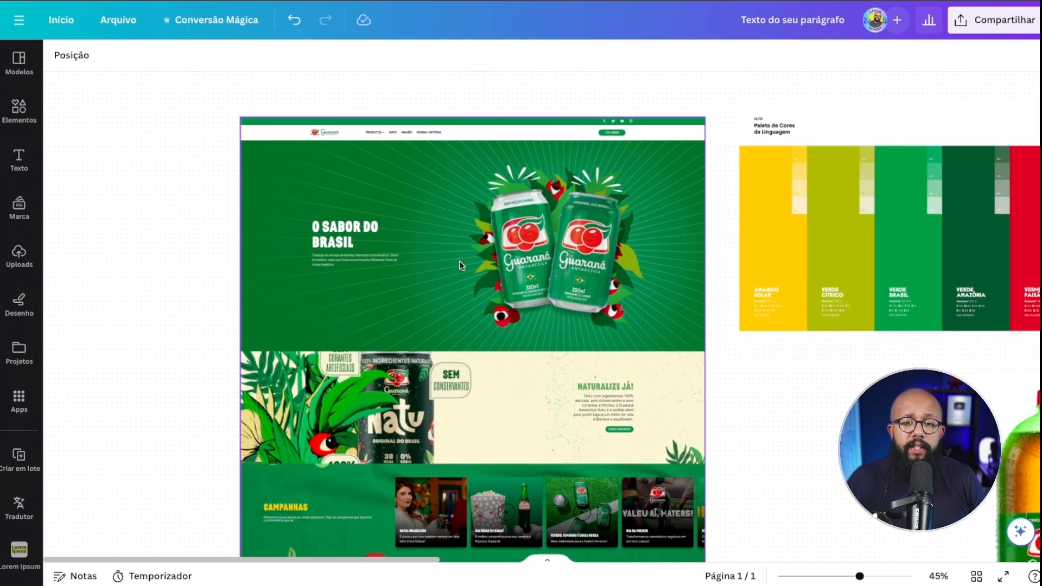
{"action": "scroll", "coordinate": [438, 276], "scroll_direction": "down", "scroll_amount": 3}
{"action": "scroll", "coordinate": [489, 217], "scroll_direction": "right", "scroll_amount": 2}
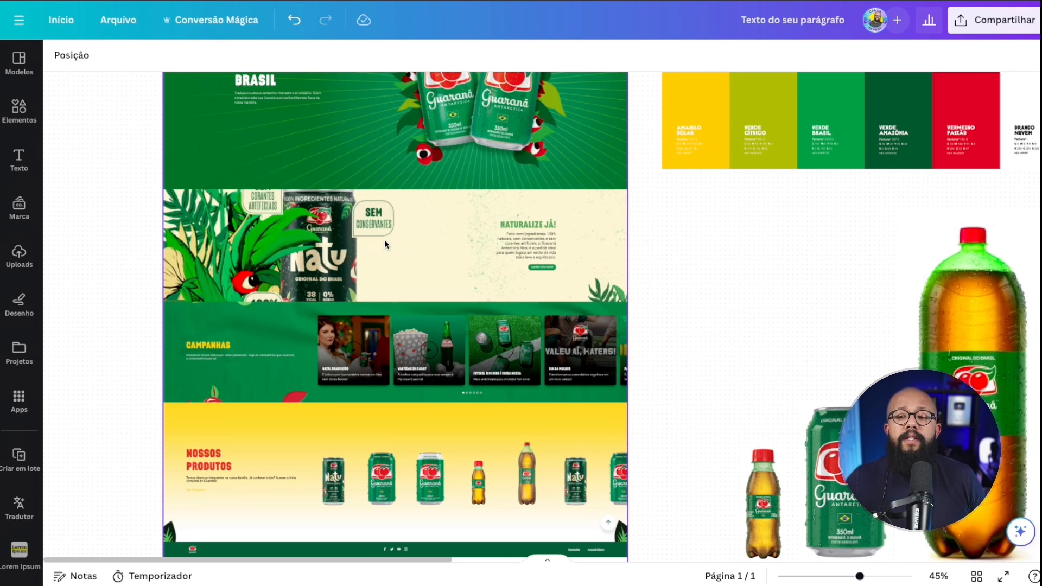
Examine the bottle and can pictures and the brand colour palette on the whiteboard.
{"action": "scroll", "coordinate": [384, 239], "scroll_direction": "right", "scroll_amount": 3}
{"action": "scroll", "coordinate": [384, 242], "scroll_direction": "right", "scroll_amount": 3}
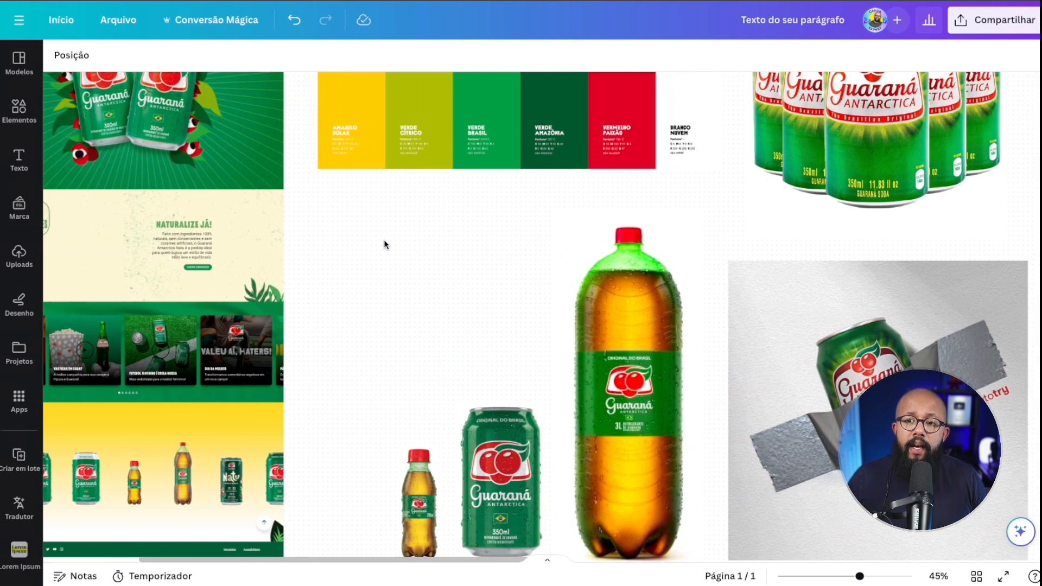
{"action": "scroll", "coordinate": [449, 242], "scroll_direction": "right", "scroll_amount": 3}
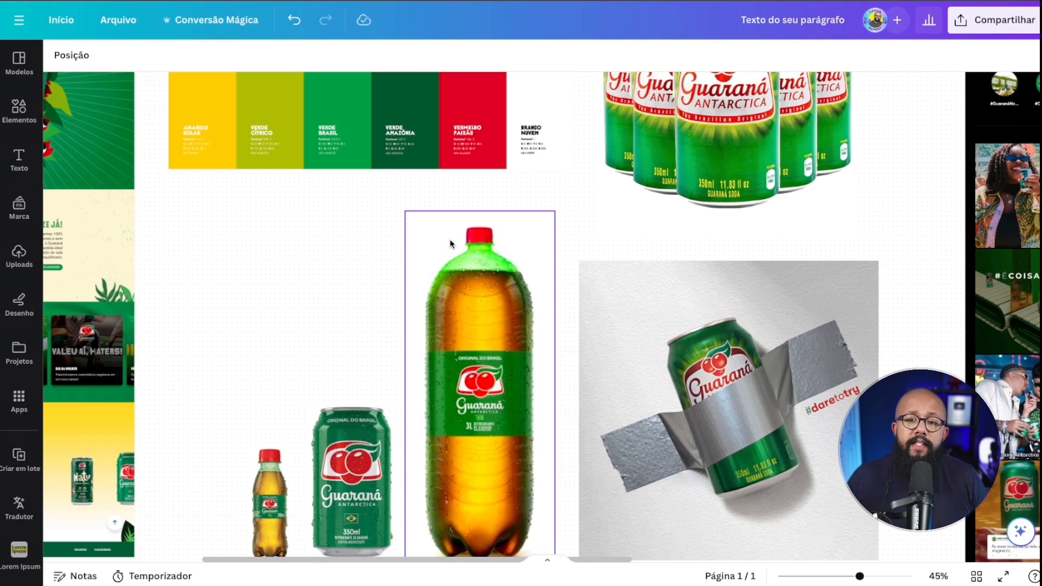
{"action": "scroll", "coordinate": [450, 244], "scroll_direction": "up", "scroll_amount": 4}
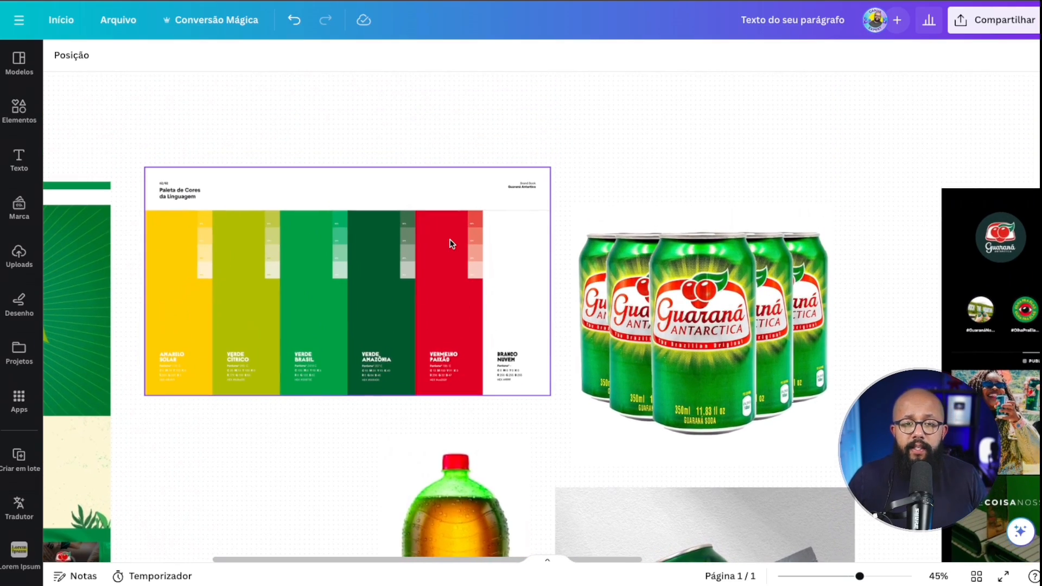
Examine the Guaraná Antarctica Instagram profile screenshot on the whiteboard, from its highlights to the post grid.
{"action": "scroll", "coordinate": [450, 242], "scroll_direction": "right", "scroll_amount": 10}
{"action": "scroll", "coordinate": [450, 242], "scroll_direction": "down", "scroll_amount": 2}
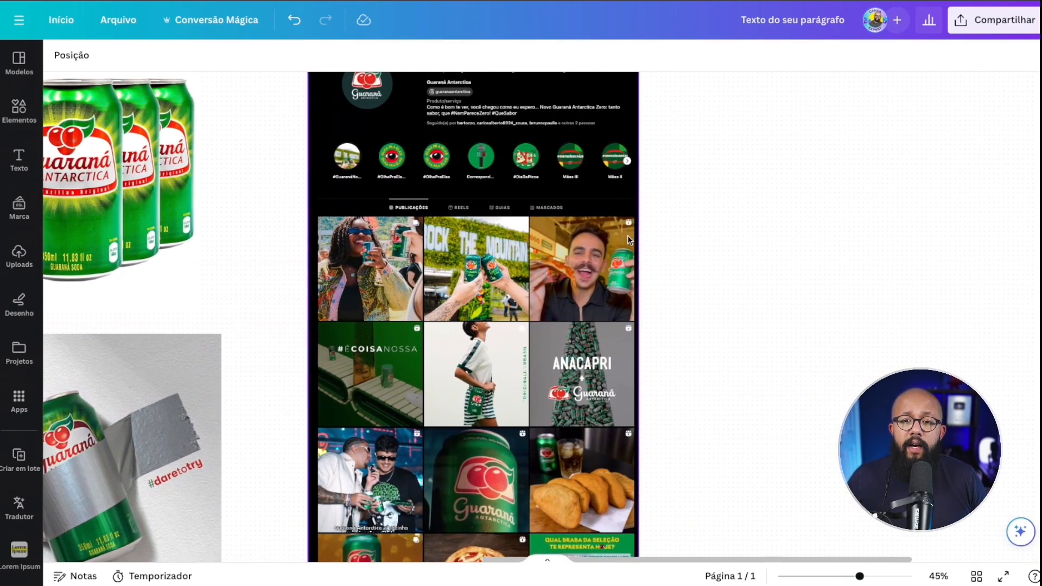
{"action": "scroll", "coordinate": [627, 237], "scroll_direction": "up", "scroll_amount": 1}
{"action": "scroll", "coordinate": [627, 237], "scroll_direction": "right", "scroll_amount": 1}
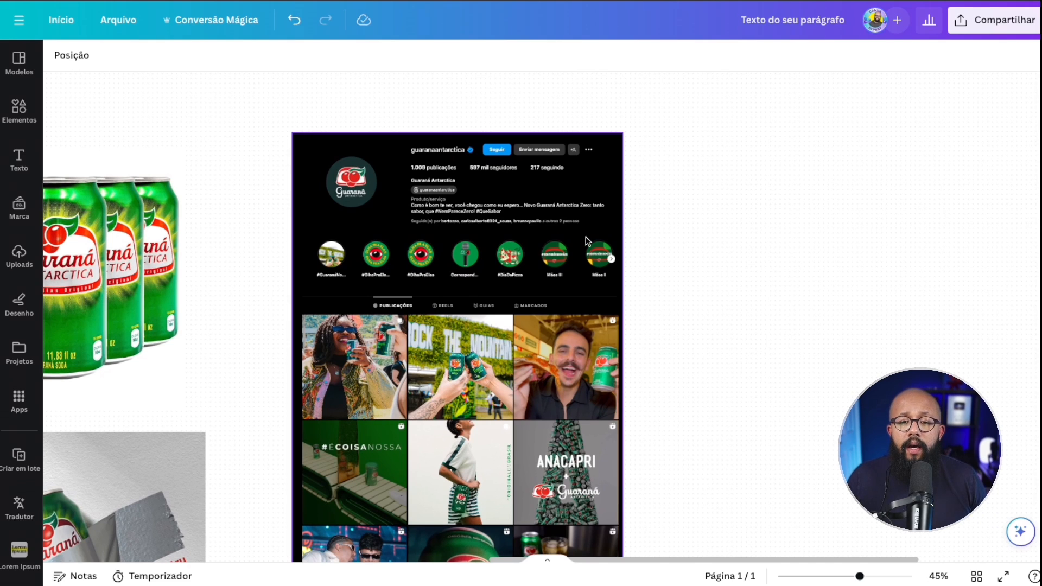
{"action": "scroll", "coordinate": [646, 250], "scroll_direction": "down", "scroll_amount": 3}
{"action": "scroll", "coordinate": [660, 261], "scroll_direction": "down", "scroll_amount": 2}
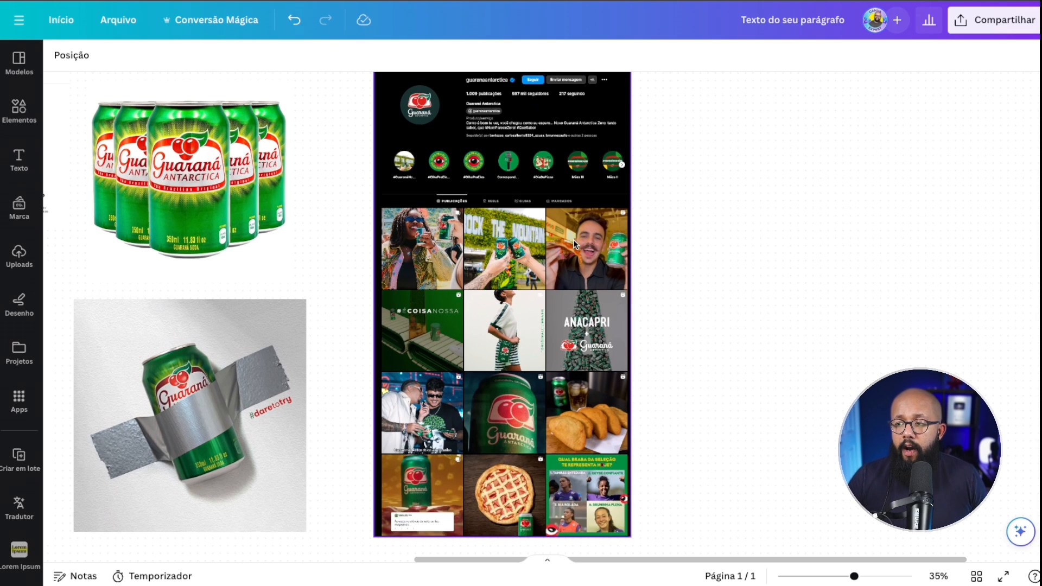
{"action": "scroll", "coordinate": [573, 239], "scroll_direction": "down", "scroll_amount": 4}
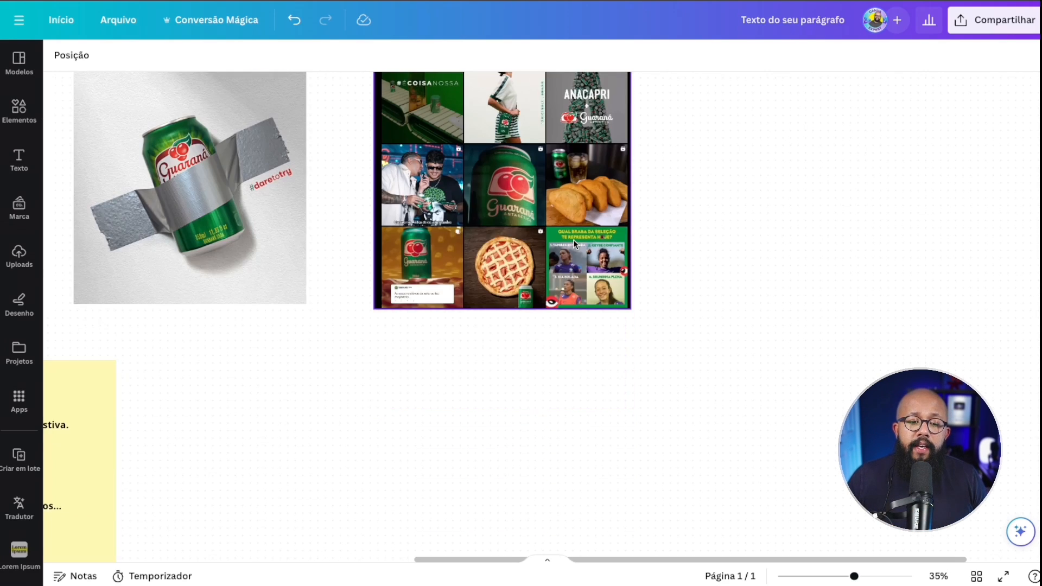
Examine the "Fontes:" section below the website screenshot, with the Kanit and Script MT Bold Regular samples.
{"action": "scroll", "coordinate": [575, 239], "scroll_direction": "left", "scroll_amount": 10}
{"action": "scroll", "coordinate": [587, 237], "scroll_direction": "left", "scroll_amount": 5}
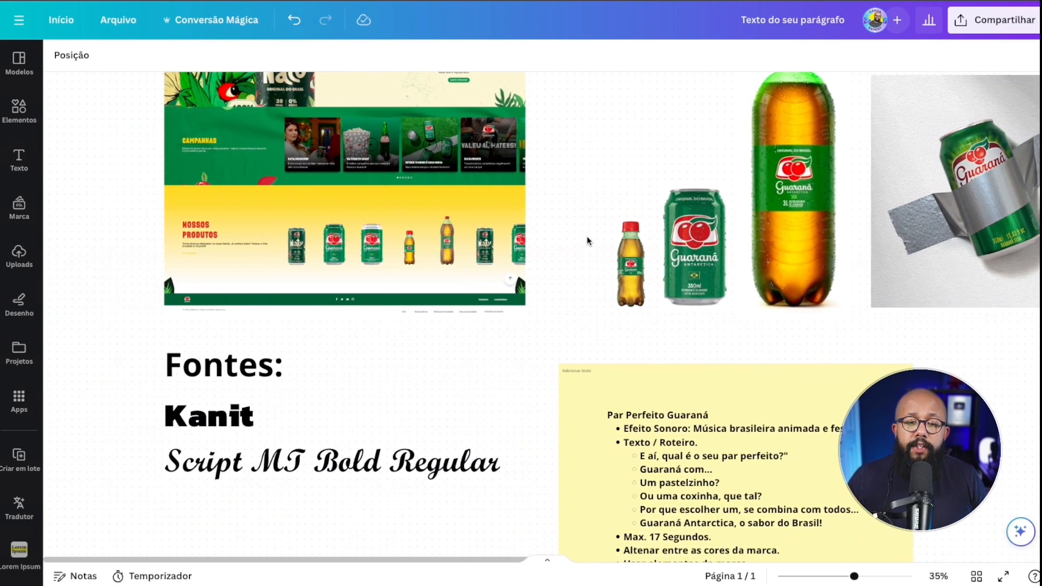
{"action": "scroll", "coordinate": [325, 378], "scroll_direction": "up", "scroll_amount": 3}
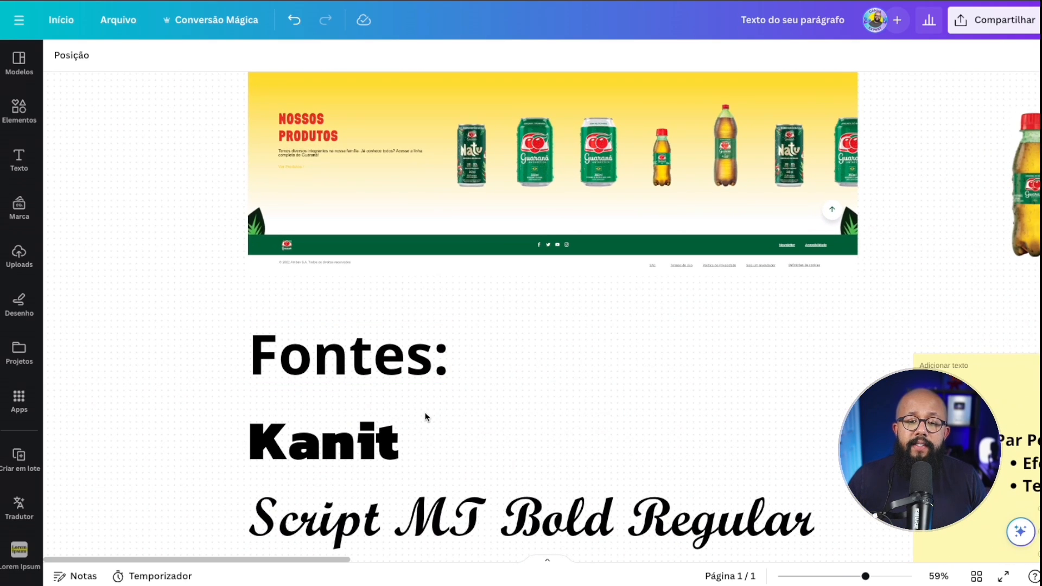
{"action": "scroll", "coordinate": [425, 413], "scroll_direction": "down", "scroll_amount": 3}
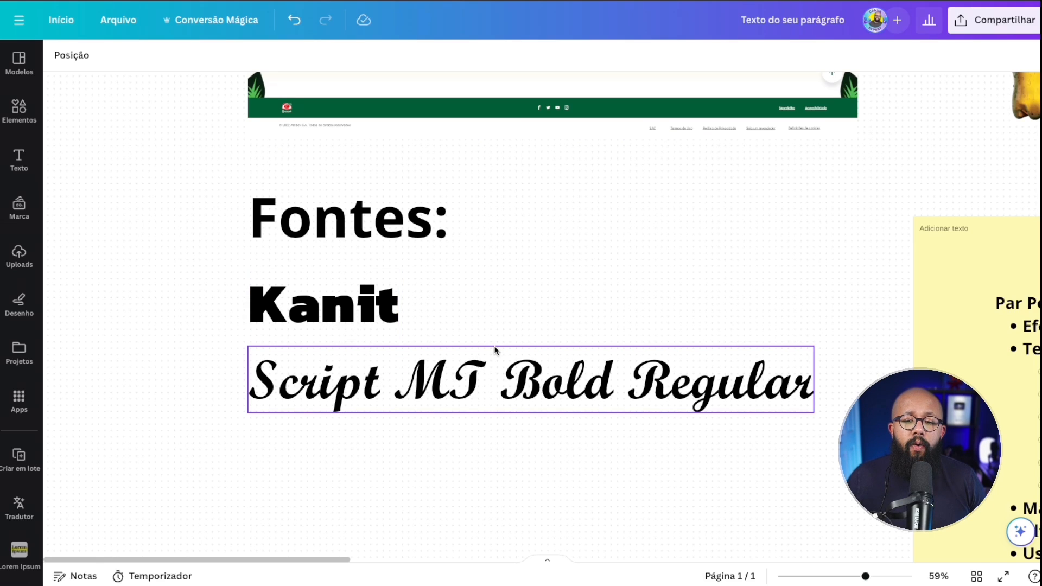
{"action": "scroll", "coordinate": [496, 349], "scroll_direction": "right", "scroll_amount": 5}
{"action": "scroll", "coordinate": [429, 300], "scroll_direction": "right", "scroll_amount": 3}
{"action": "scroll", "coordinate": [441, 299], "scroll_direction": "left", "scroll_amount": 5}
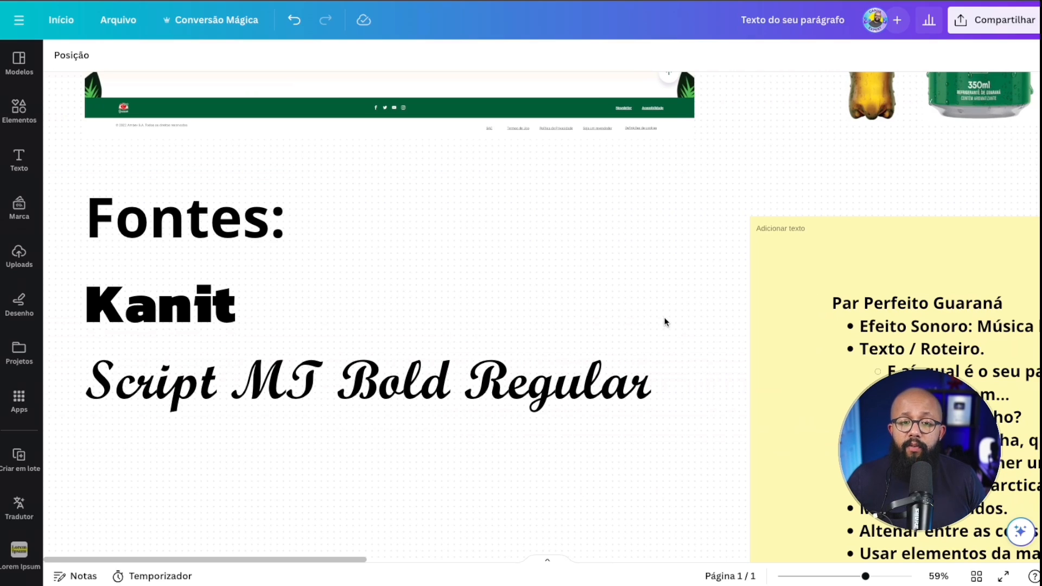
{"action": "scroll", "coordinate": [661, 320], "scroll_direction": "right", "scroll_amount": 1}
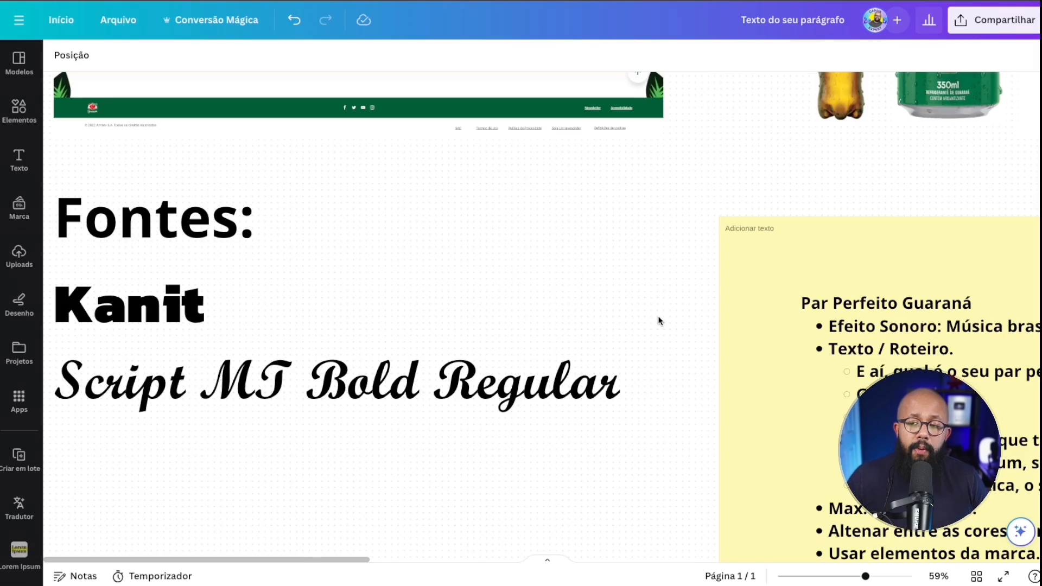
Read through the yellow "Par Perfeito Guaraná" note, covering the script, duration, colours, music, sound effects and elements.
{"action": "scroll", "coordinate": [659, 320], "scroll_direction": "right", "scroll_amount": 8}
{"action": "scroll", "coordinate": [651, 315], "scroll_direction": "down", "scroll_amount": 5}
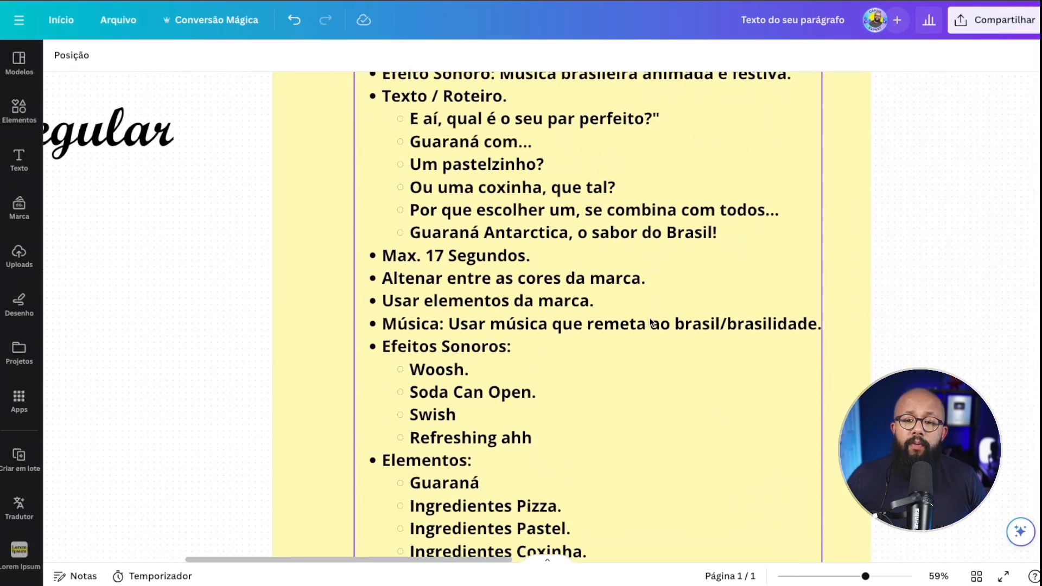
{"action": "scroll", "coordinate": [652, 323], "scroll_direction": "down", "scroll_amount": 3}
{"action": "scroll", "coordinate": [652, 323], "scroll_direction": "up", "scroll_amount": 1}
{"action": "scroll", "coordinate": [594, 234], "scroll_direction": "up", "scroll_amount": 2}
{"action": "scroll", "coordinate": [550, 198], "scroll_direction": "up", "scroll_amount": 4}
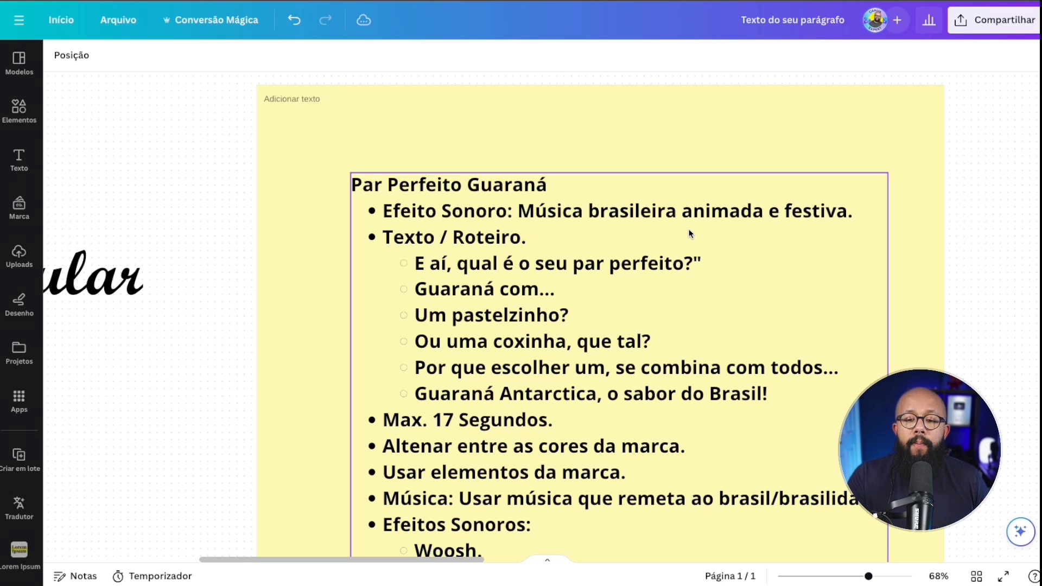
{"action": "scroll", "coordinate": [688, 233], "scroll_direction": "down", "scroll_amount": 5}
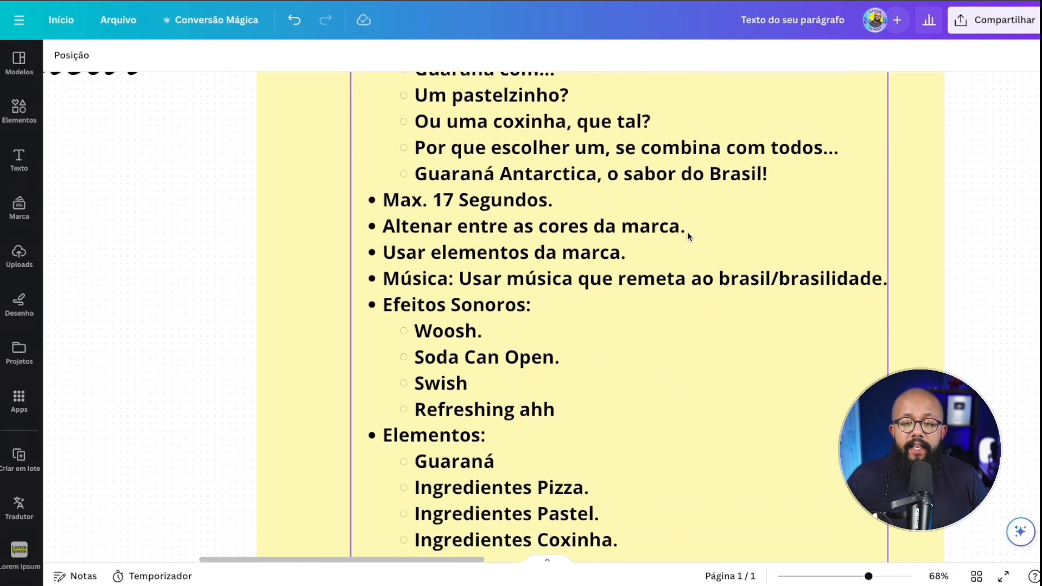
{"action": "scroll", "coordinate": [687, 232], "scroll_direction": "down", "scroll_amount": 3}
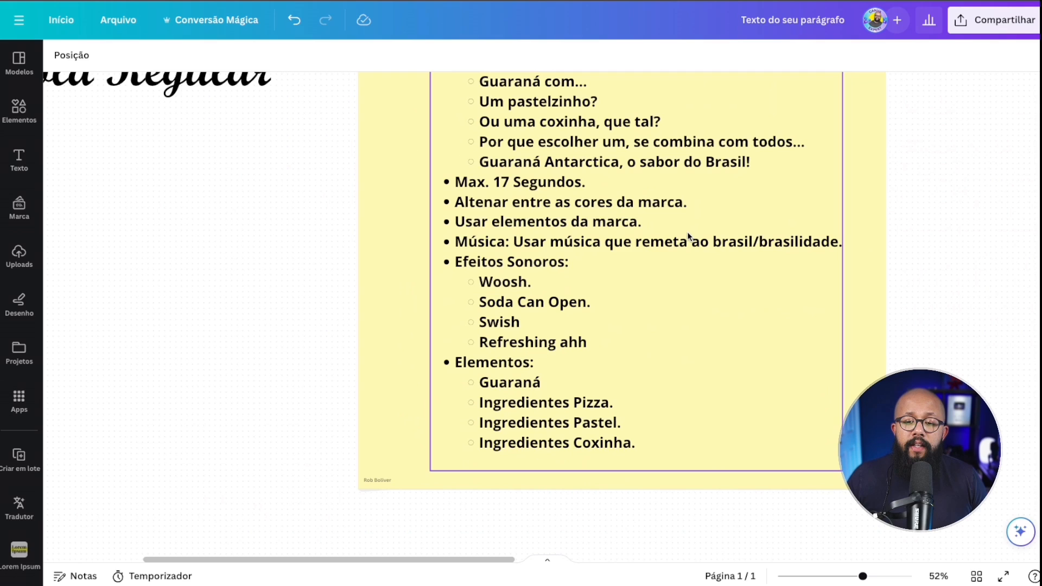
Highlight the "Woosh." and "Soda Can Open." entries in the note's sound effects list, and return to the reference images.
{"action": "scroll", "coordinate": [603, 307], "scroll_direction": "up", "scroll_amount": 5}
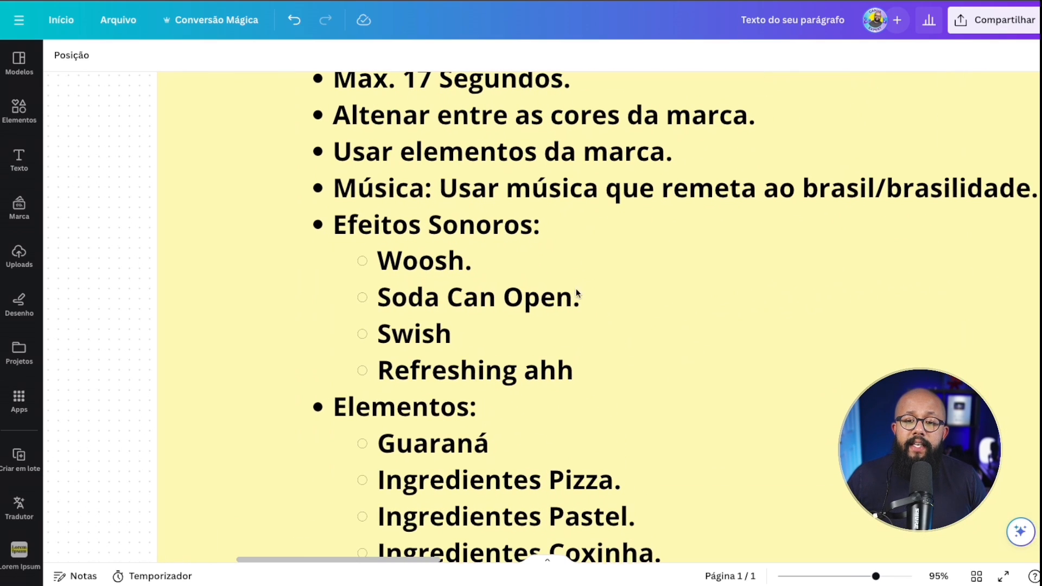
{"action": "triple_click", "coordinate": [451, 263]}
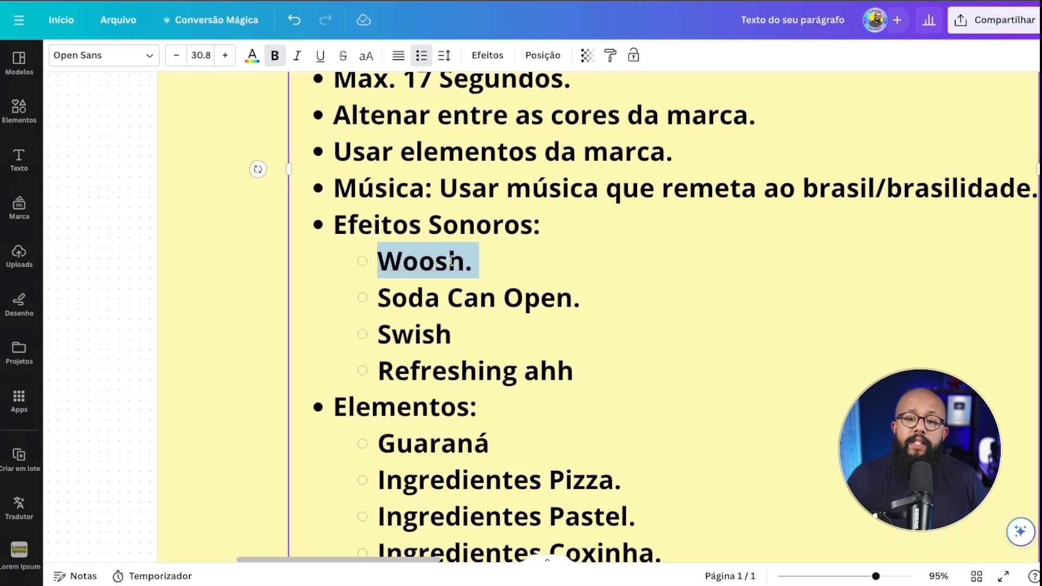
{"action": "triple_click", "coordinate": [485, 310]}
{"action": "scroll", "coordinate": [534, 313], "scroll_direction": "down", "scroll_amount": 8}
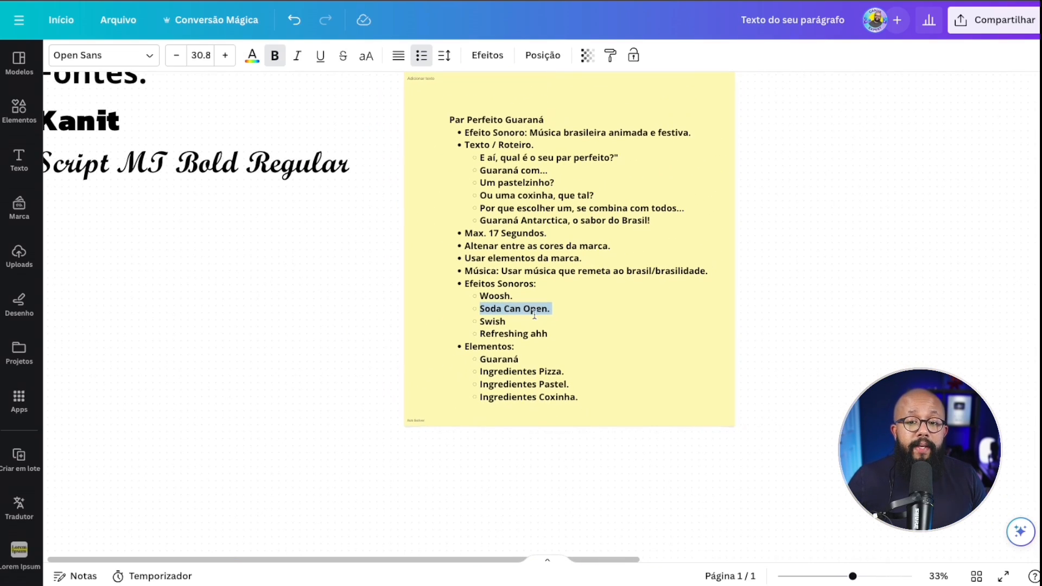
{"action": "scroll", "coordinate": [534, 313], "scroll_direction": "up", "scroll_amount": 10}
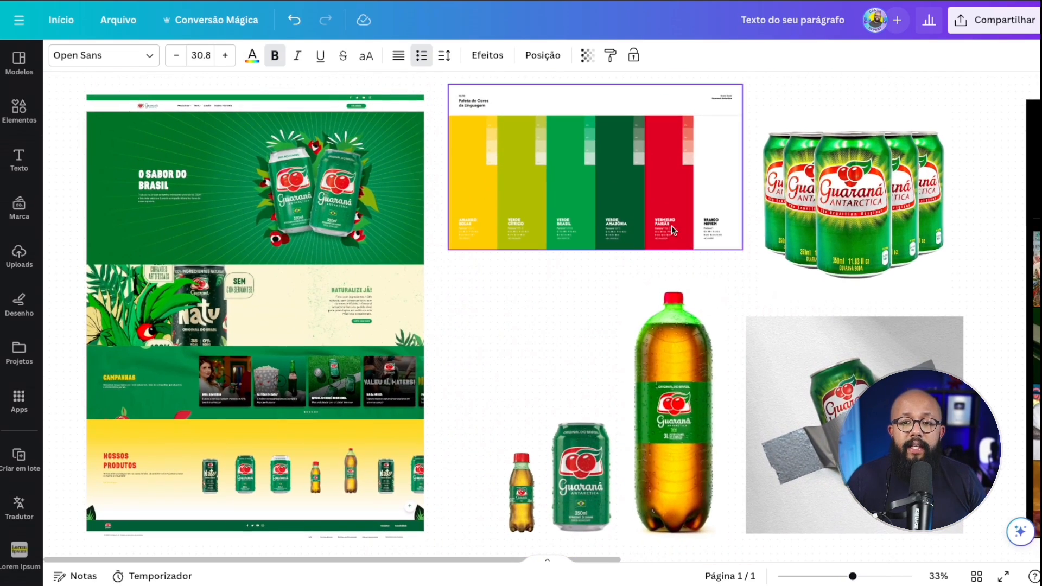
{"action": "scroll", "coordinate": [728, 243], "scroll_direction": "right", "scroll_amount": 5}
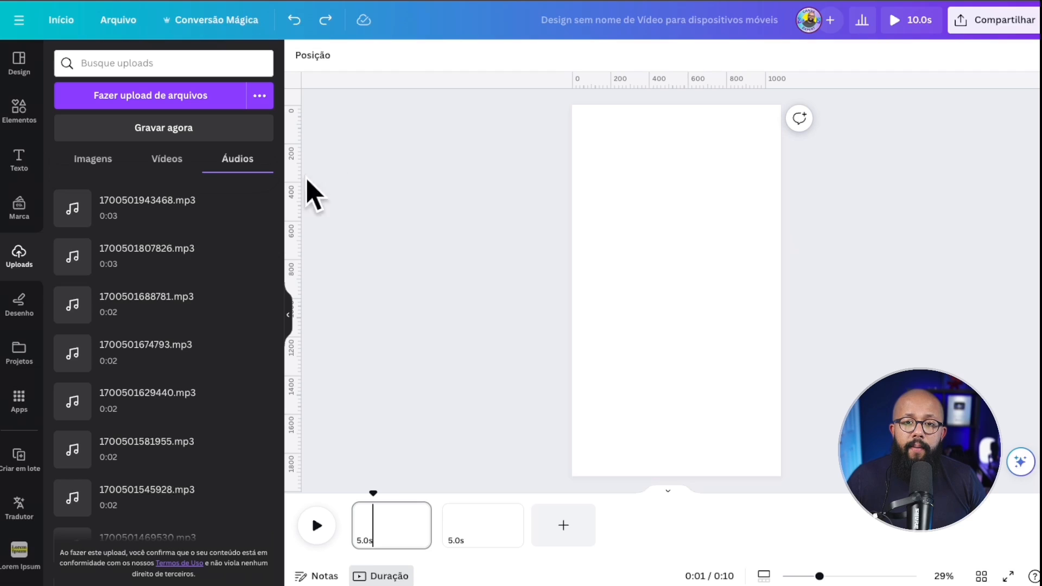
Set the first page's background to the yellow #ffcf01 from the Guaraná brand kit.
{"action": "left_click", "coordinate": [293, 316]}
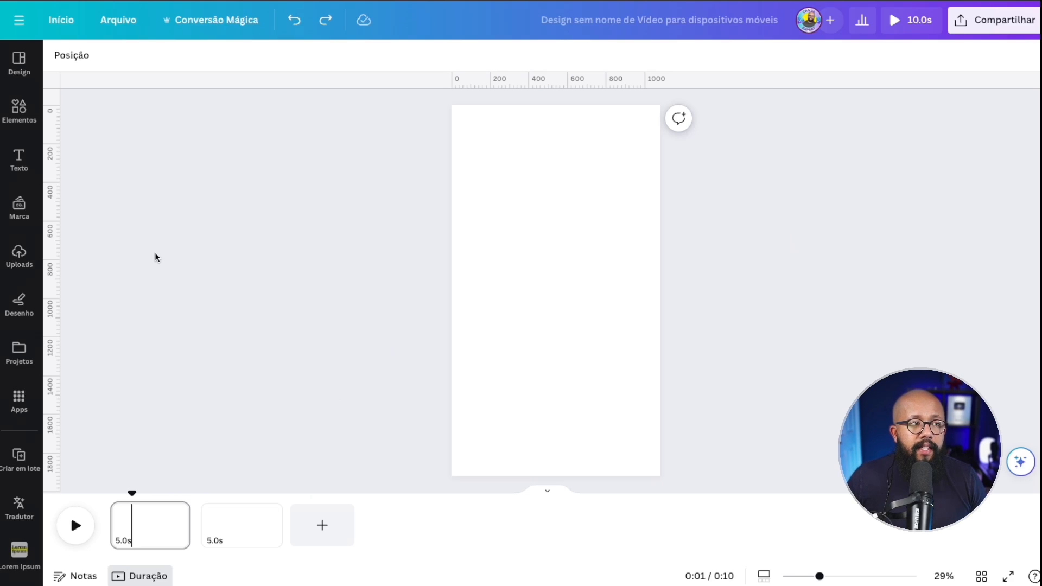
{"action": "left_click", "coordinate": [619, 235]}
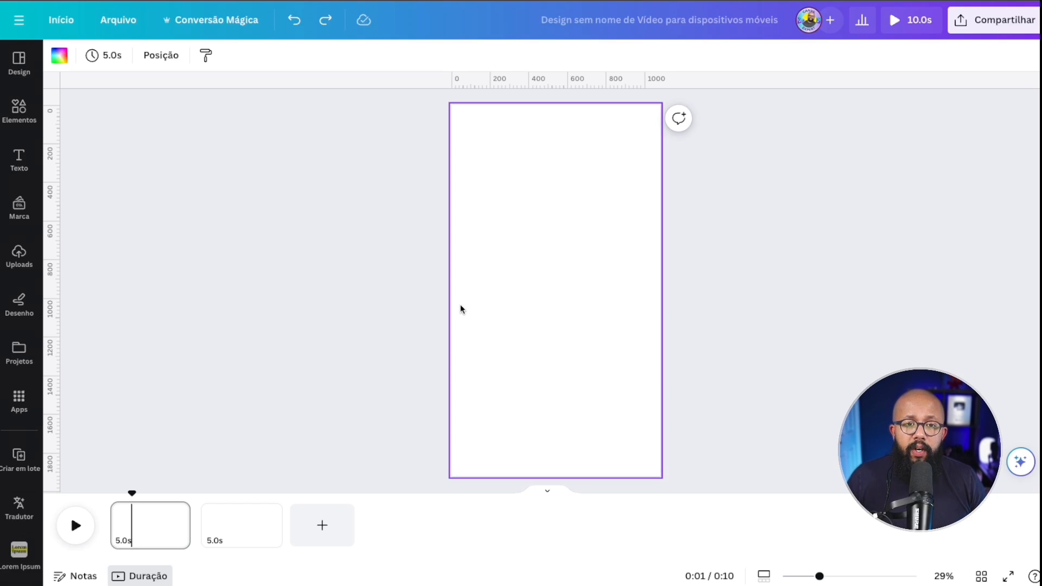
{"action": "left_click", "coordinate": [60, 55]}
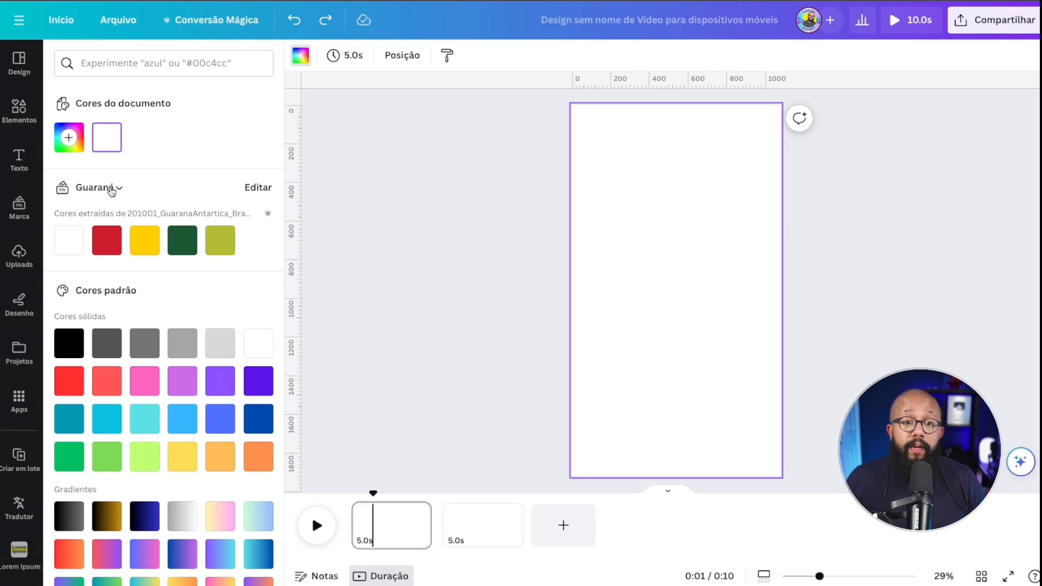
{"action": "left_click", "coordinate": [112, 188]}
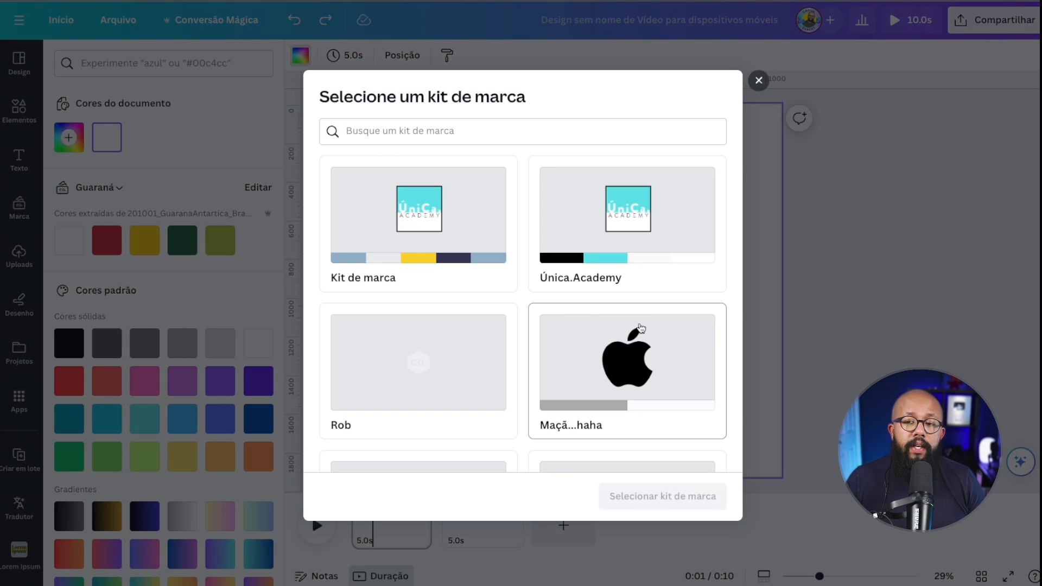
{"action": "left_click", "coordinate": [759, 81]}
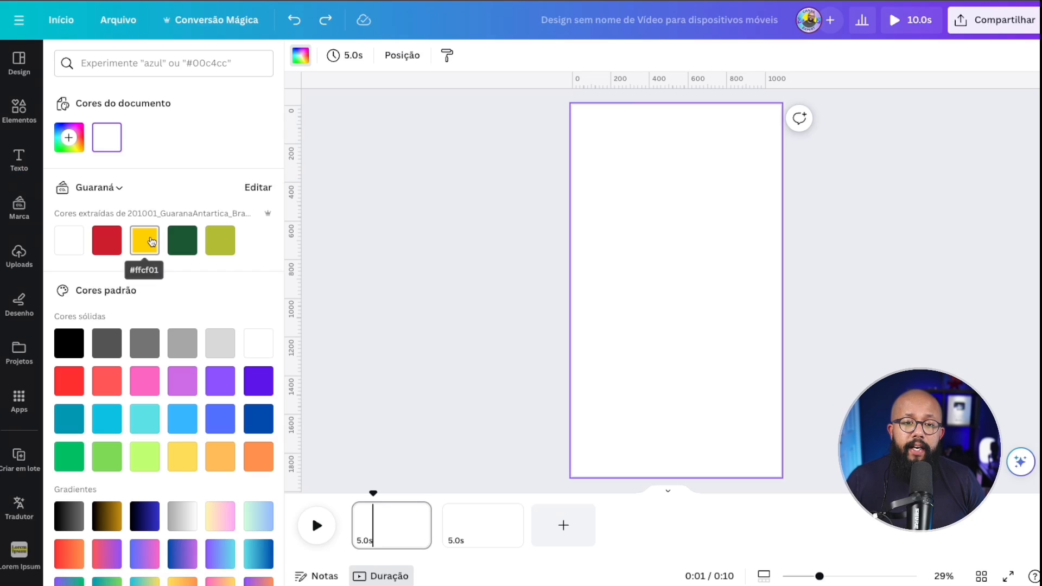
{"action": "left_click", "coordinate": [145, 239]}
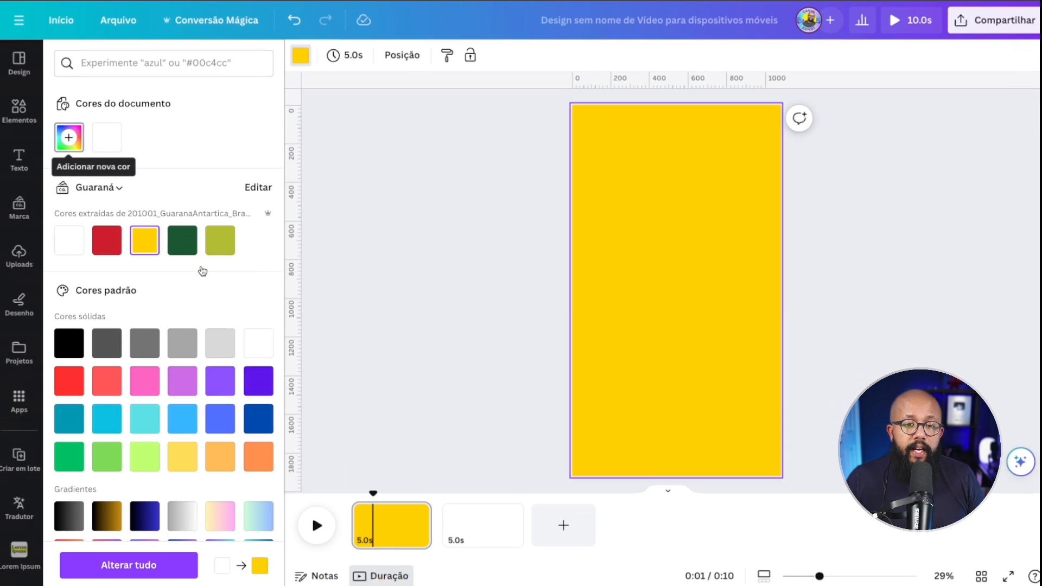
Switch the page background to a gradient and examine the website screenshot and palette on the whiteboard as a colour reference.
{"action": "left_click", "coordinate": [69, 137]}
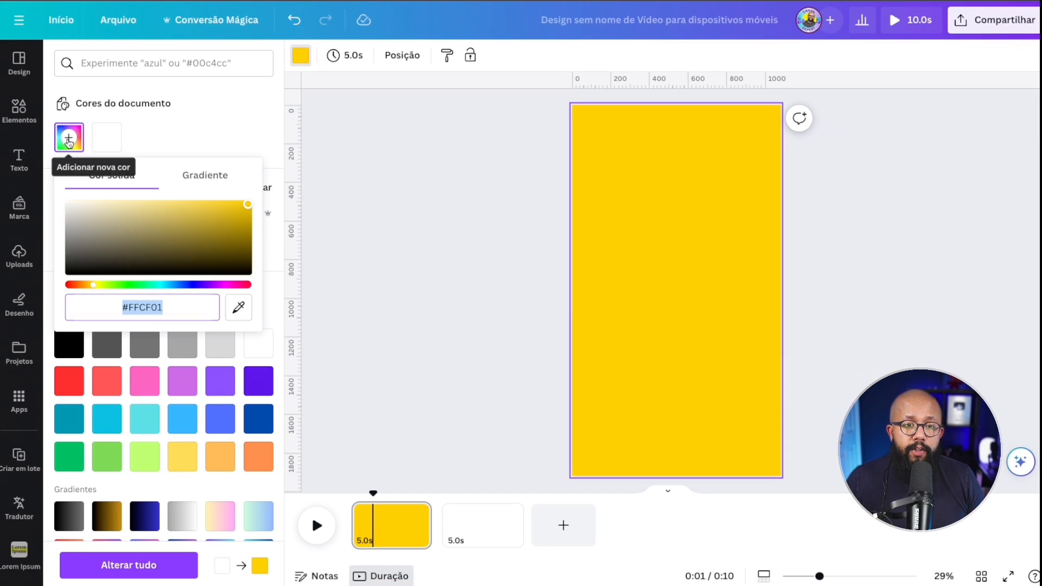
{"action": "left_click", "coordinate": [201, 181]}
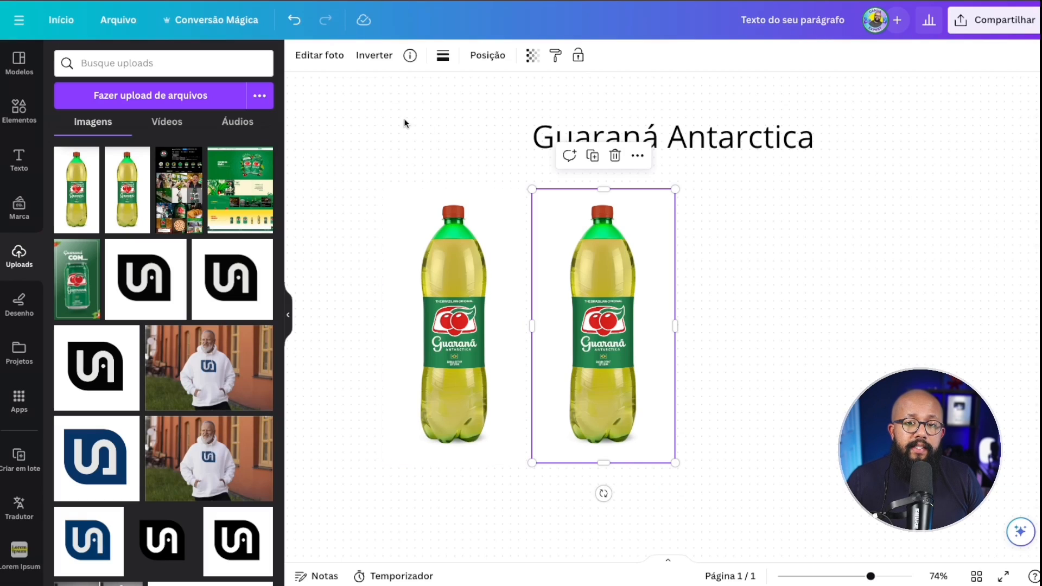
{"action": "scroll", "coordinate": [407, 163], "scroll_direction": "up", "scroll_amount": 3}
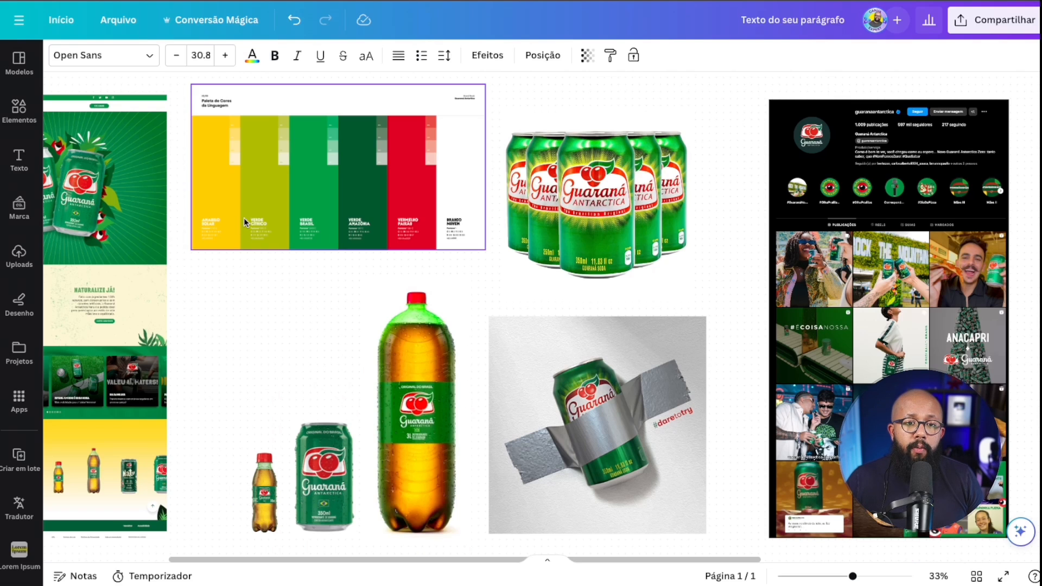
{"action": "scroll", "coordinate": [271, 209], "scroll_direction": "left", "scroll_amount": 5}
{"action": "scroll", "coordinate": [405, 298], "scroll_direction": "down", "scroll_amount": 2}
{"action": "scroll", "coordinate": [405, 297], "scroll_direction": "right", "scroll_amount": 1}
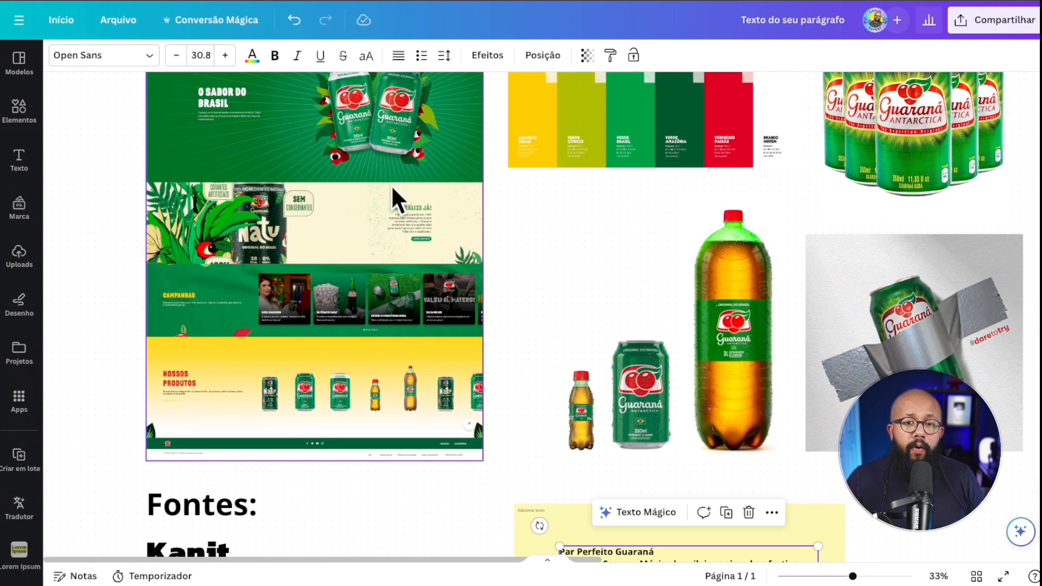
{"action": "scroll", "coordinate": [394, 243], "scroll_direction": "right", "scroll_amount": 3}
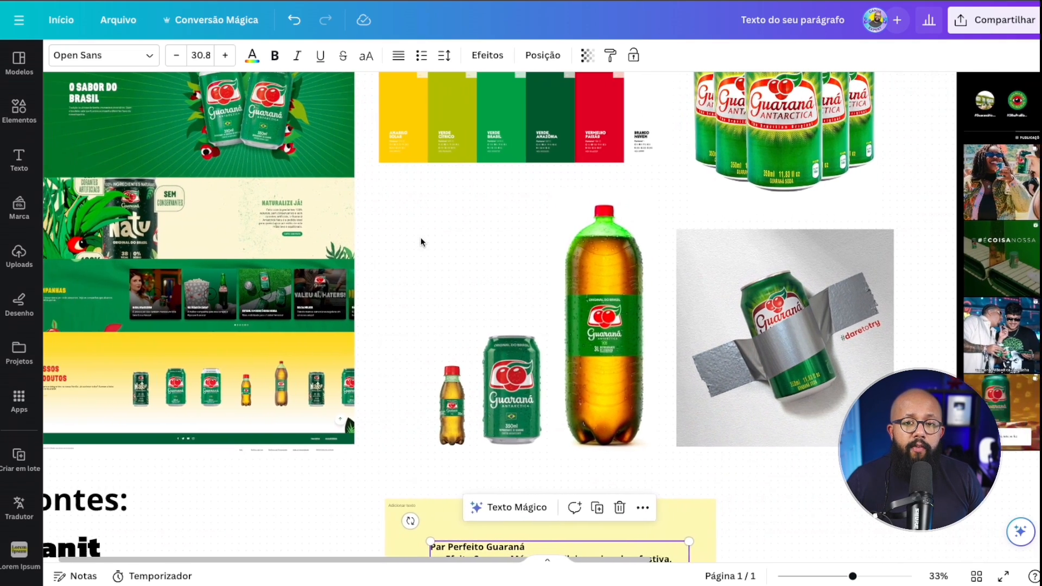
{"action": "scroll", "coordinate": [422, 239], "scroll_direction": "up", "scroll_amount": 3}
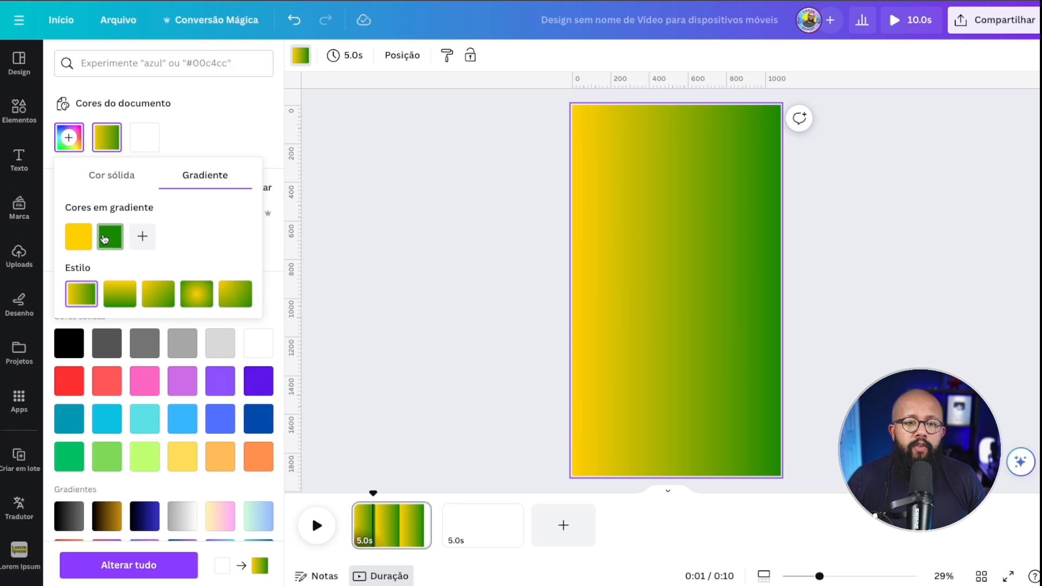
Replace the gradient's green with the yellow sampled from its first colour swatch.
{"action": "left_click", "coordinate": [107, 241]}
{"action": "left_click", "coordinate": [107, 244]}
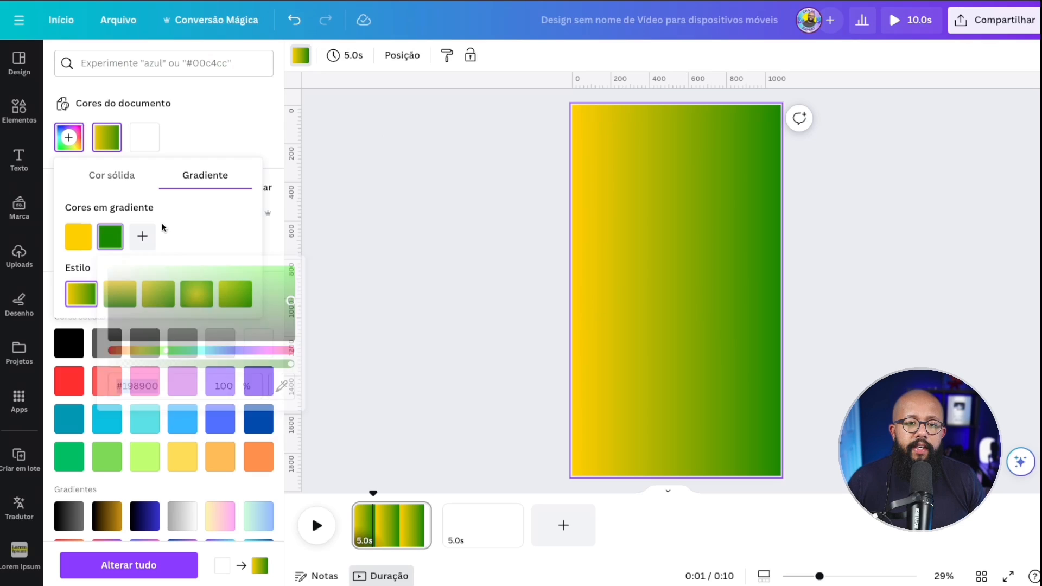
{"action": "left_click", "coordinate": [108, 245]}
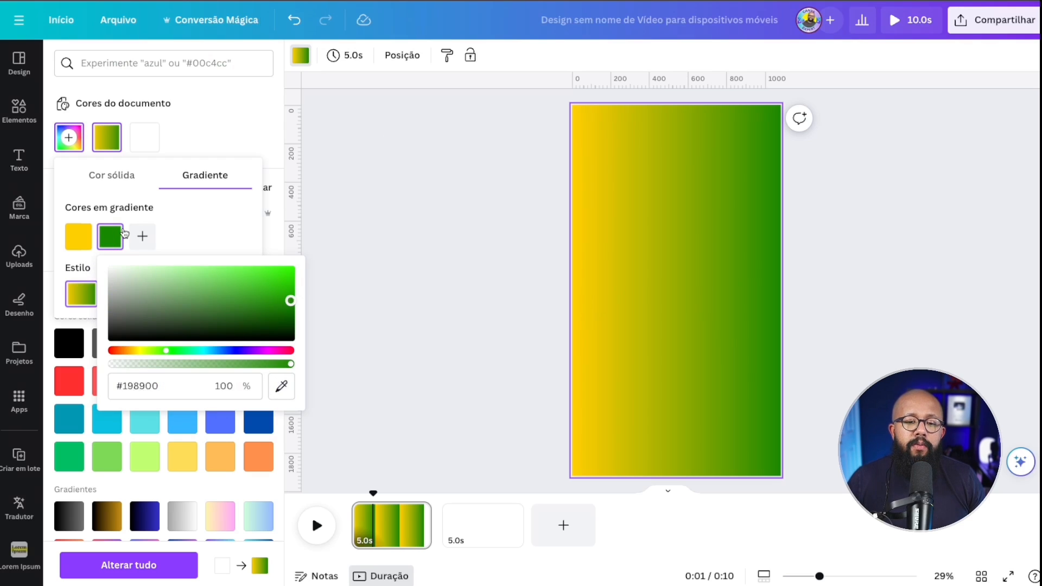
{"action": "left_click", "coordinate": [281, 386]}
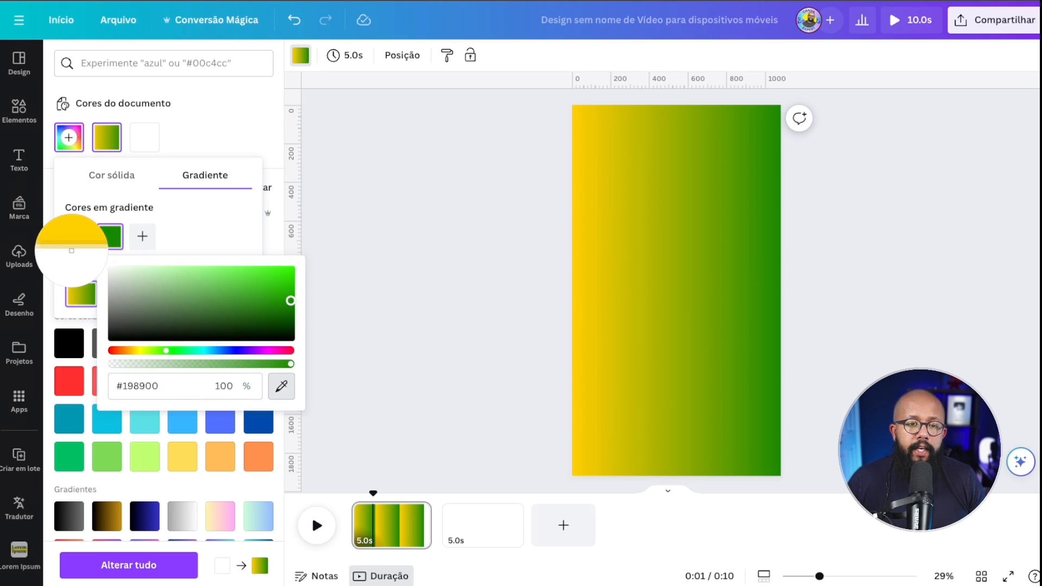
{"action": "left_click", "coordinate": [87, 241]}
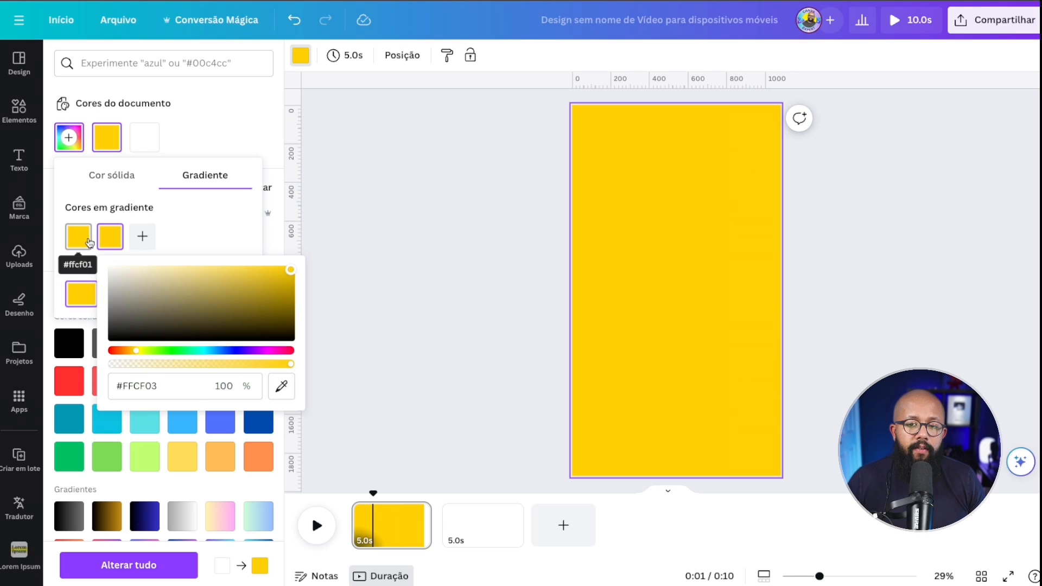
Add white as the gradient's first colour and make the gradient run vertically from white down to yellow.
{"action": "left_click", "coordinate": [202, 239]}
{"action": "left_click", "coordinate": [143, 239]}
{"action": "left_click_drag", "start_coordinate": [178, 292], "coordinate": [71, 243]}
{"action": "left_click", "coordinate": [228, 218]}
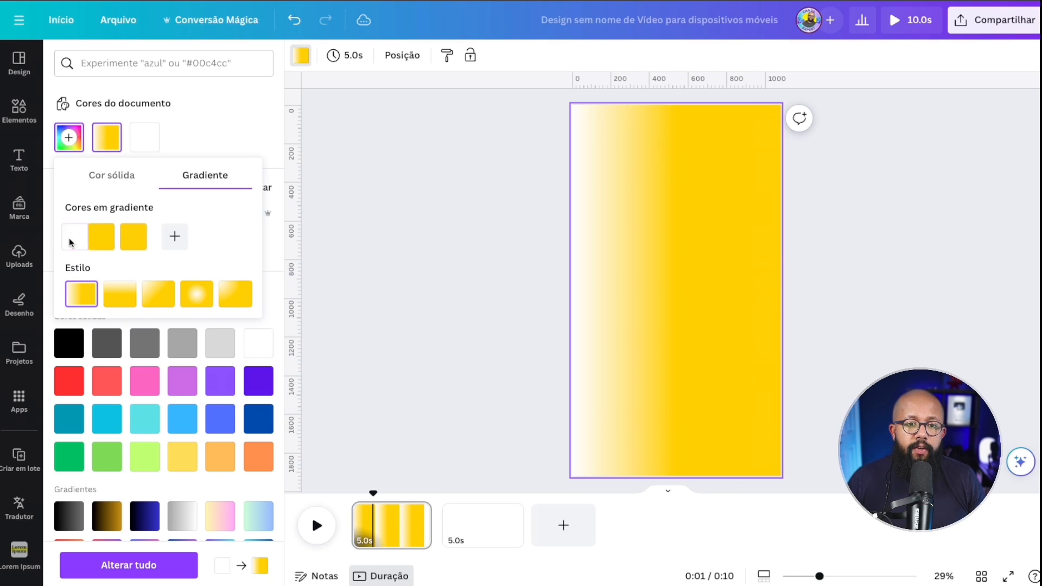
{"action": "left_click", "coordinate": [130, 298]}
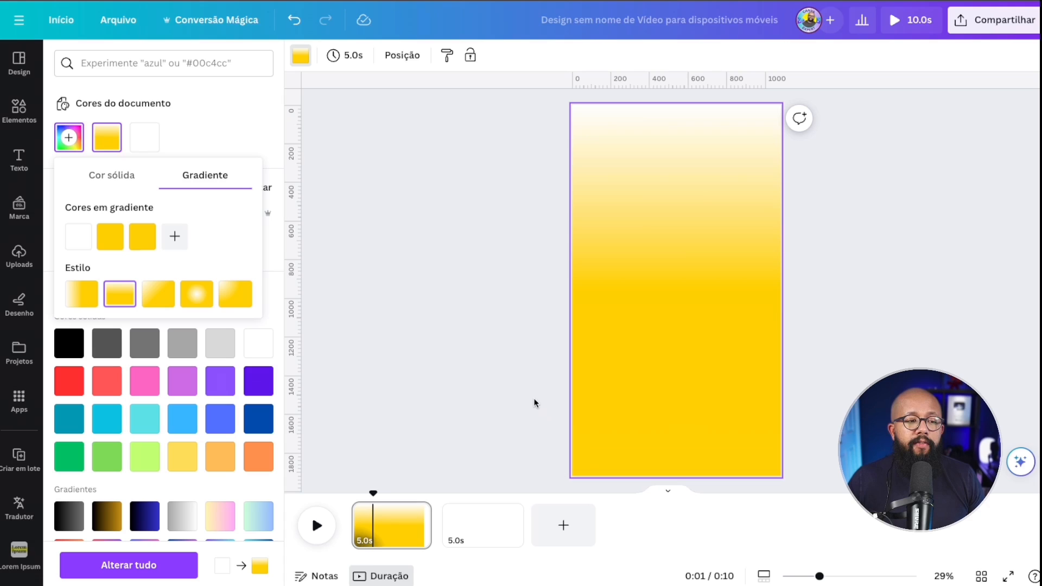
{"action": "left_click", "coordinate": [416, 410]}
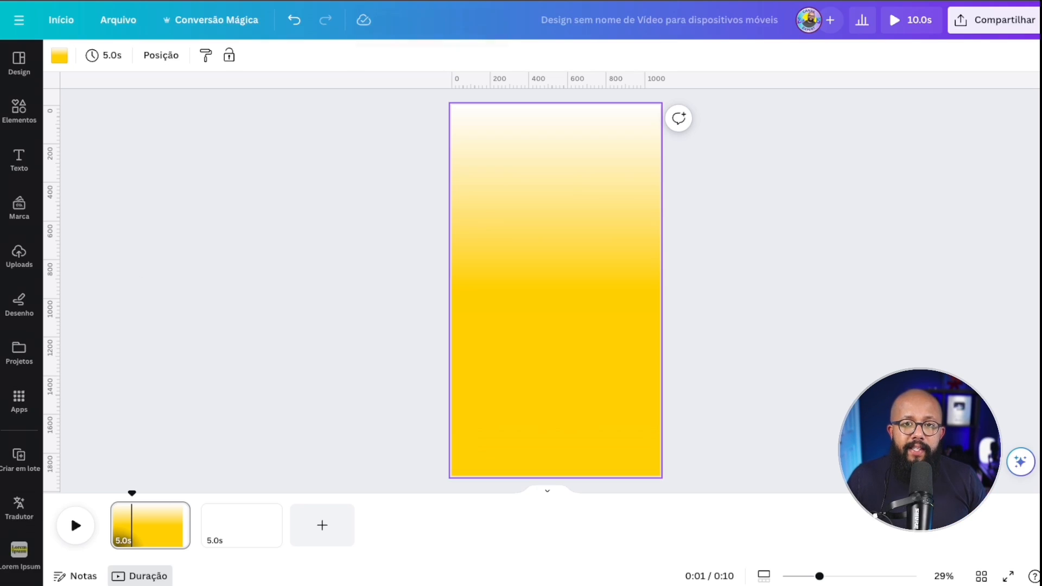
Copy the green 350 ml Guaraná can image from the whiteboard into the Reel's first page.
{"action": "left_click", "coordinate": [248, 1]}
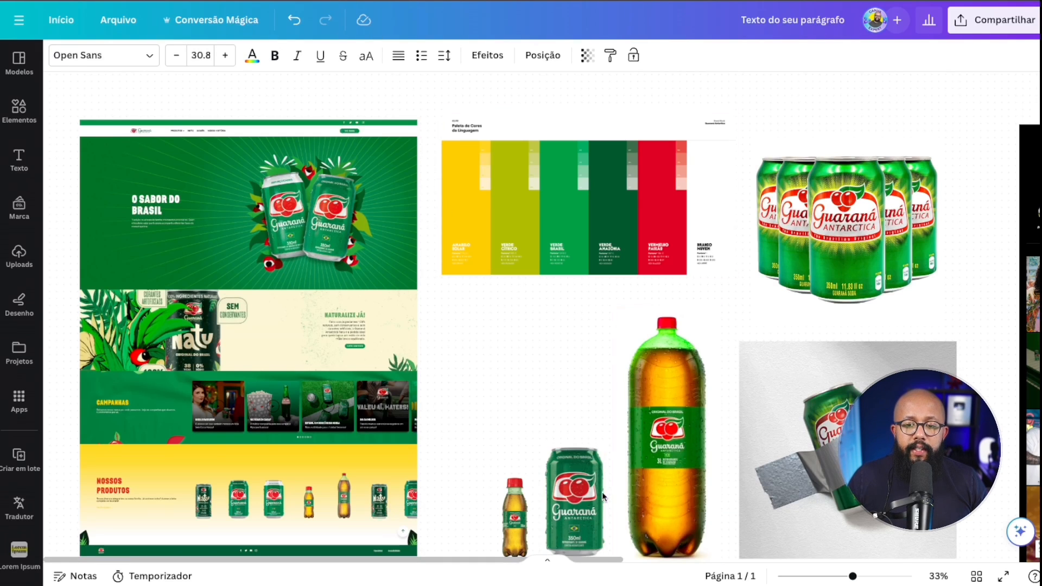
{"action": "left_click", "coordinate": [578, 489]}
{"action": "scroll", "coordinate": [565, 443], "scroll_direction": "down", "scroll_amount": 3}
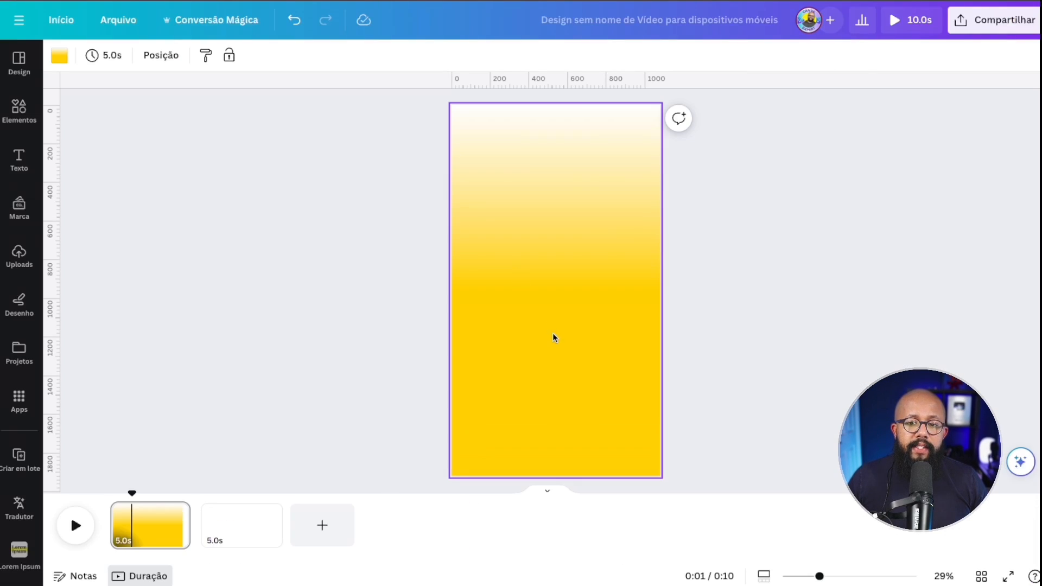
{"action": "key", "text": "ctrl+v"}
Enlarge the can to nearly the page width and place it so only its lid area shows at the page's lower edge.
{"action": "left_click_drag", "start_coordinate": [507, 205], "coordinate": [669, 487]}
{"action": "left_click_drag", "start_coordinate": [567, 299], "coordinate": [585, 455]}
{"action": "left_click_drag", "start_coordinate": [687, 280], "coordinate": [596, 327]}
{"action": "left_click_drag", "start_coordinate": [561, 428], "coordinate": [567, 474]}
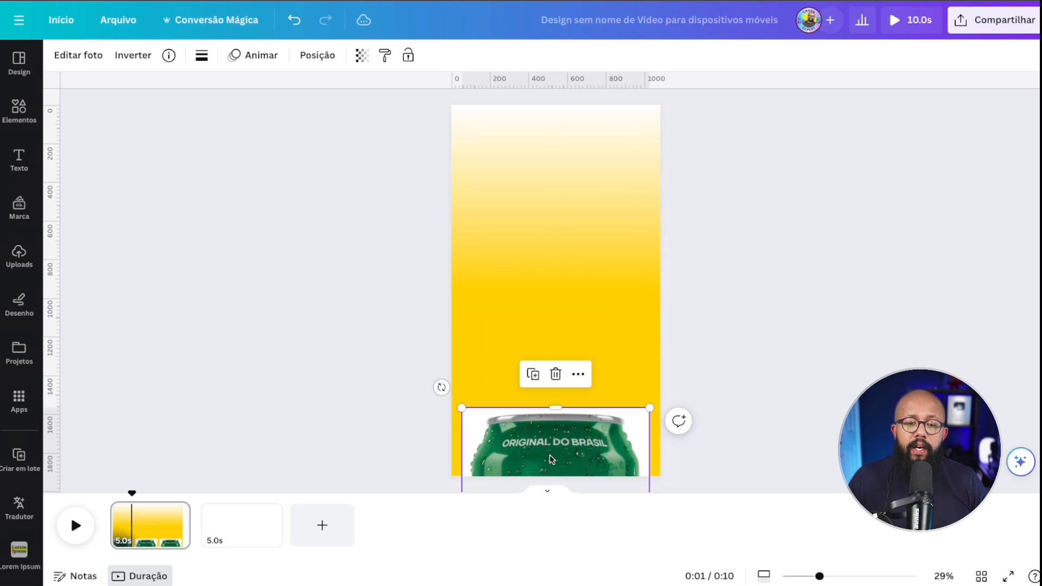
Remove the can photo's background, then shrink it slightly and keep it centred at the page's lower edge.
{"action": "left_click", "coordinate": [86, 57]}
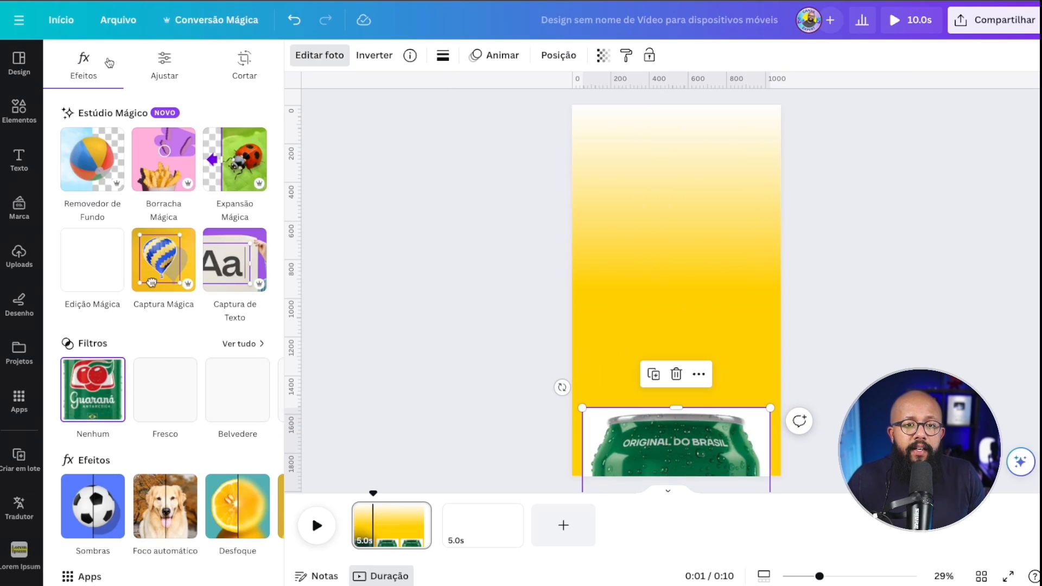
{"action": "left_click", "coordinate": [92, 159]}
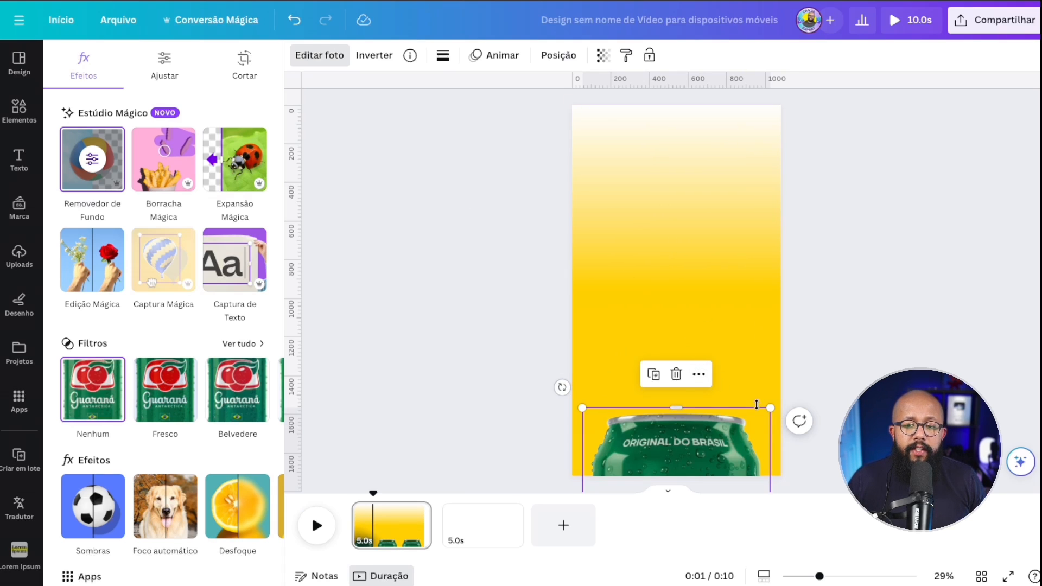
{"action": "left_click_drag", "start_coordinate": [771, 407], "coordinate": [696, 455]}
{"action": "left_click_drag", "start_coordinate": [772, 412], "coordinate": [756, 430]}
{"action": "left_click_drag", "start_coordinate": [702, 448], "coordinate": [708, 440]}
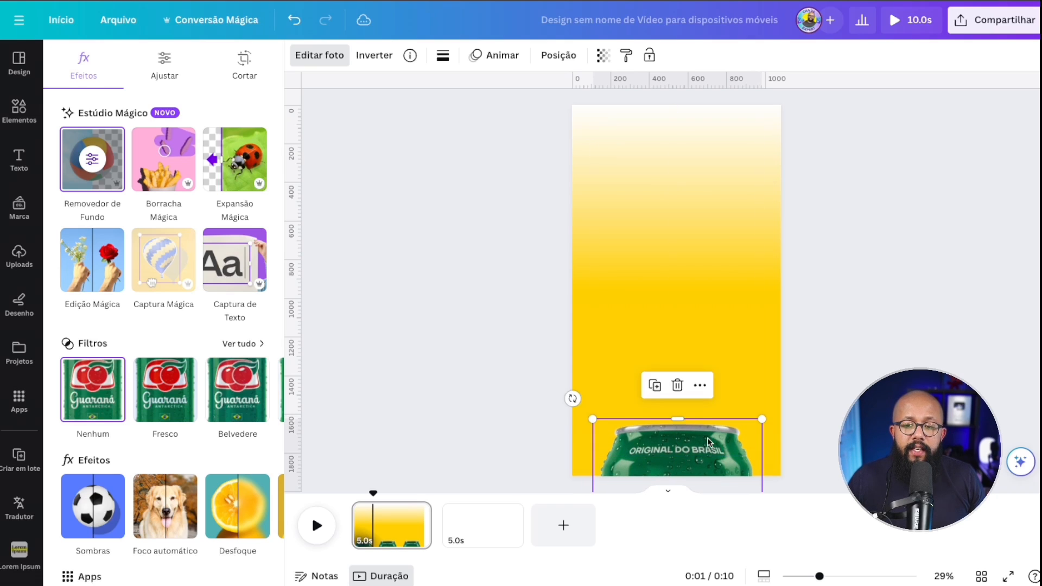
{"action": "left_click", "coordinate": [593, 293]}
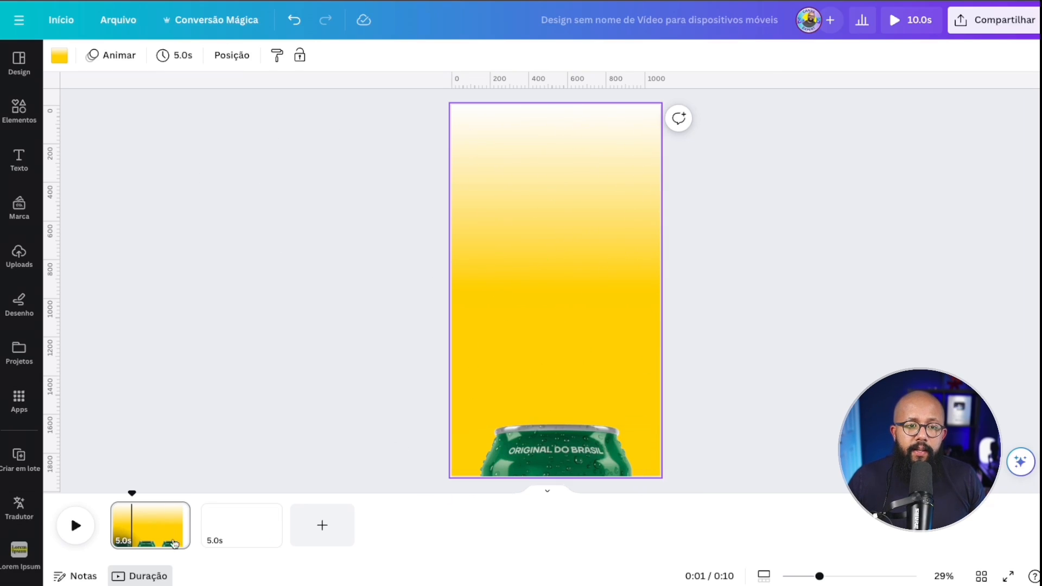
Open the CanBorder app and its border colour picker for a solid border.
{"action": "left_click", "coordinate": [19, 400]}
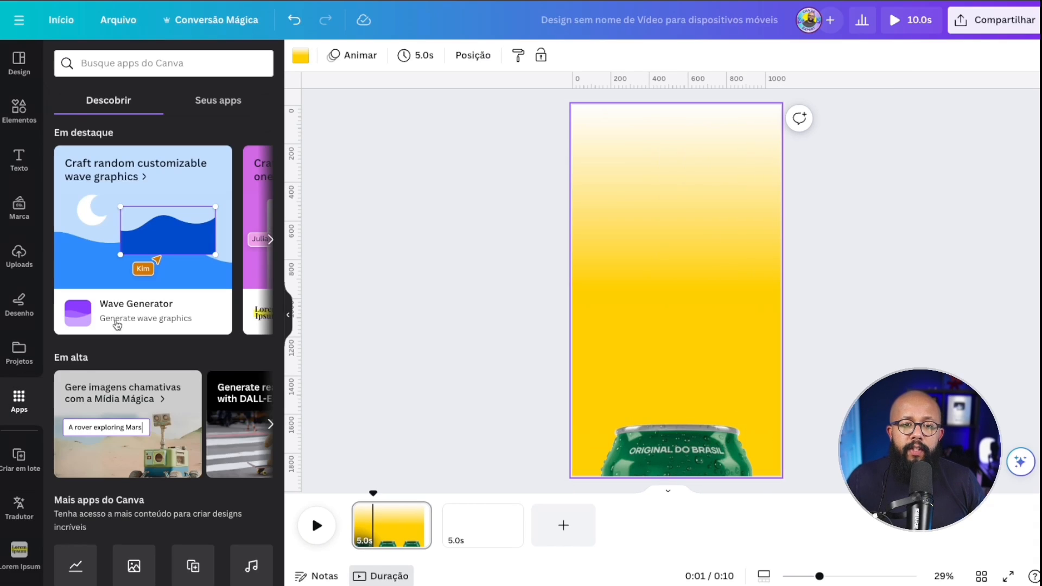
{"action": "scroll", "coordinate": [178, 366], "scroll_direction": "down", "scroll_amount": 10}
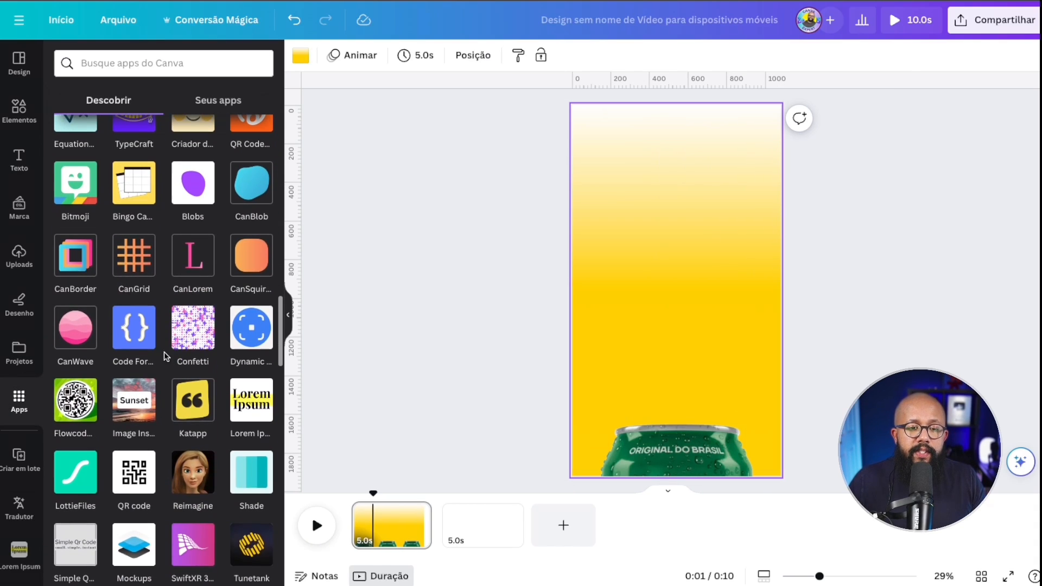
{"action": "left_click", "coordinate": [84, 257]}
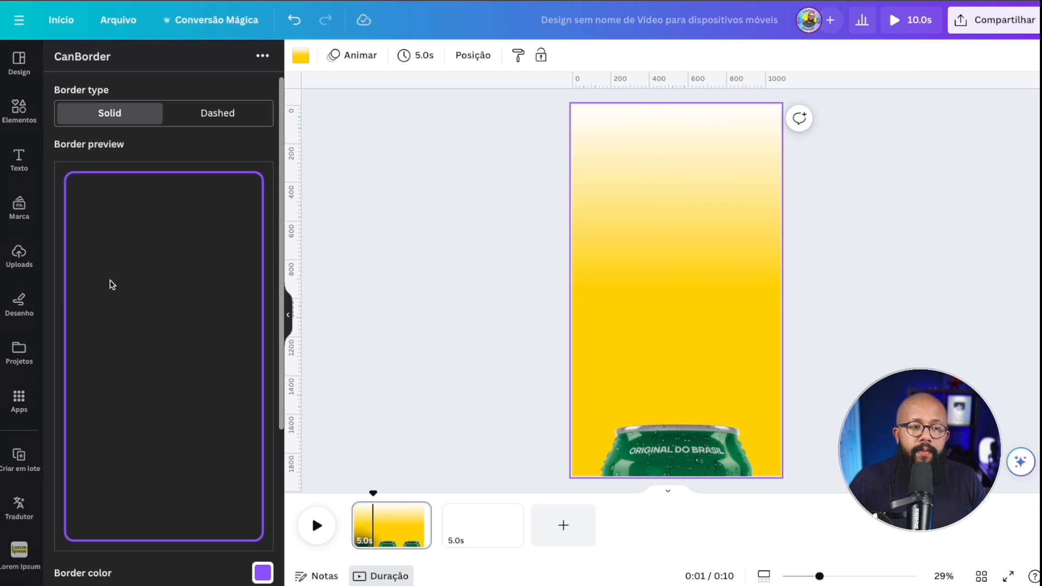
{"action": "left_click", "coordinate": [263, 573]}
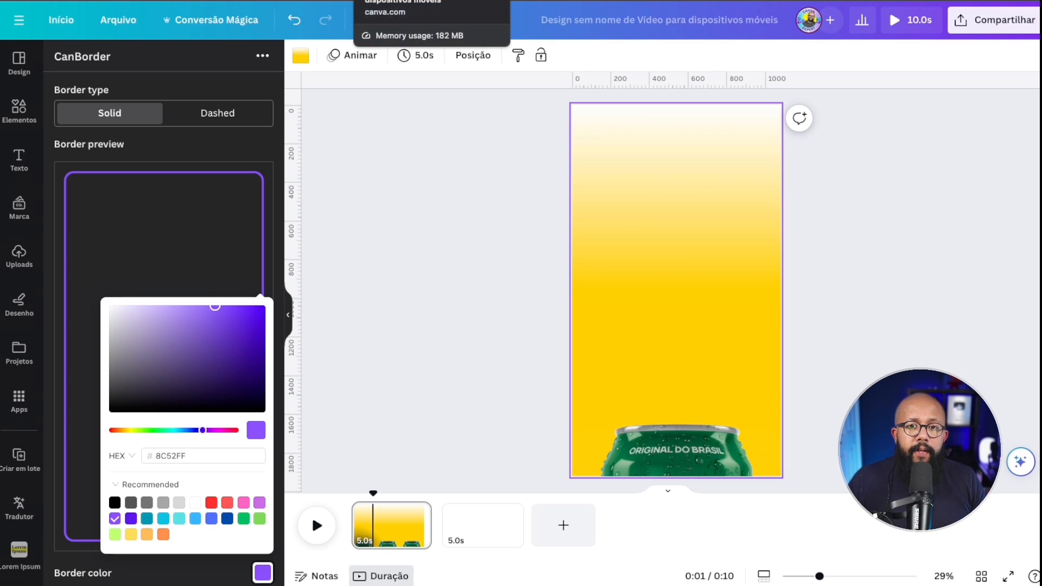
Add a yellow square to the whiteboard in the empty space below the colour palette image.
{"action": "left_click", "coordinate": [261, 1]}
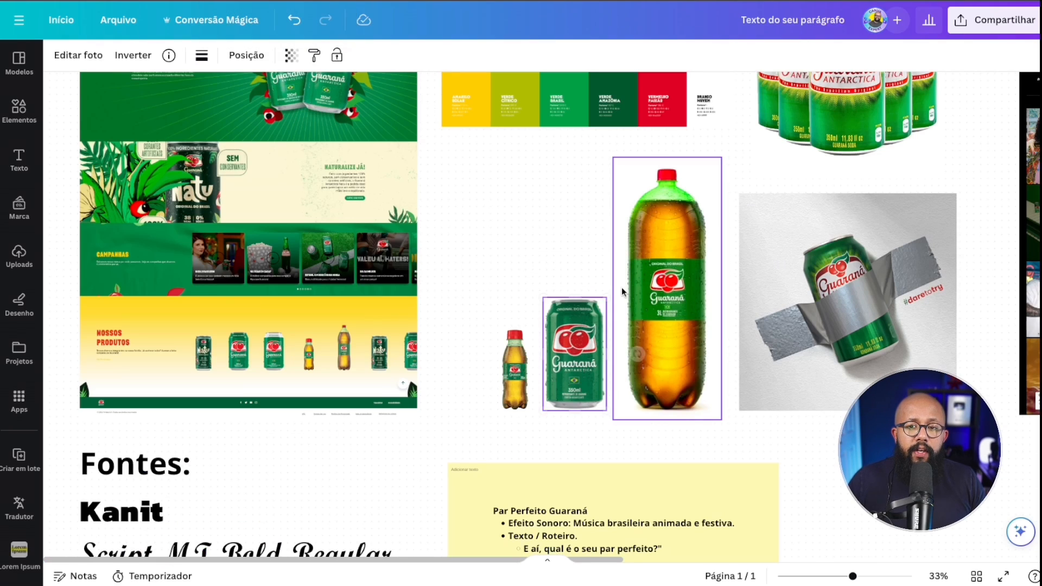
{"action": "left_click", "coordinate": [582, 97]}
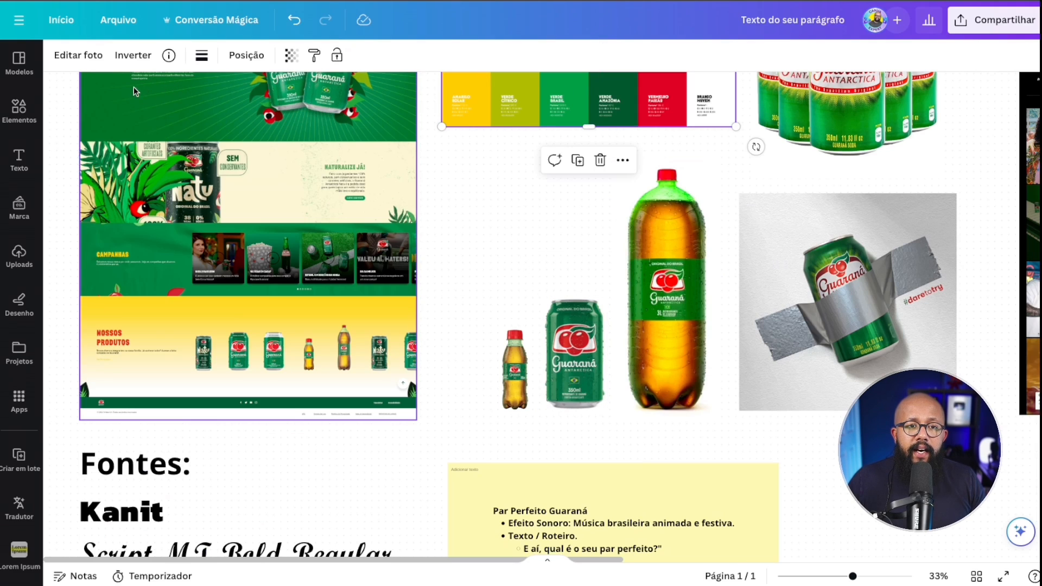
{"action": "left_click", "coordinate": [496, 243]}
{"action": "key", "text": "r"}
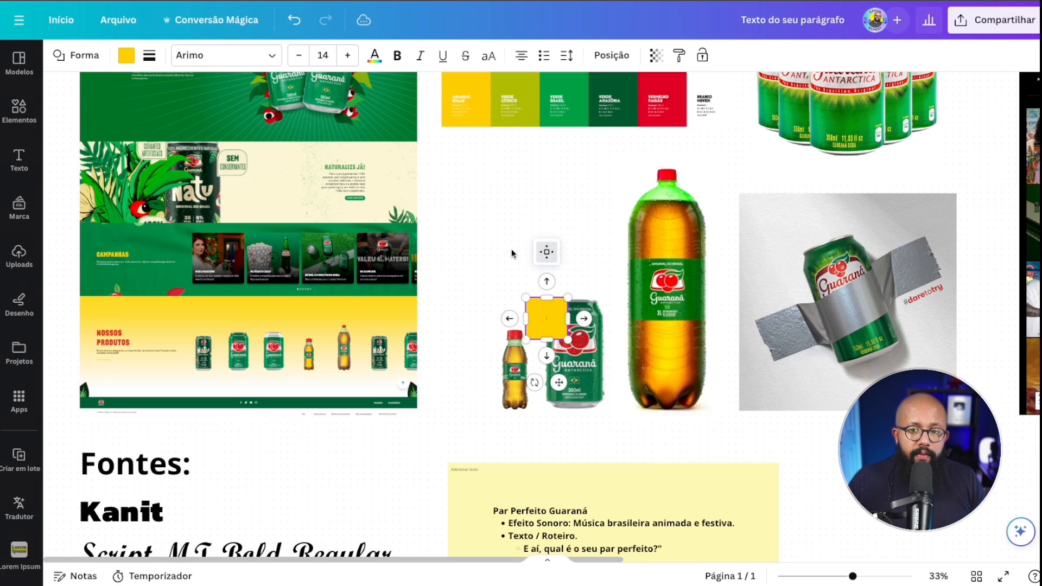
{"action": "left_click_drag", "start_coordinate": [532, 298], "coordinate": [452, 158]}
Recolour the whiteboard square with the dark green sampled from the colour palette image and copy its hex code #00582E.
{"action": "left_click", "coordinate": [126, 55]}
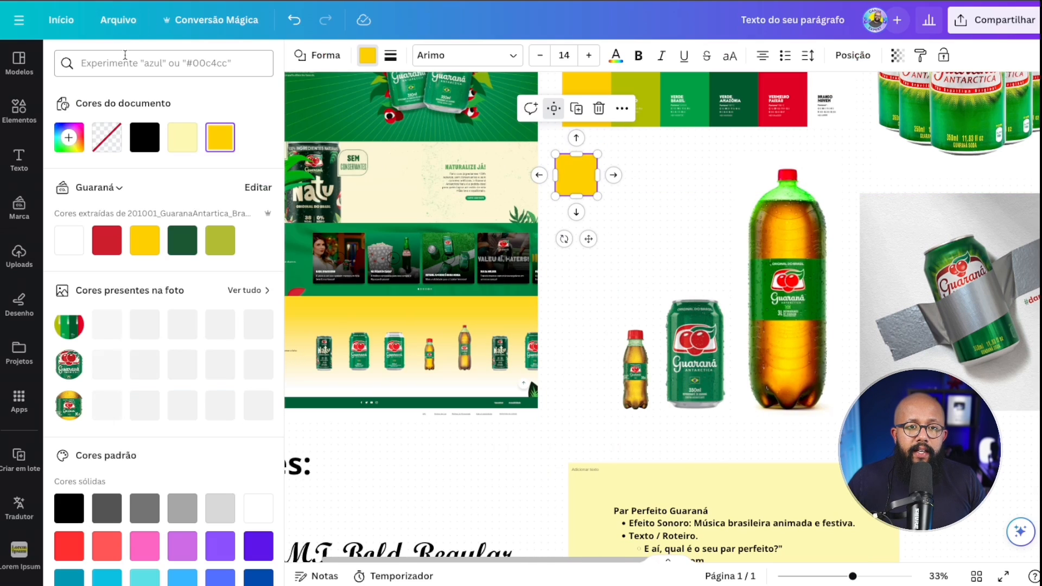
{"action": "left_click", "coordinate": [69, 138]}
{"action": "left_click", "coordinate": [239, 307]}
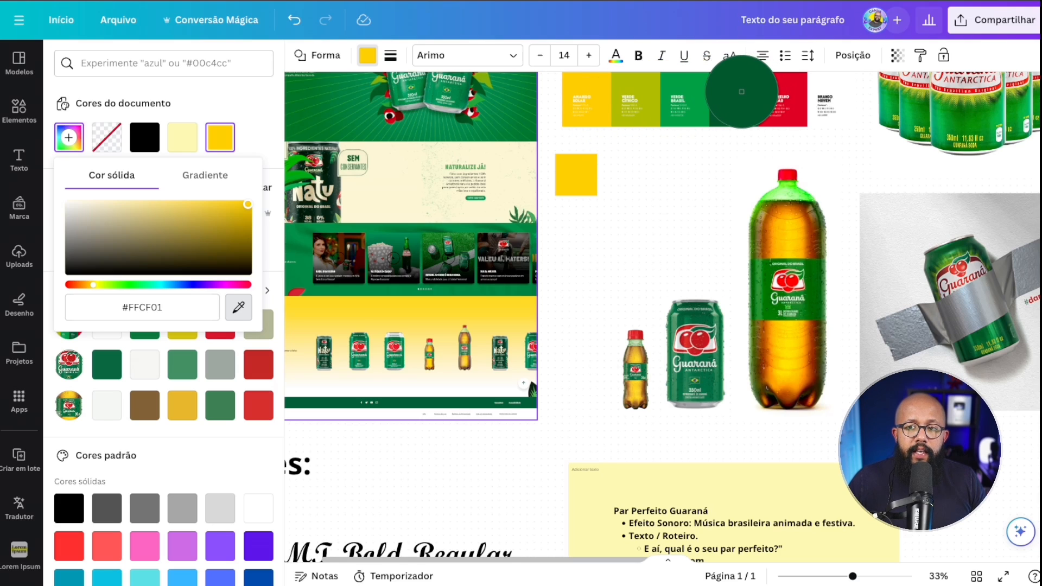
{"action": "left_click", "coordinate": [719, 92]}
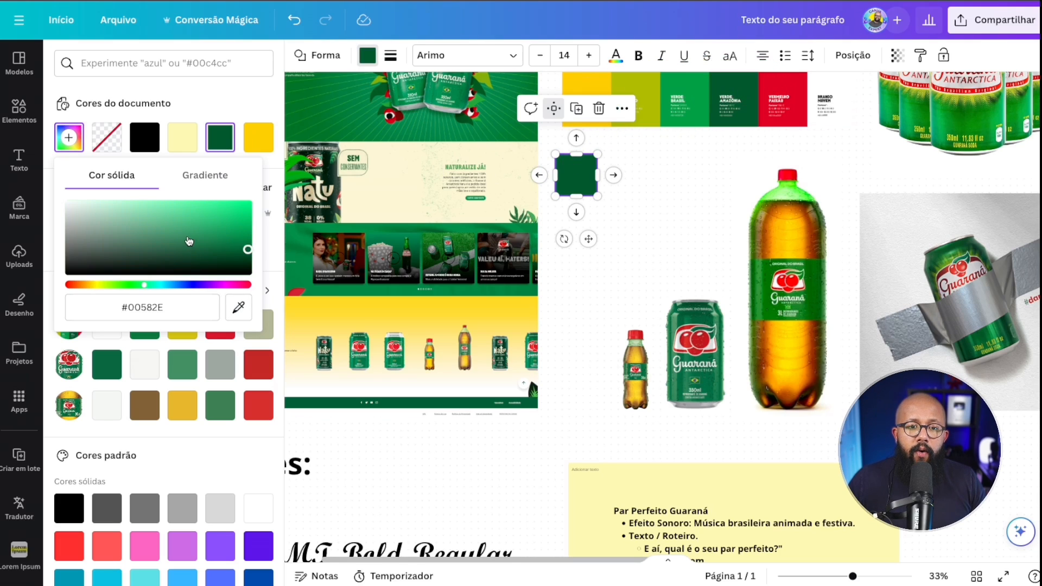
{"action": "left_click", "coordinate": [163, 308]}
{"action": "key", "text": "ctrl+c"}
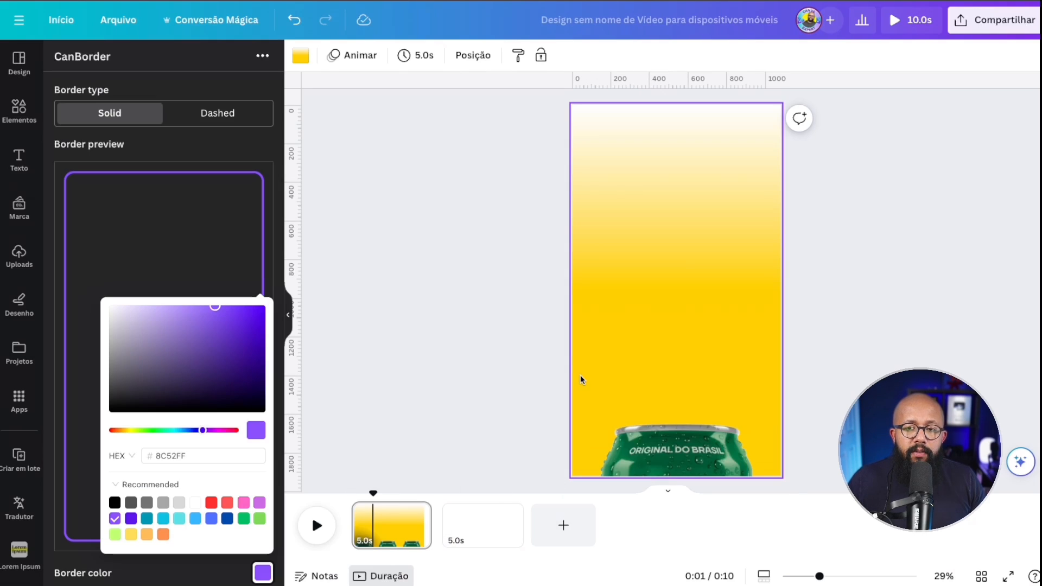
In the reel design, set the CanBorder border colour to #00582E and add the solid border to the page.
{"action": "left_click", "coordinate": [185, 456]}
{"action": "key", "text": "ctrl+a"}
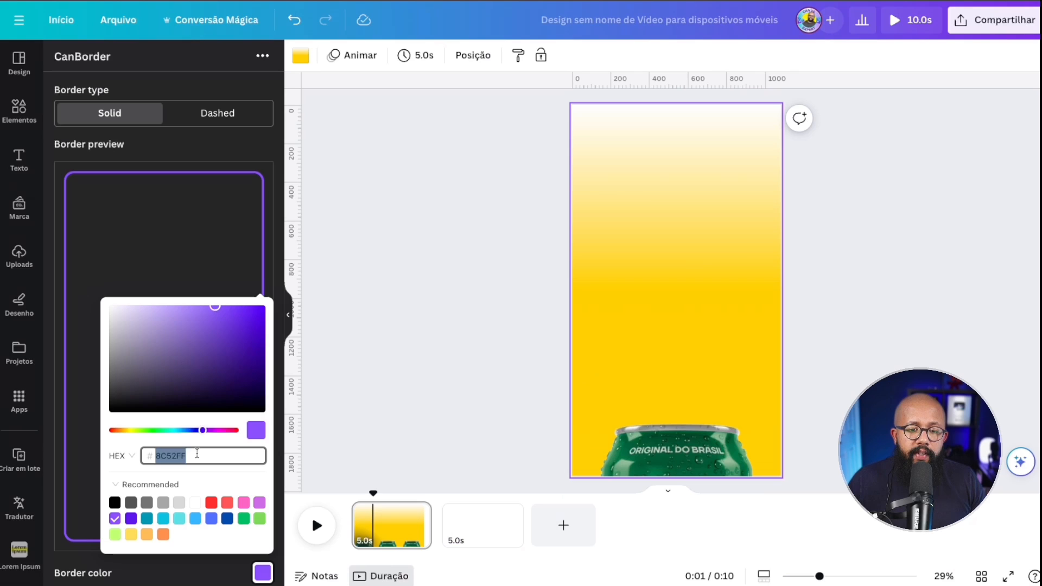
{"action": "key", "text": "ctrl+v"}
{"action": "left_click", "coordinate": [210, 224]}
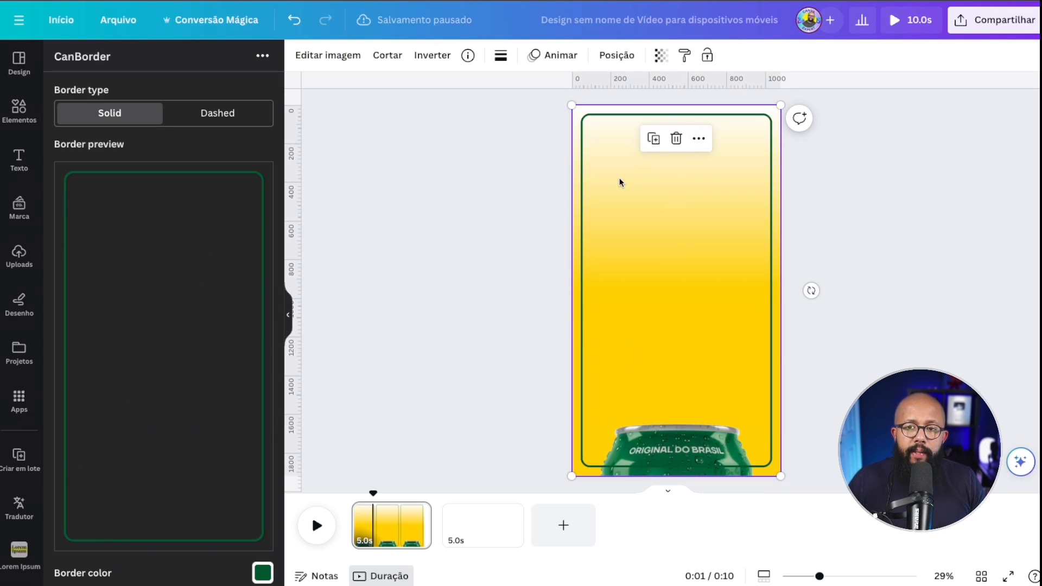
Move the border layer behind the can and above the yellow gradient background.
{"action": "left_click", "coordinate": [617, 54]}
{"action": "left_click", "coordinate": [219, 57]}
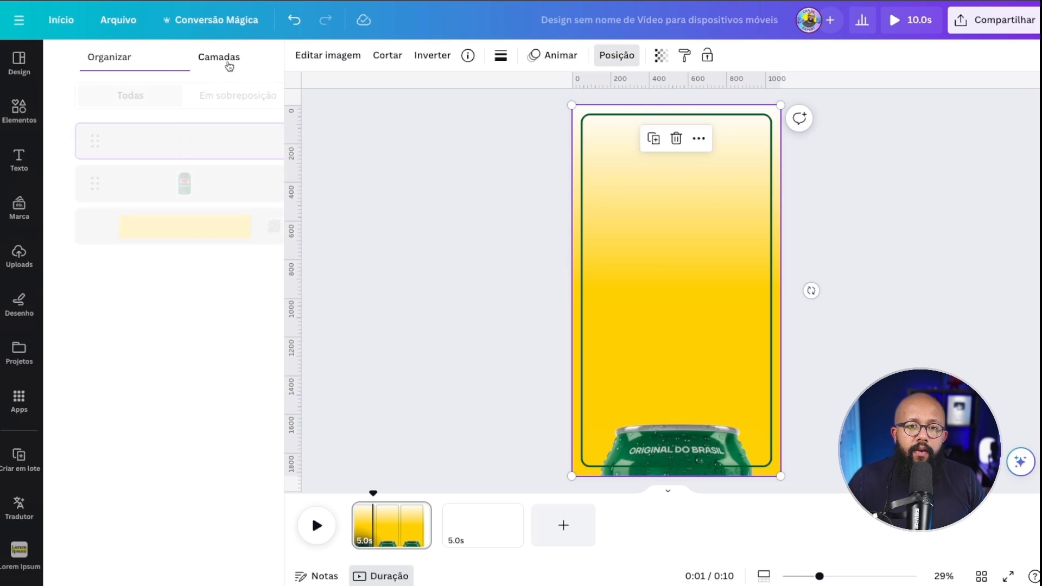
{"action": "left_click_drag", "start_coordinate": [168, 152], "coordinate": [169, 202]}
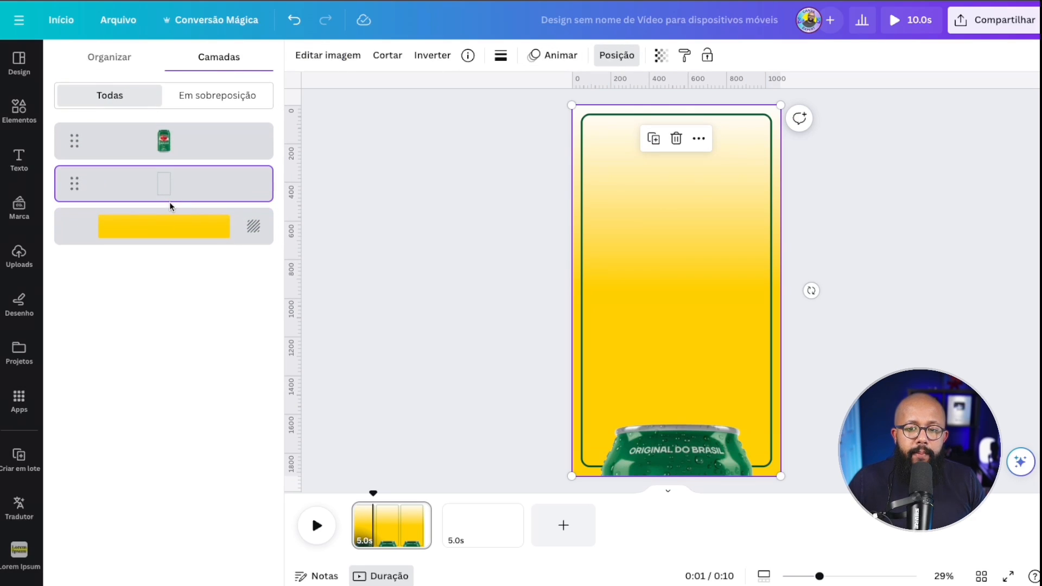
Lower the border's opacity so the green line looks softer, then deselect it.
{"action": "left_click", "coordinate": [662, 56]}
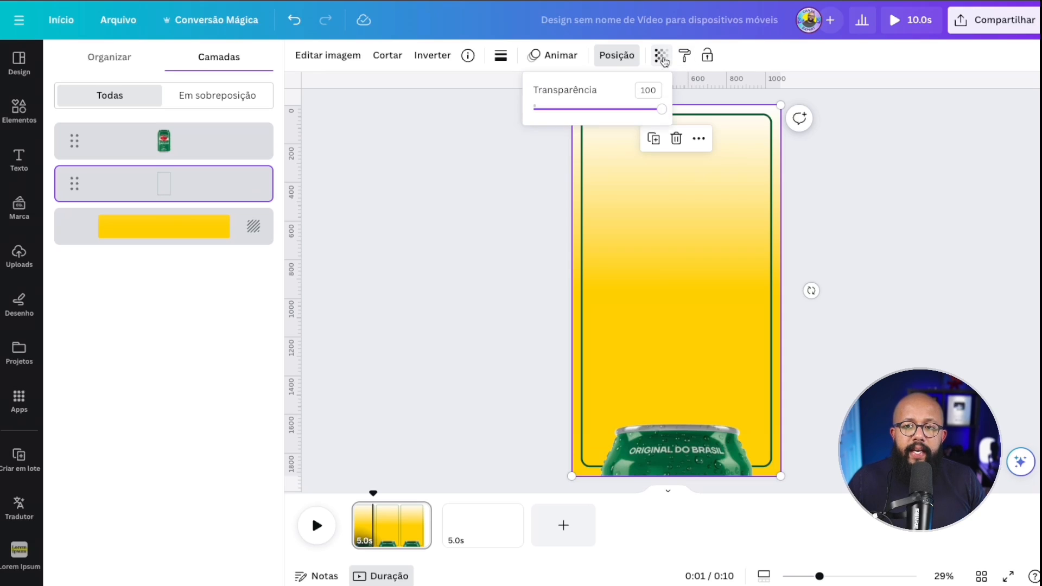
{"action": "mouse_move", "coordinate": [635, 115]}
{"action": "left_mouse_down"}
{"action": "mouse_move", "coordinate": [586, 114]}
{"action": "mouse_move", "coordinate": [622, 117]}
{"action": "left_mouse_up"}
{"action": "left_click", "coordinate": [442, 269]}
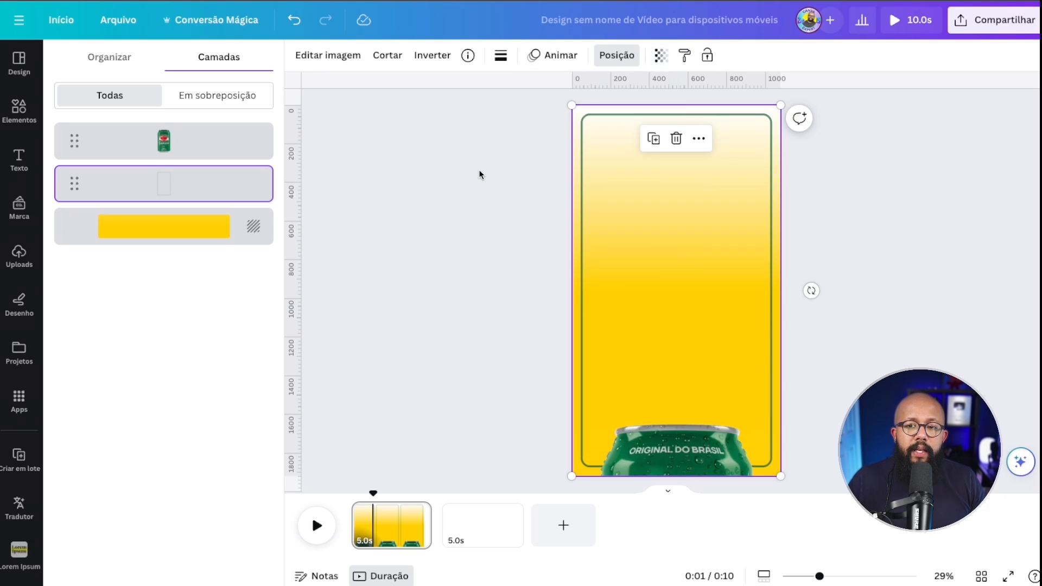
{"action": "left_click", "coordinate": [480, 170]}
{"action": "left_click", "coordinate": [382, 374]}
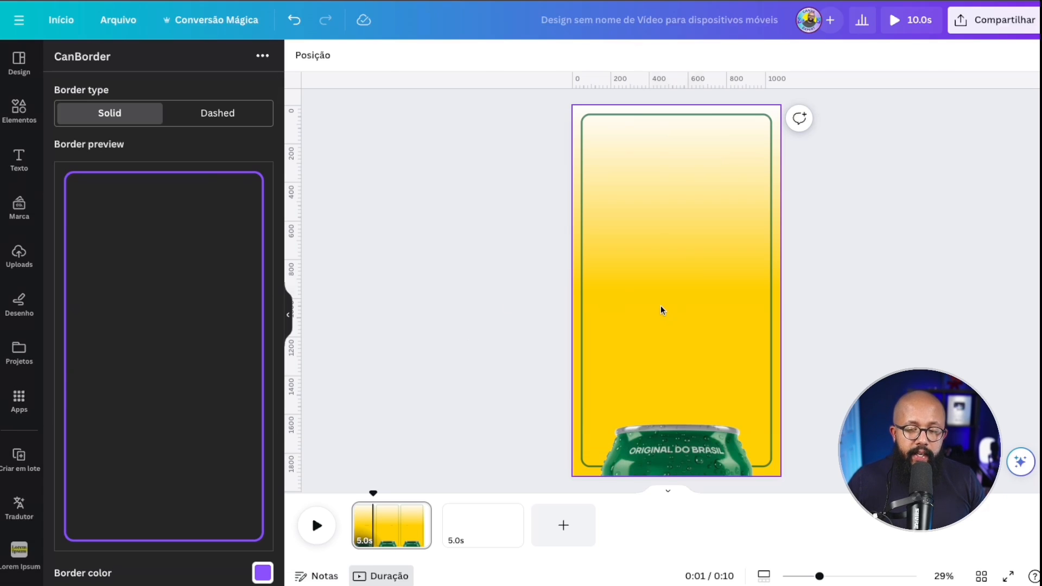
Add a text box to the page, enlarge it to font size 49.7 and centre it near mid-page.
{"action": "key", "text": "t"}
{"action": "left_click", "coordinate": [516, 256]}
{"action": "left_click", "coordinate": [666, 284]}
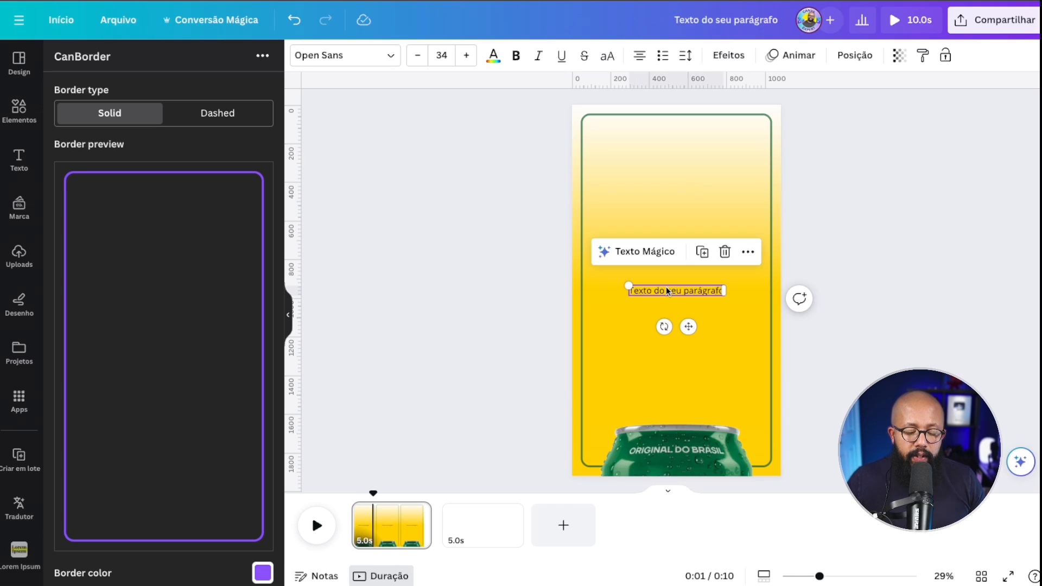
{"action": "left_click_drag", "start_coordinate": [628, 284], "coordinate": [584, 273]}
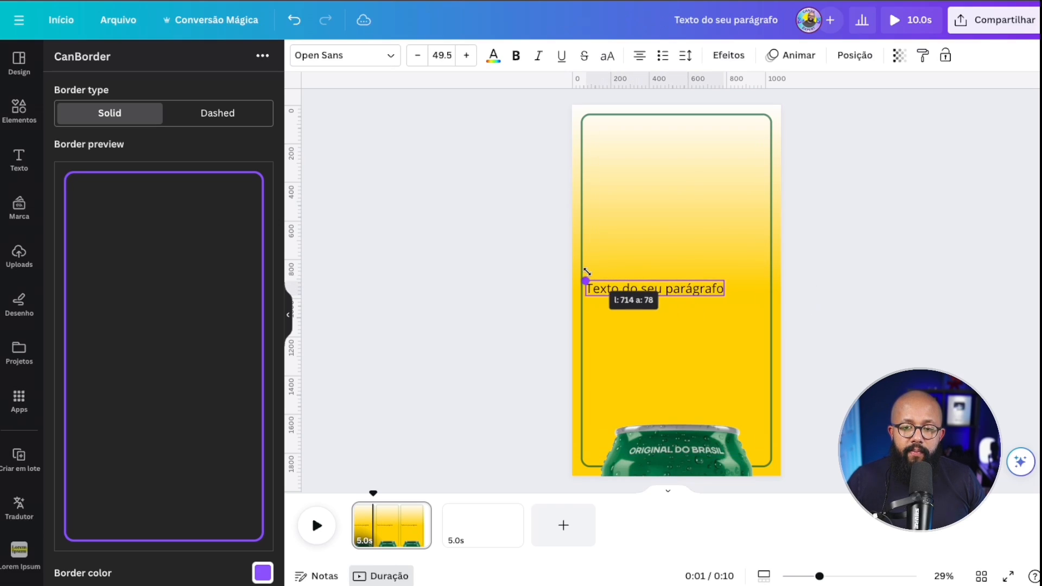
{"action": "left_click", "coordinate": [489, 258]}
{"action": "left_click_drag", "start_coordinate": [646, 288], "coordinate": [680, 273]}
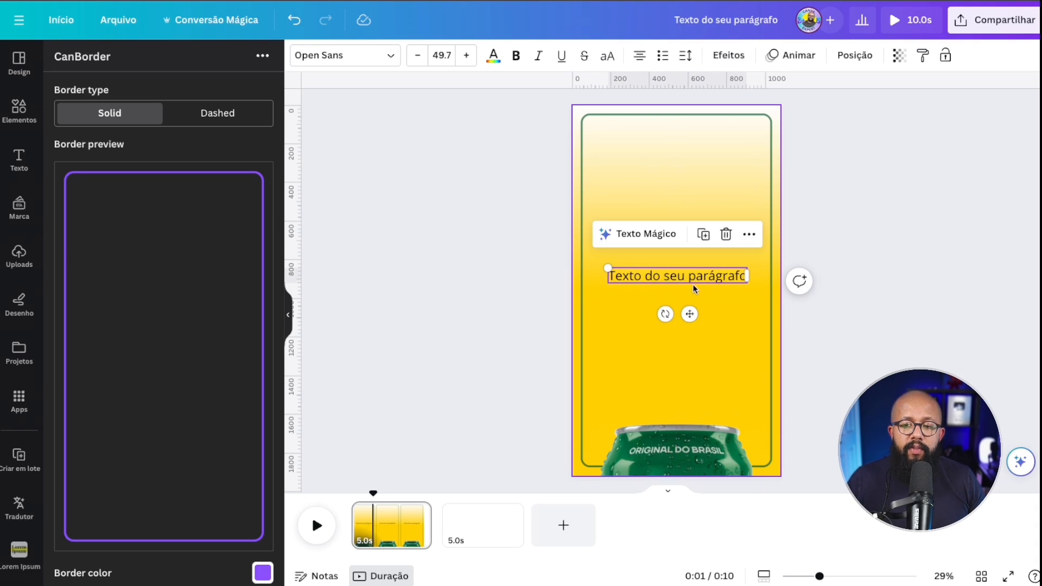
Set the font of the placeholder text to Script MT Bold Regular.
{"action": "left_click", "coordinate": [333, 57]}
{"action": "scroll", "coordinate": [158, 407], "scroll_direction": "down", "scroll_amount": 3}
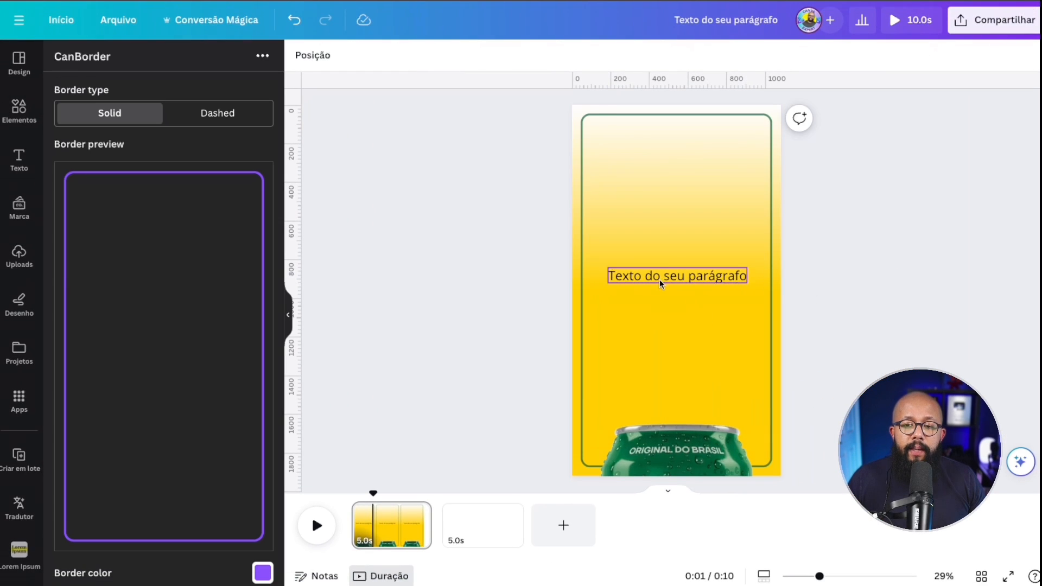
{"action": "left_click", "coordinate": [651, 276]}
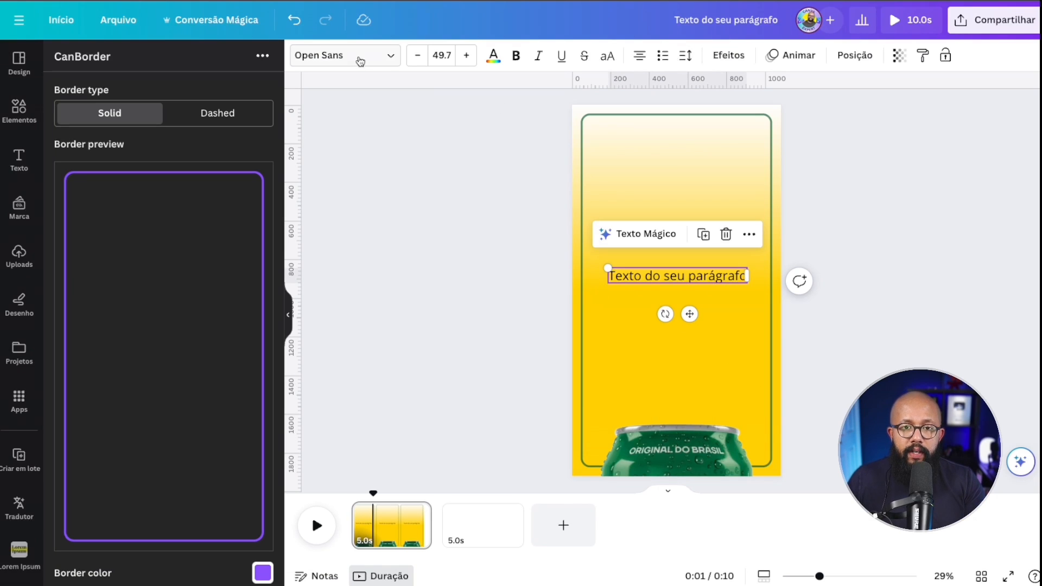
{"action": "left_click", "coordinate": [359, 57]}
{"action": "left_click", "coordinate": [193, 307]}
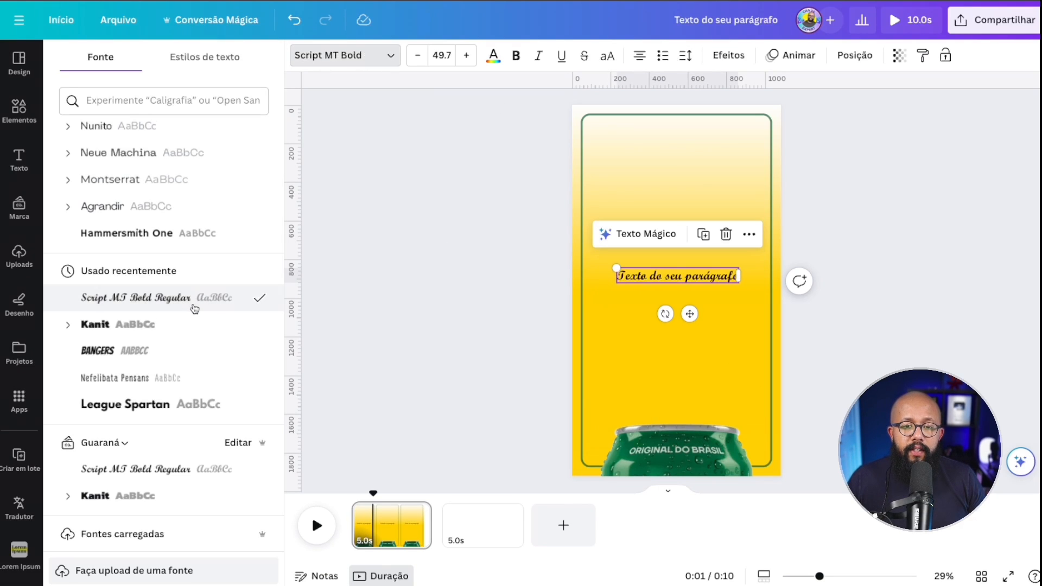
Delete the placeholder text from the middle of the page.
{"action": "scroll", "coordinate": [796, 280], "scroll_direction": "up", "scroll_amount": 1}
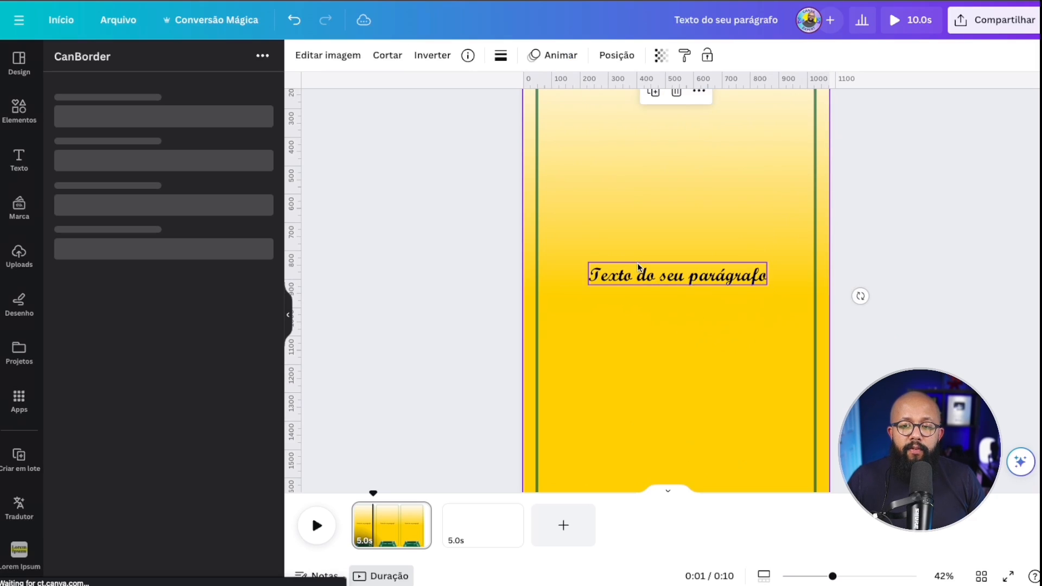
{"action": "left_click", "coordinate": [641, 263]}
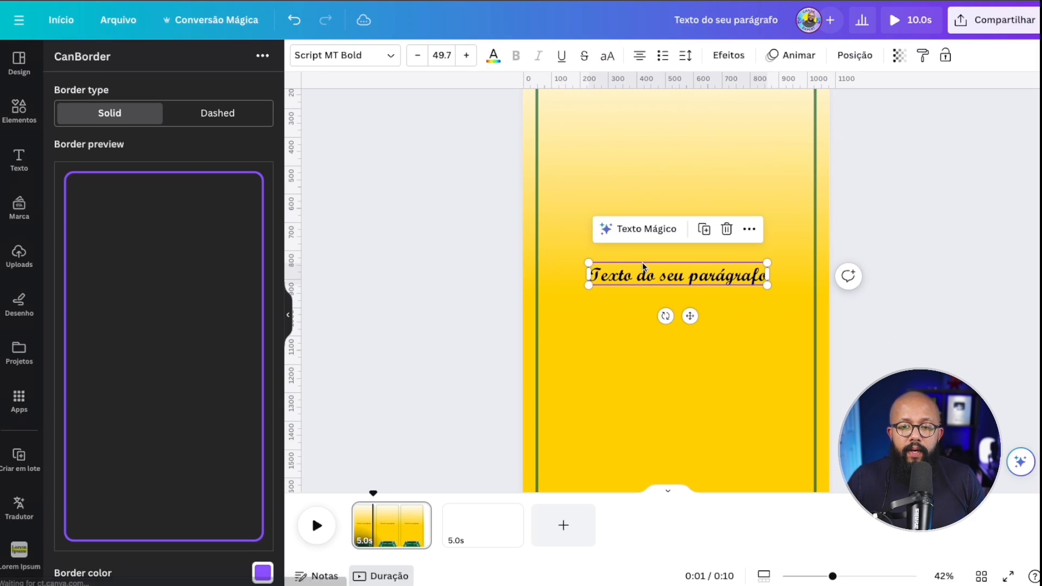
{"action": "key", "text": "Delete"}
{"action": "scroll", "coordinate": [540, 294], "scroll_direction": "down", "scroll_amount": 3}
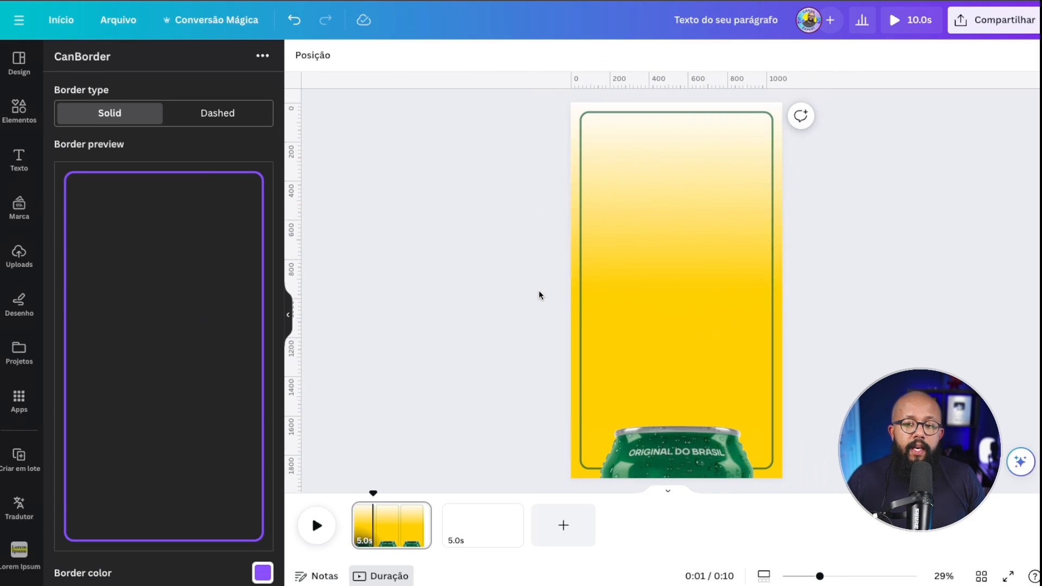
Paste the ready-made headline "Qual é o seu par PERFEITO?" mid-page and replace the border and can with the prepared border and smaller can.
{"action": "scroll", "coordinate": [540, 294], "scroll_direction": "down", "scroll_amount": 1}
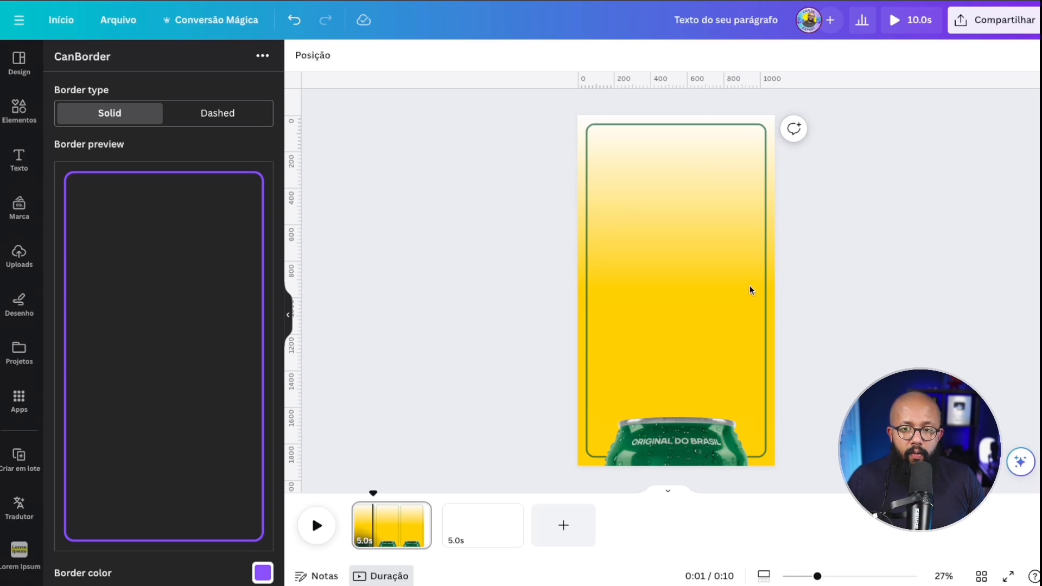
{"action": "key", "text": "ctrl+v"}
{"action": "left_click", "coordinate": [849, 273]}
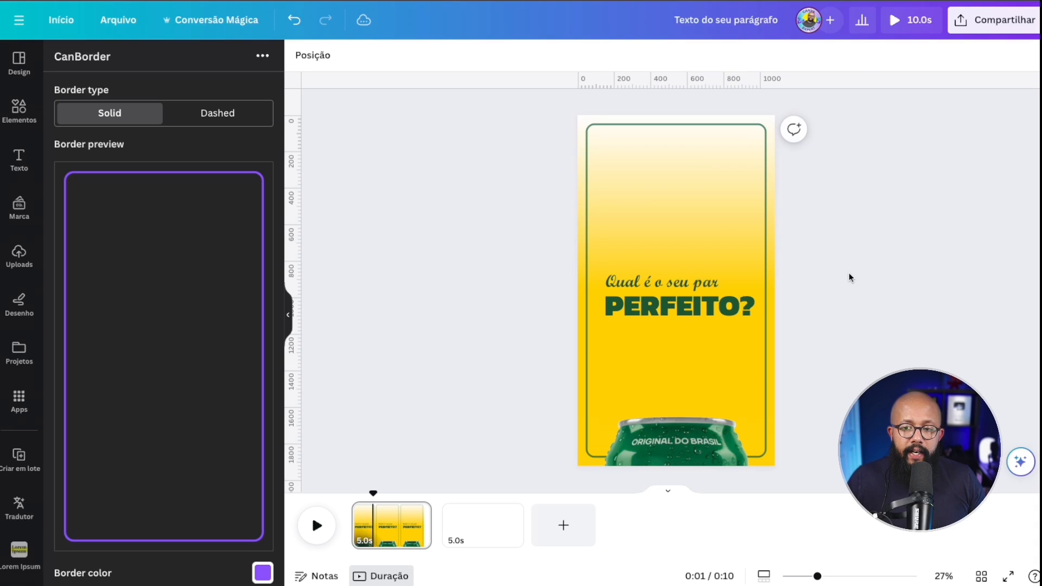
{"action": "left_click", "coordinate": [597, 353]}
{"action": "key", "text": "Delete"}
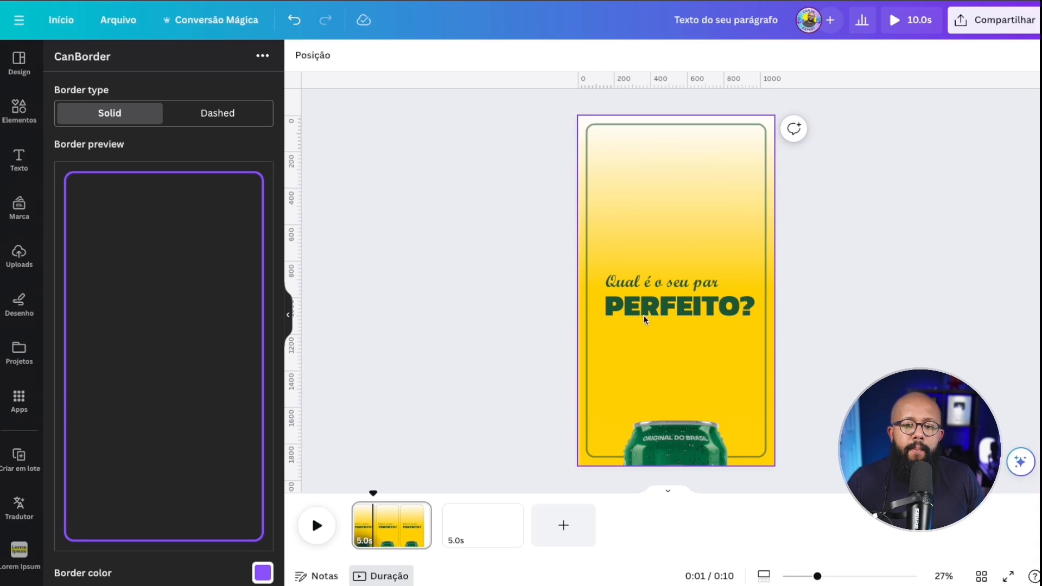
{"action": "left_click", "coordinate": [701, 255]}
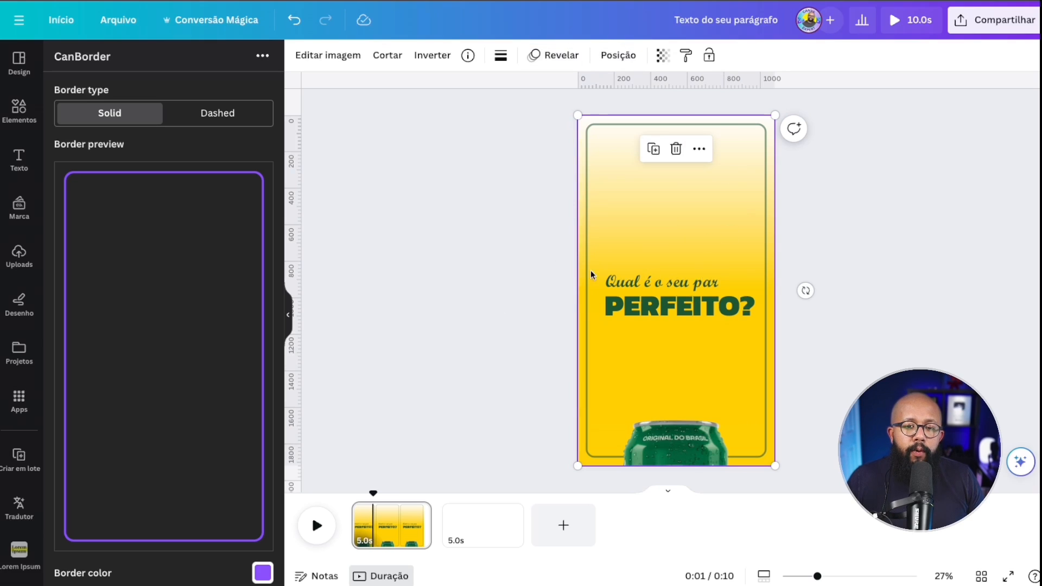
{"action": "left_click", "coordinate": [442, 210]}
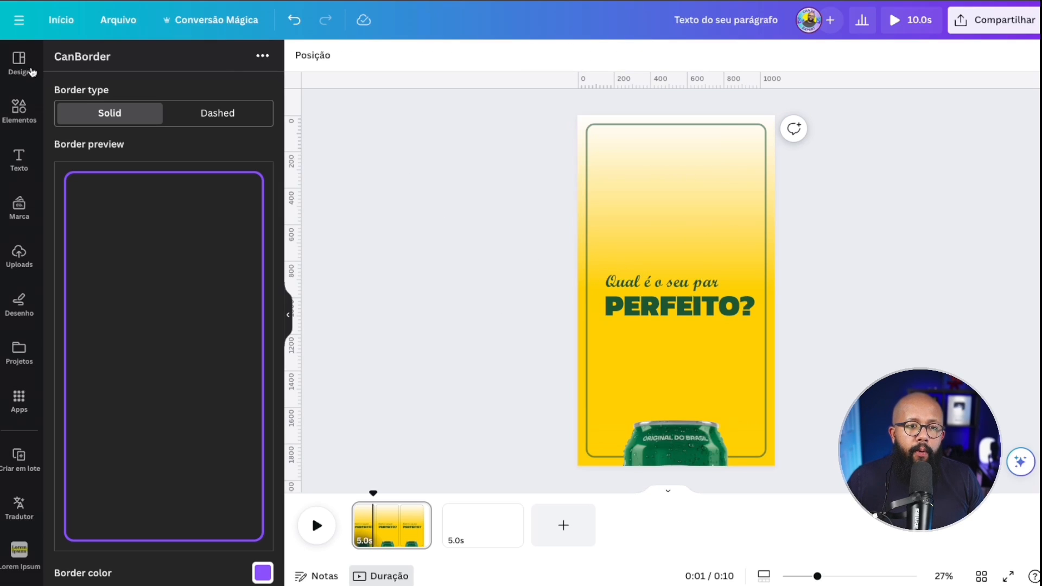
Search the elements for "guarana" photos and add the white-background one showing an open guaraná fruit with green leaves.
{"action": "left_click", "coordinate": [19, 108]}
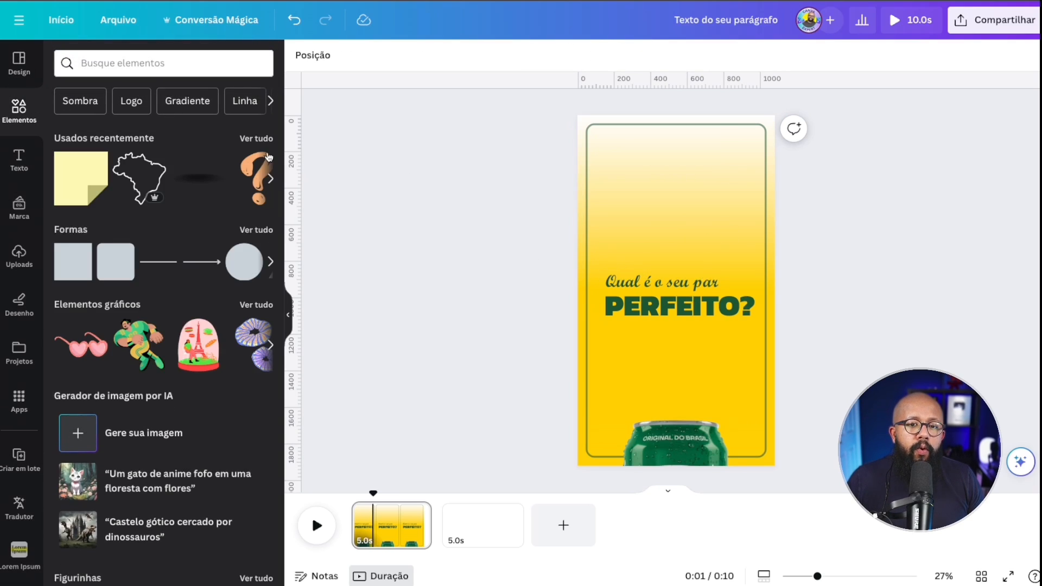
{"action": "left_click", "coordinate": [143, 70]}
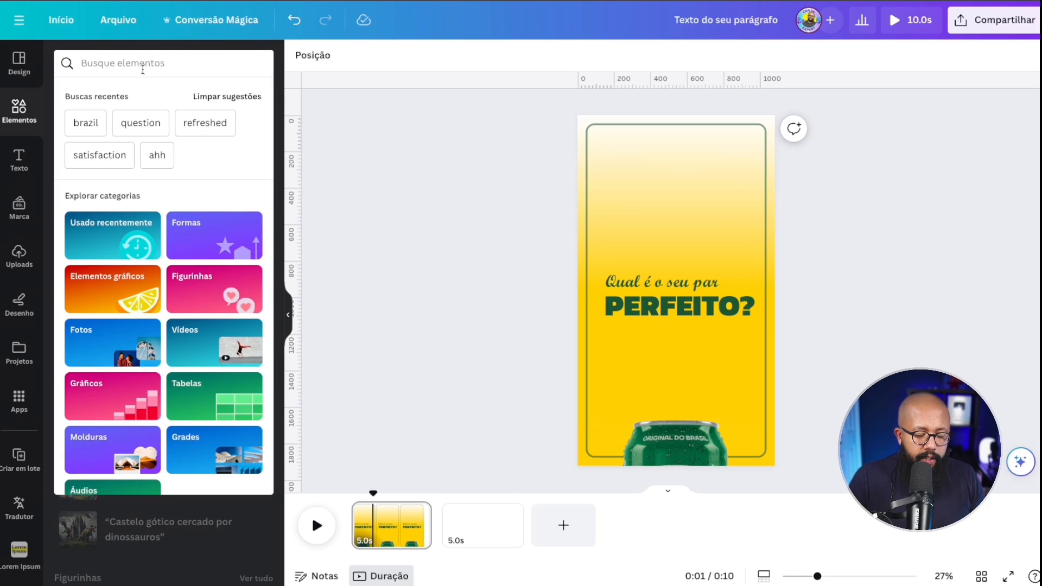
{"action": "type", "text": "guarana]"}
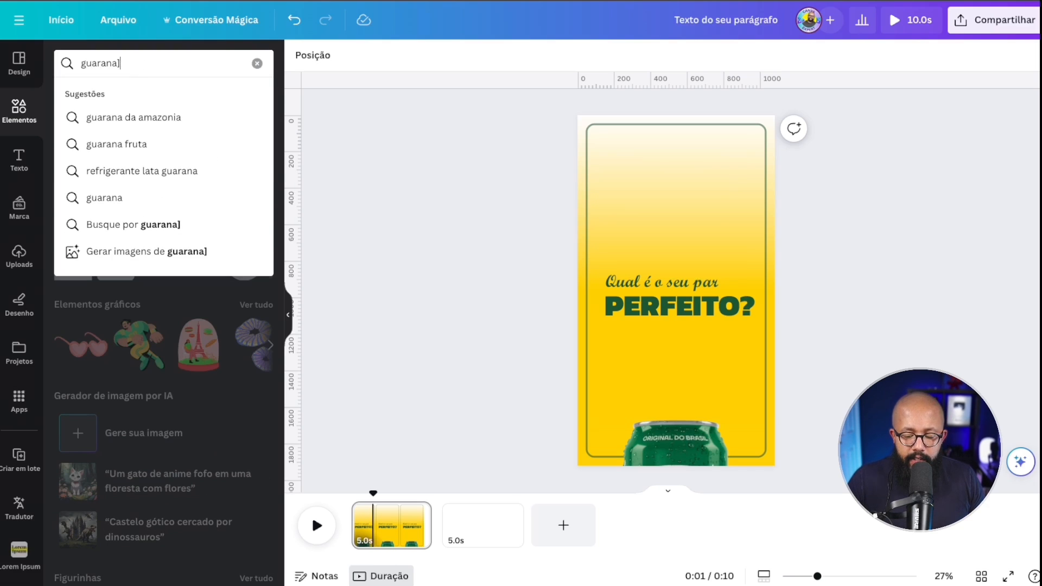
{"action": "left_click", "coordinate": [104, 197]}
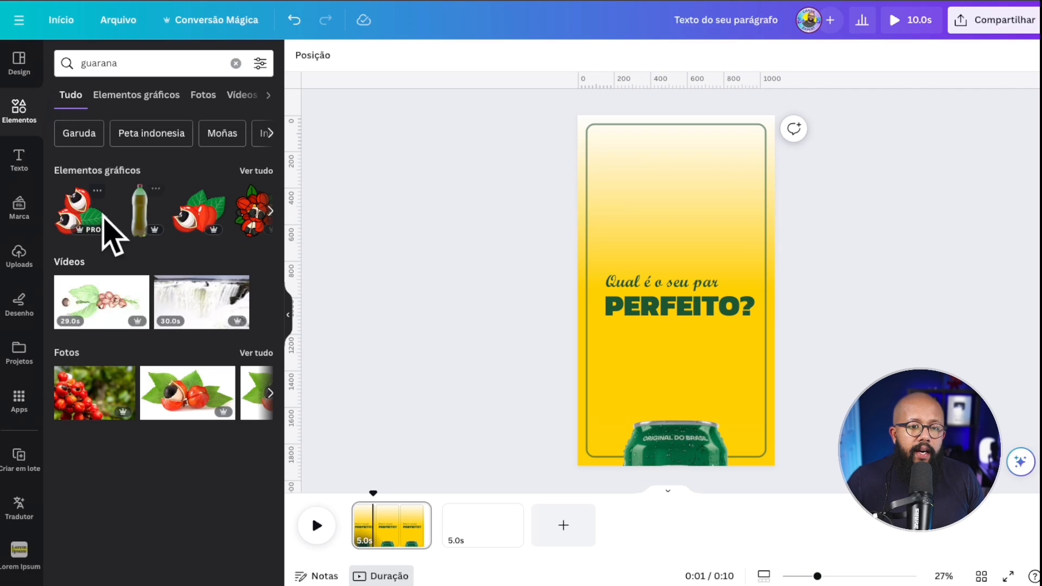
{"action": "left_click", "coordinate": [204, 96]}
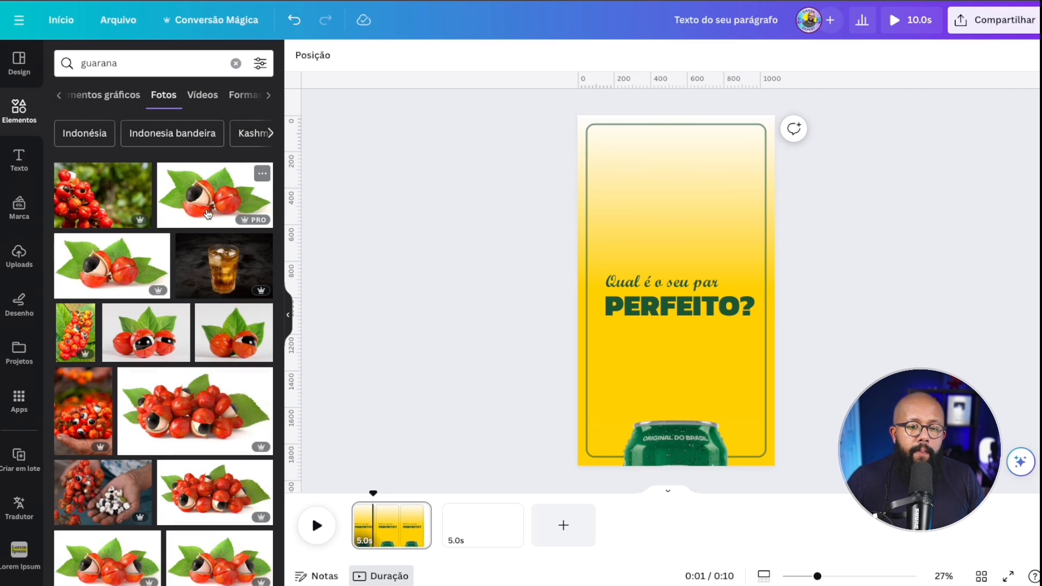
{"action": "left_click", "coordinate": [208, 214]}
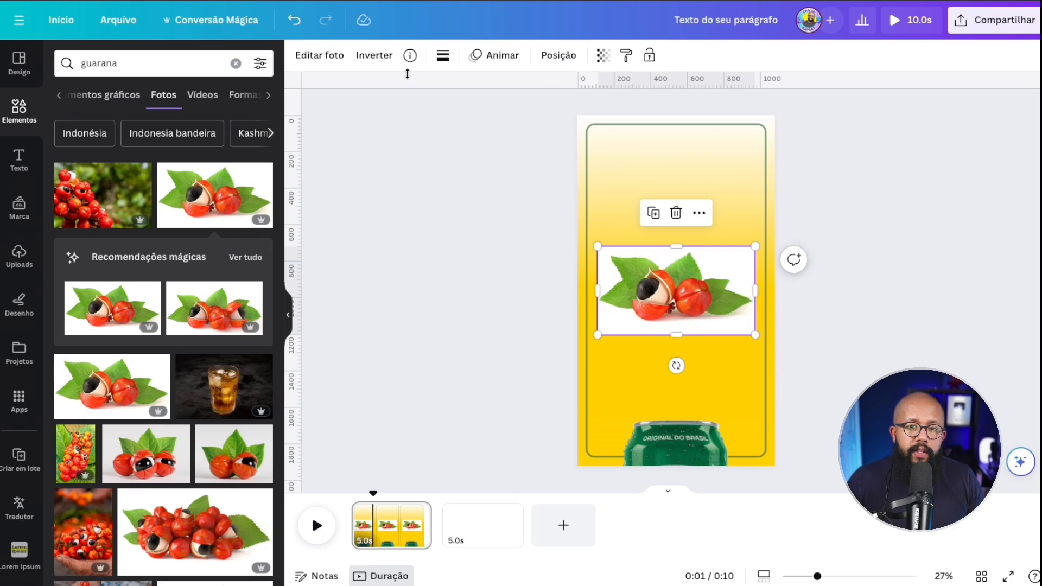
Remove the guaraná photo's background, shrink it and place it over the page's upper-right corner.
{"action": "left_click", "coordinate": [332, 55]}
{"action": "left_click", "coordinate": [92, 159]}
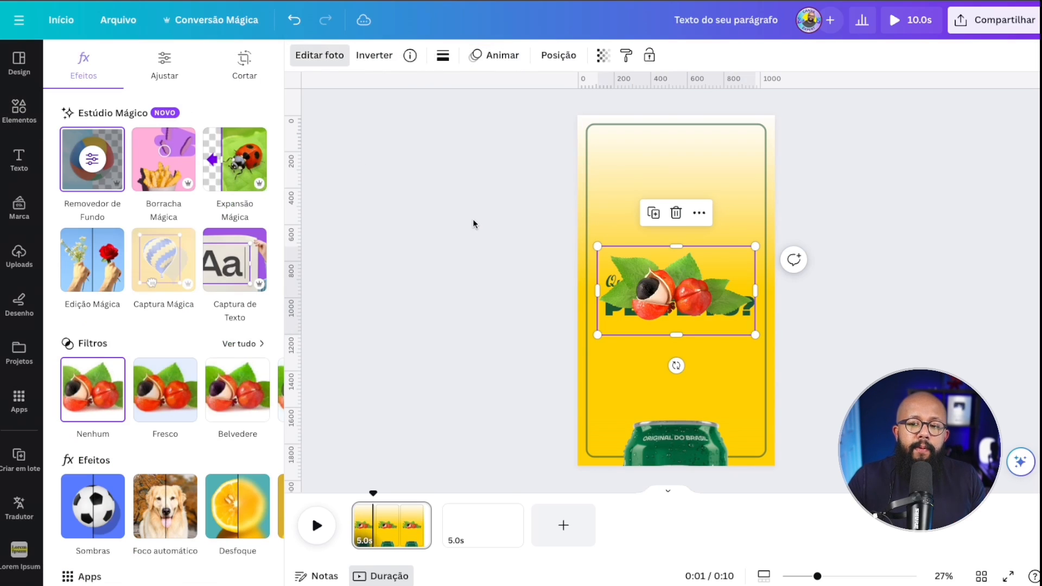
{"action": "left_click_drag", "start_coordinate": [755, 246], "coordinate": [766, 136]}
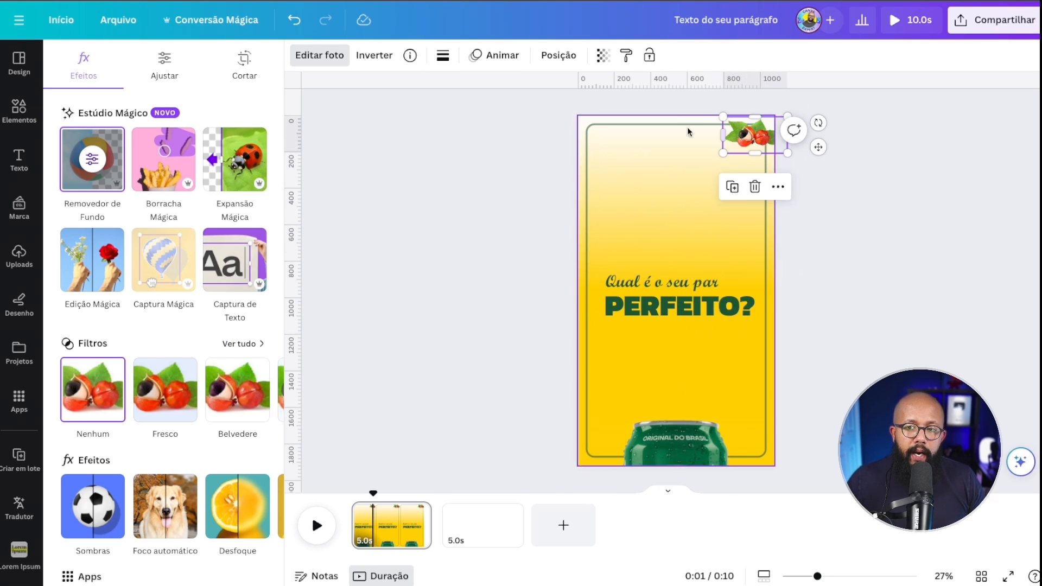
Apply the Desfoque blur effect to the guaraná fruit photo with an intensity of 25.
{"action": "left_click", "coordinate": [320, 54]}
{"action": "left_click", "coordinate": [329, 54]}
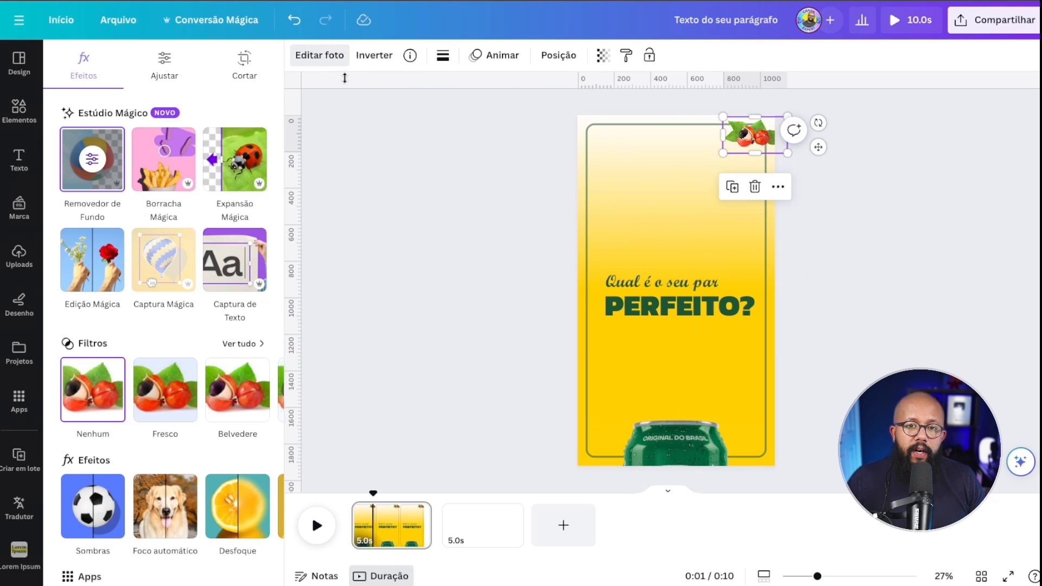
{"action": "left_click", "coordinate": [238, 506]}
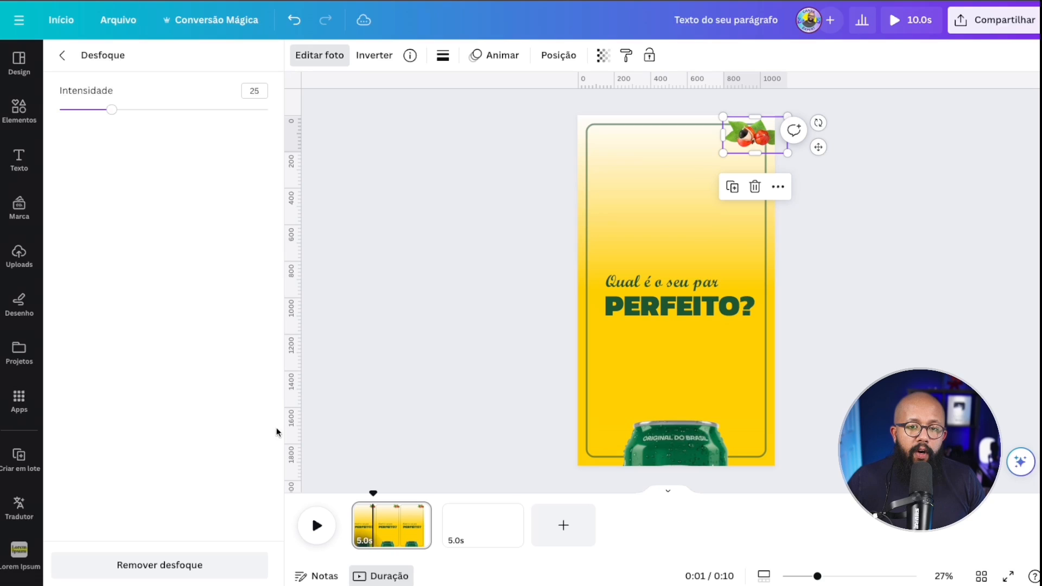
Set the guaraná fruit's blur intensity to 80, then arrange two blurred fruits at the page's upper-right and lower-left corners.
{"action": "left_click_drag", "start_coordinate": [116, 113], "coordinate": [227, 118]}
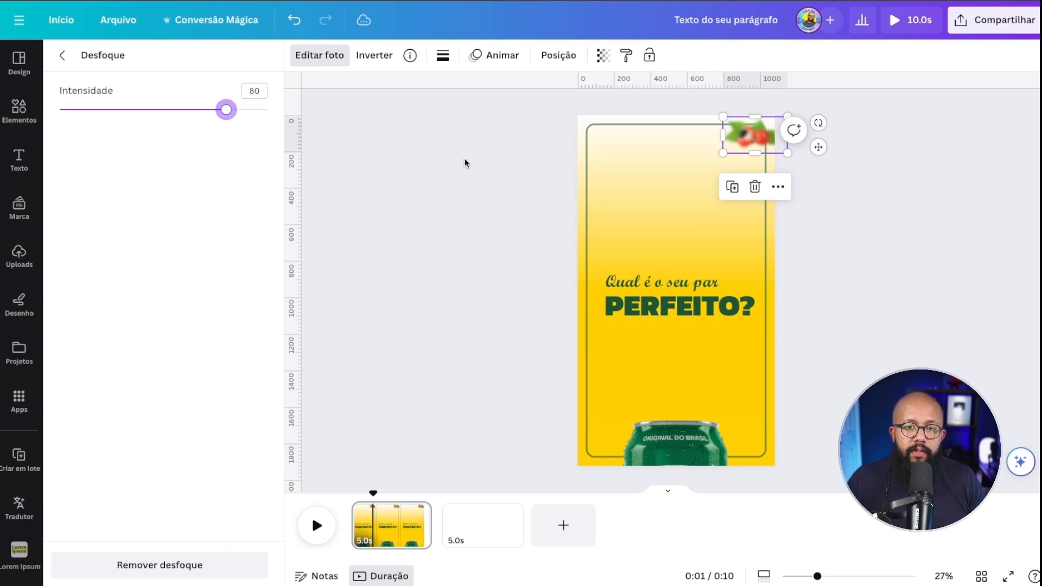
{"action": "left_click", "coordinate": [470, 162]}
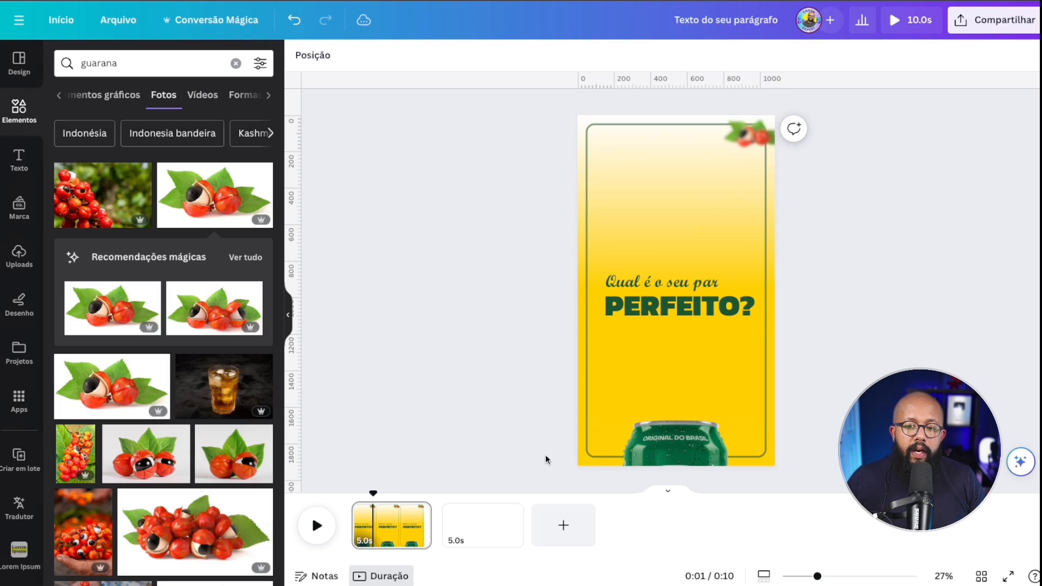
{"action": "left_click_drag", "start_coordinate": [762, 133], "coordinate": [764, 145]}
{"action": "left_click", "coordinate": [852, 239]}
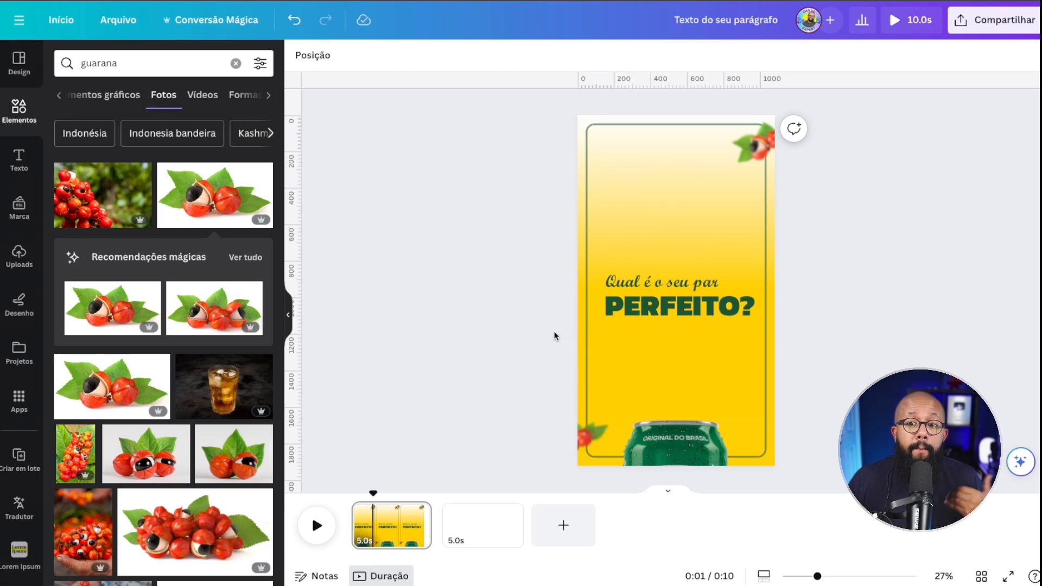
{"action": "left_click", "coordinate": [289, 315]}
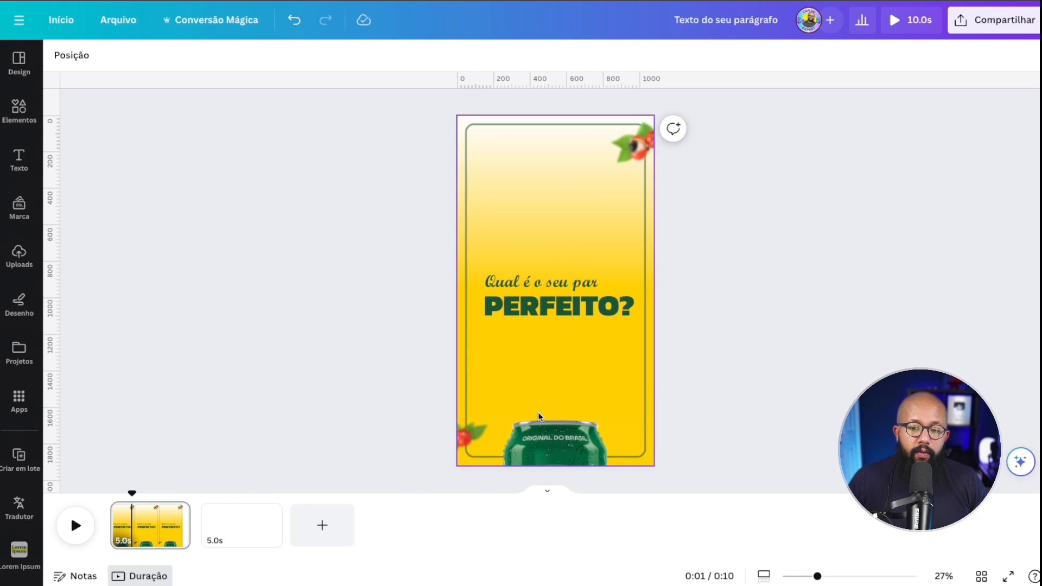
Duplicate the finished yellow page and delete the green border from the copy.
{"action": "right_click", "coordinate": [152, 532]}
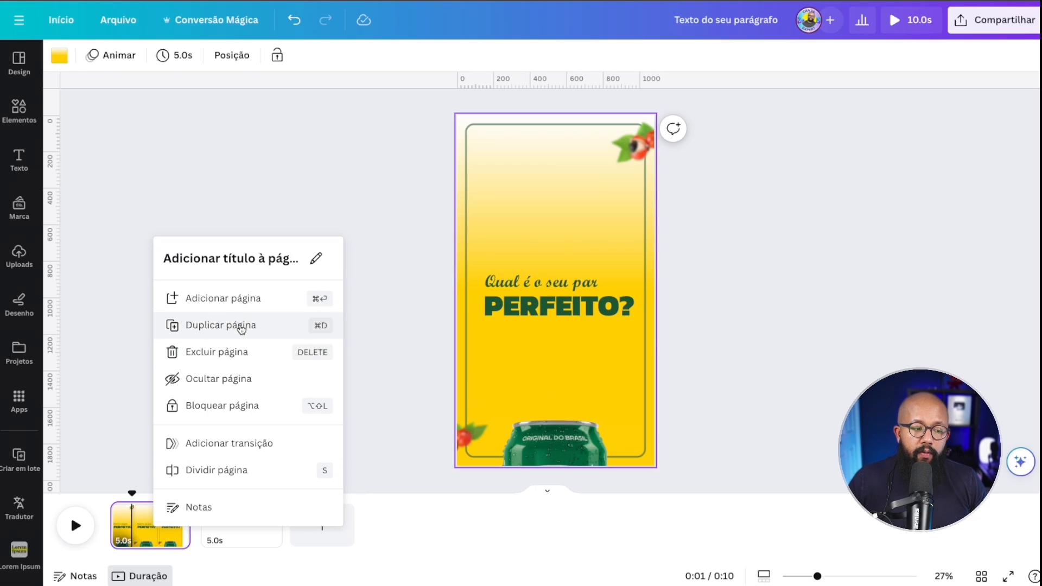
{"action": "left_click", "coordinate": [241, 326]}
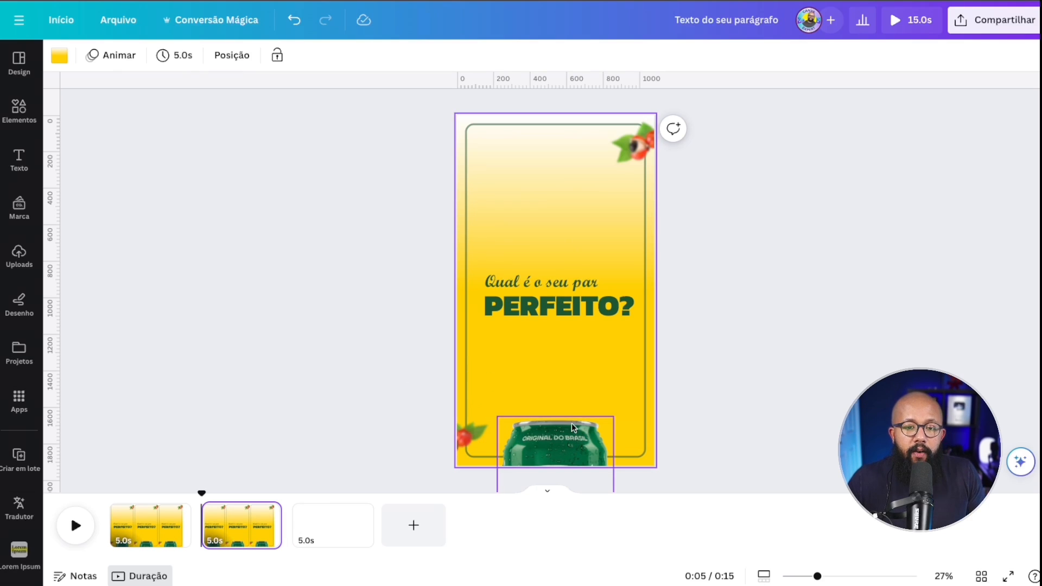
{"action": "left_click", "coordinate": [473, 162]}
{"action": "left_click_drag", "start_coordinate": [508, 152], "coordinate": [461, 182]}
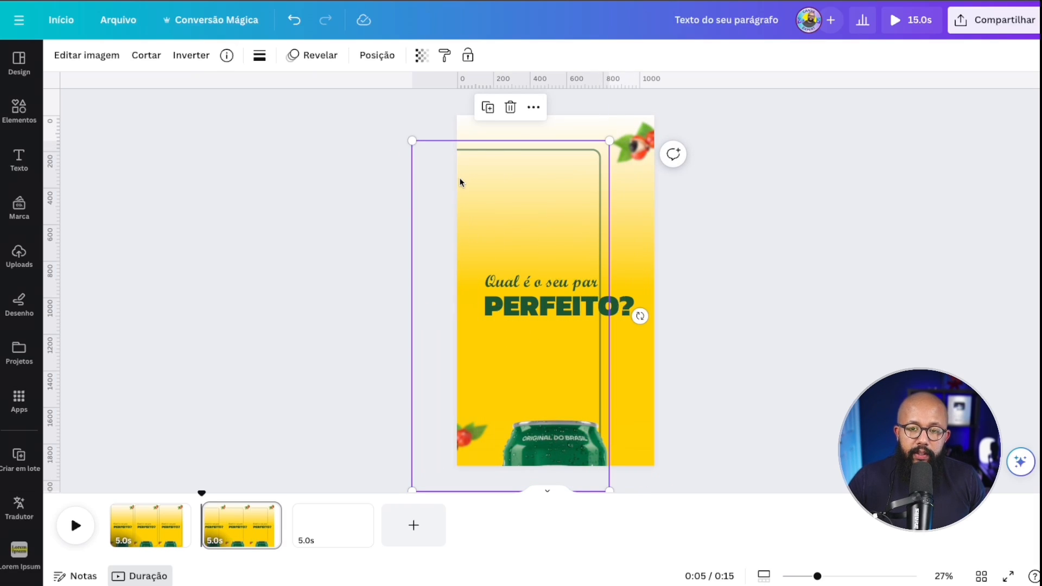
{"action": "key", "text": "Delete"}
Change the second page's background from the yellow gradient to the document's dark green #1b5632.
{"action": "left_click", "coordinate": [535, 186]}
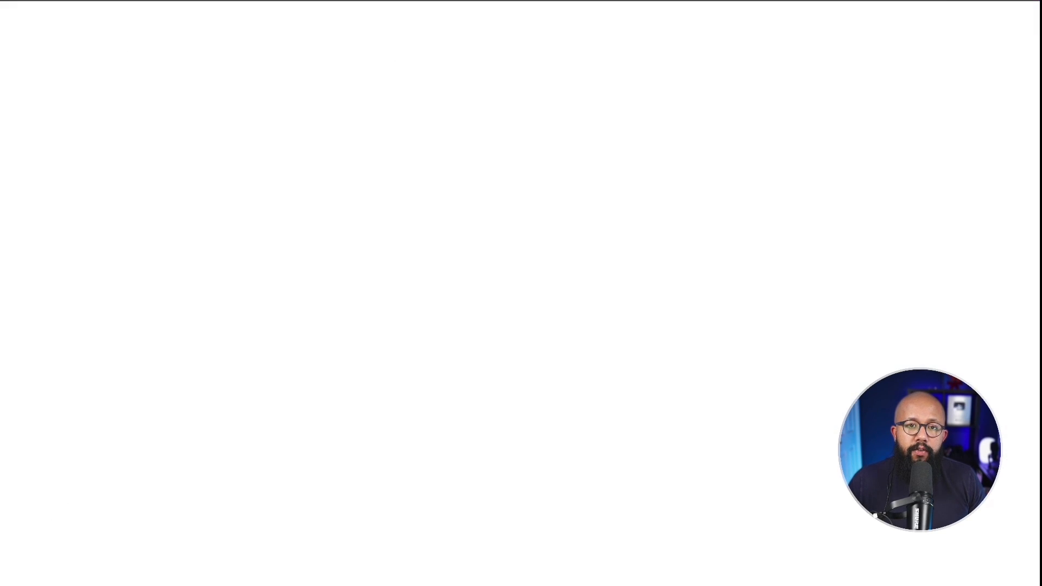
{"action": "scroll", "coordinate": [685, 418], "scroll_direction": "down", "scroll_amount": 5}
{"action": "scroll", "coordinate": [733, 304], "scroll_direction": "up", "scroll_amount": 3}
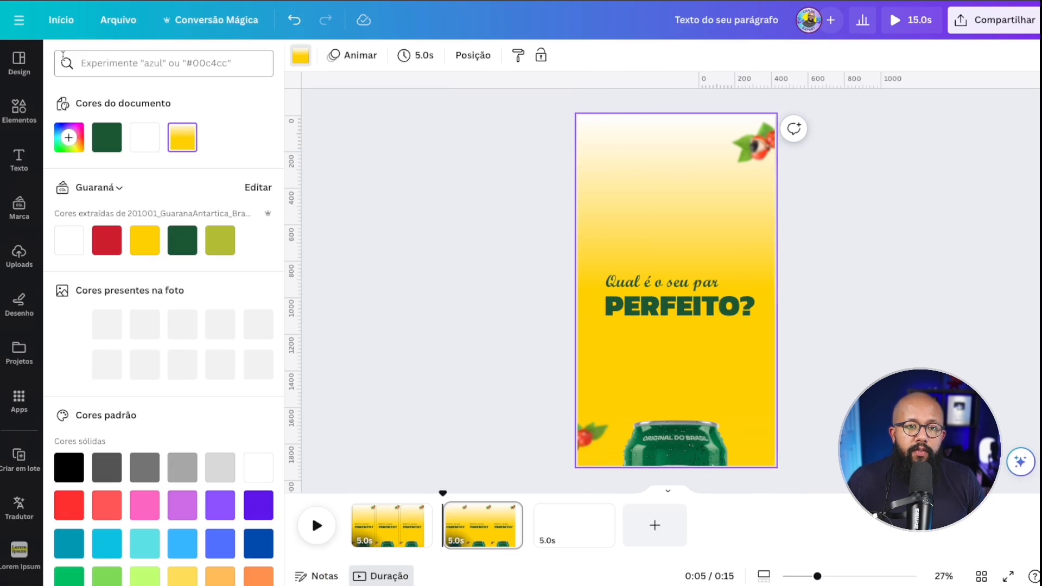
{"action": "left_click", "coordinate": [65, 61]}
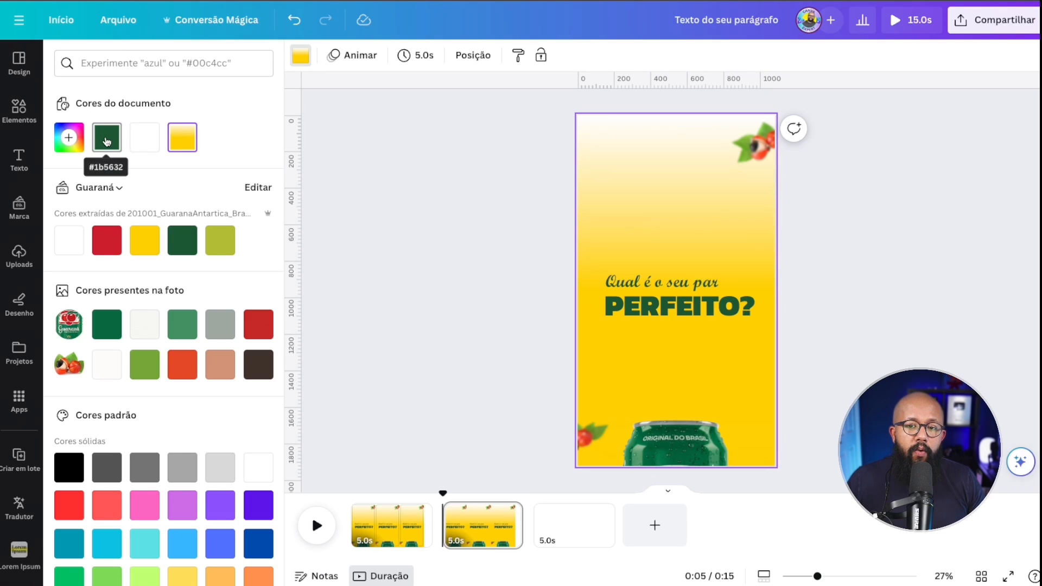
{"action": "left_click", "coordinate": [107, 140]}
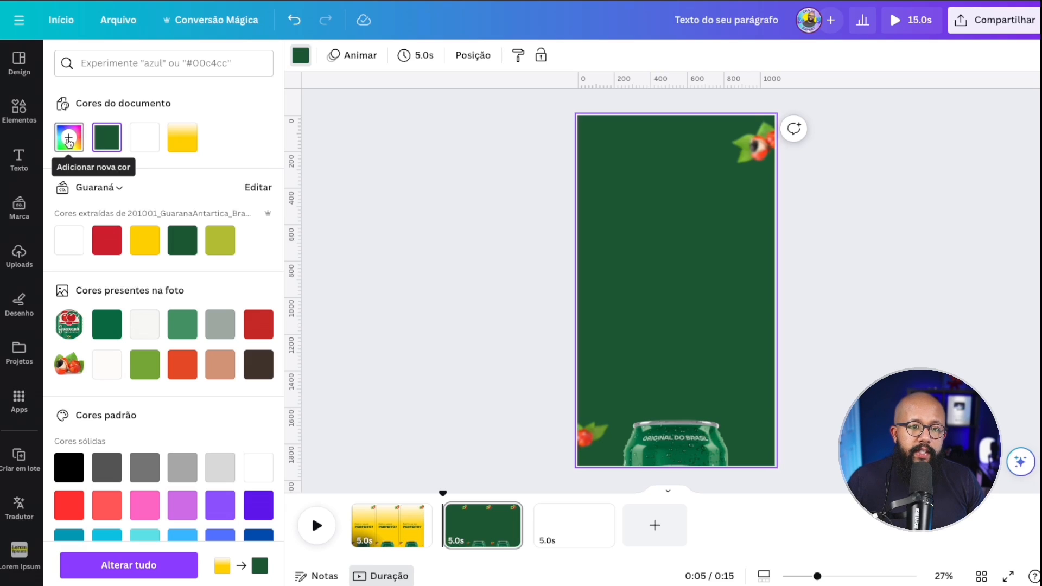
Turn the green background into a diagonal gradient starting with light teal #78BFBB and followed by two dark green stops.
{"action": "left_click", "coordinate": [69, 142]}
{"action": "left_click", "coordinate": [216, 178]}
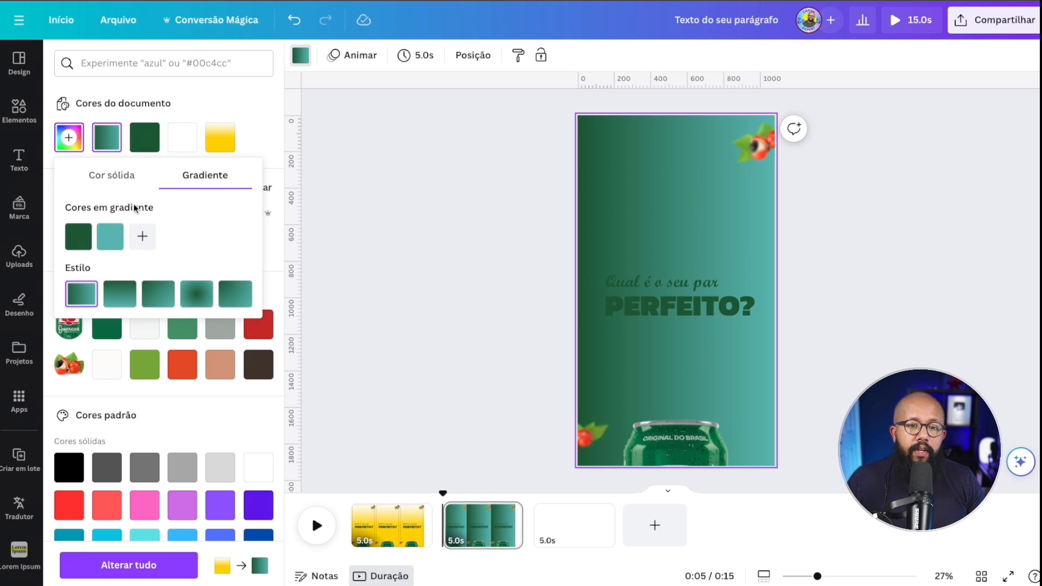
{"action": "left_click", "coordinate": [111, 237]}
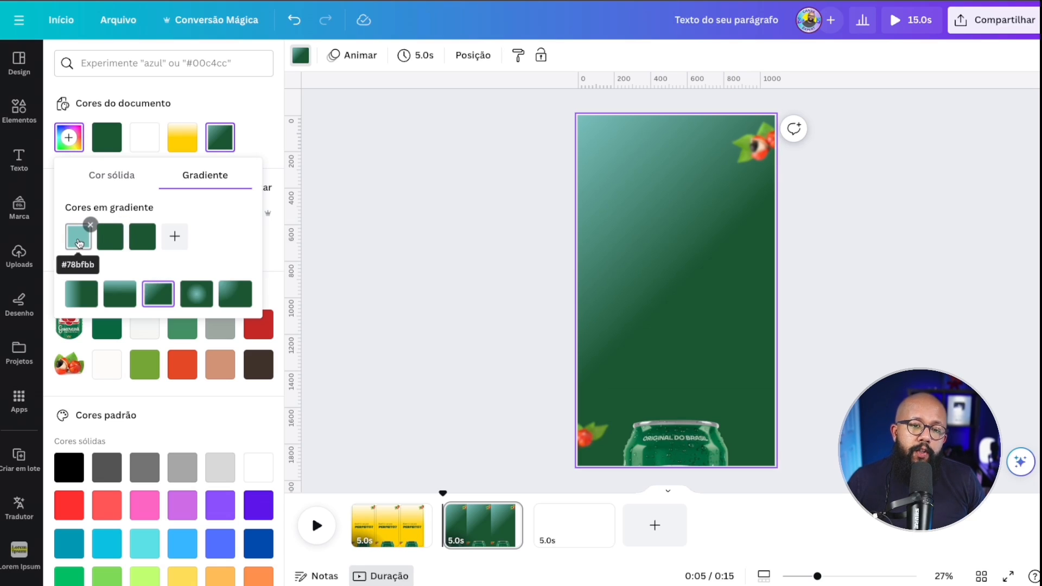
{"action": "left_click", "coordinate": [79, 243]}
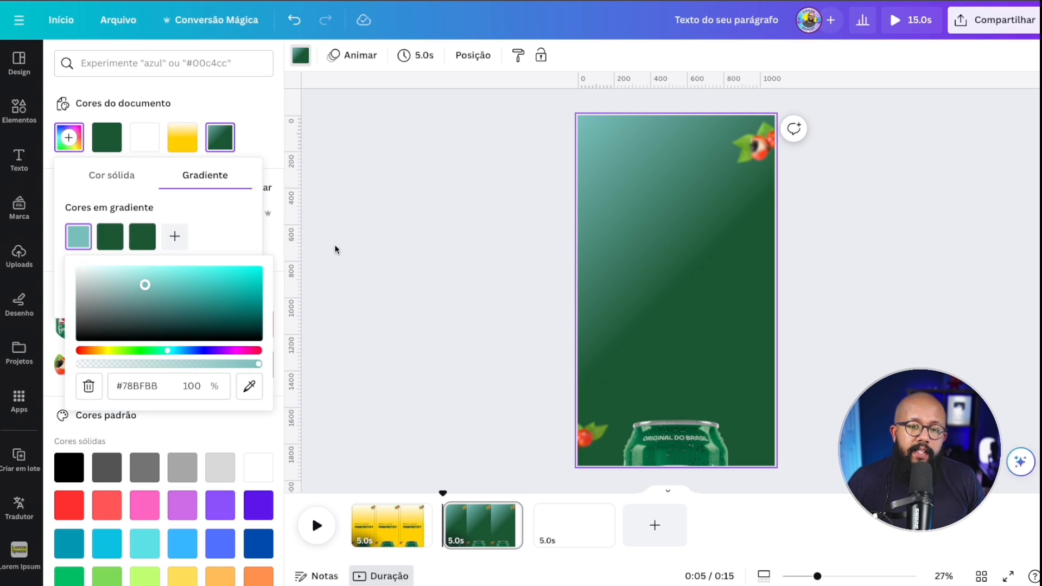
{"action": "left_click", "coordinate": [233, 231]}
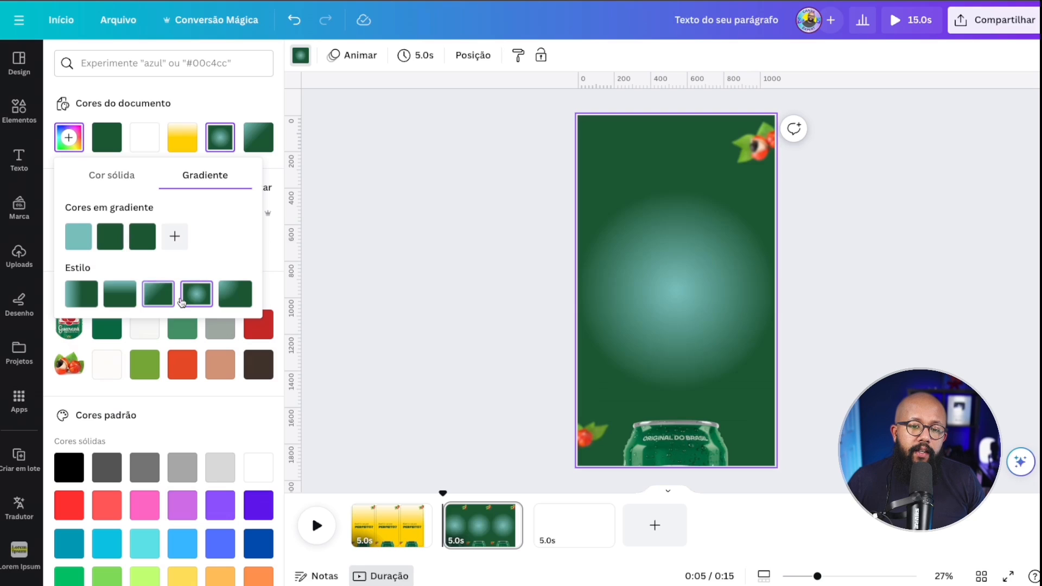
{"action": "left_click", "coordinate": [161, 302]}
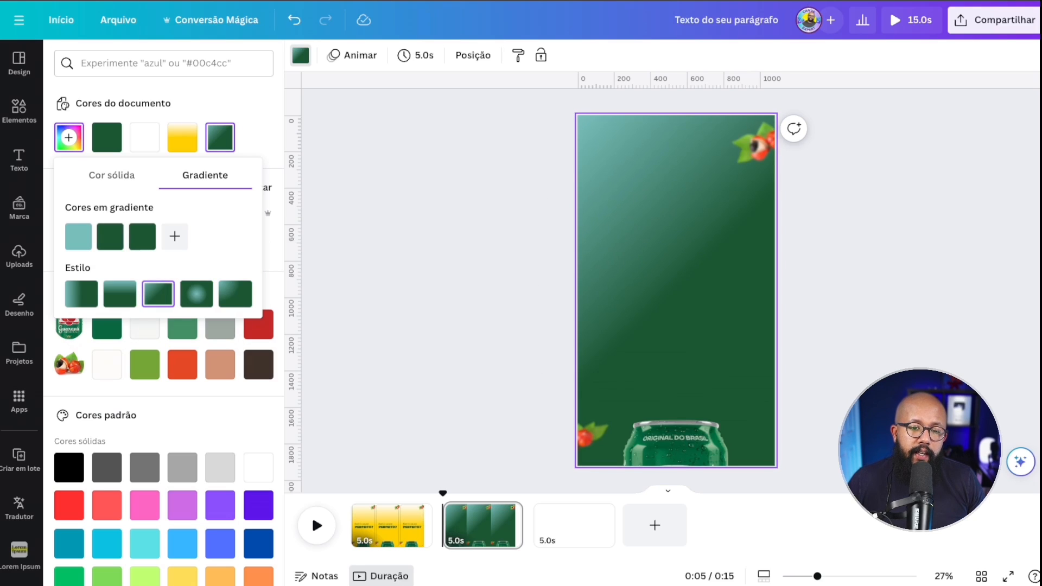
{"action": "left_click", "coordinate": [506, 256]}
{"action": "left_click", "coordinate": [382, 268]}
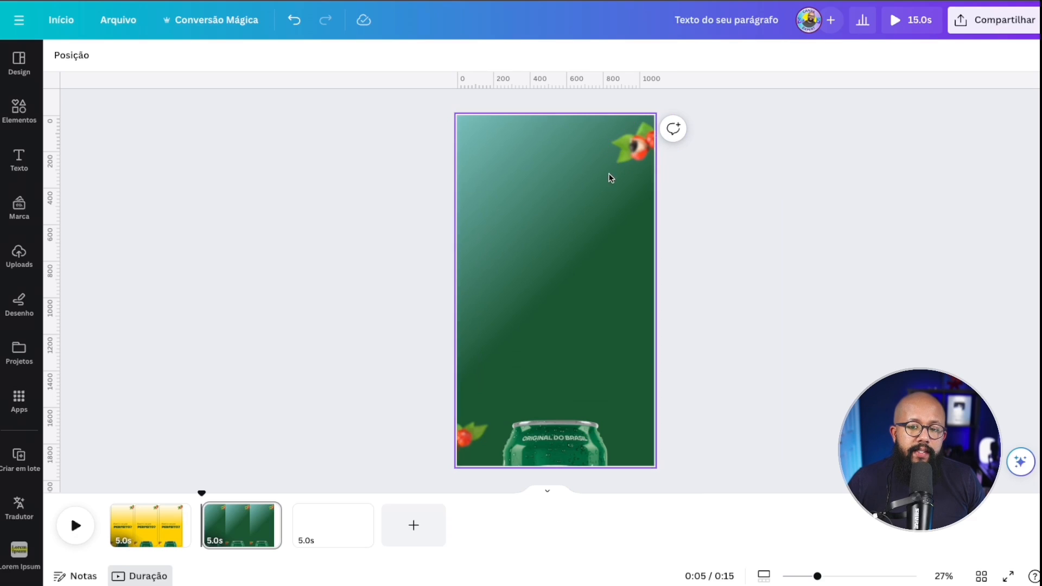
Move the blurred fruits to the green page's upper-left and lower-right corners and bring the whole can to the page centre.
{"action": "left_click_drag", "start_coordinate": [465, 440], "coordinate": [472, 142]}
{"action": "left_click_drag", "start_coordinate": [638, 142], "coordinate": [645, 447]}
{"action": "left_click", "coordinate": [550, 450]}
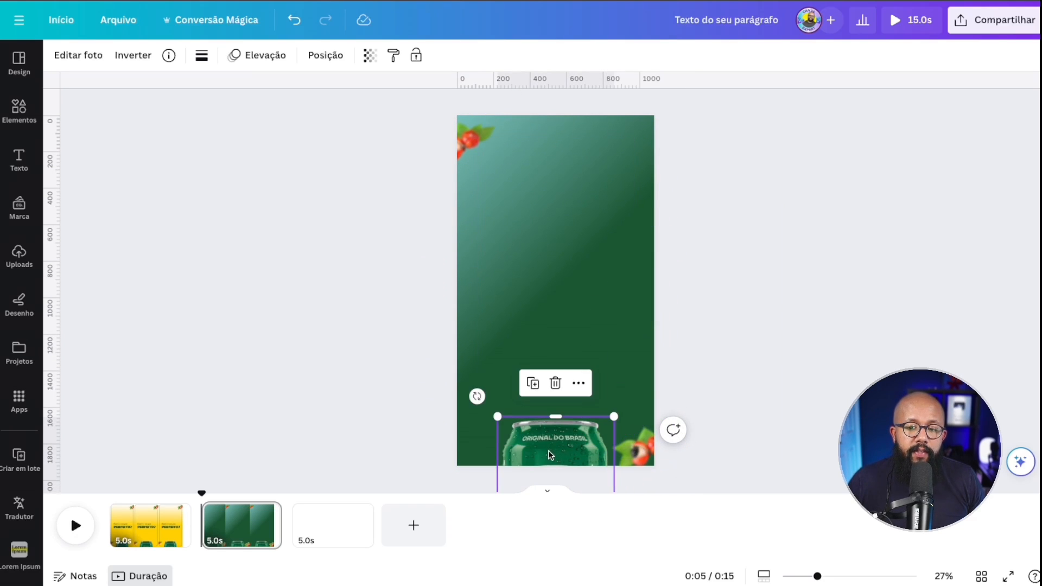
{"action": "left_click_drag", "start_coordinate": [552, 454], "coordinate": [555, 222]}
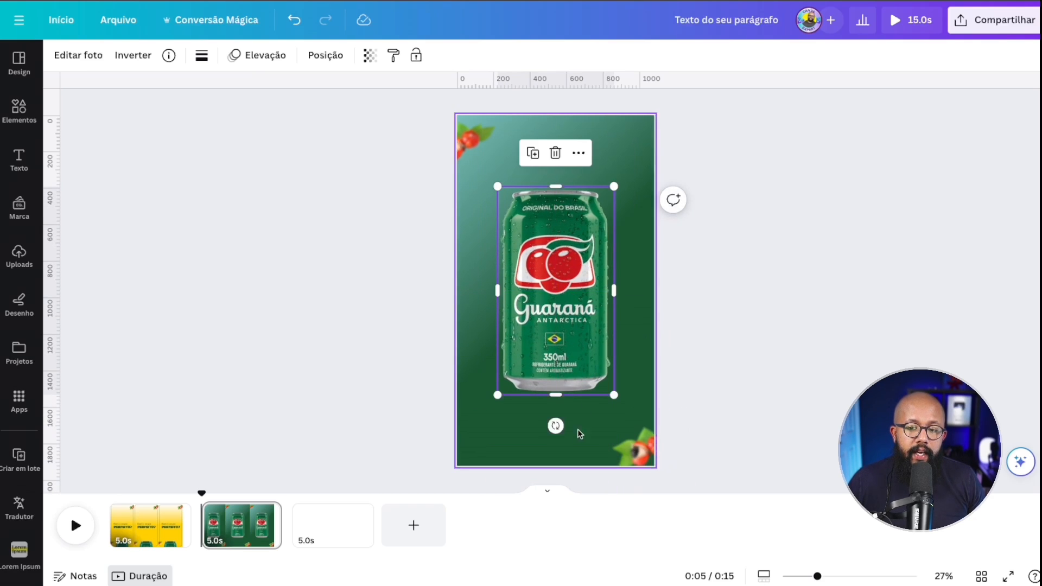
Tilt the Guaraná can slightly counterclockwise and lower it a little on the page.
{"action": "left_click_drag", "start_coordinate": [556, 425], "coordinate": [564, 429]}
{"action": "left_click_drag", "start_coordinate": [569, 320], "coordinate": [571, 319]}
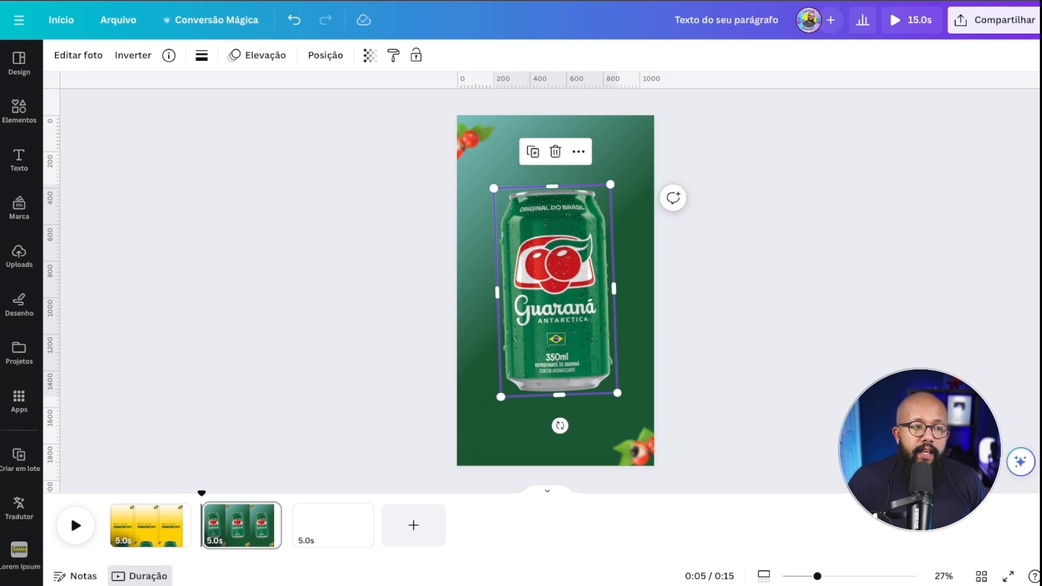
{"action": "left_click_drag", "start_coordinate": [510, 239], "coordinate": [511, 252]}
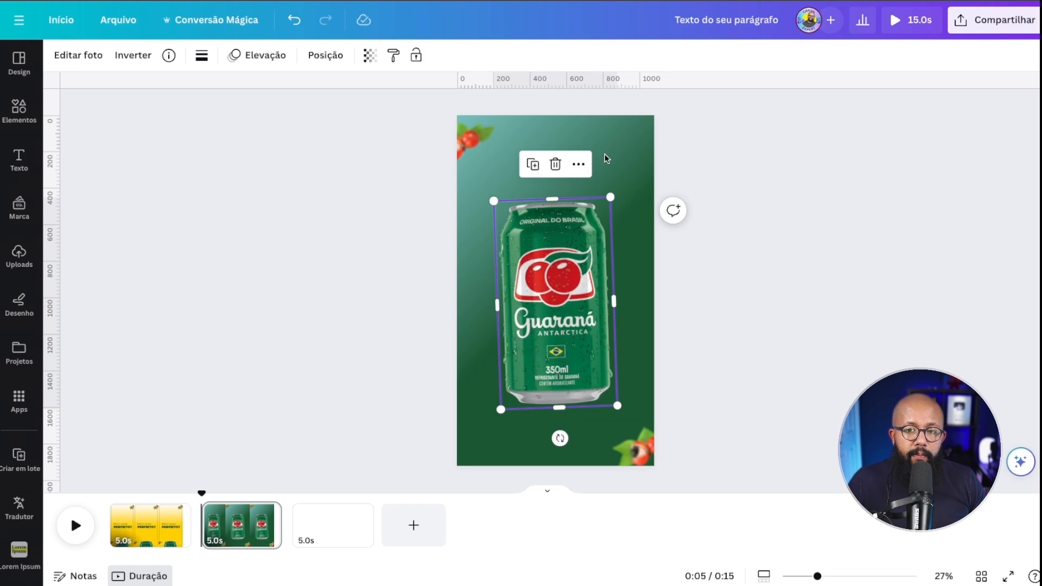
Paste the ready-made white headline "Guaraná COM..." above the can and nudge the can down clear of the text.
{"action": "key", "text": "ctrl+v"}
{"action": "left_click", "coordinate": [571, 279]}
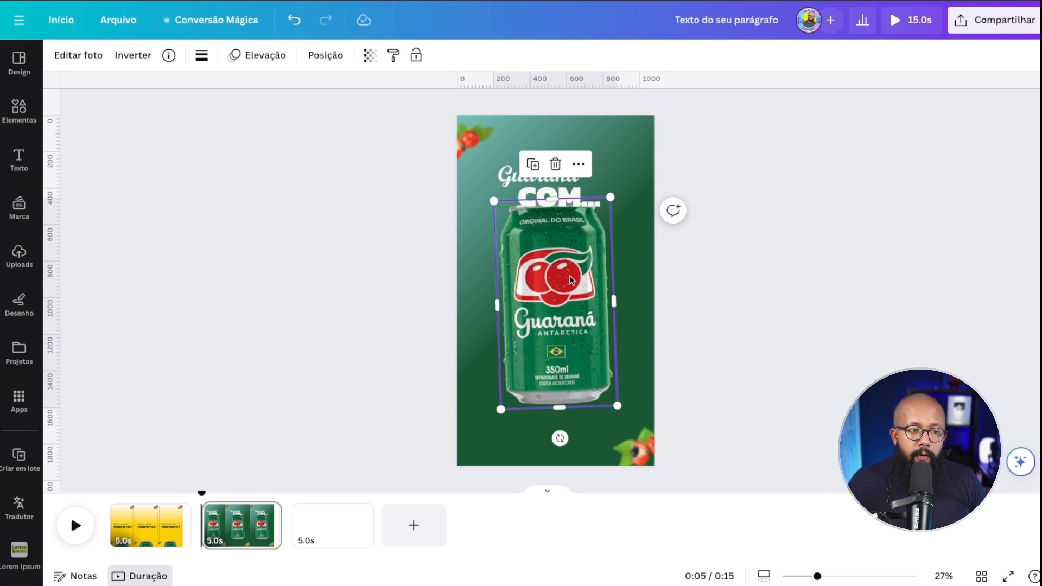
{"action": "left_click_drag", "start_coordinate": [568, 287], "coordinate": [566, 295]}
{"action": "left_click", "coordinate": [726, 245]}
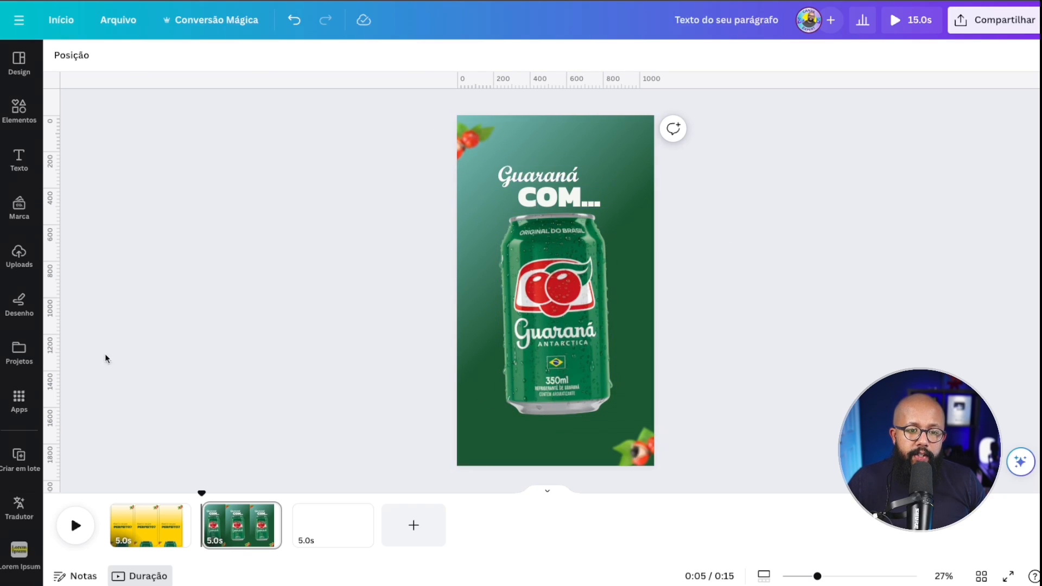
{"action": "left_click", "coordinate": [19, 401]}
{"action": "scroll", "coordinate": [135, 493], "scroll_direction": "down", "scroll_amount": 6}
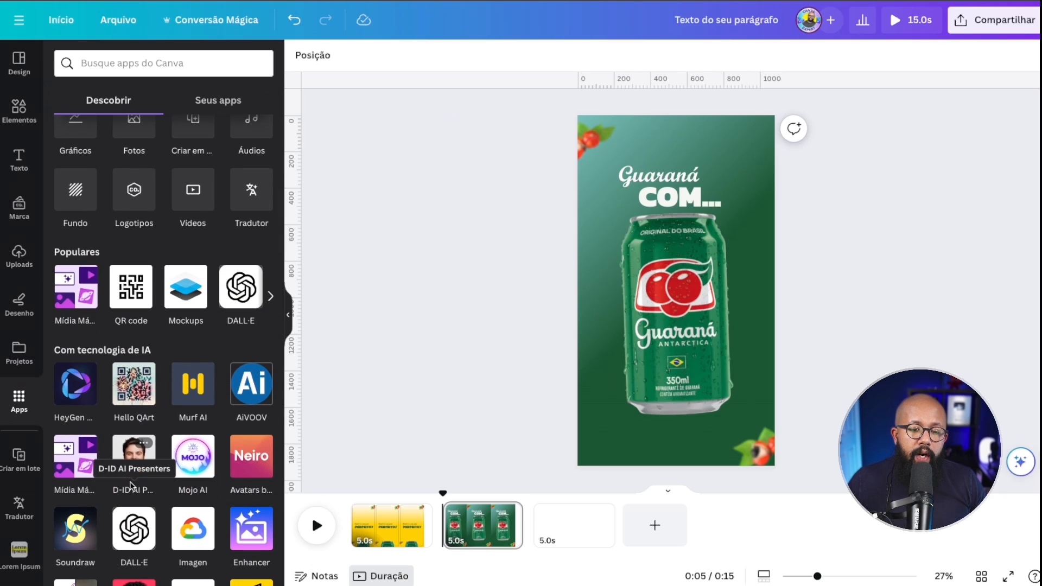
{"action": "left_click", "coordinate": [290, 317]}
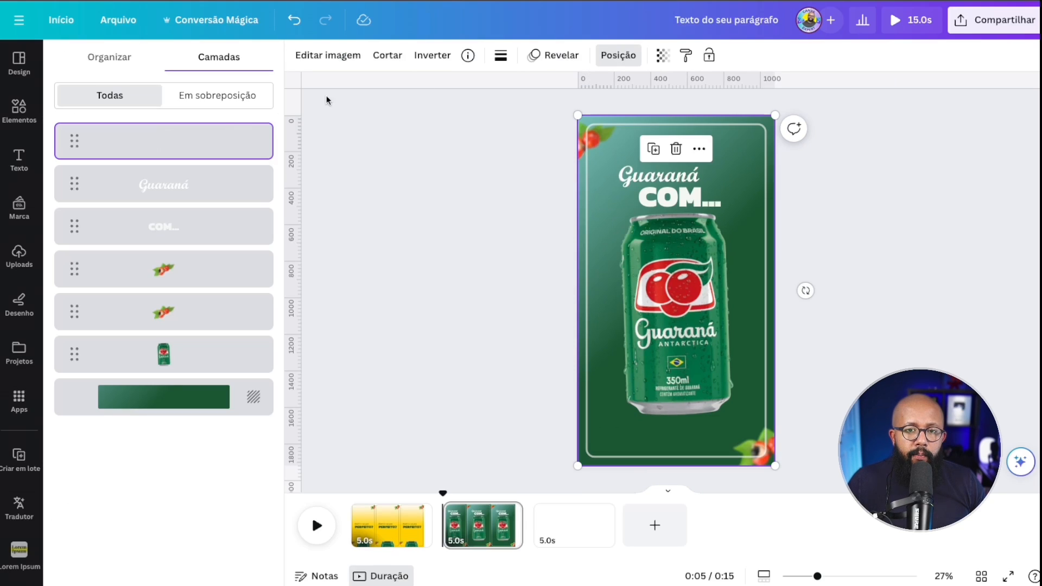
Add the prepared white border to the green page and move its layer below the can, directly above the background.
{"action": "left_click_drag", "start_coordinate": [126, 141], "coordinate": [122, 358]}
{"action": "left_click", "coordinate": [663, 56]}
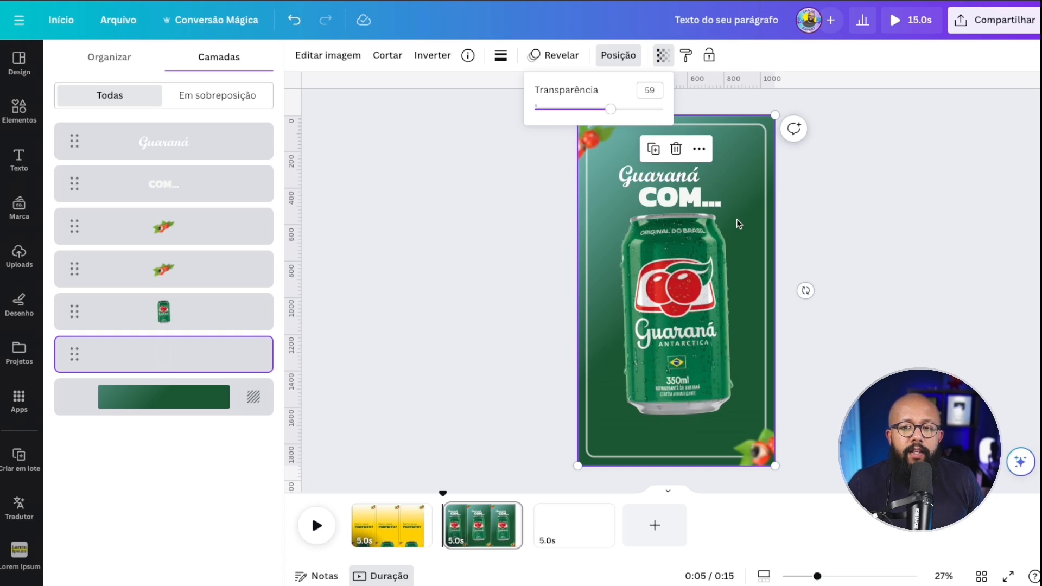
{"action": "left_click", "coordinate": [825, 170]}
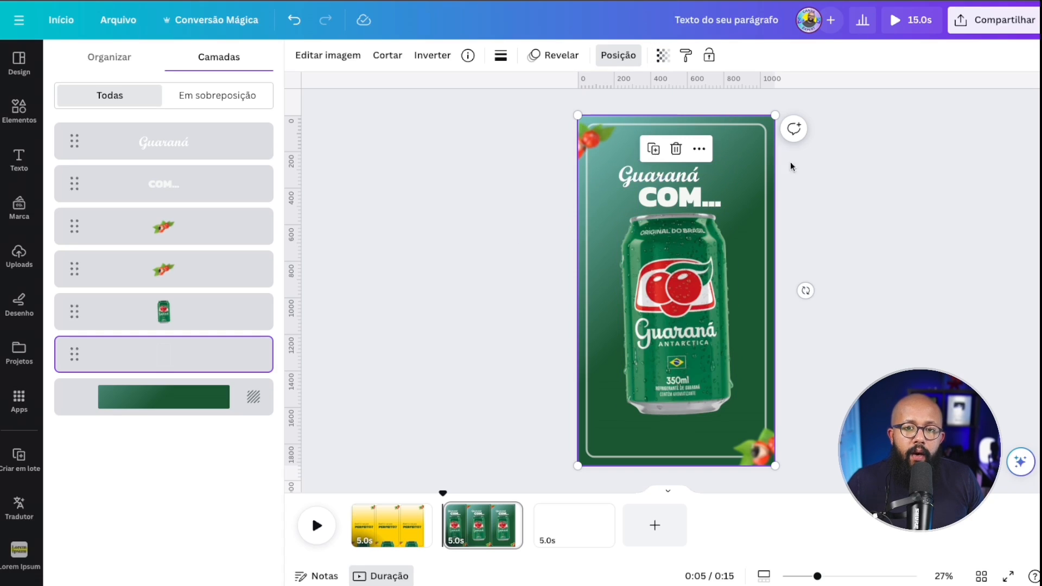
Compare the yellow first page with the green second page, looking at how the can's position changes between them.
{"action": "left_click", "coordinate": [395, 542]}
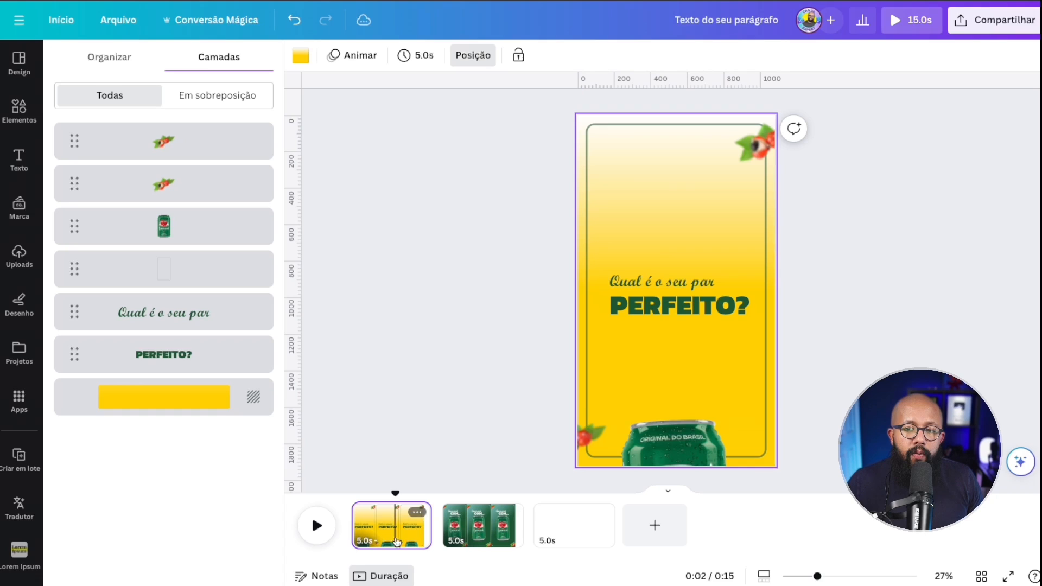
{"action": "left_click", "coordinate": [473, 543]}
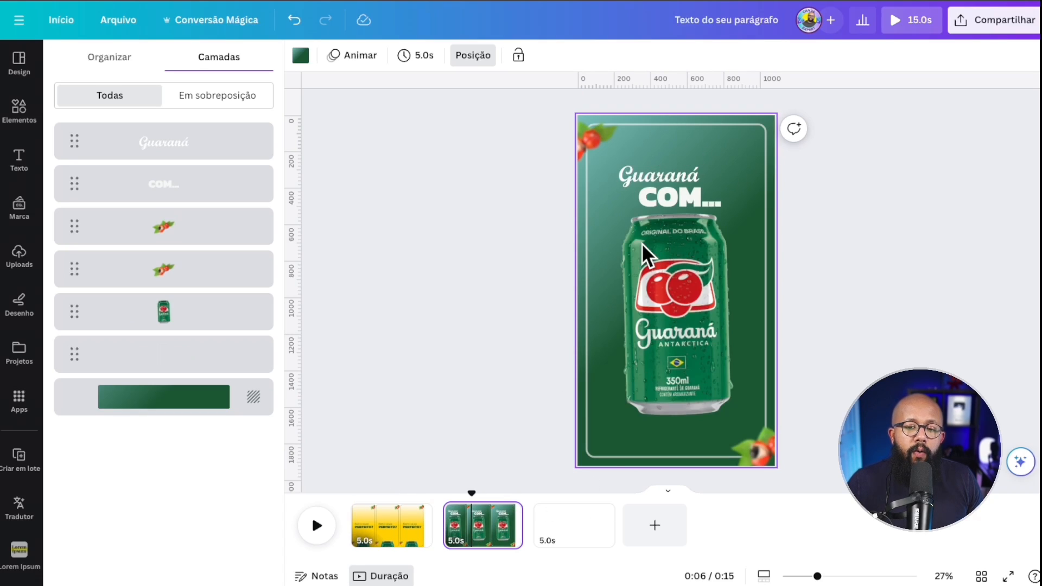
{"action": "left_click_drag", "start_coordinate": [471, 494], "coordinate": [473, 517]}
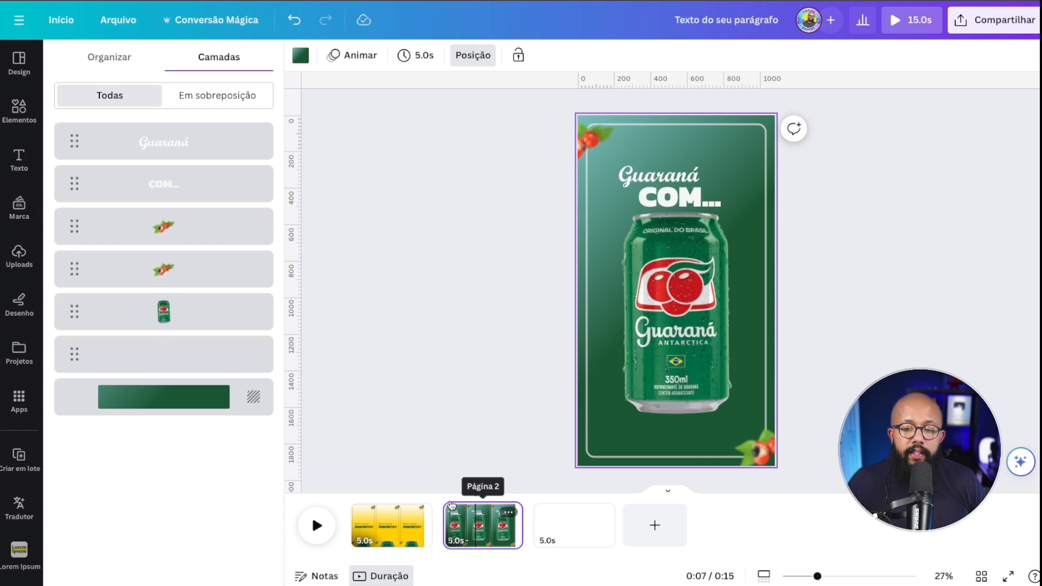
Duplicate the green "Guaraná COM..." page and delete the can from the copy.
{"action": "right_click", "coordinate": [489, 518]}
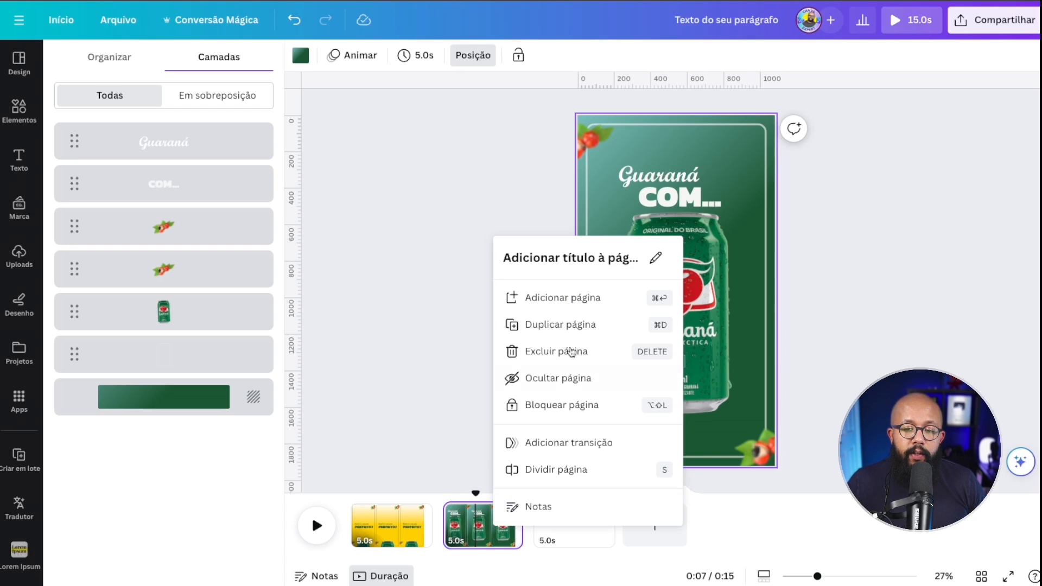
{"action": "left_click", "coordinate": [572, 326]}
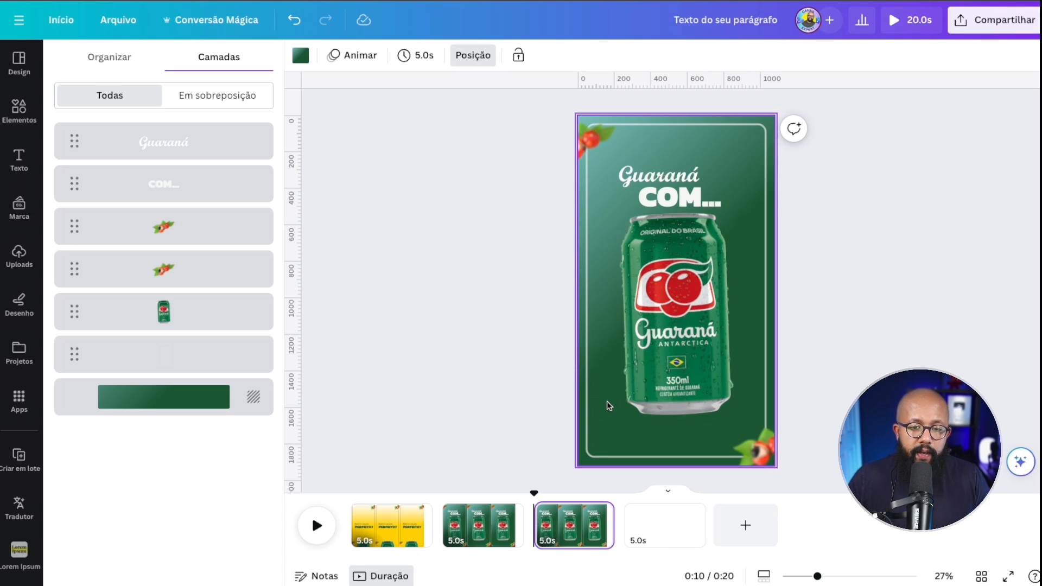
{"action": "left_click", "coordinate": [376, 280]}
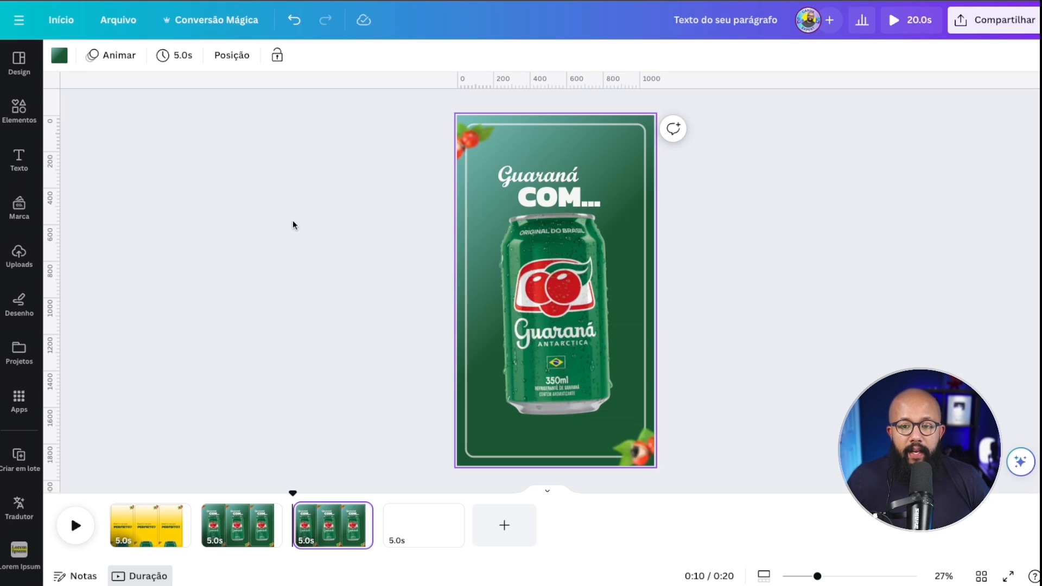
{"action": "left_click", "coordinate": [577, 324]}
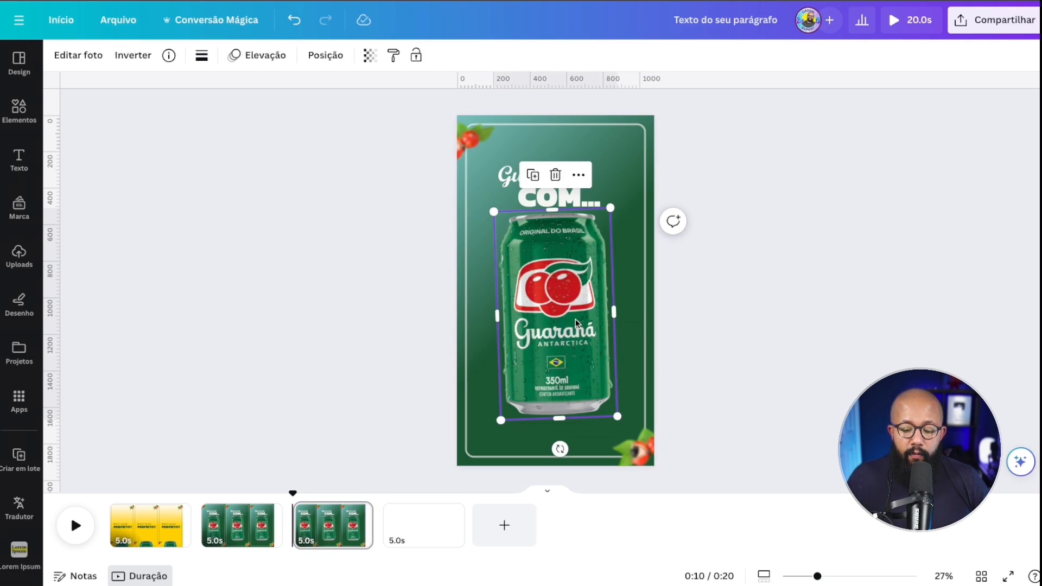
{"action": "key", "text": "Delete"}
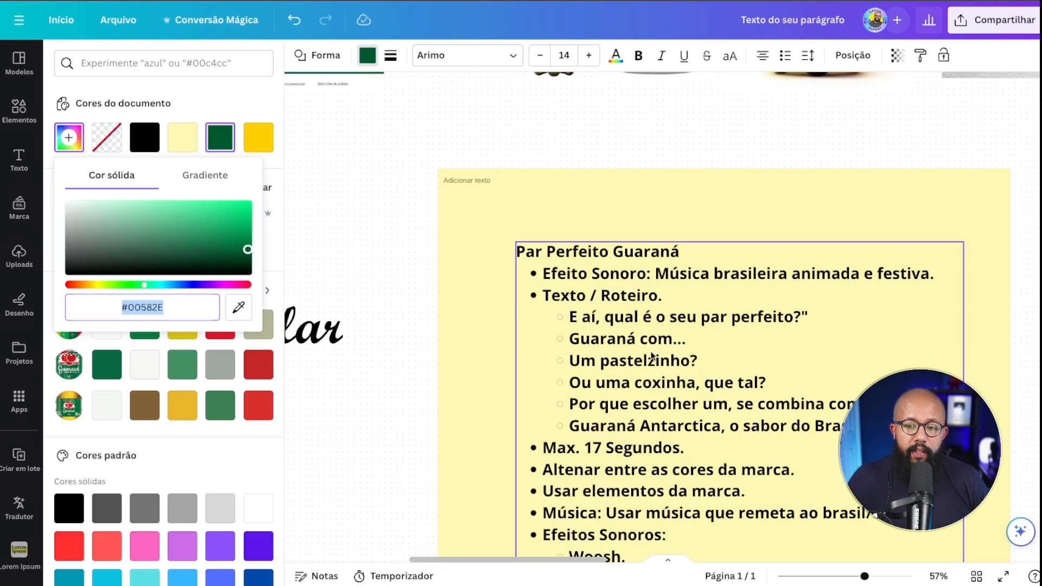
Check the script line "Um pastelzinho?" and delete the "Guaraná COM..." headline texts from the duplicated green page.
{"action": "left_click", "coordinate": [652, 356]}
{"action": "triple_click", "coordinate": [518, 363]}
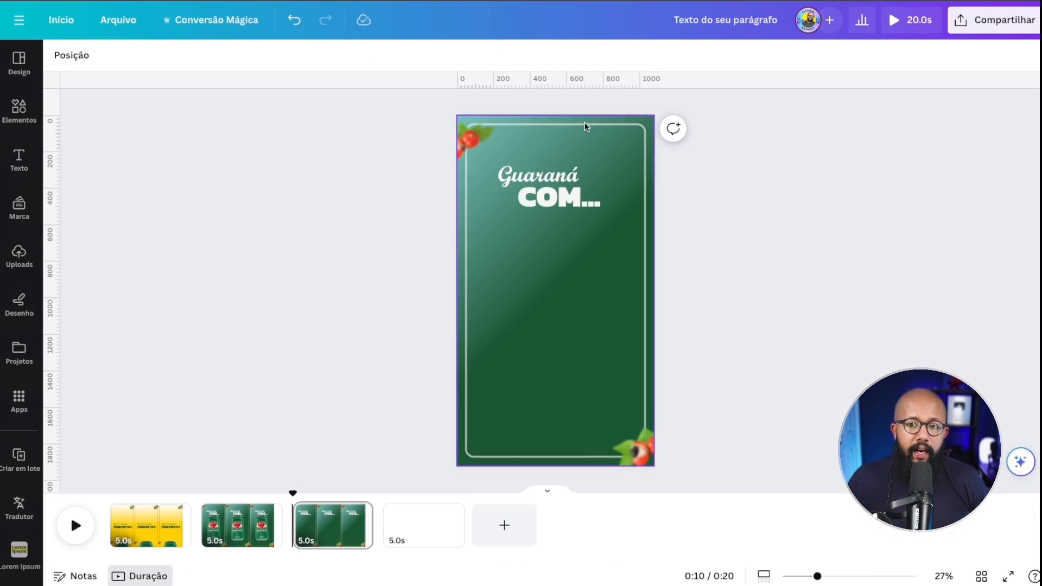
{"action": "left_click", "coordinate": [571, 187]}
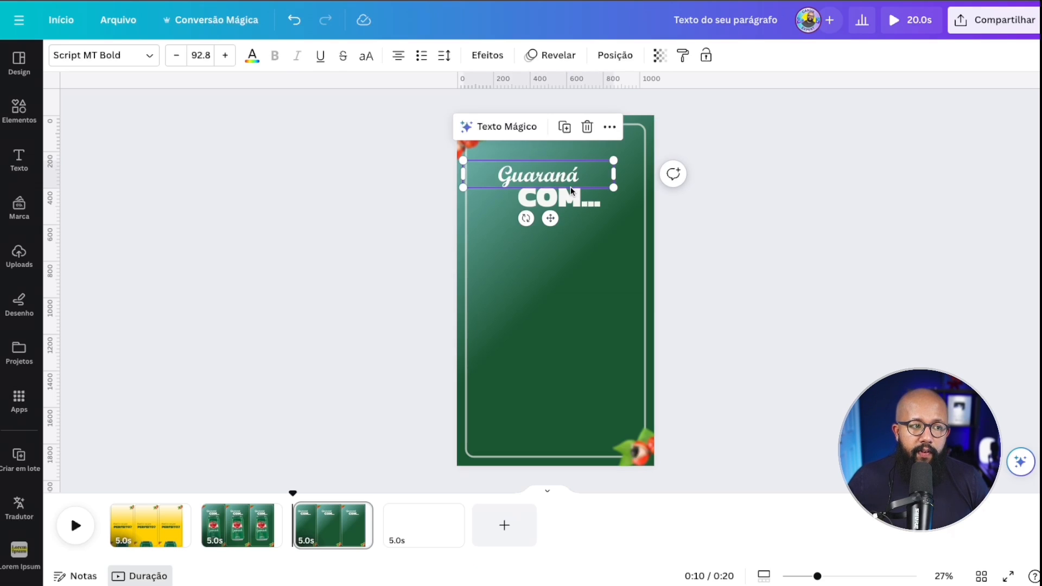
{"action": "key", "text": "Delete"}
{"action": "left_click", "coordinate": [571, 190]}
{"action": "key", "text": "Delete"}
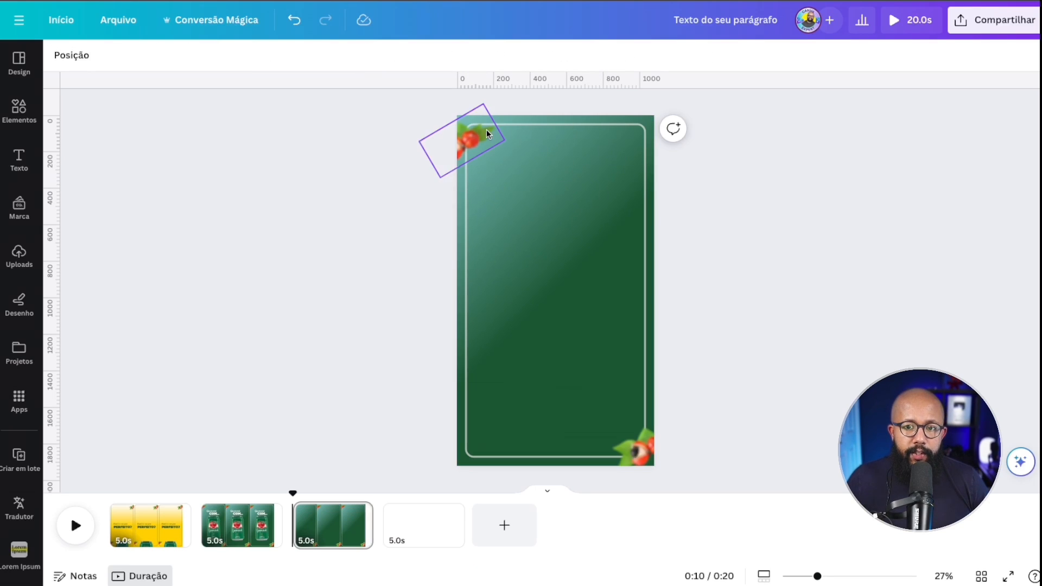
Delete both guaraná fruit decorations from the corners of the duplicated green page.
{"action": "left_click", "coordinate": [485, 136]}
{"action": "key", "text": "Delete"}
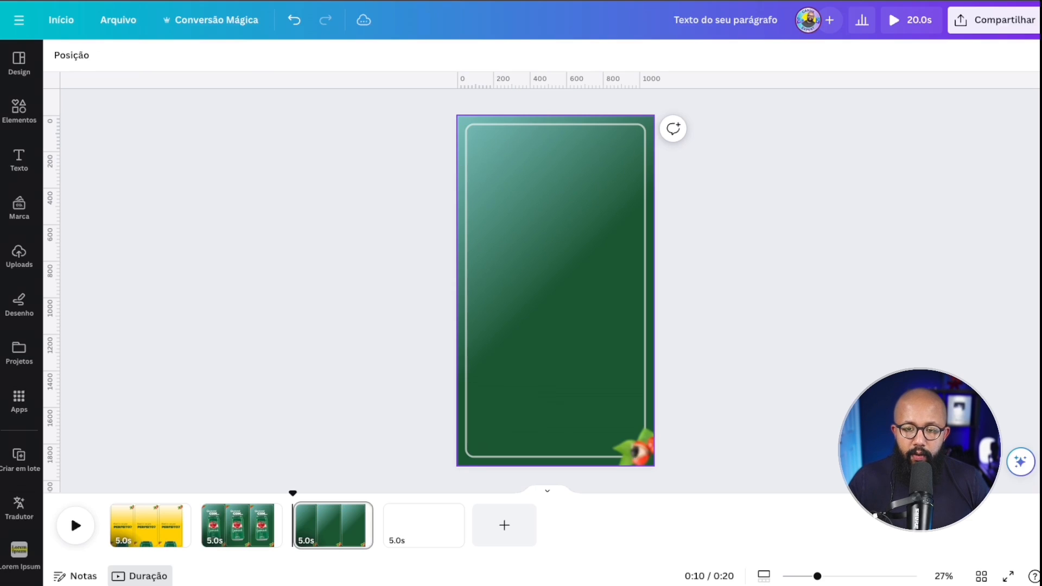
{"action": "left_click", "coordinate": [635, 446]}
{"action": "key", "text": "Delete"}
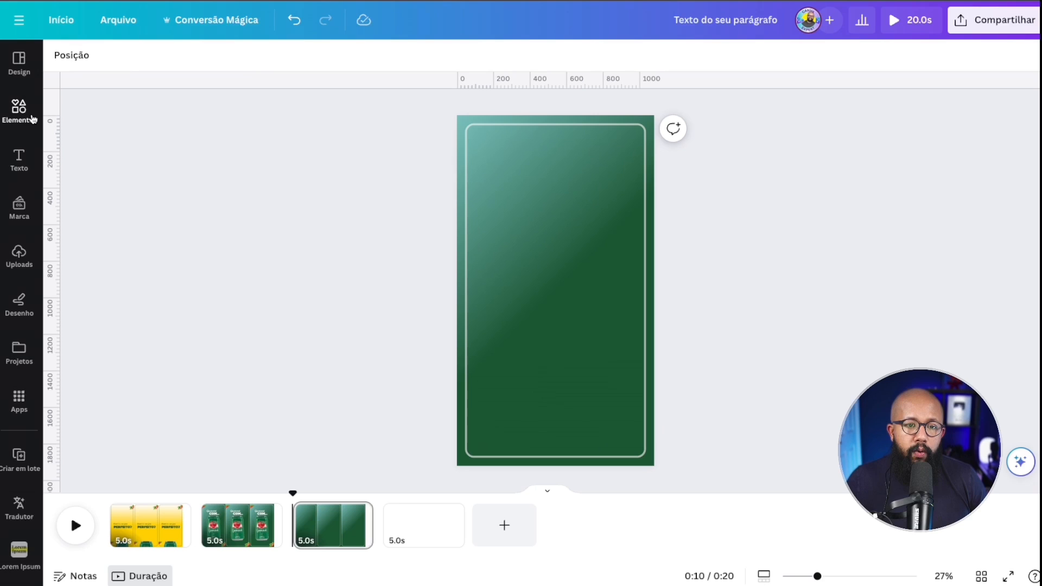
Search the photo elements for "pastel" and look through the results for a suitable snack picture.
{"action": "left_click", "coordinate": [20, 111]}
{"action": "left_click", "coordinate": [136, 65]}
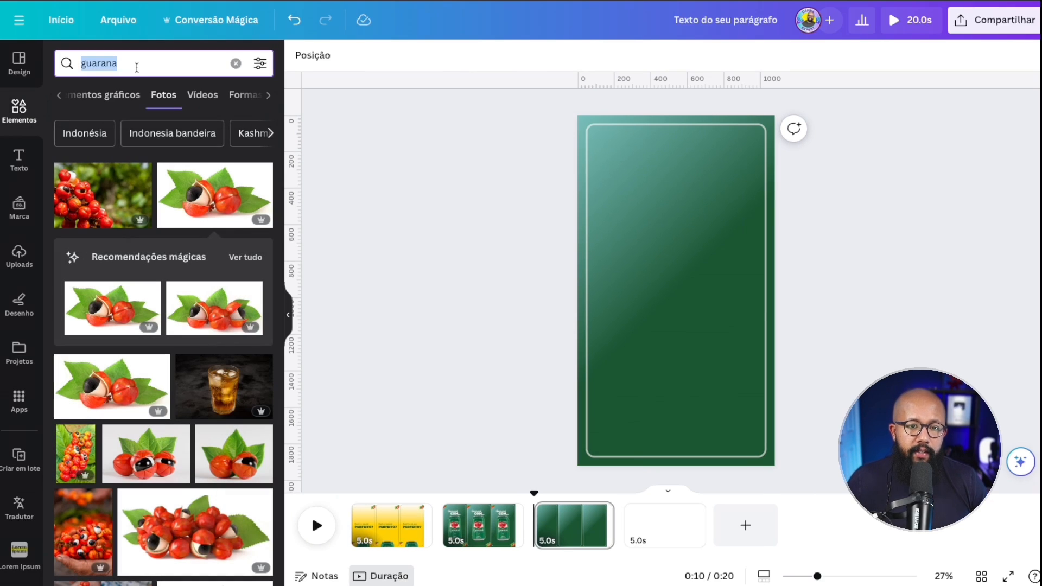
{"action": "type", "text": "paster"}
{"action": "key", "text": "BackSpace"}
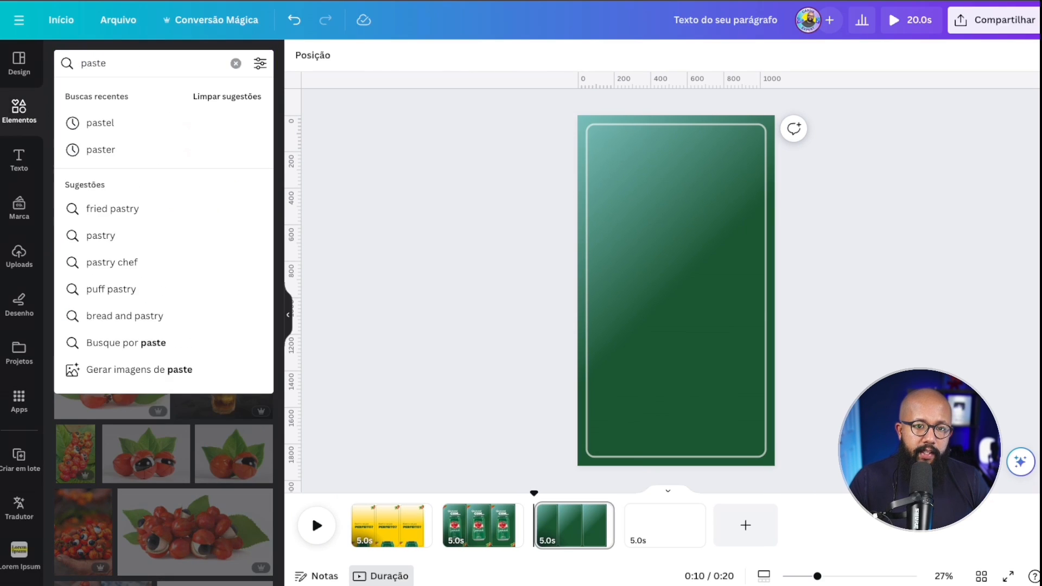
{"action": "type", "text": "l"}
{"action": "key", "text": "Return"}
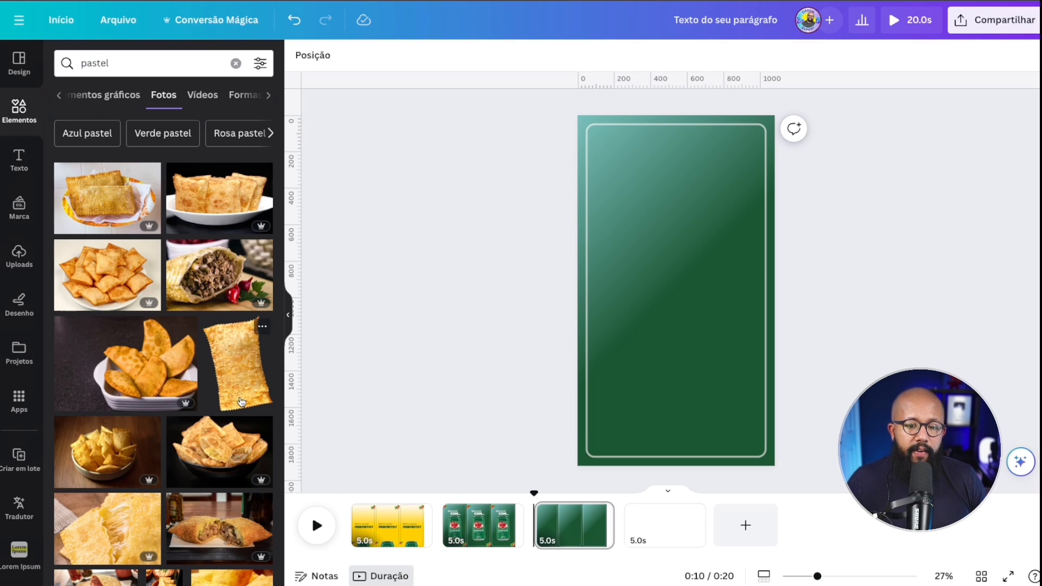
{"action": "scroll", "coordinate": [237, 370], "scroll_direction": "down", "scroll_amount": 3}
{"action": "scroll", "coordinate": [175, 240], "scroll_direction": "down", "scroll_amount": 9}
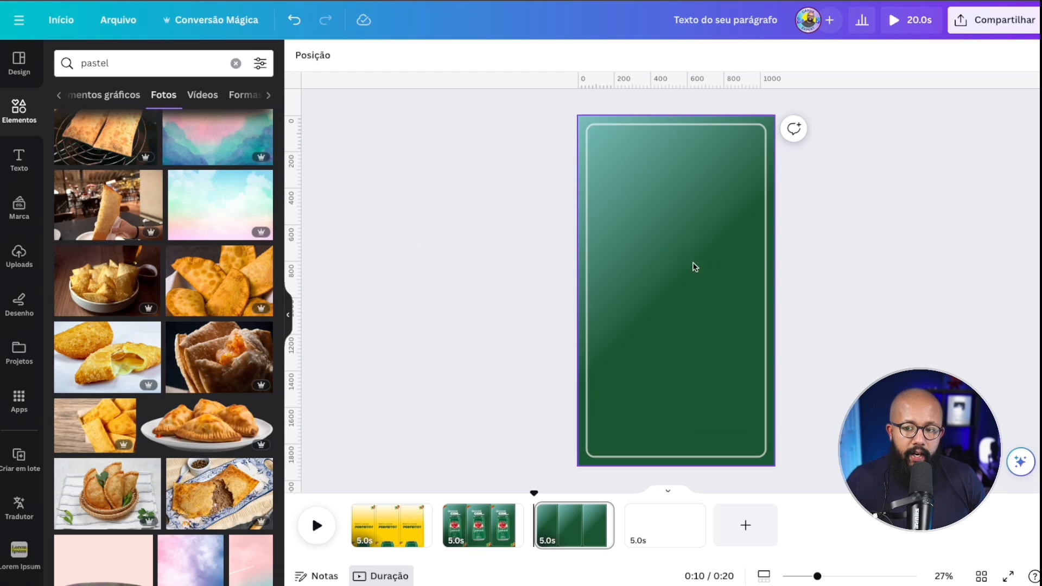
Paste the prepared food group onto the green page and add the small Guaraná can with its shadow beside the pastéis plate.
{"action": "key", "text": "ctrl+v"}
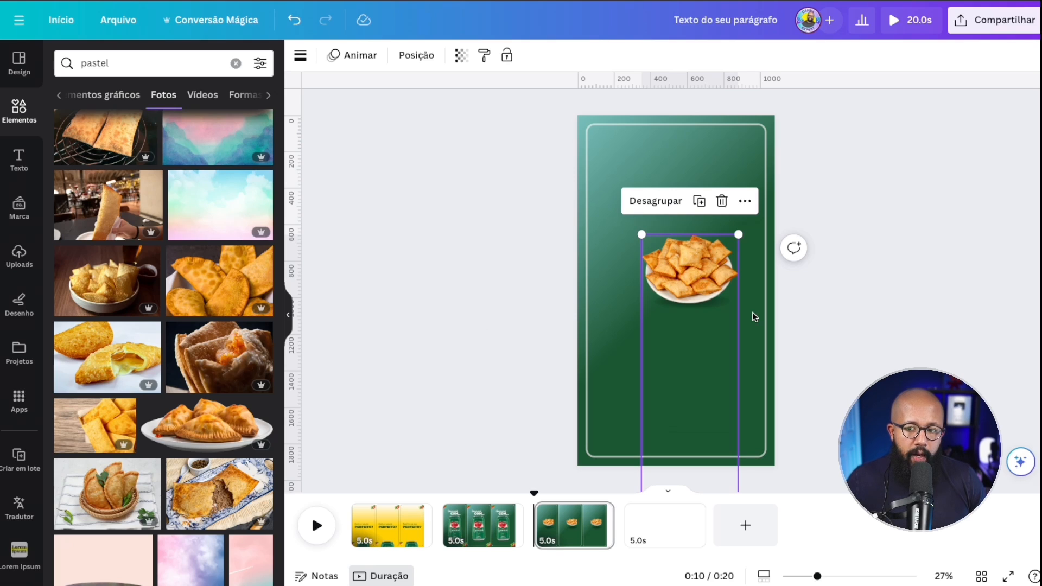
{"action": "key", "text": "ctrl+v"}
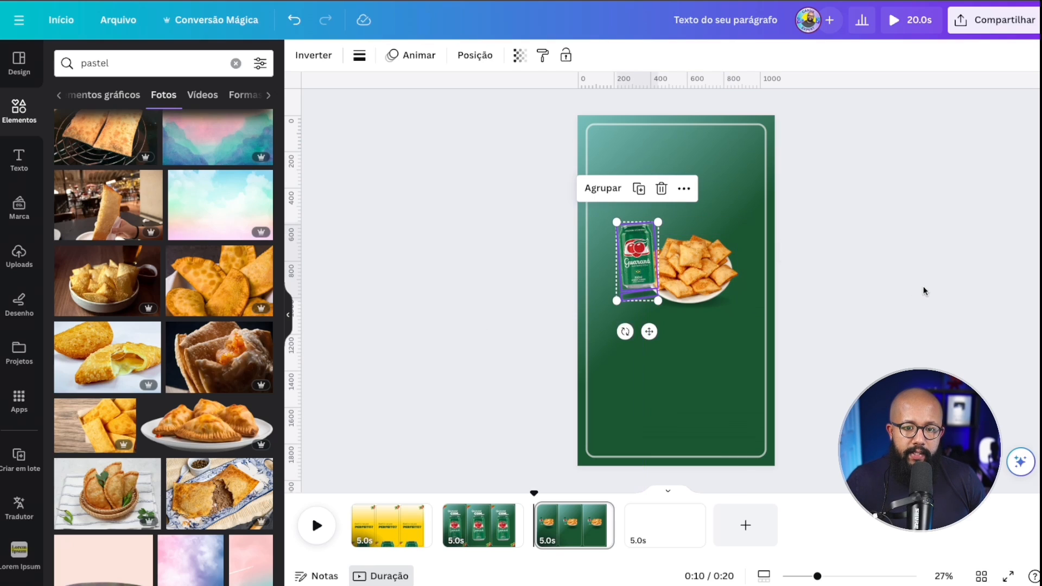
{"action": "left_click", "coordinate": [924, 285]}
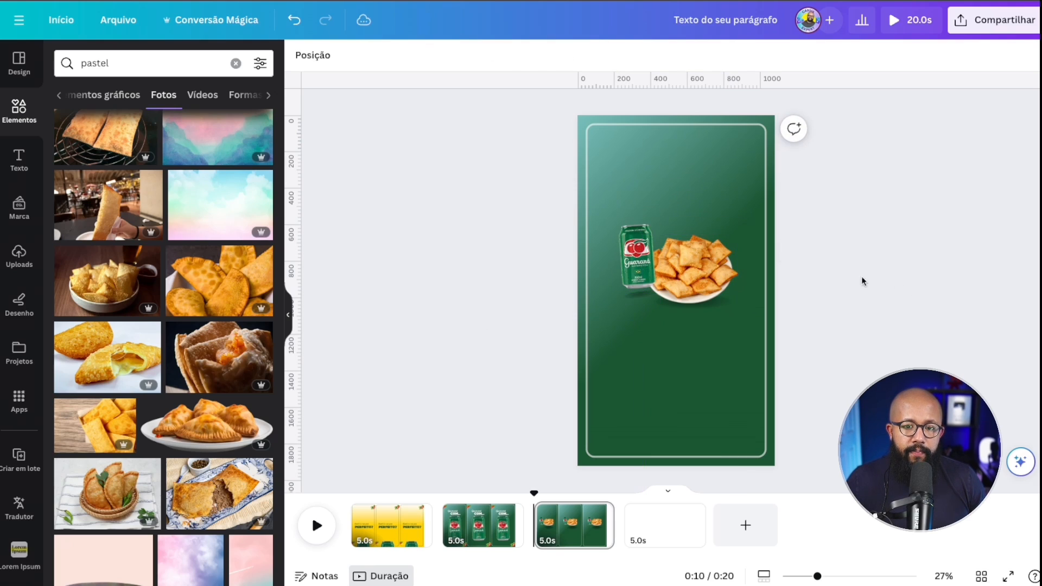
Move the can and its shadow layers below the food group so that the pastéis plate overlaps the can.
{"action": "left_click", "coordinate": [641, 259]}
{"action": "left_click", "coordinate": [566, 55]}
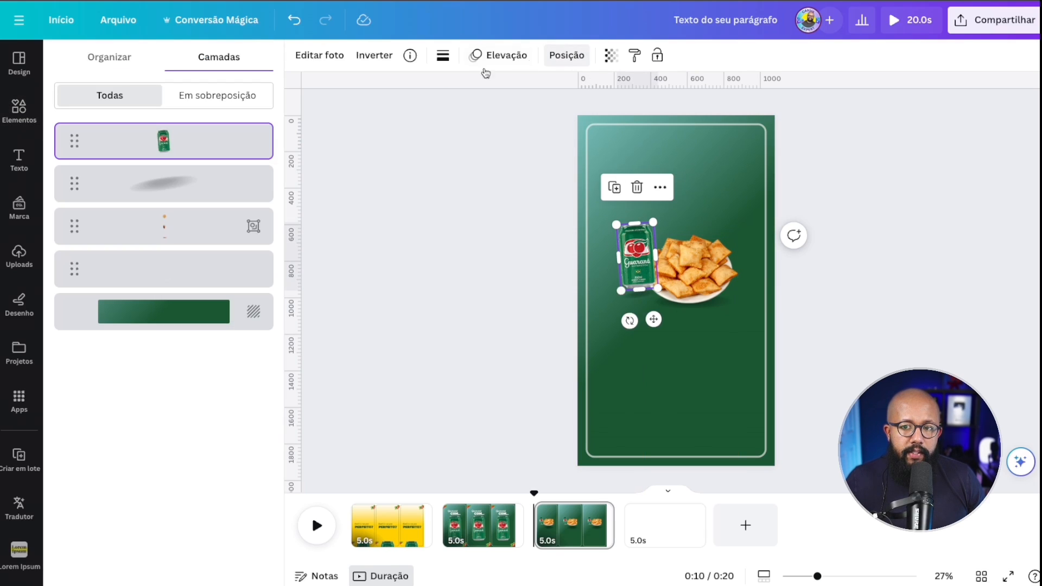
{"action": "left_click_drag", "start_coordinate": [170, 156], "coordinate": [181, 239]}
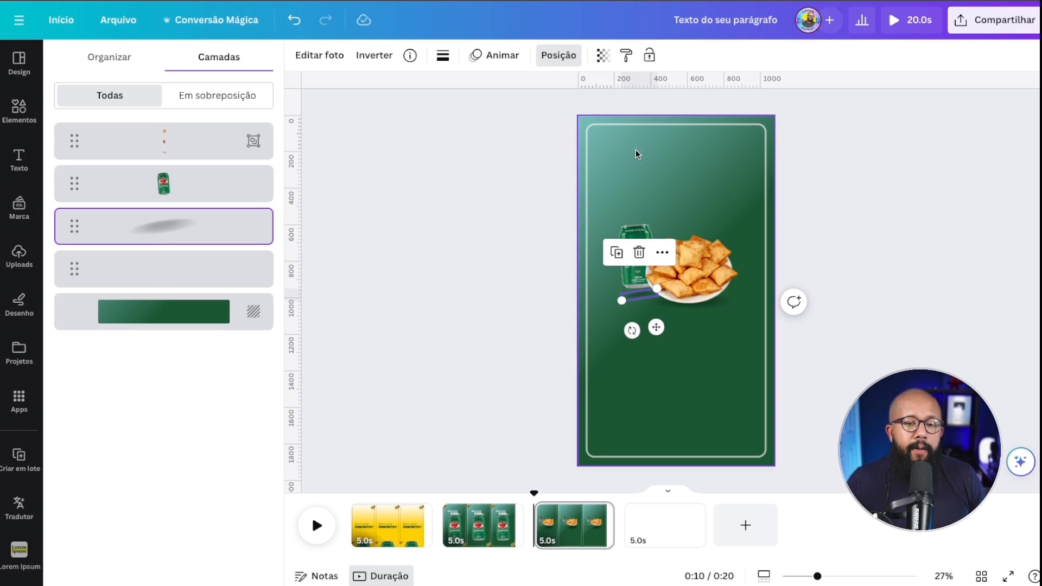
{"action": "left_click", "coordinate": [487, 205]}
{"action": "left_click", "coordinate": [479, 207]}
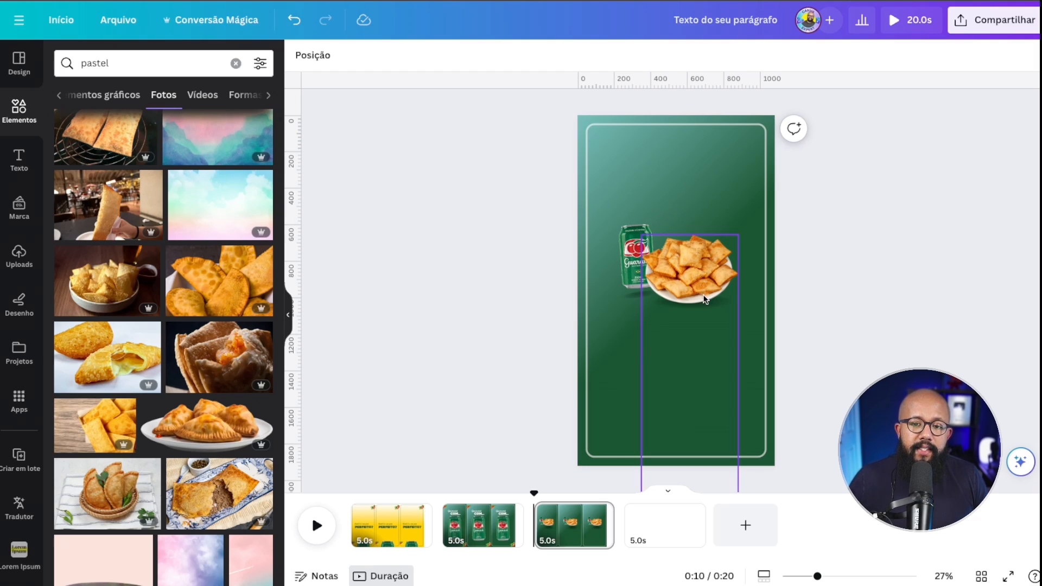
Try sliding the food group upward to place the coxinhas and the pizza beside the can, and undo the moves.
{"action": "left_click_drag", "start_coordinate": [714, 440], "coordinate": [712, 1]}
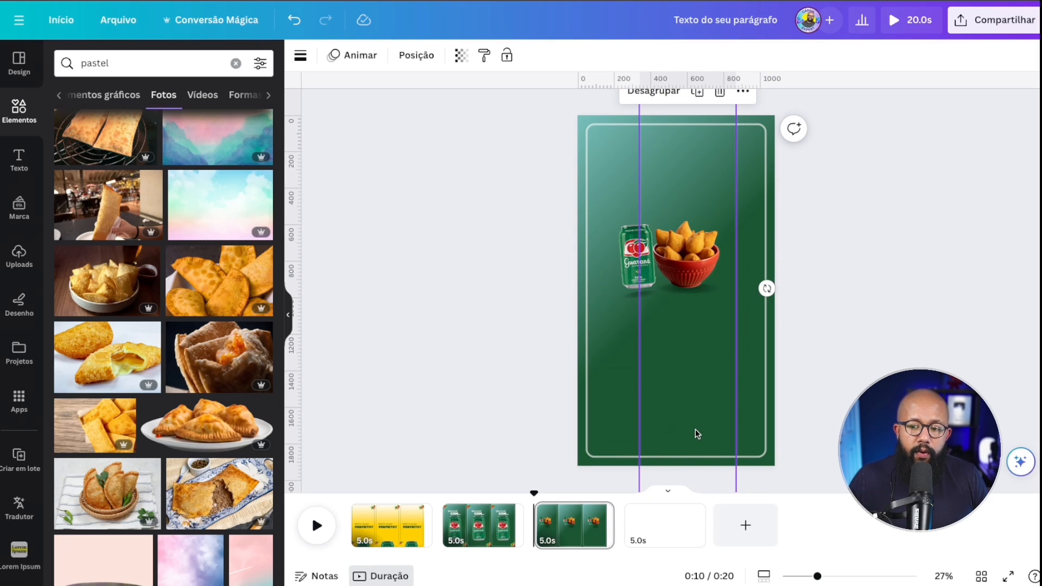
{"action": "left_click_drag", "start_coordinate": [697, 433], "coordinate": [698, 209]}
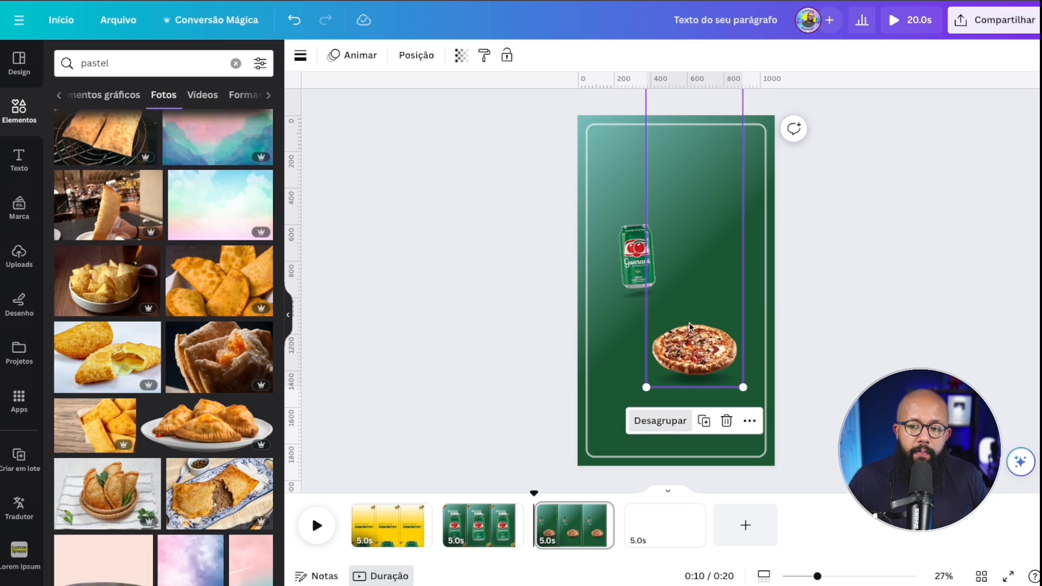
{"action": "left_click_drag", "start_coordinate": [691, 312], "coordinate": [686, 230]}
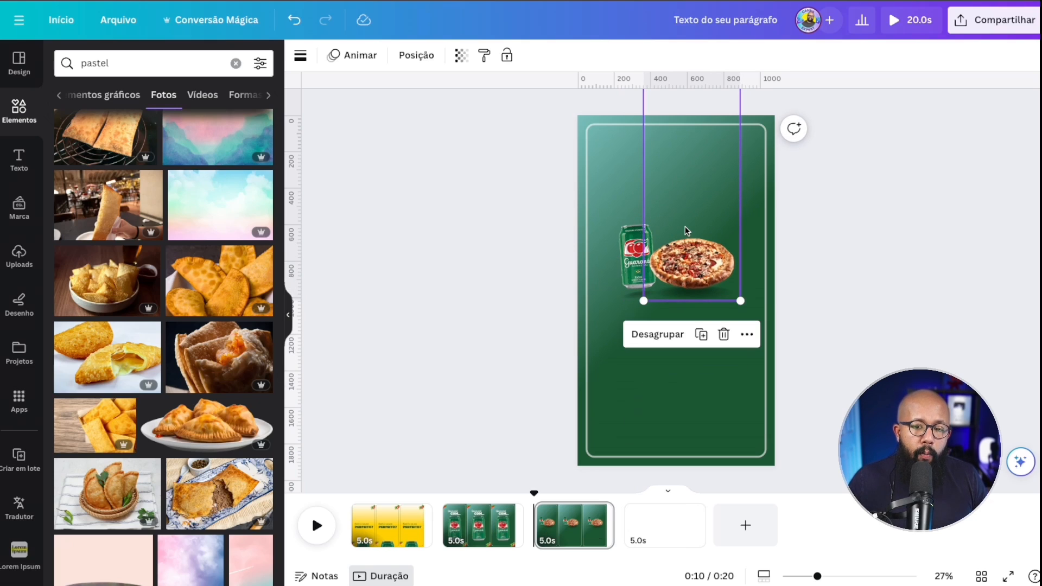
{"action": "key", "text": "ctrl+z"}
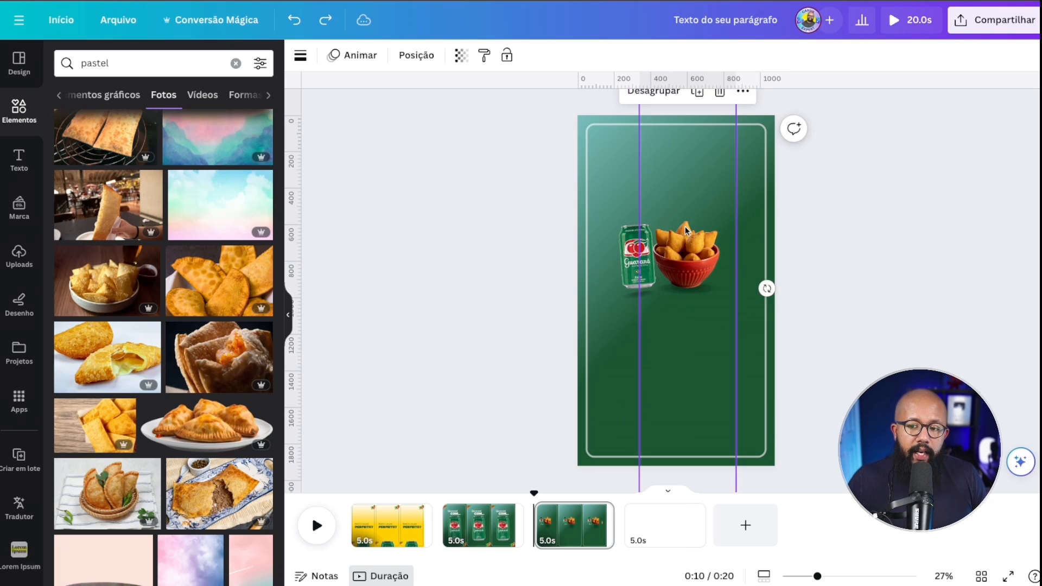
{"action": "key", "text": "ctrl+z"}
{"action": "left_click", "coordinate": [450, 200]}
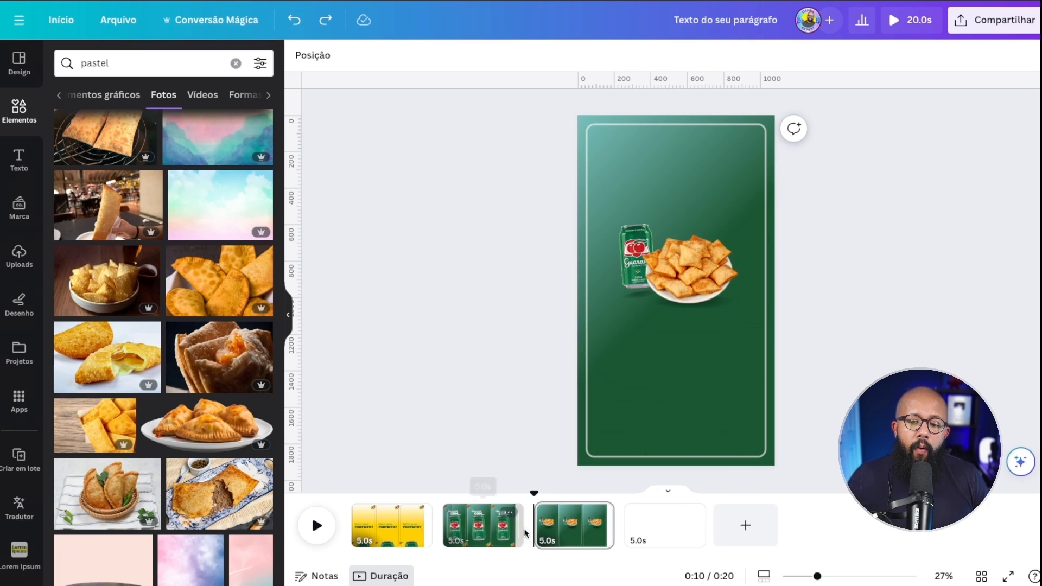
Set the background of the blank fourth page to the red from the Guaraná brand colours.
{"action": "left_click", "coordinate": [673, 274]}
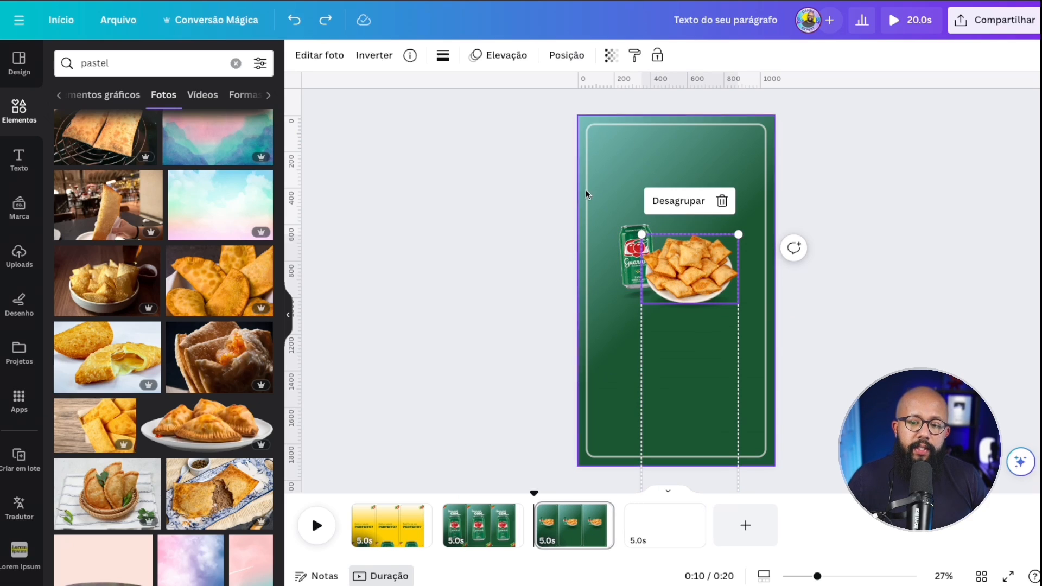
{"action": "left_click", "coordinate": [664, 524]}
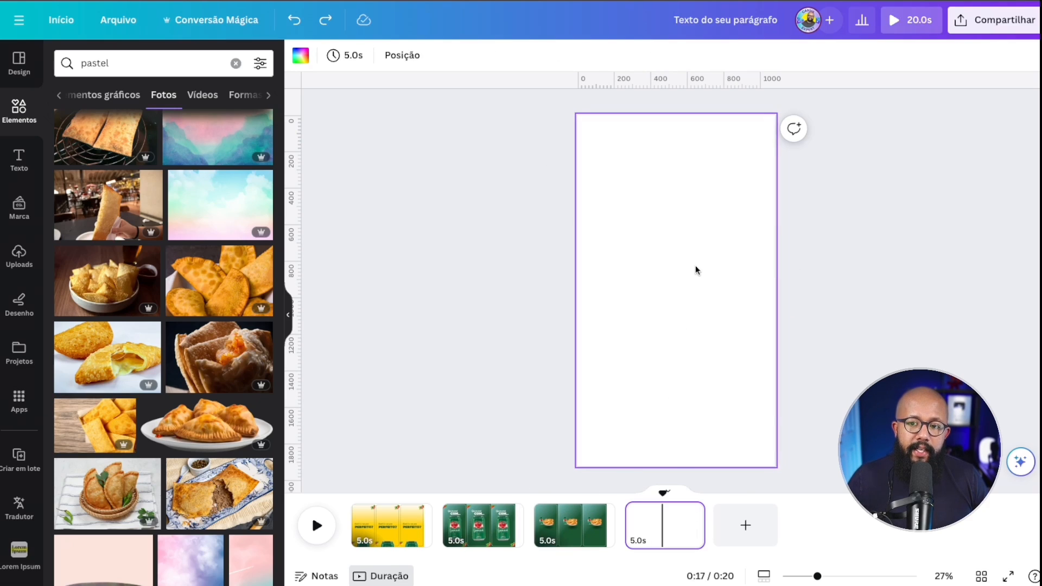
{"action": "left_click", "coordinate": [296, 58]}
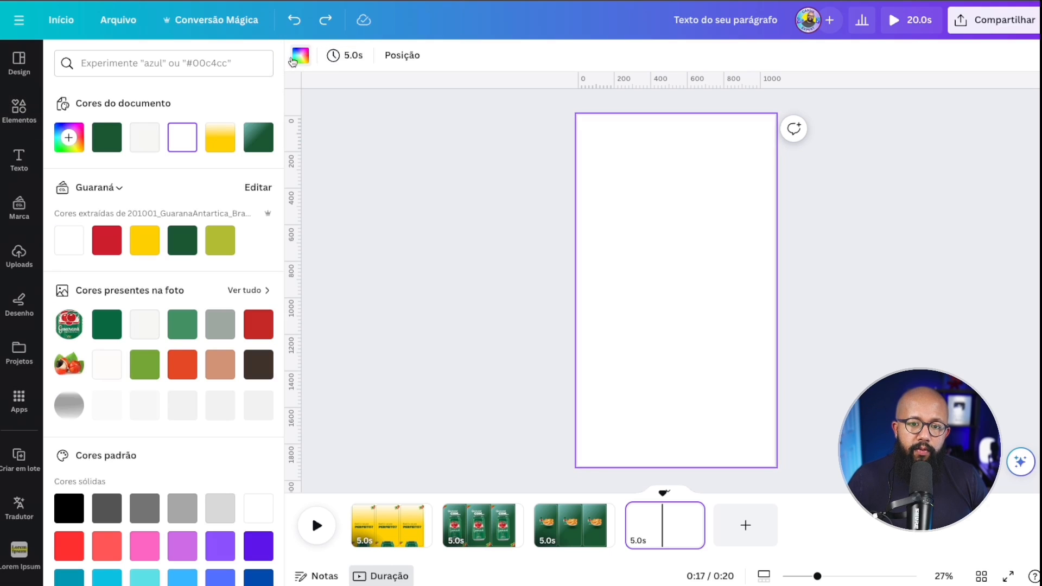
{"action": "left_click", "coordinate": [107, 240]}
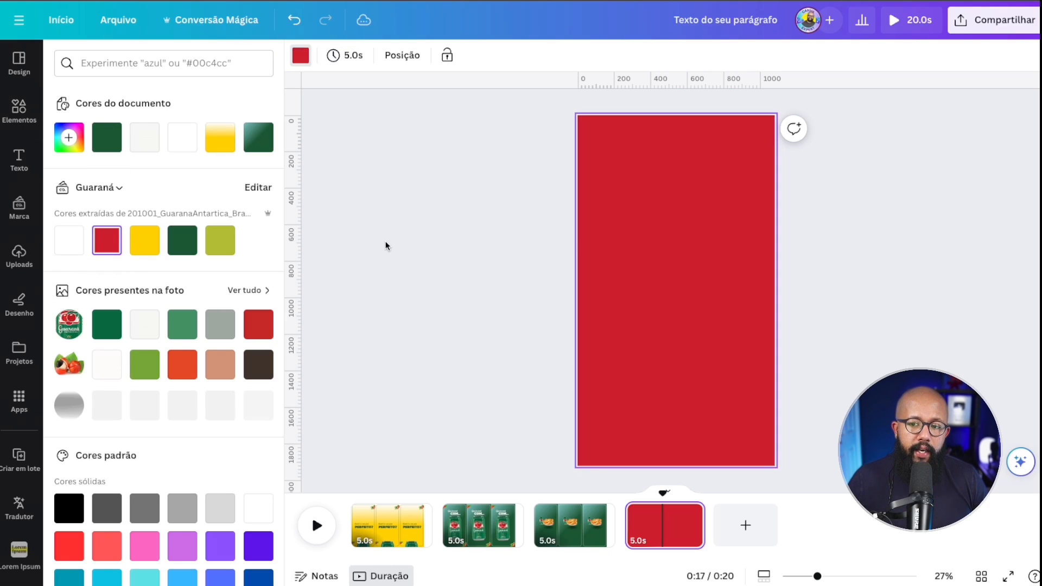
{"action": "left_click", "coordinate": [387, 246]}
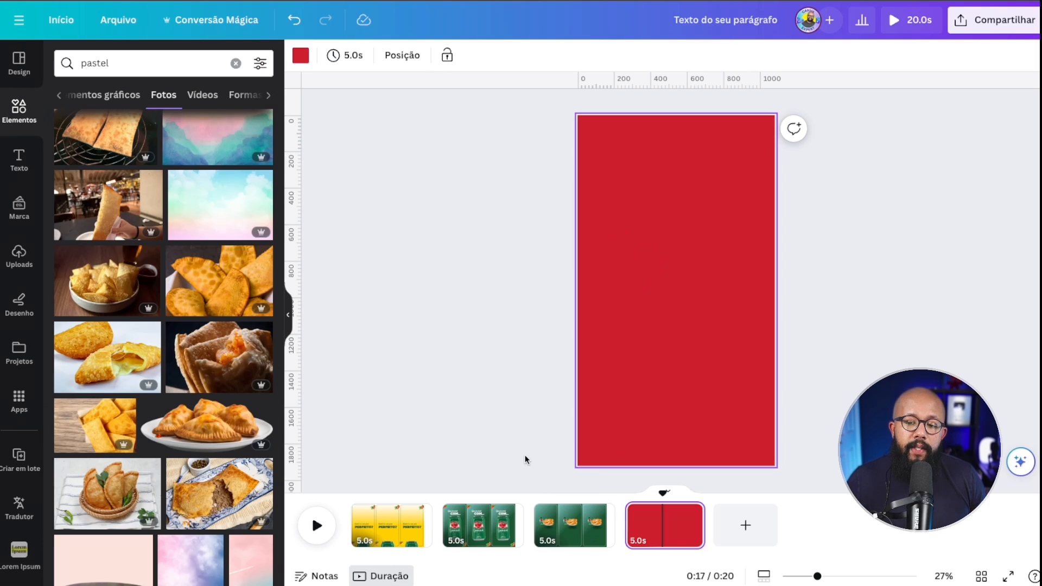
Copy the food group from the green third page and paste it onto the red page.
{"action": "left_click", "coordinate": [568, 529]}
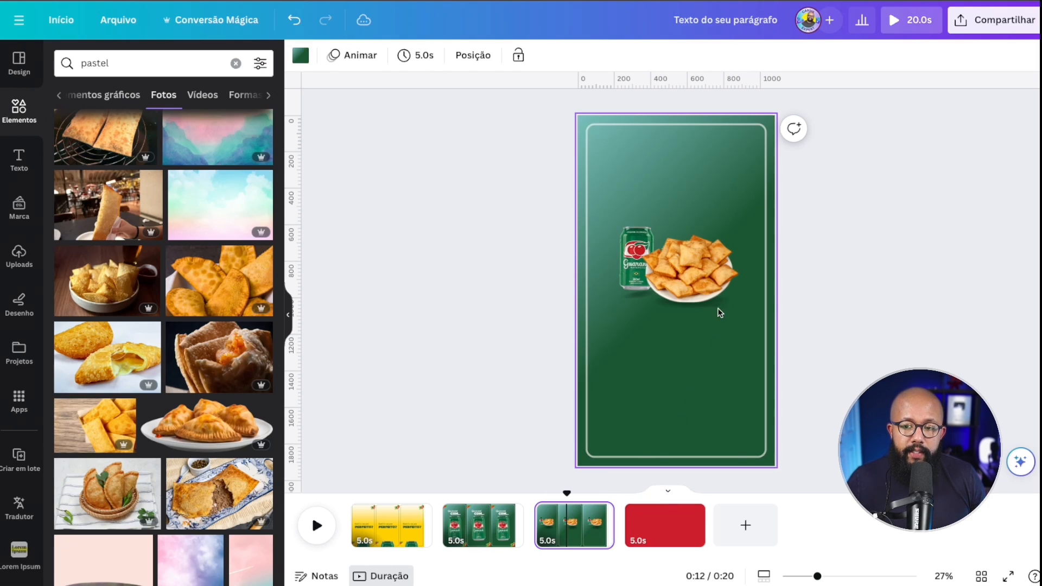
{"action": "left_click", "coordinate": [714, 292]}
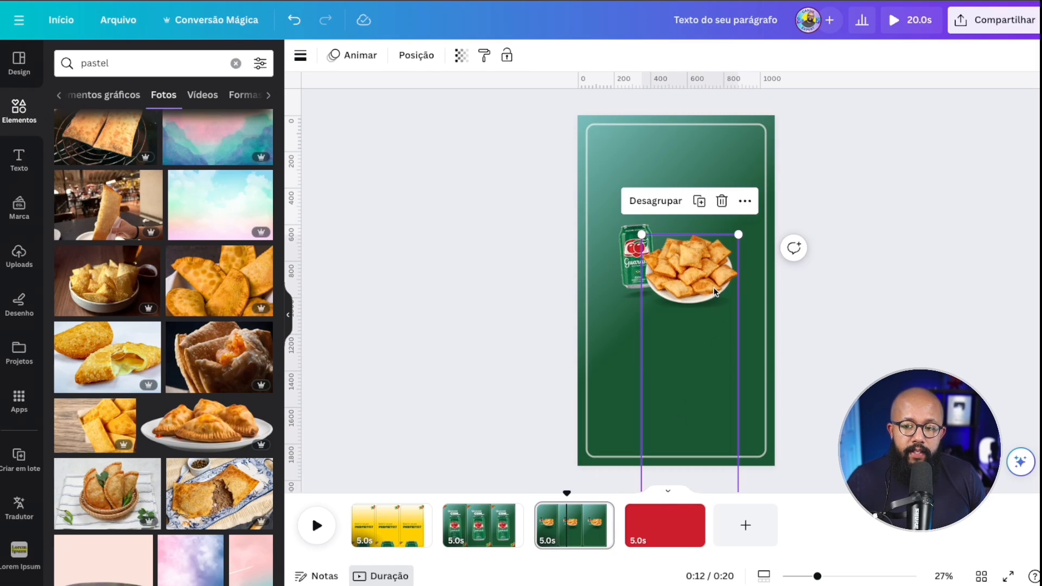
{"action": "left_click", "coordinate": [646, 541]}
{"action": "key", "text": "ctrl+v"}
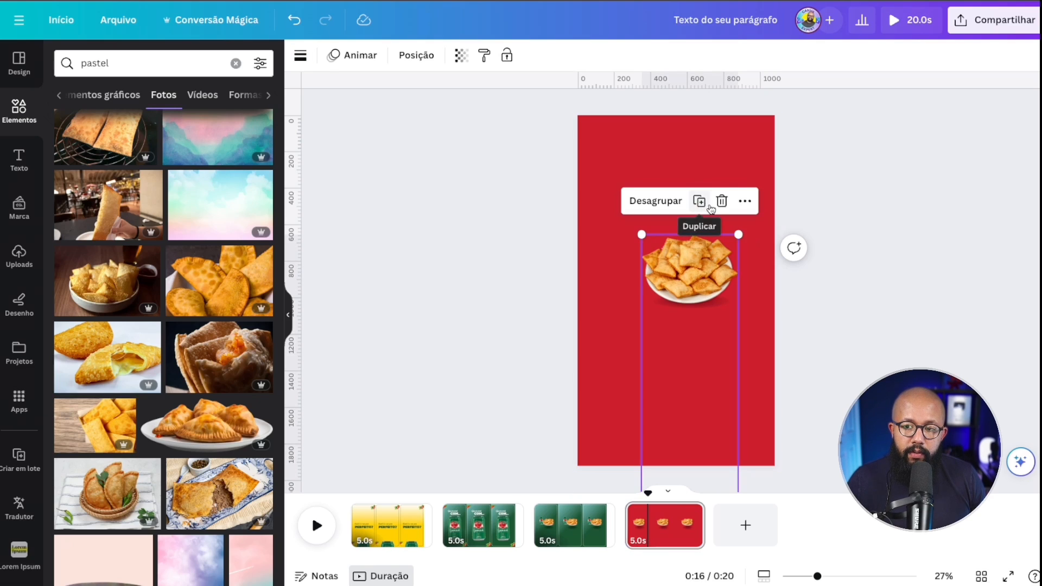
Shrink the food group until all three foods fit on the red page, and position it along the page's vertical centre.
{"action": "left_click_drag", "start_coordinate": [655, 232], "coordinate": [616, 401]}
{"action": "left_click_drag", "start_coordinate": [667, 429], "coordinate": [654, 111]}
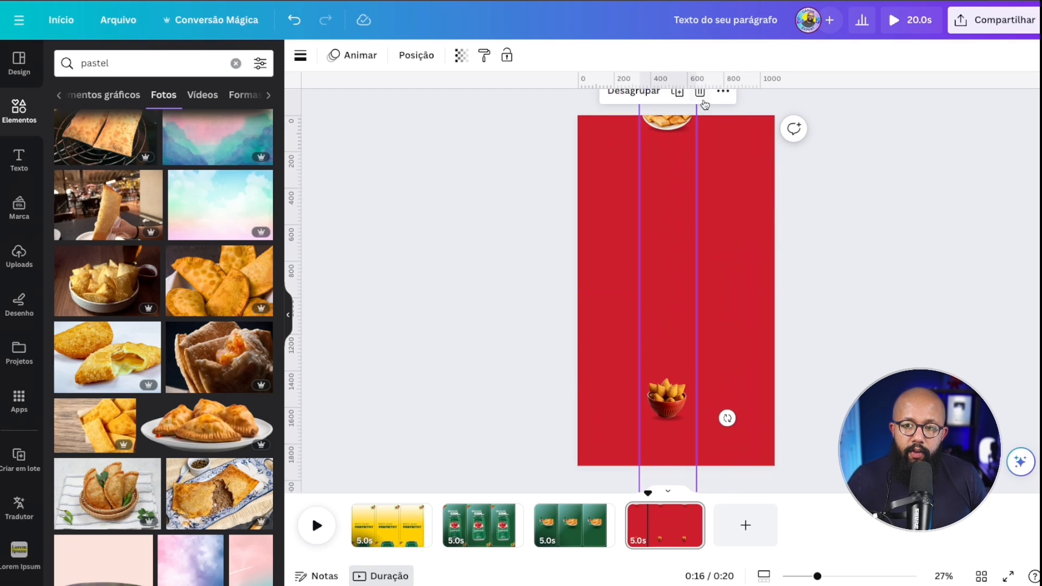
{"action": "left_click_drag", "start_coordinate": [671, 198], "coordinate": [689, 266]}
{"action": "left_click_drag", "start_coordinate": [703, 202], "coordinate": [680, 205]}
{"action": "left_click", "coordinate": [561, 148]}
{"action": "left_click", "coordinate": [681, 205]}
Ungroup the pastéis, coxinhas and pizza on the red page and clear the selection.
{"action": "scroll", "coordinate": [679, 211], "scroll_direction": "up", "scroll_amount": 3}
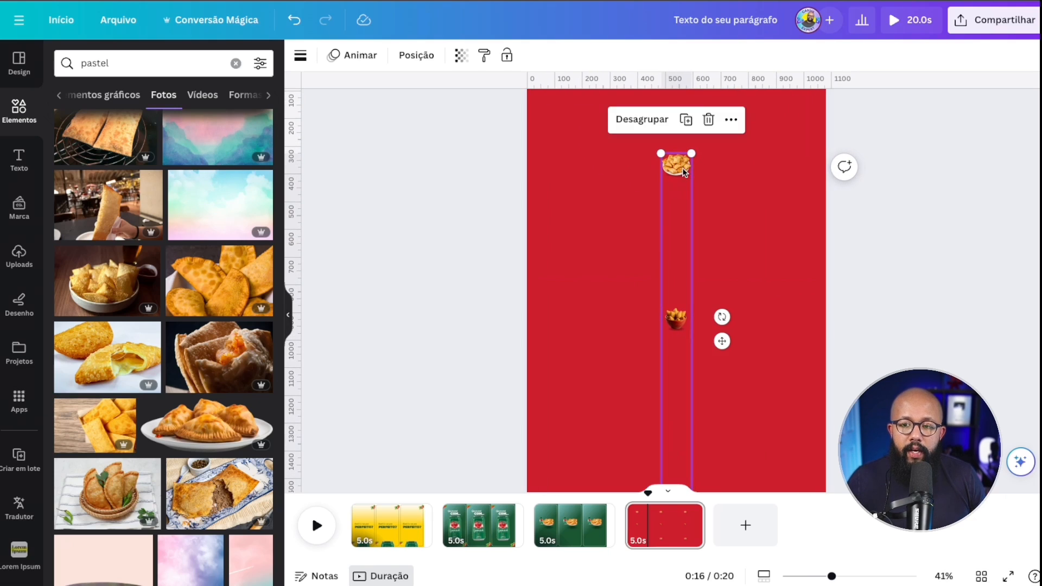
{"action": "scroll", "coordinate": [681, 288], "scroll_direction": "down", "scroll_amount": 2}
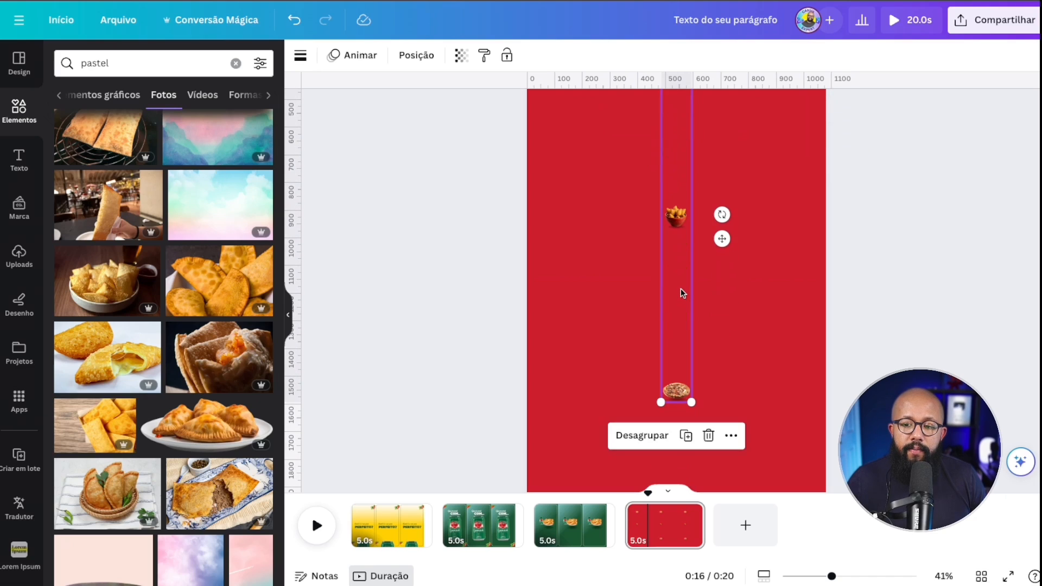
{"action": "scroll", "coordinate": [672, 266], "scroll_direction": "up", "scroll_amount": 3}
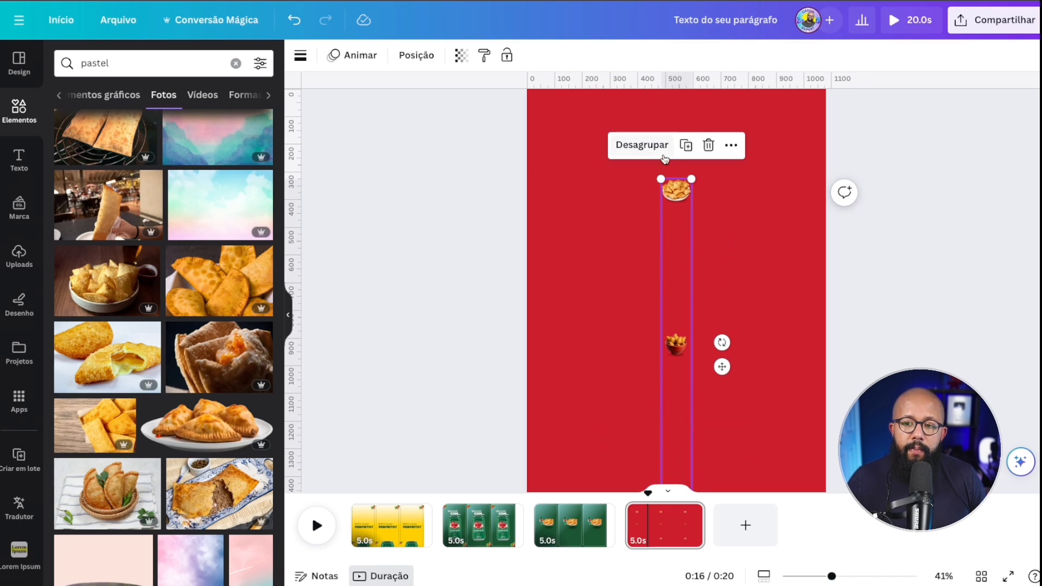
{"action": "left_click", "coordinate": [643, 145]}
{"action": "left_click", "coordinate": [593, 180]}
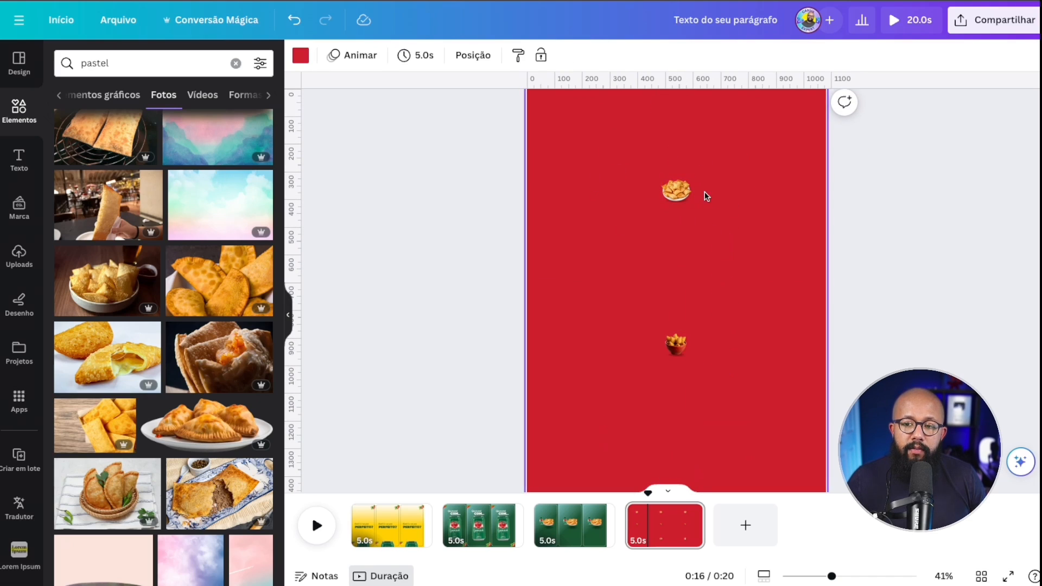
Add a vertical guide at 540 through the three foods on the red page.
{"action": "scroll", "coordinate": [661, 228], "scroll_direction": "down", "scroll_amount": 3}
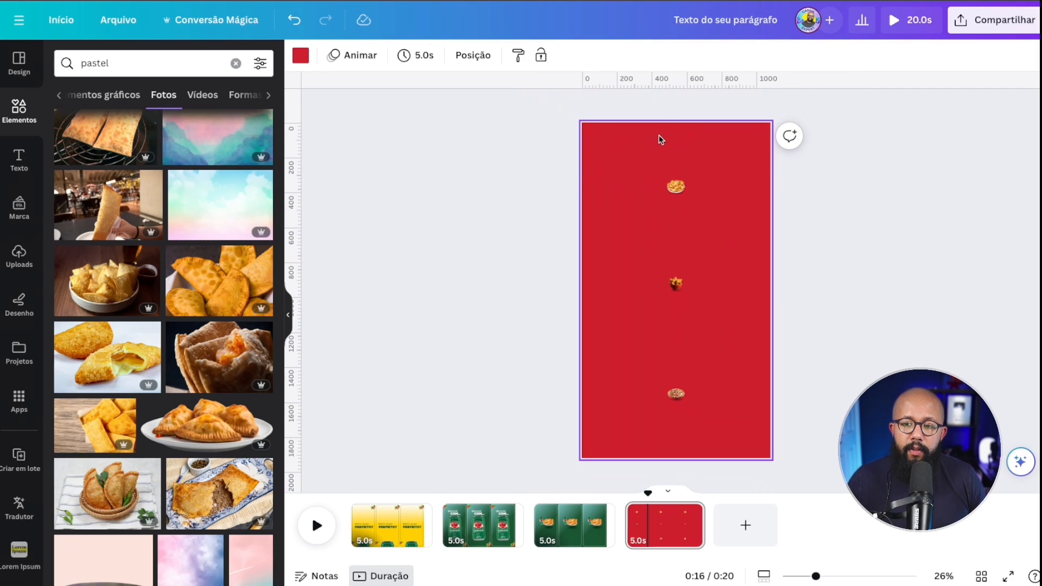
{"action": "left_click_drag", "start_coordinate": [299, 162], "coordinate": [677, 186]}
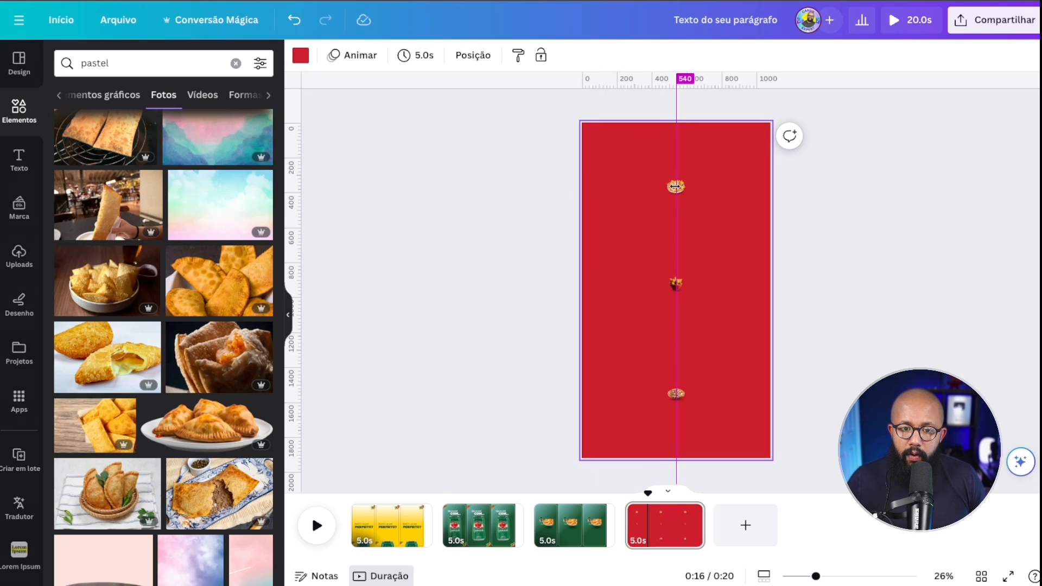
Add a horizontal guide through the coxinhas on the red page, group the three foods and clear the selection.
{"action": "left_click_drag", "start_coordinate": [637, 84], "coordinate": [628, 283]}
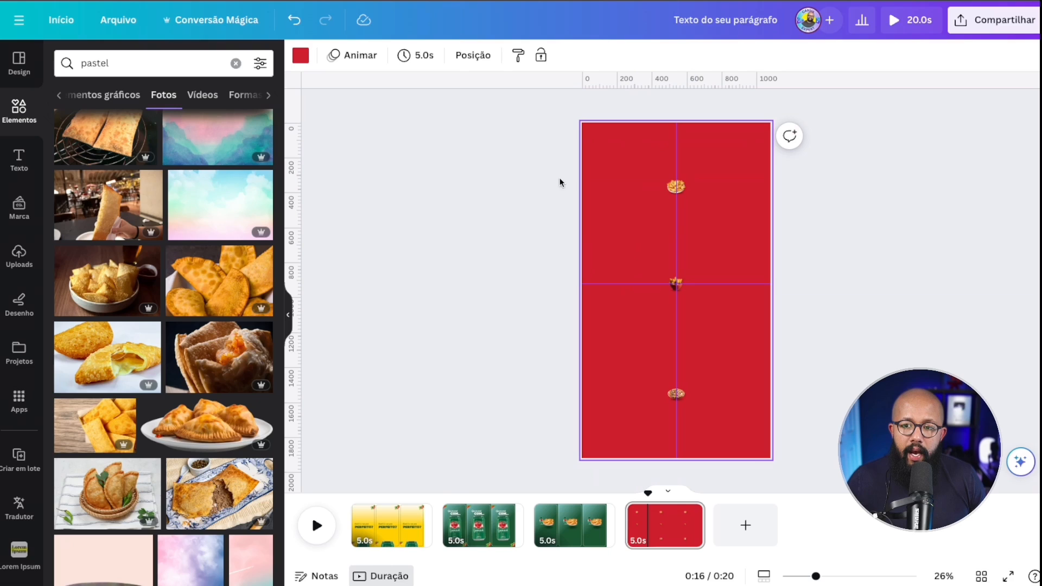
{"action": "left_click", "coordinate": [660, 196]}
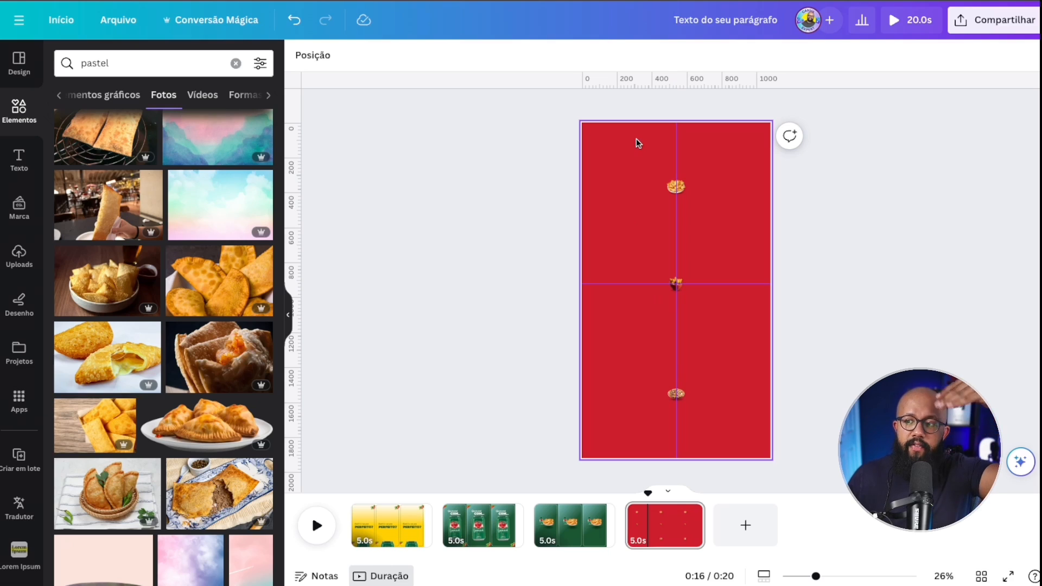
{"action": "left_click_drag", "start_coordinate": [637, 145], "coordinate": [709, 472]}
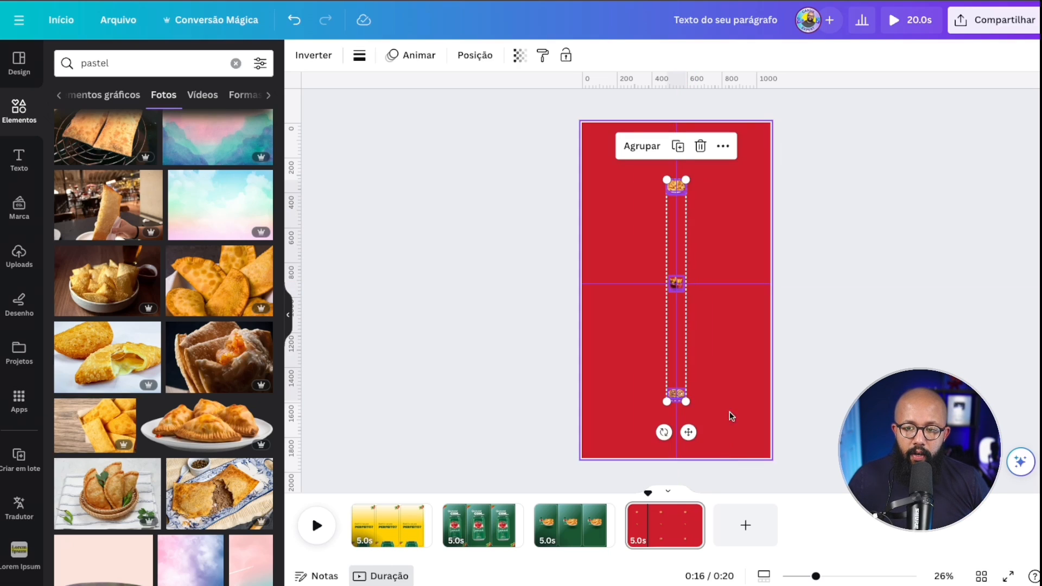
{"action": "left_click", "coordinate": [641, 147]}
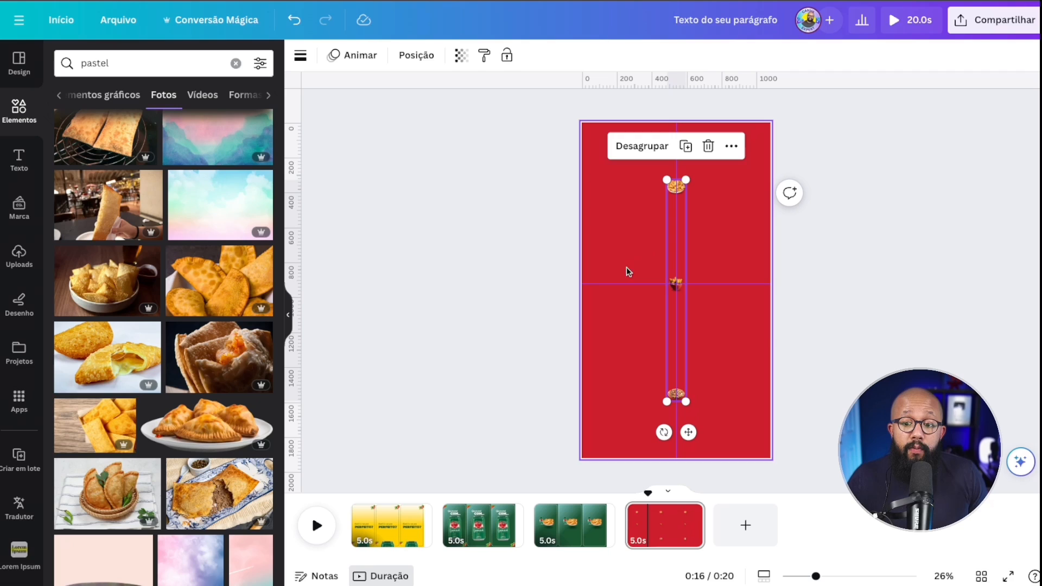
{"action": "left_click", "coordinate": [607, 248]}
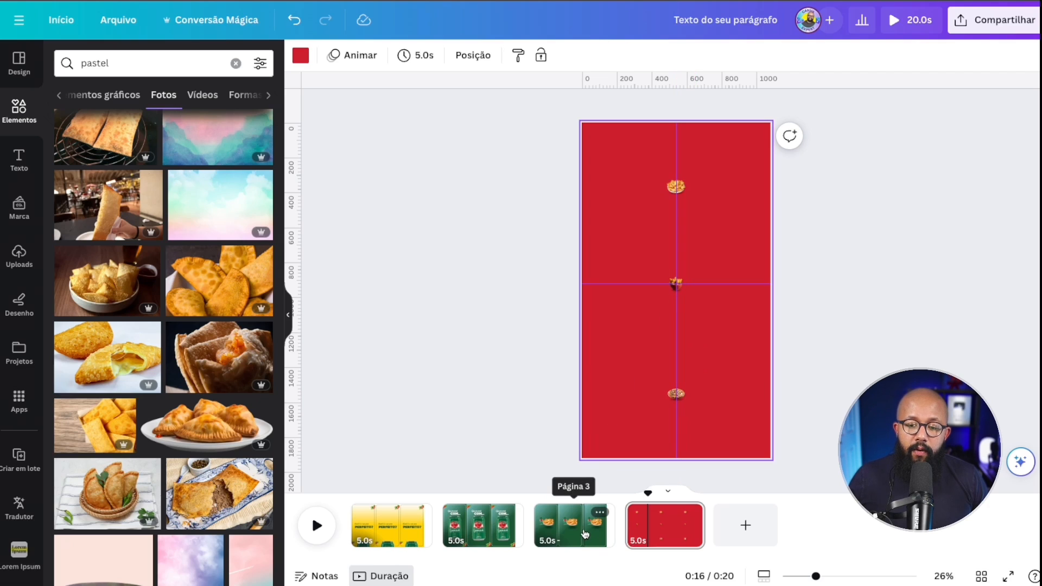
Try sliding the food group vertically on the green third page, undo the move and return to the red page.
{"action": "left_click", "coordinate": [571, 521]}
{"action": "left_click", "coordinate": [696, 300]}
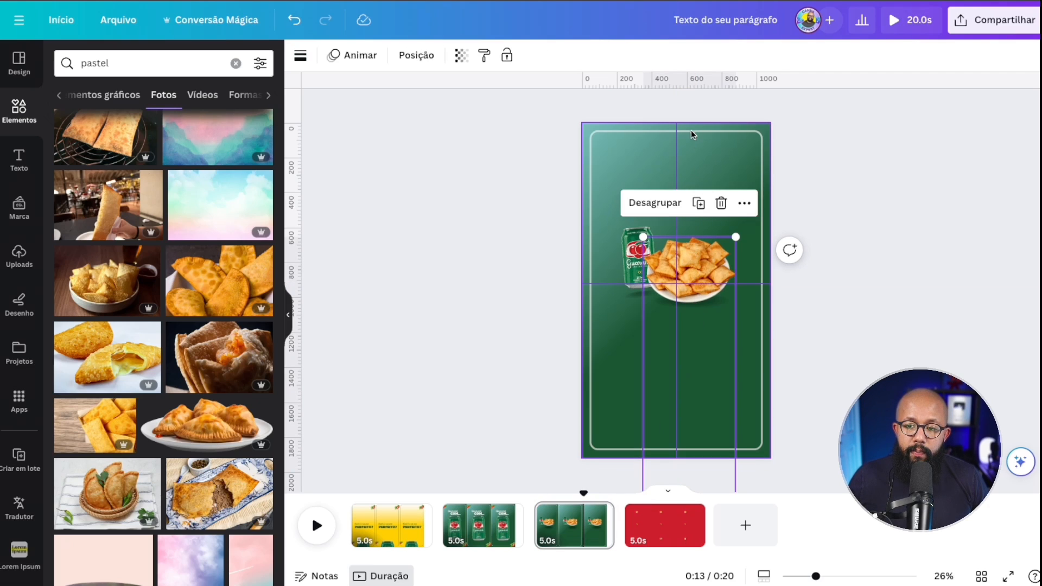
{"action": "left_click_drag", "start_coordinate": [696, 298], "coordinate": [694, 412]}
{"action": "key", "text": "ctrl+z"}
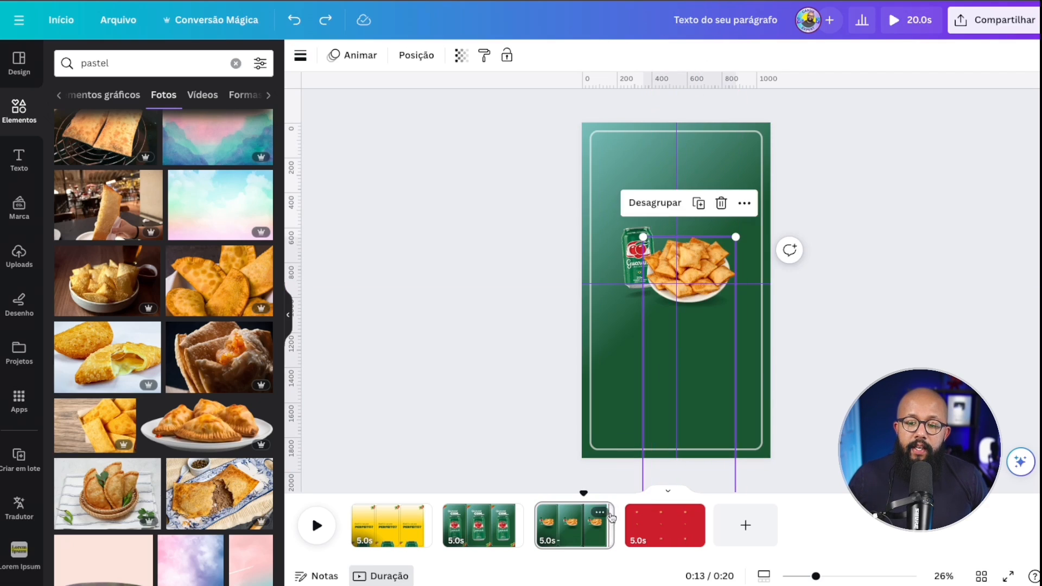
{"action": "left_click", "coordinate": [667, 528]}
{"action": "left_click_drag", "start_coordinate": [781, 311], "coordinate": [613, 306]}
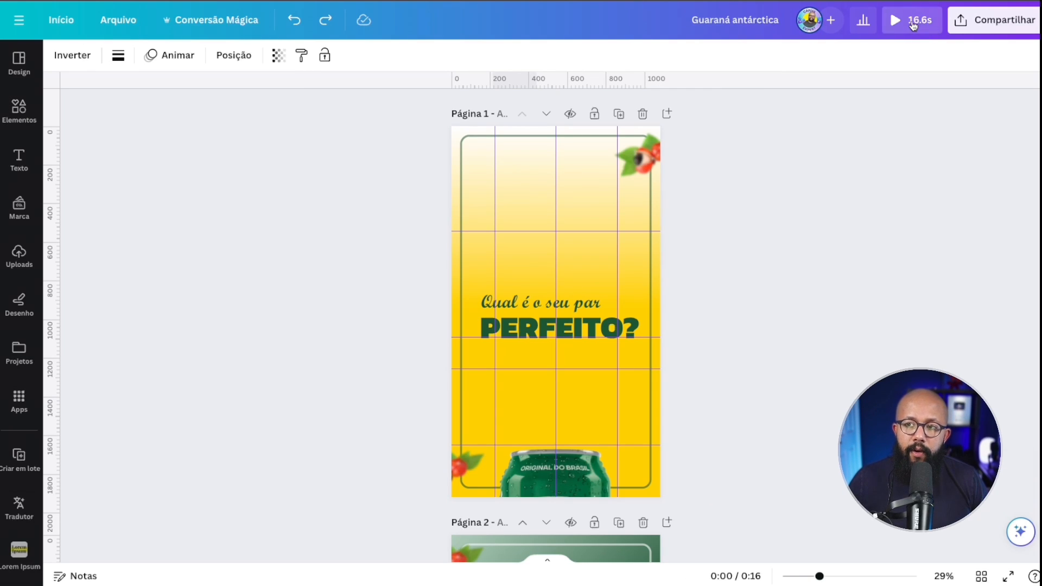
Play a preview of the finished Guaraná antárctica design to examine how the foods and their captions change beside the drink.
{"action": "left_click", "coordinate": [914, 21]}
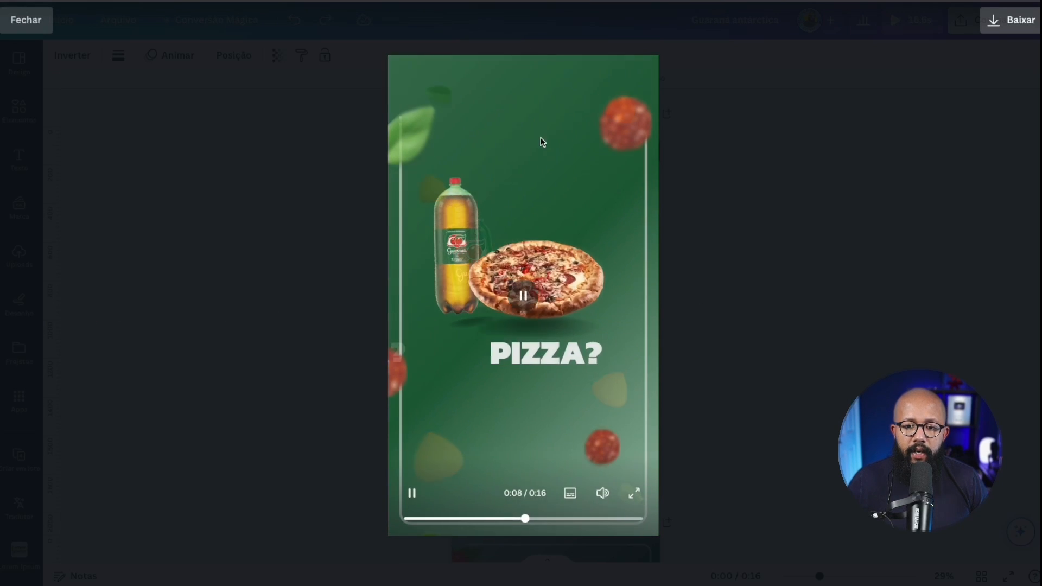
{"action": "left_click", "coordinate": [808, 258]}
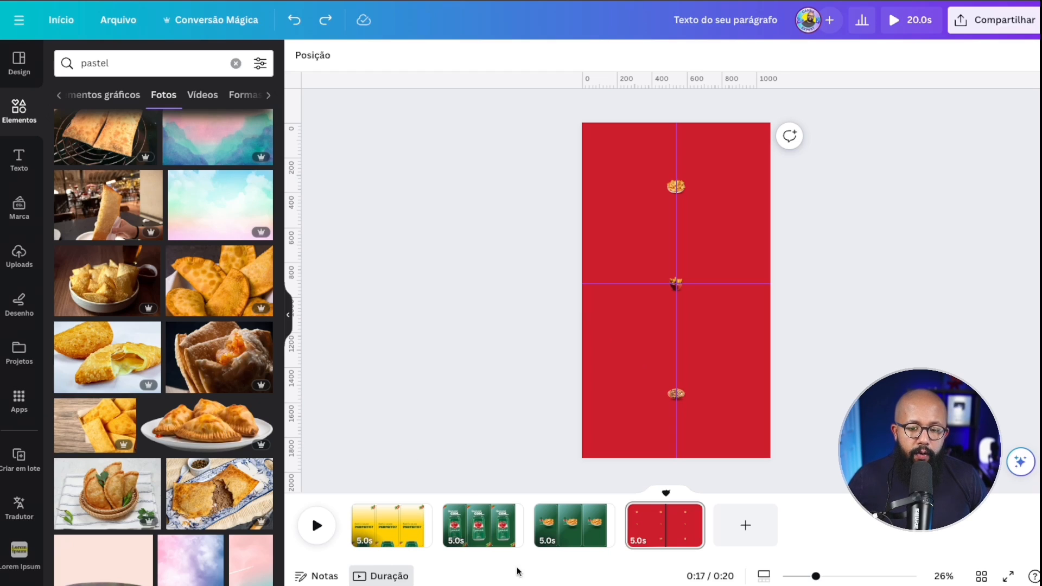
Paste the food-name text group onto the red page, shrink its text to about 72.5, and shift it sideways to show COXINHA?
{"action": "key", "text": "ctrl+v"}
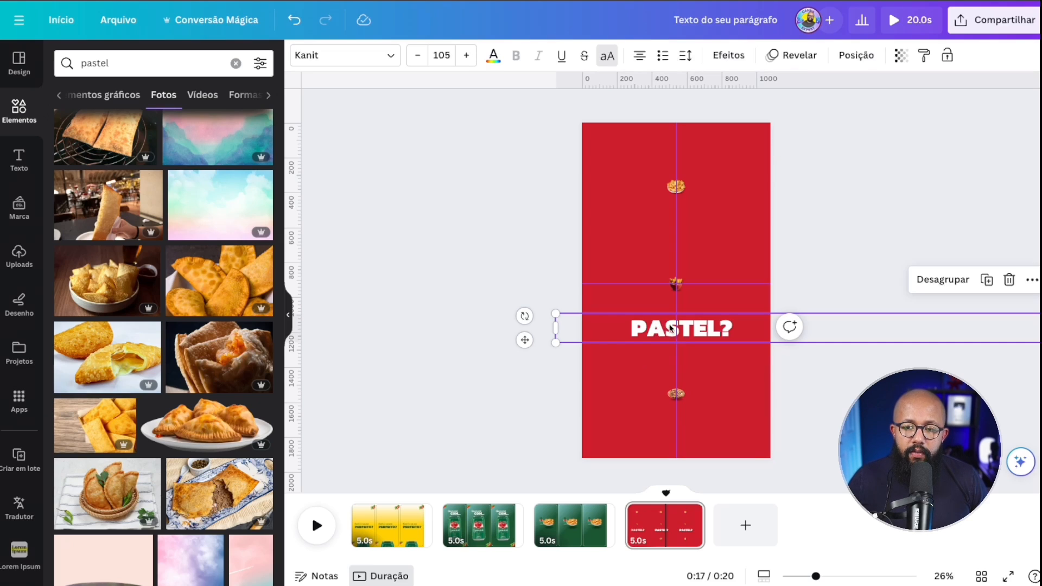
{"action": "left_click_drag", "start_coordinate": [553, 309], "coordinate": [963, 336]}
{"action": "left_click_drag", "start_coordinate": [763, 318], "coordinate": [697, 348]}
{"action": "scroll", "coordinate": [754, 364], "scroll_direction": "down", "scroll_amount": 5}
{"action": "left_click_drag", "start_coordinate": [999, 311], "coordinate": [755, 313]}
{"action": "scroll", "coordinate": [758, 293], "scroll_direction": "up", "scroll_amount": 3}
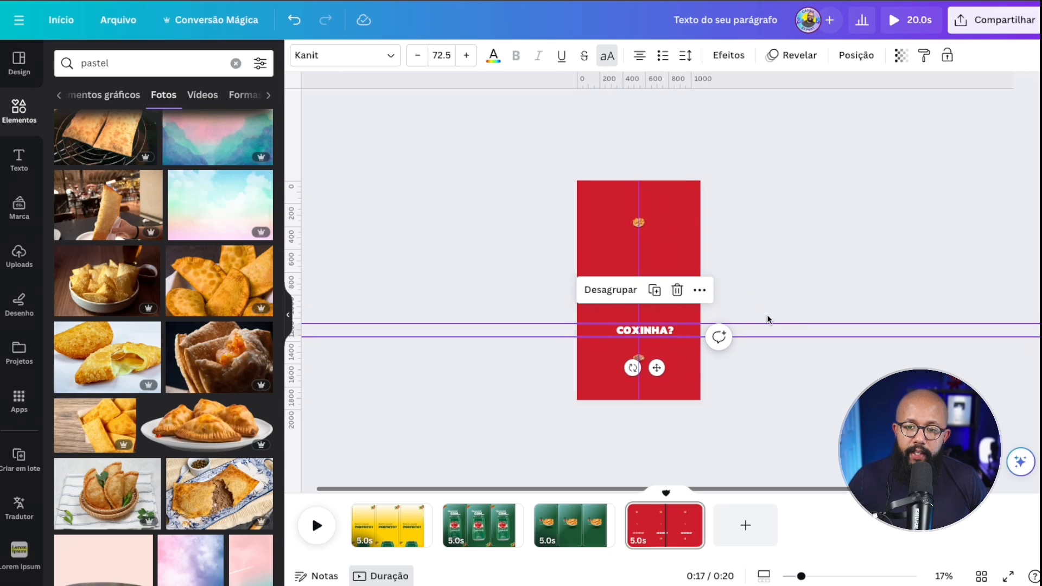
Slide the grouped words across the red page until PASTEL? shows, and ungroup them.
{"action": "left_click_drag", "start_coordinate": [593, 333], "coordinate": [668, 346]}
{"action": "left_click_drag", "start_coordinate": [851, 338], "coordinate": [814, 326]}
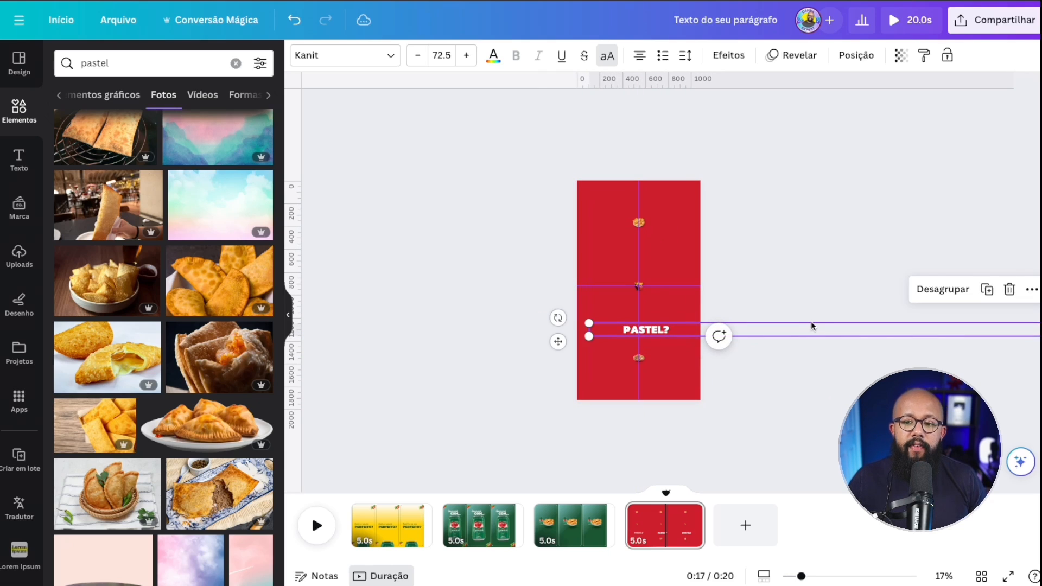
{"action": "left_click", "coordinate": [945, 289]}
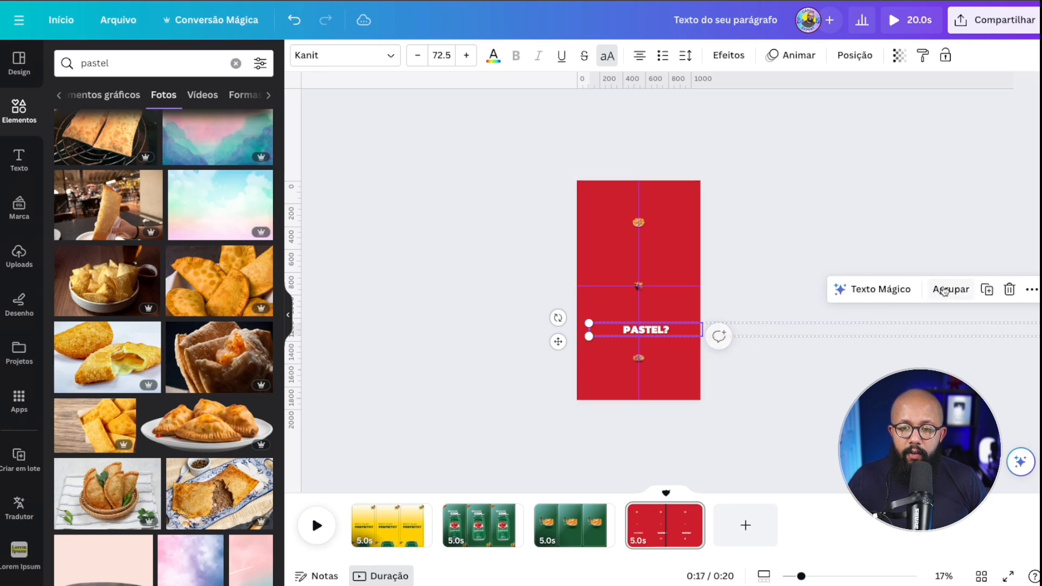
Set the vertical guide on the red page's centre and gather PASTEL?, COXINHA? and PIZZA? as separate texts on the page.
{"action": "left_click", "coordinate": [782, 212]}
{"action": "left_click_drag", "start_coordinate": [677, 330], "coordinate": [646, 330]}
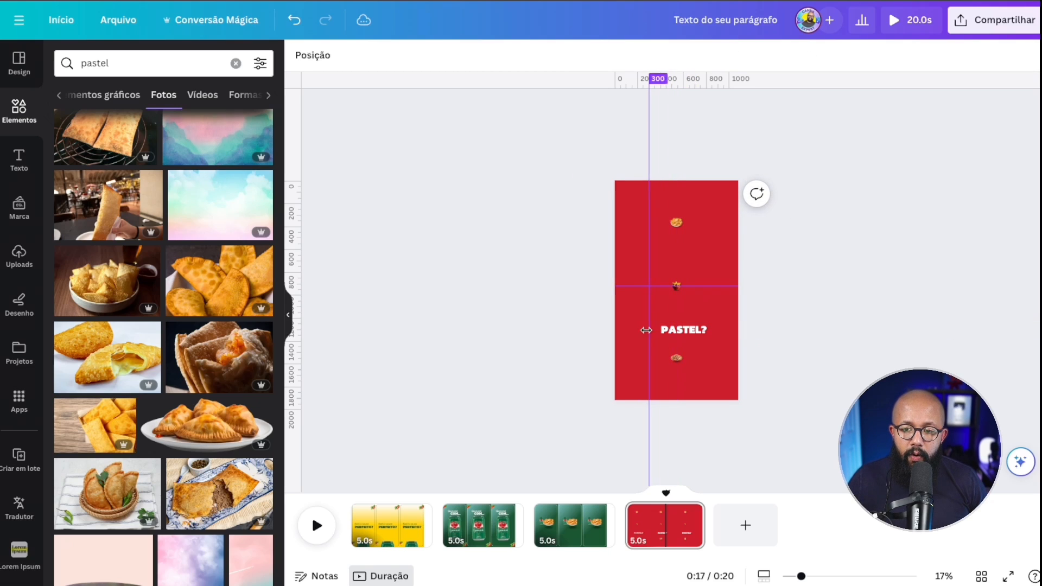
{"action": "scroll", "coordinate": [711, 294], "scroll_direction": "up", "scroll_amount": 5}
{"action": "left_click_drag", "start_coordinate": [615, 295], "coordinate": [677, 293]}
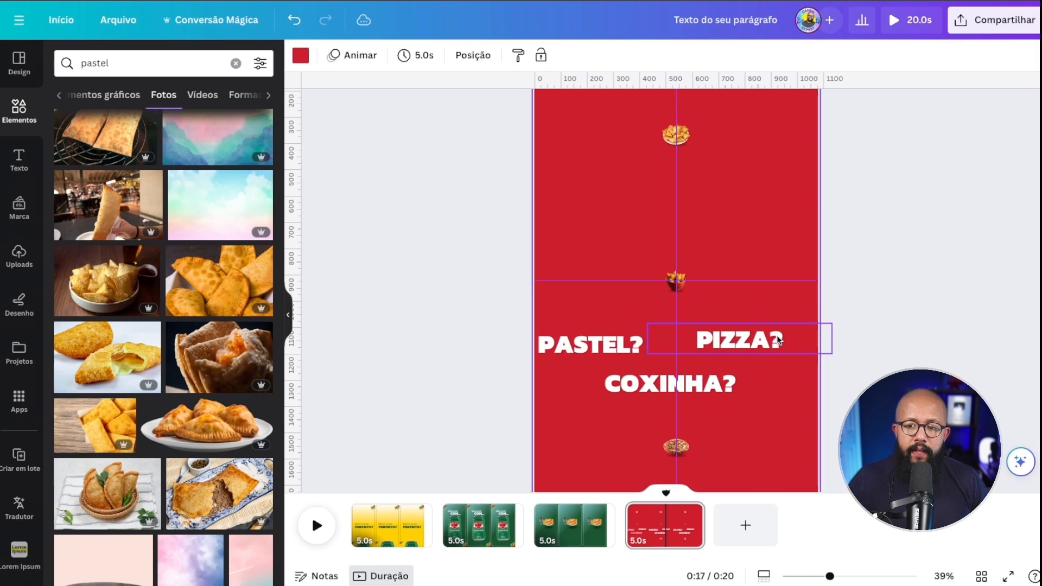
{"action": "left_click", "coordinate": [777, 340]}
Scale the three words down together to font size 19.6 and place PIZZA? at the page's right edge, level with PASTEL?
{"action": "left_click", "coordinate": [689, 381]}
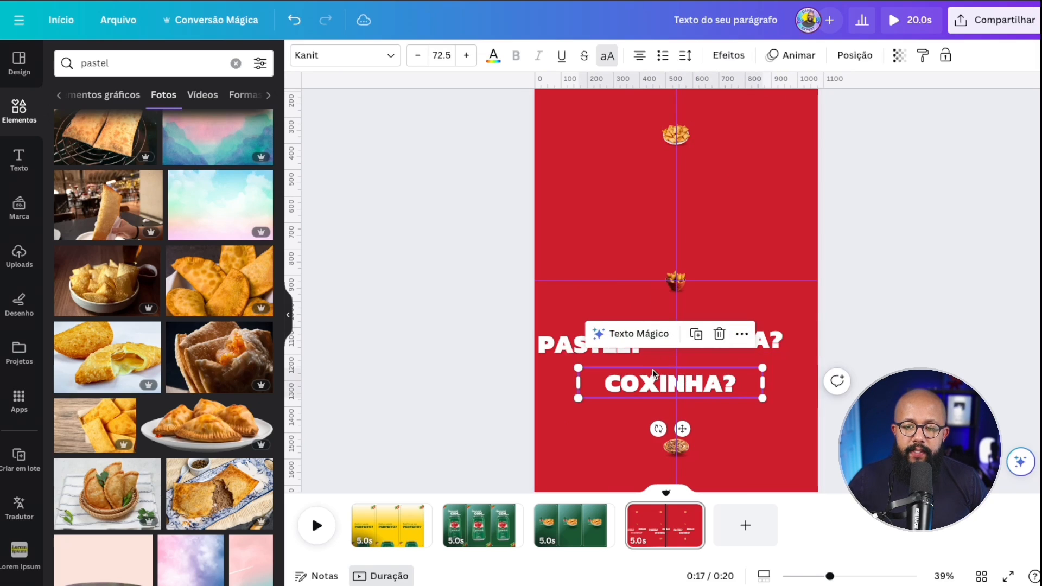
{"action": "left_click", "coordinate": [592, 353], "text": "shift"}
{"action": "left_click", "coordinate": [774, 346], "text": "shift"}
{"action": "left_click_drag", "start_coordinate": [832, 323], "coordinate": [804, 369]}
{"action": "left_click", "coordinate": [683, 349]}
{"action": "left_click", "coordinate": [600, 369]}
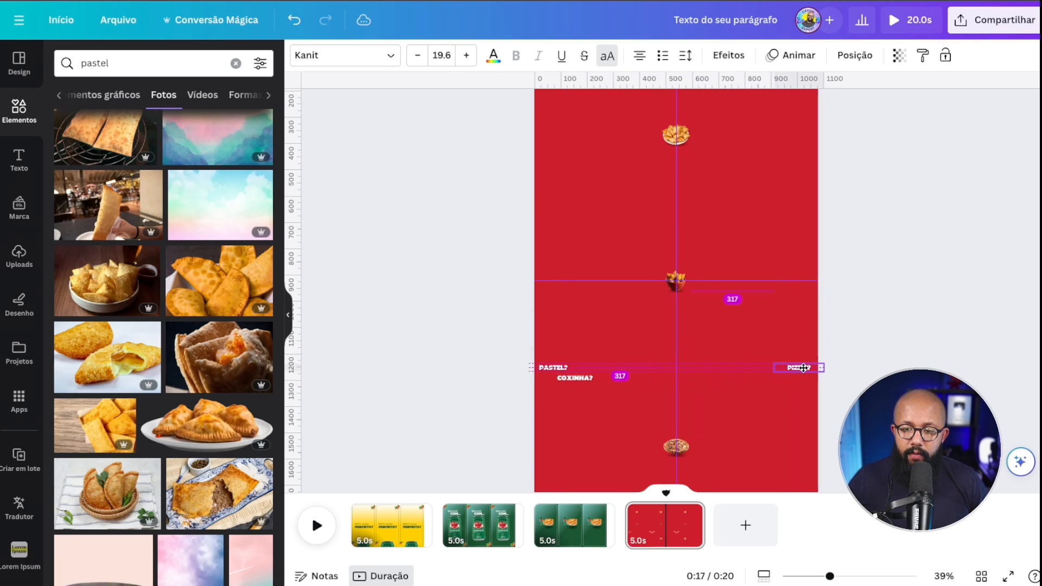
Centre COXINHA? in line between PASTEL? and PIZZA?, and place a horizontal guide along the row of words.
{"action": "left_click_drag", "start_coordinate": [587, 373], "coordinate": [687, 365]}
{"action": "left_click_drag", "start_coordinate": [568, 89], "coordinate": [575, 368]}
{"action": "left_click_drag", "start_coordinate": [688, 405], "coordinate": [688, 401]}
Group the aligned PASTEL?, COXINHA? and PIZZA? texts into one row.
{"action": "left_click", "coordinate": [492, 330]}
{"action": "left_click_drag", "start_coordinate": [488, 370], "coordinate": [932, 372]}
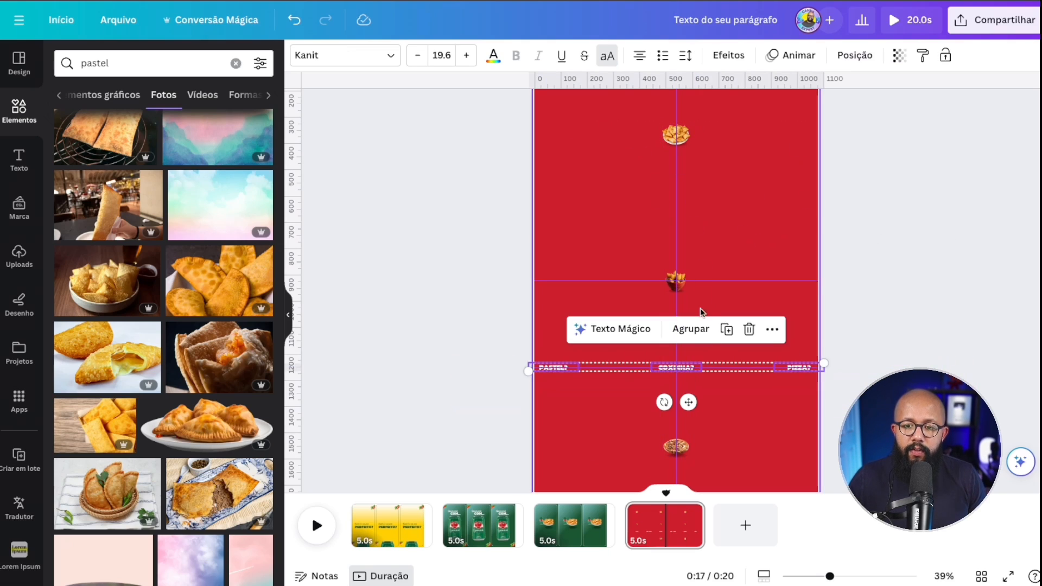
{"action": "left_click", "coordinate": [693, 331]}
Enlarge the word group to font size 80.2, nudge the food group slightly, and slide the words until COXINHA? shows on the page.
{"action": "left_click_drag", "start_coordinate": [821, 363], "coordinate": [1004, 348]}
{"action": "left_click_drag", "start_coordinate": [572, 365], "coordinate": [54, 109]}
{"action": "left_click_drag", "start_coordinate": [358, 339], "coordinate": [916, 324]}
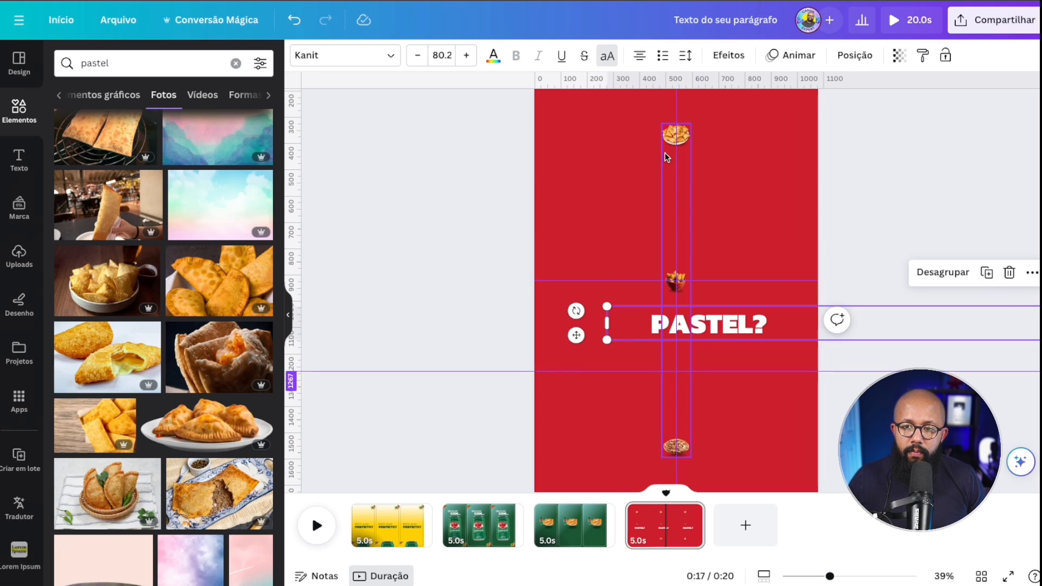
{"action": "mouse_move", "coordinate": [678, 172]}
{"action": "left_mouse_down"}
{"action": "mouse_move", "coordinate": [686, 315]}
{"action": "mouse_move", "coordinate": [688, 143]}
{"action": "mouse_move", "coordinate": [687, 176]}
{"action": "left_mouse_up"}
{"action": "left_click_drag", "start_coordinate": [747, 321], "coordinate": [444, 314]}
{"action": "left_click_drag", "start_coordinate": [791, 315], "coordinate": [646, 317]}
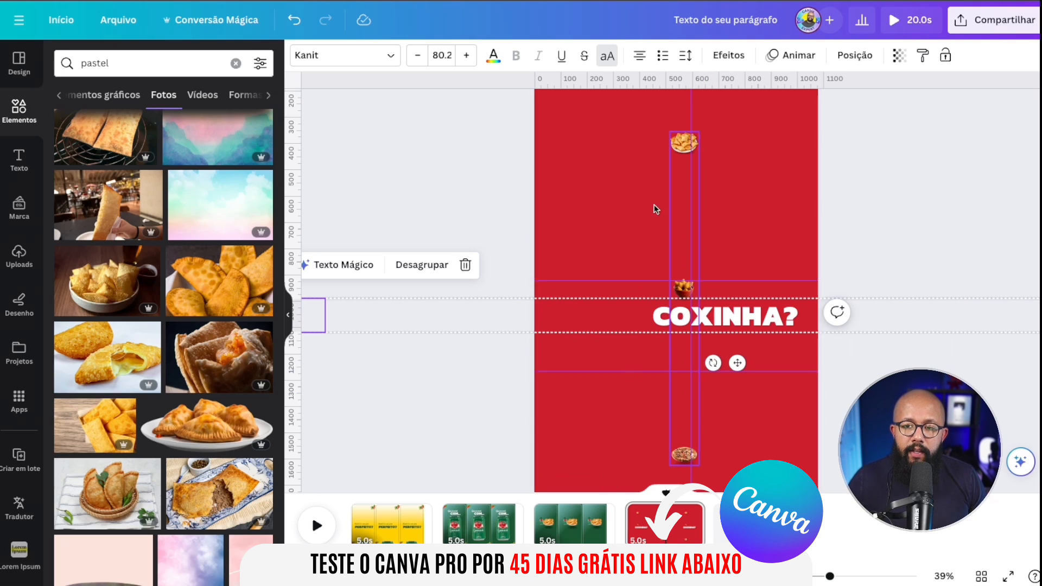
Paste the word group onto the green page with the pastel plate, placing PASTEL? beneath the plate at font size 105.
{"action": "left_click", "coordinate": [562, 518]}
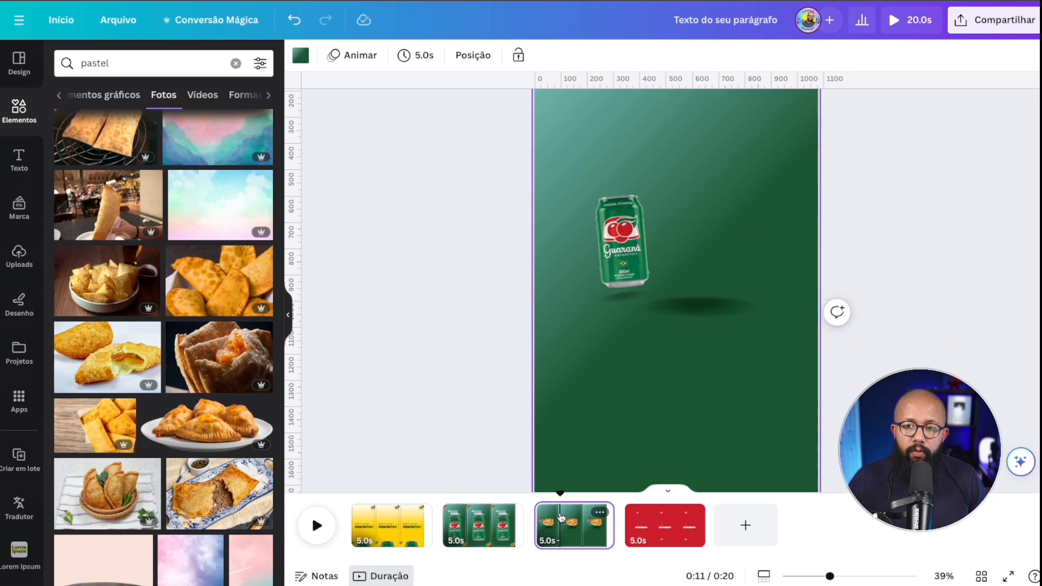
{"action": "left_click", "coordinate": [692, 237]}
{"action": "key", "text": "ctrl+minus"}
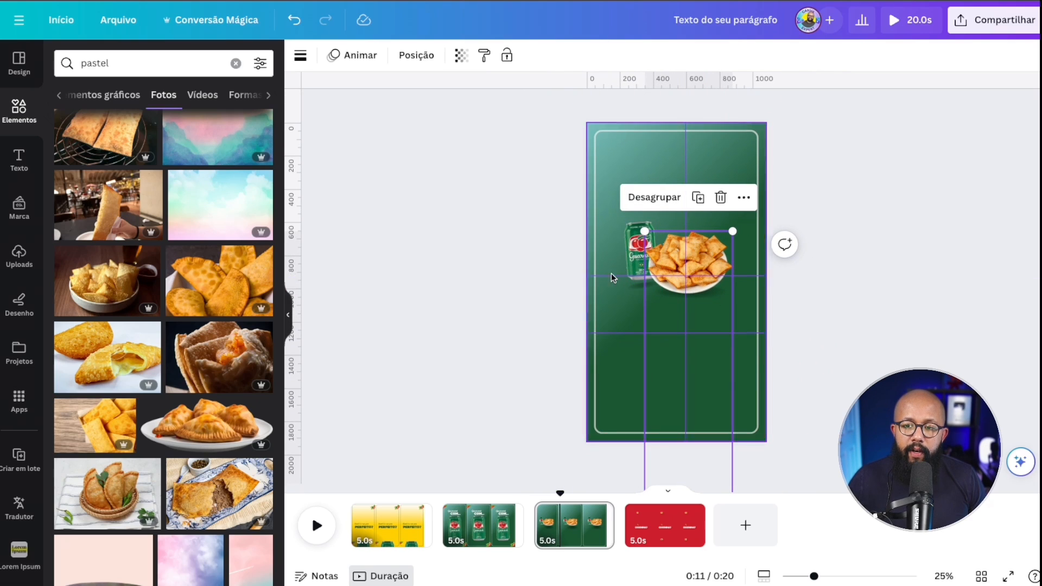
{"action": "key", "text": "ctrl+plus"}
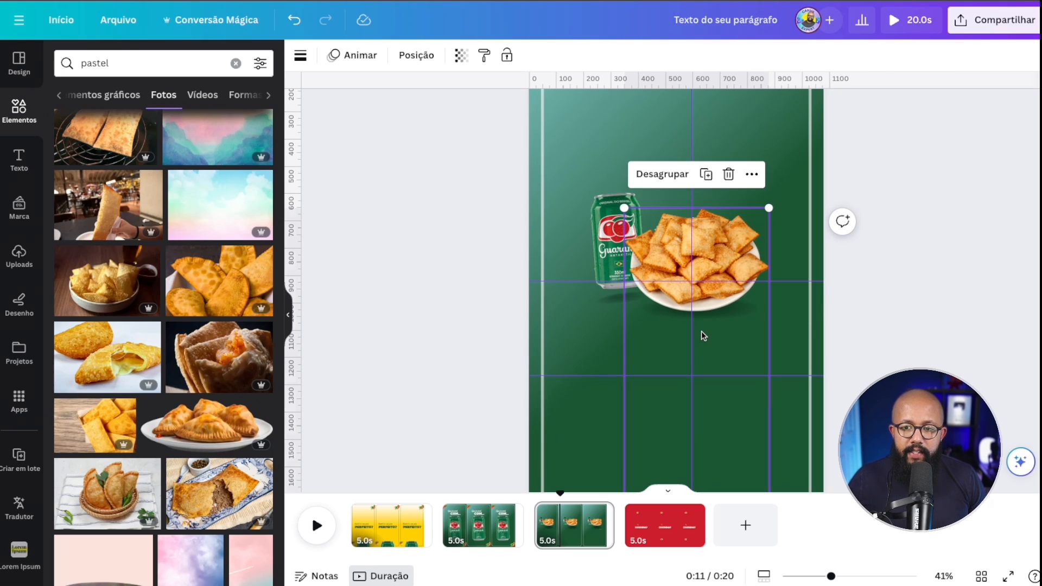
{"action": "key", "text": "ctrl+v"}
{"action": "left_click_drag", "start_coordinate": [704, 334], "coordinate": [721, 339]}
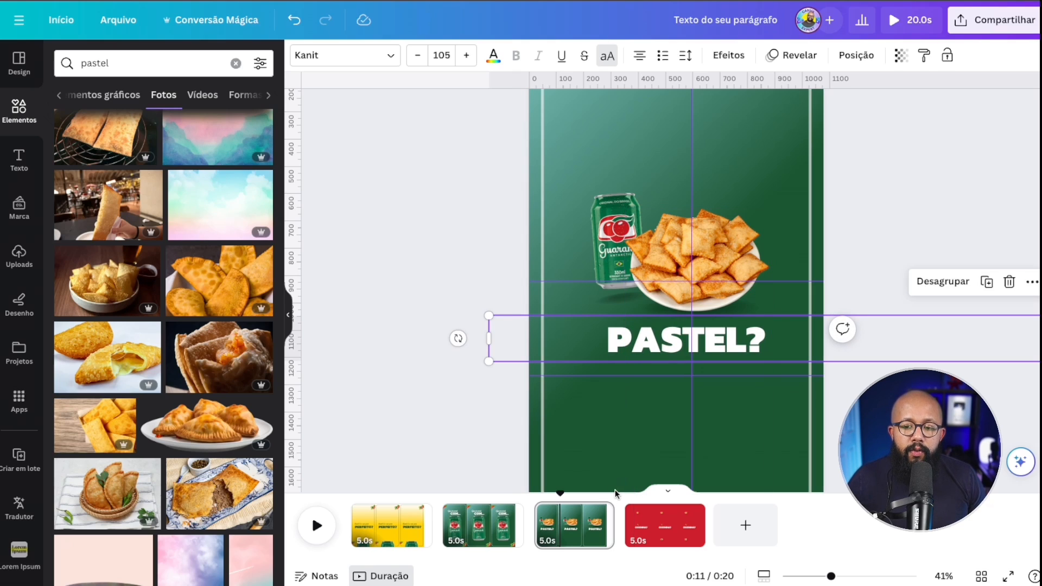
Duplicate the green pastel page and shift the copy's food group until the coxinha bowl sits beside the Guaraná can.
{"action": "right_click", "coordinate": [581, 529]}
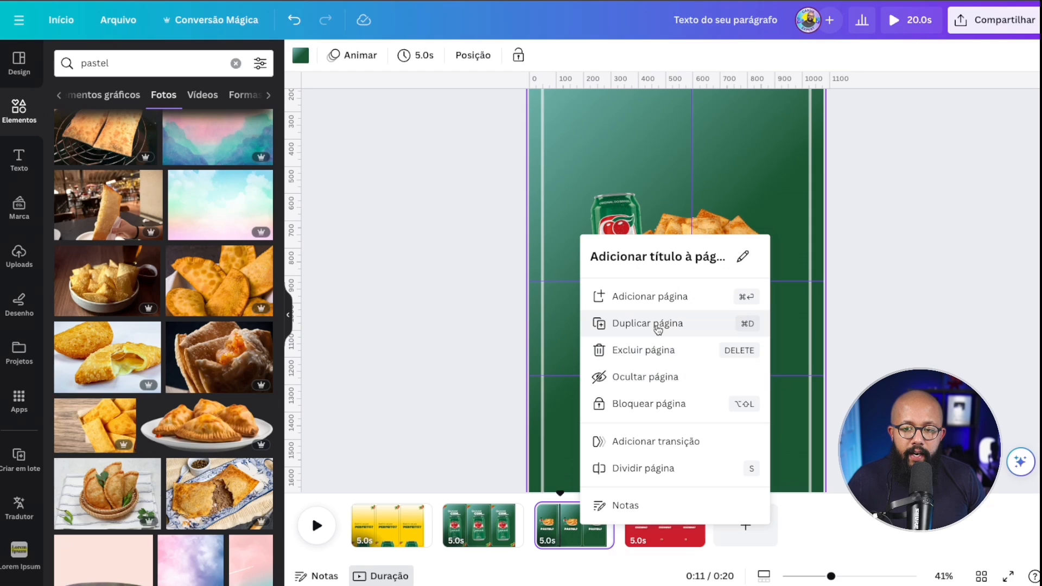
{"action": "left_click", "coordinate": [658, 324]}
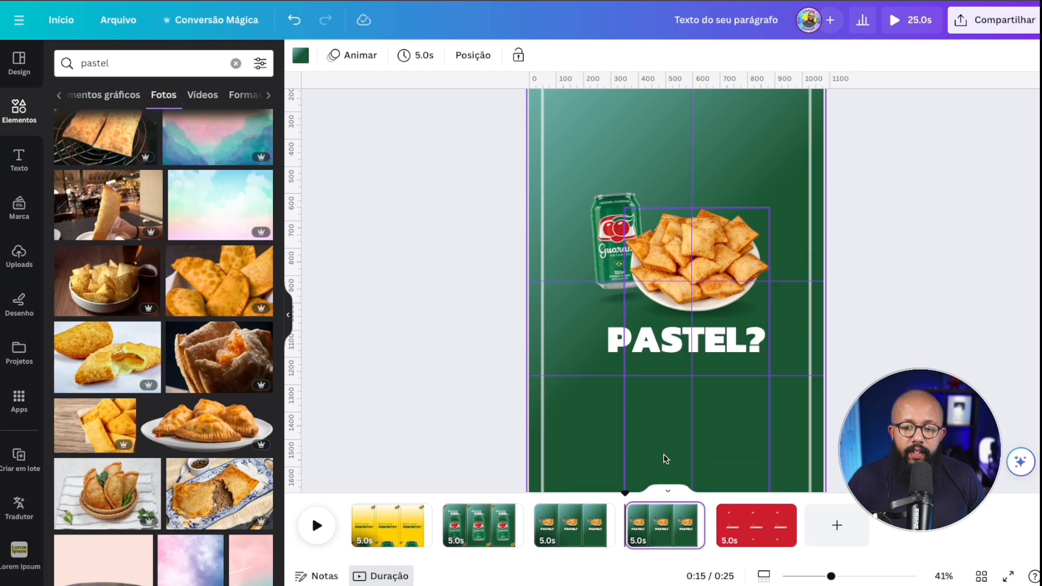
{"action": "left_click", "coordinate": [746, 339]}
{"action": "left_click_drag", "start_coordinate": [719, 415], "coordinate": [716, 98]}
{"action": "left_click_drag", "start_coordinate": [713, 406], "coordinate": [716, 249]}
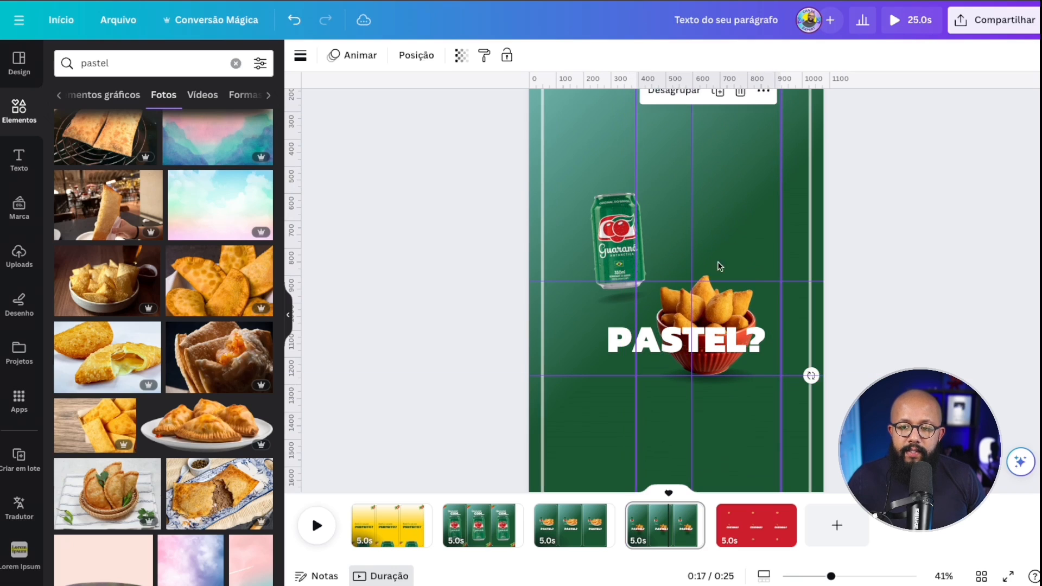
{"action": "left_click_drag", "start_coordinate": [720, 444], "coordinate": [703, 366]}
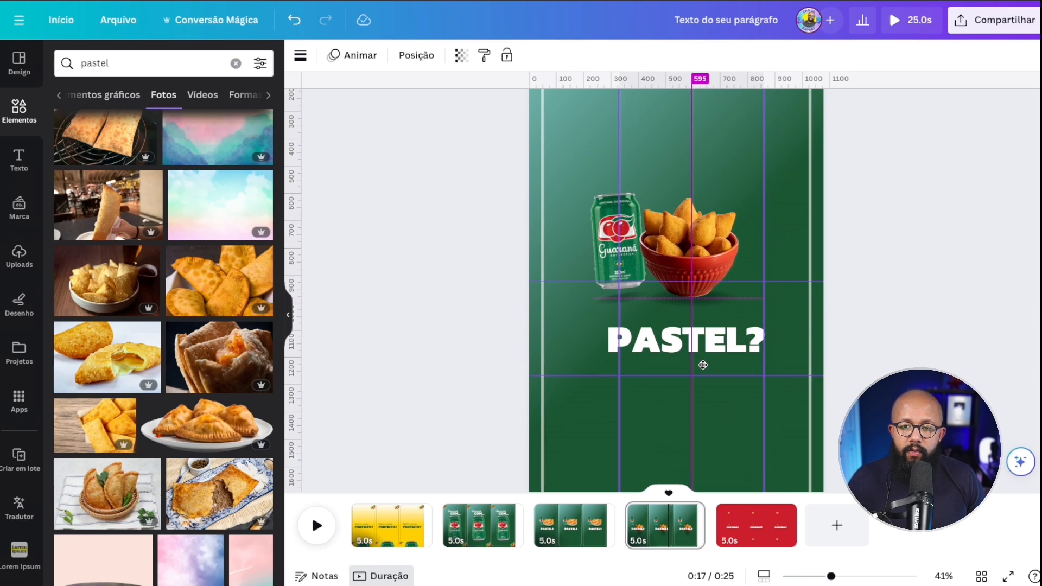
{"action": "left_click_drag", "start_coordinate": [686, 235], "coordinate": [685, 236]}
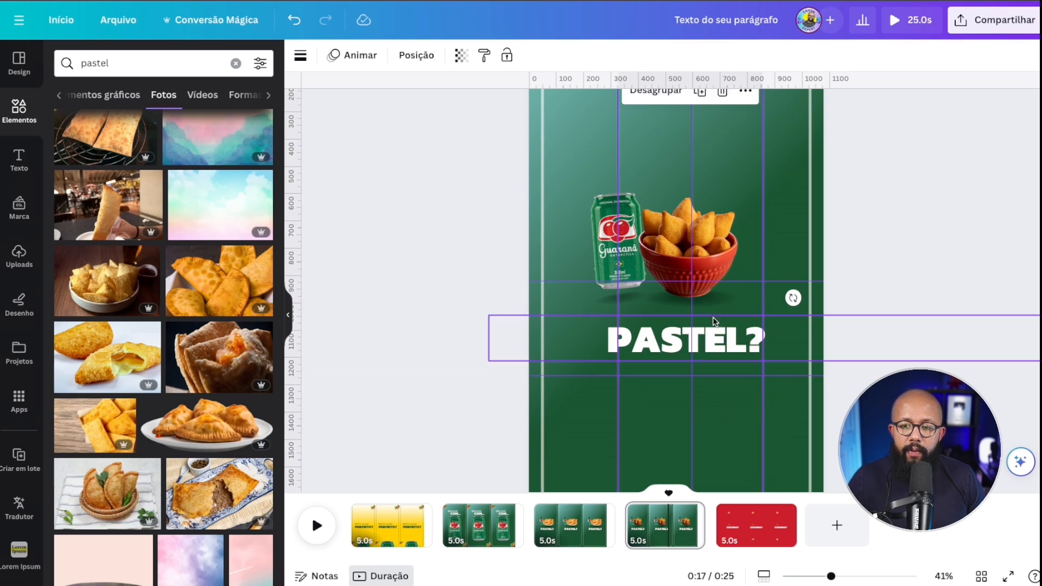
Slide the word group on the duplicated page until COXINHA? sits centred beneath the bowl.
{"action": "left_click", "coordinate": [909, 342]}
{"action": "left_click", "coordinate": [791, 337]}
{"action": "left_click_drag", "start_coordinate": [791, 337], "coordinate": [410, 340]}
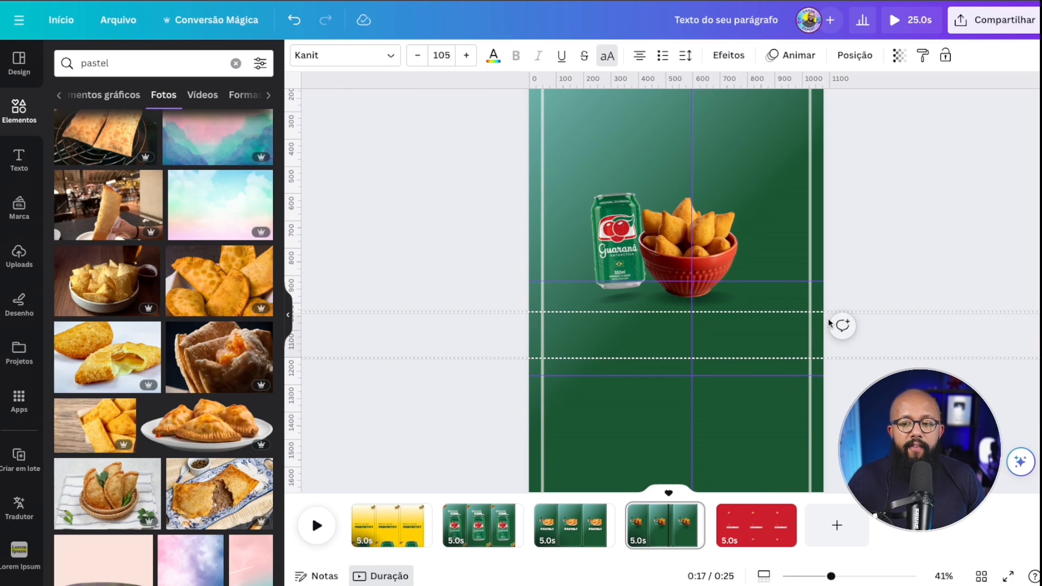
{"action": "left_click_drag", "start_coordinate": [802, 332], "coordinate": [512, 341]}
{"action": "left_click_drag", "start_coordinate": [771, 340], "coordinate": [705, 333]}
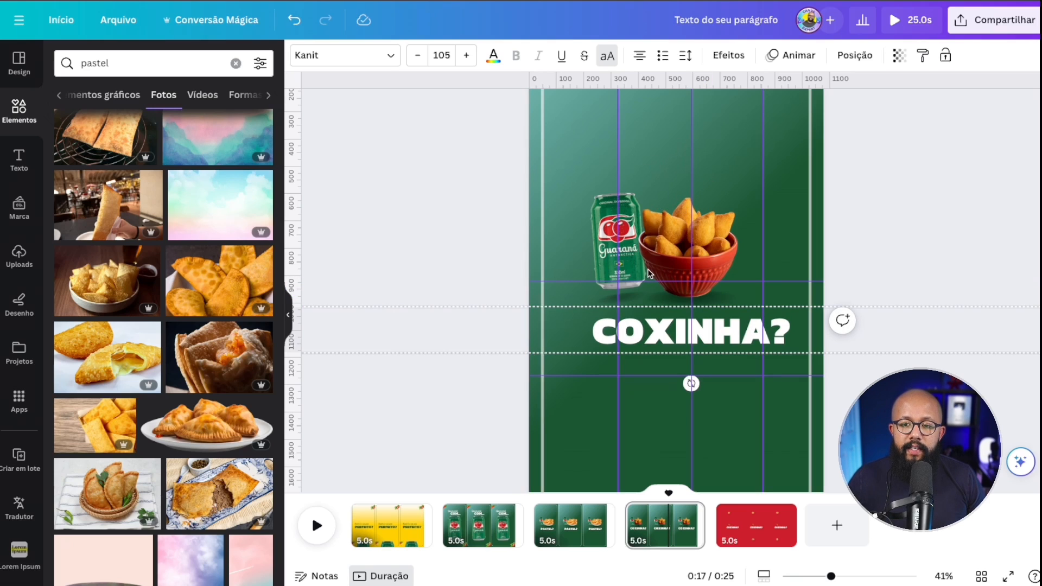
Duplicate the coxinha page and shift the copy's food group until the pizza sits beside the can.
{"action": "right_click", "coordinate": [663, 524]}
{"action": "left_click", "coordinate": [751, 321]}
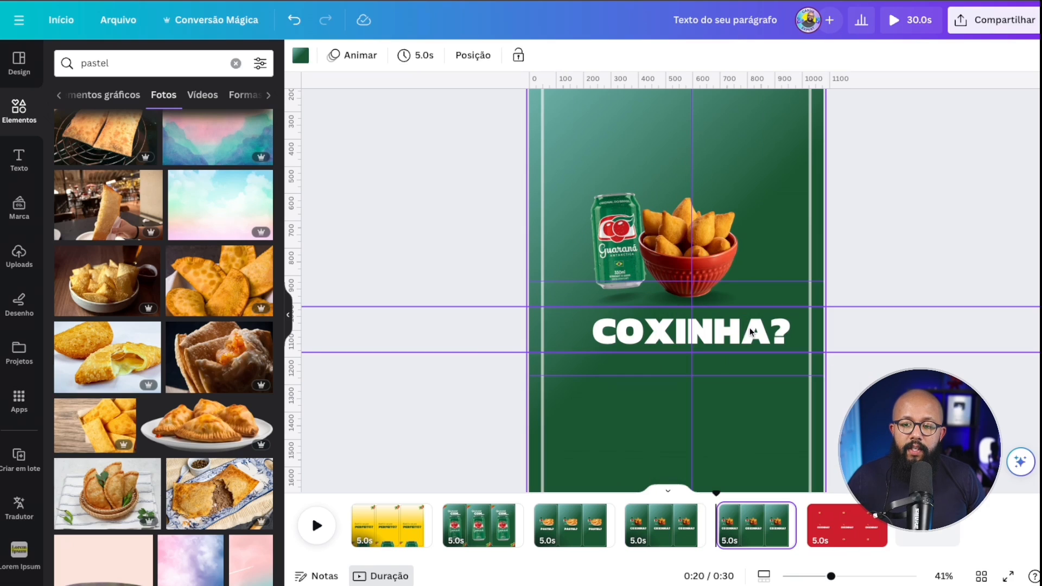
{"action": "left_click", "coordinate": [722, 239]}
{"action": "left_click_drag", "start_coordinate": [722, 240], "coordinate": [716, 146]}
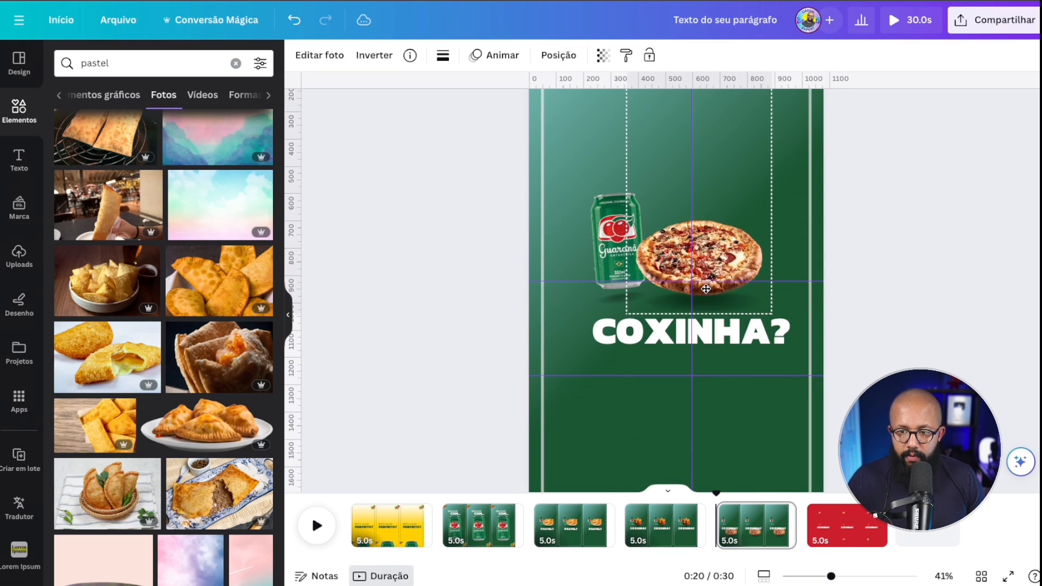
{"action": "left_click_drag", "start_coordinate": [708, 289], "coordinate": [705, 288]}
Slide the word group on the newest page until PIZZA? sits centred beneath the pizza.
{"action": "left_click", "coordinate": [693, 333]}
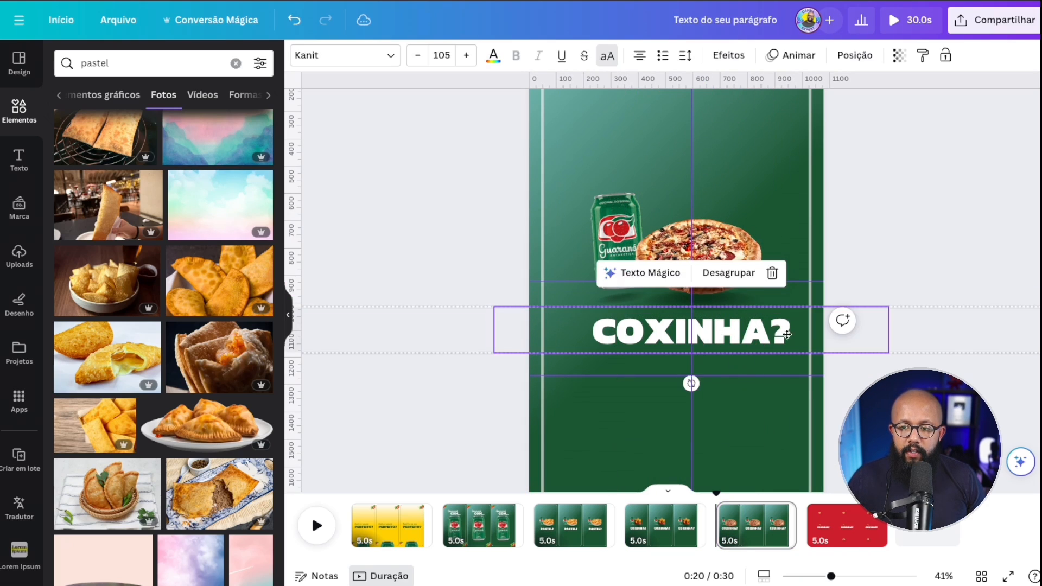
{"action": "left_click_drag", "start_coordinate": [693, 333], "coordinate": [434, 332]}
{"action": "left_click_drag", "start_coordinate": [789, 328], "coordinate": [426, 332]}
{"action": "left_click_drag", "start_coordinate": [826, 322], "coordinate": [662, 342]}
{"action": "scroll", "coordinate": [671, 341], "scroll_direction": "down", "scroll_amount": 3}
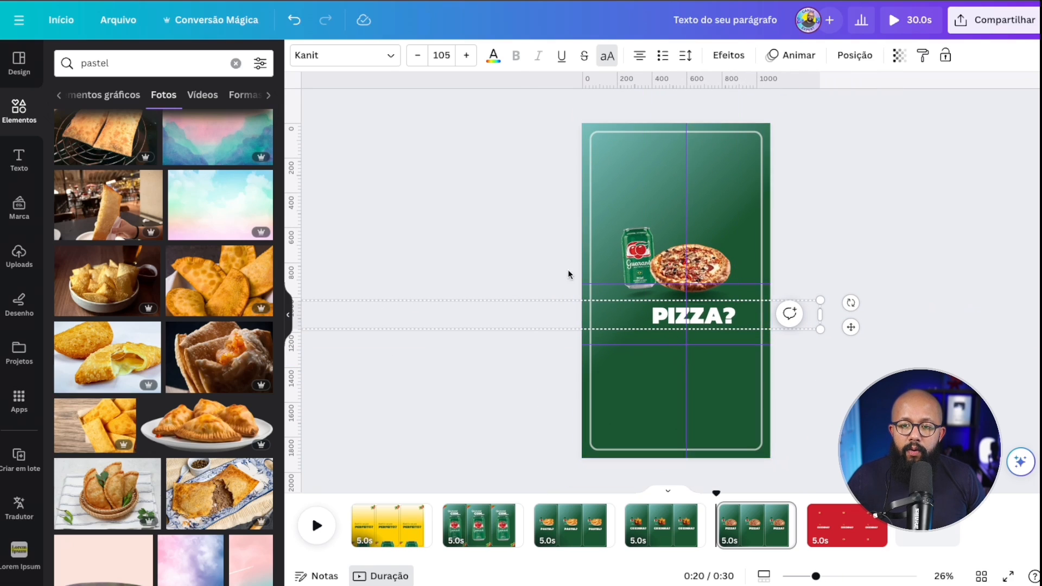
Add blurred tomato slices and basil leaves around the edges of the green pastel page.
{"action": "left_click", "coordinate": [594, 524]}
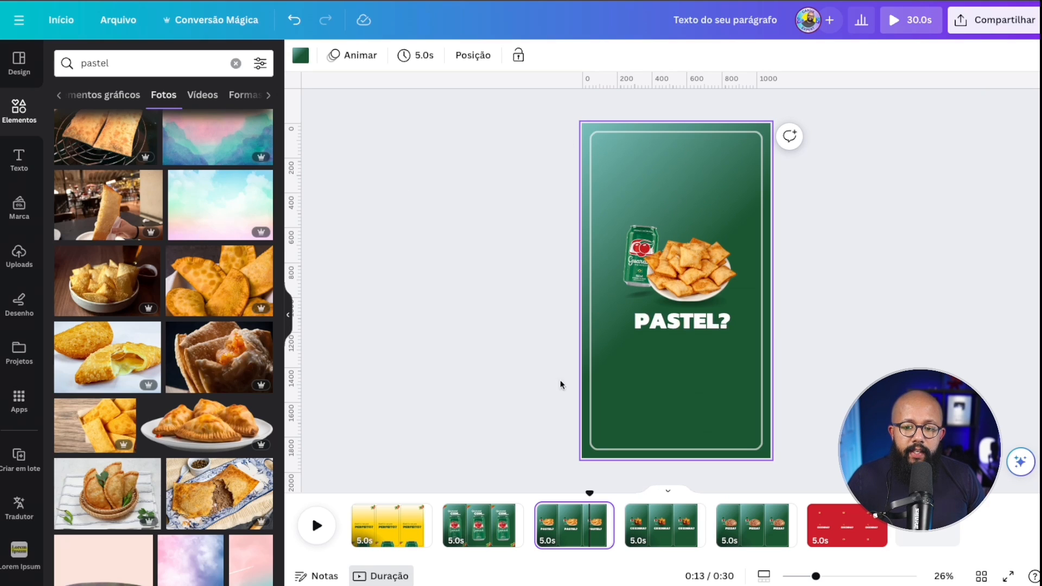
{"action": "left_click", "coordinate": [553, 511]}
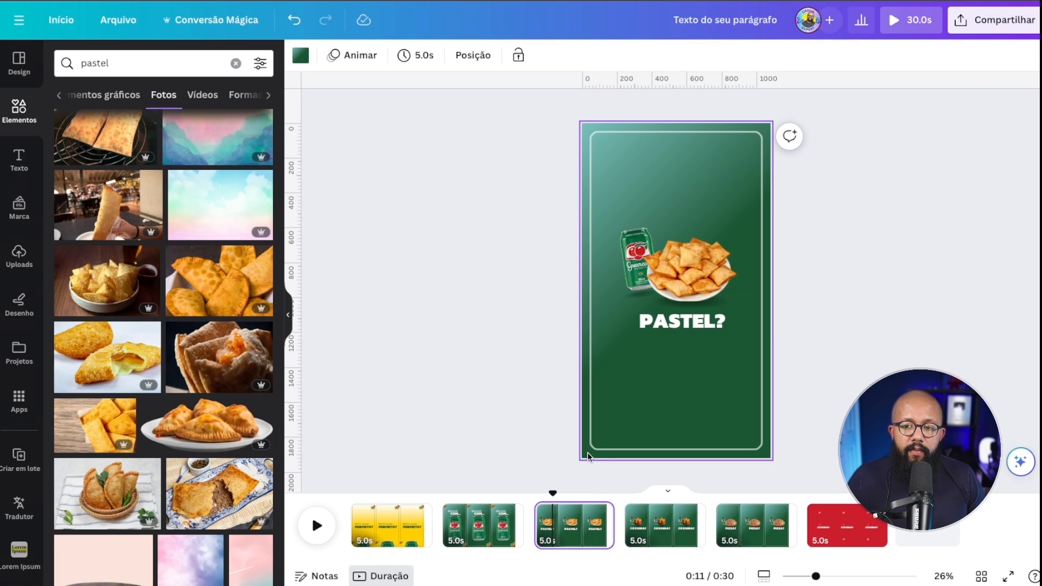
{"action": "left_click", "coordinate": [677, 349]}
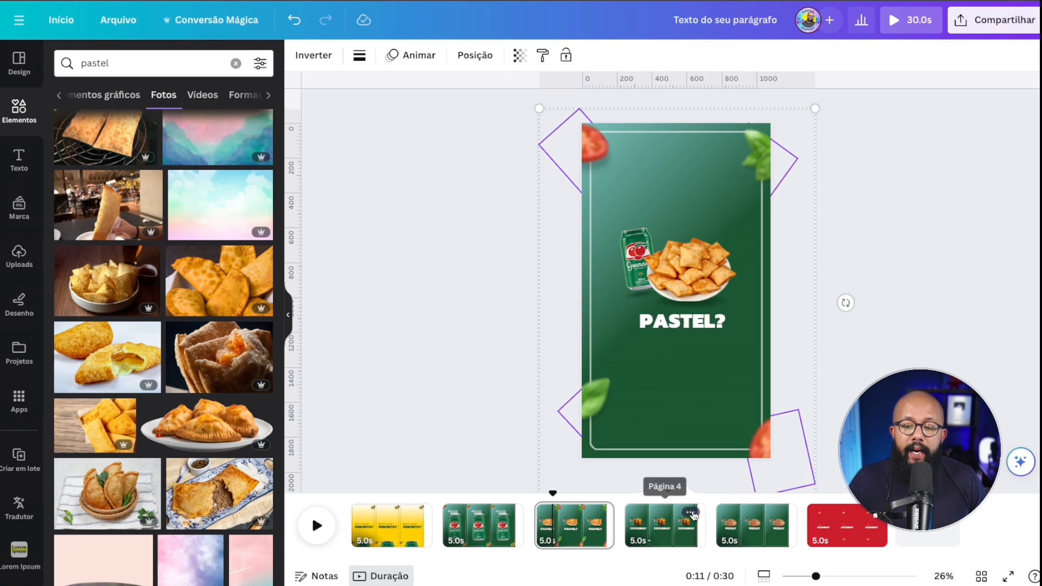
Scatter coxinhas and green leaves around the coxinha page, and pepperoni slices and basil leaves around the pizza page.
{"action": "left_click", "coordinate": [681, 524]}
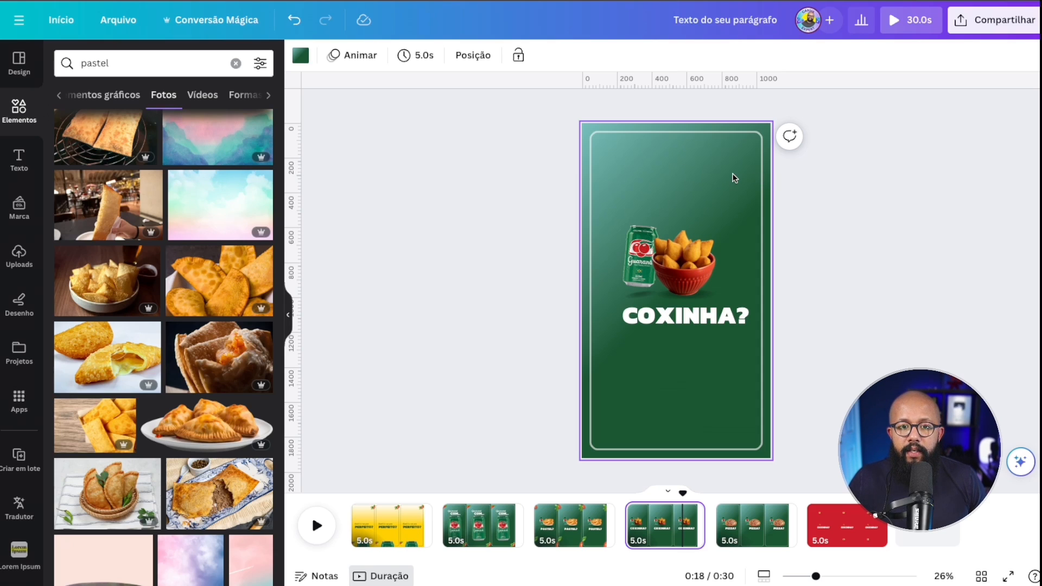
{"action": "key", "text": "ctrl+v"}
{"action": "left_click_drag", "start_coordinate": [731, 175], "coordinate": [719, 262]}
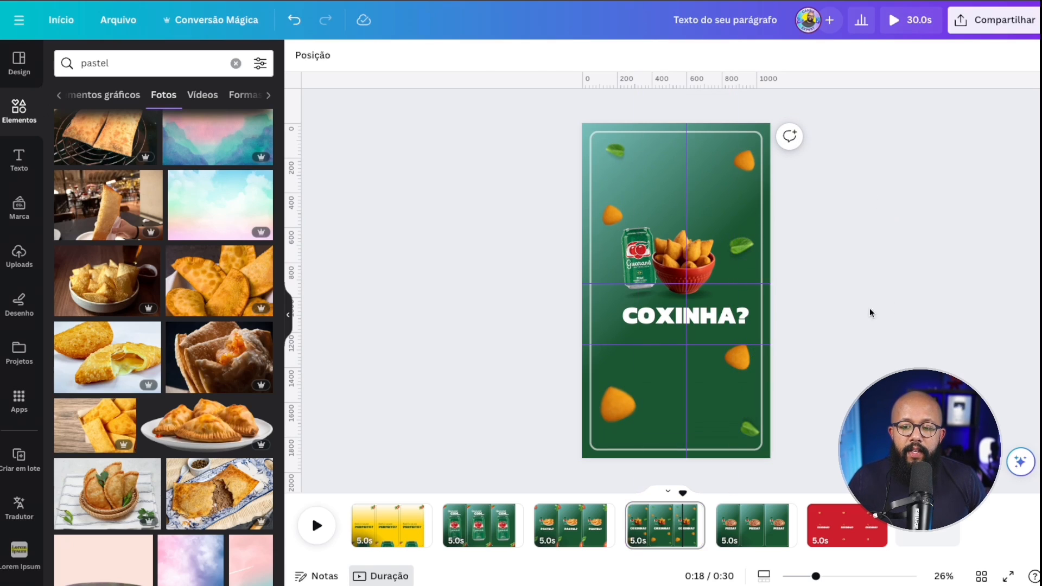
{"action": "left_click", "coordinate": [748, 534]}
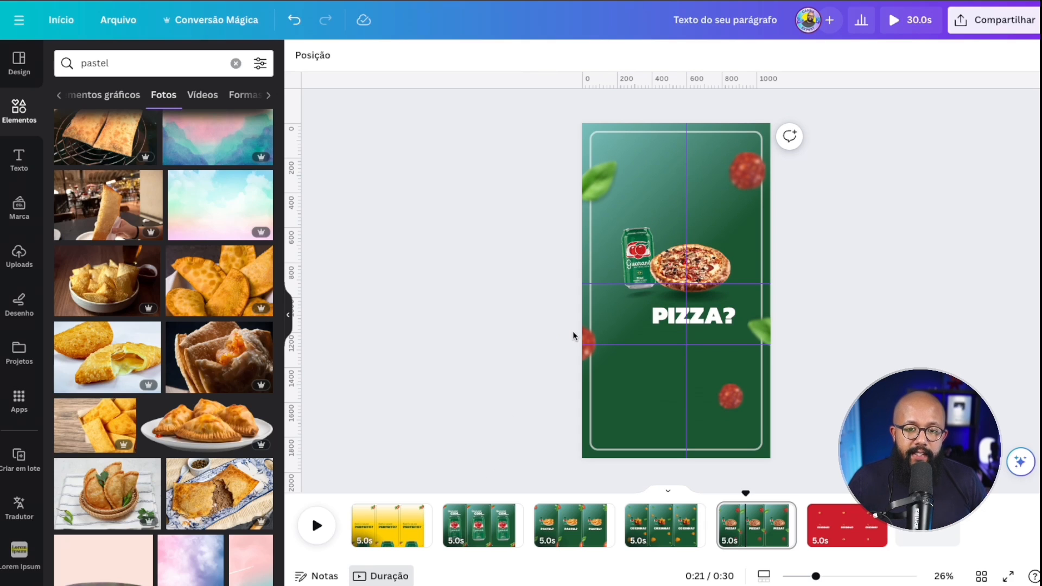
Reorder the pizza page's background gradient by moving its light teal colour from first to last, after the two dark greens.
{"action": "left_click", "coordinate": [636, 427]}
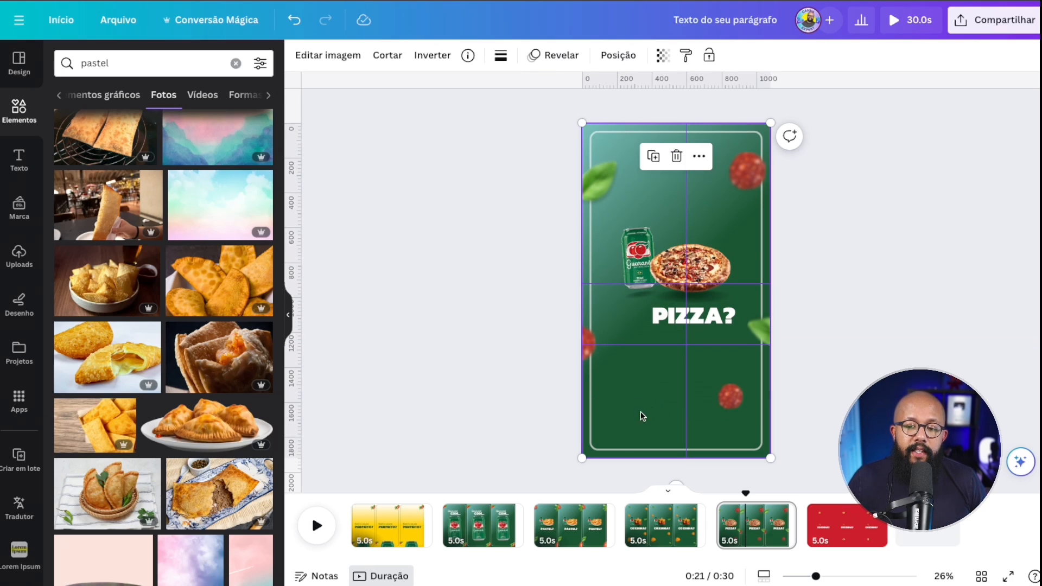
{"action": "left_click", "coordinate": [619, 55]}
{"action": "scroll", "coordinate": [183, 570], "scroll_direction": "down", "scroll_amount": 1}
{"action": "left_click", "coordinate": [184, 570]}
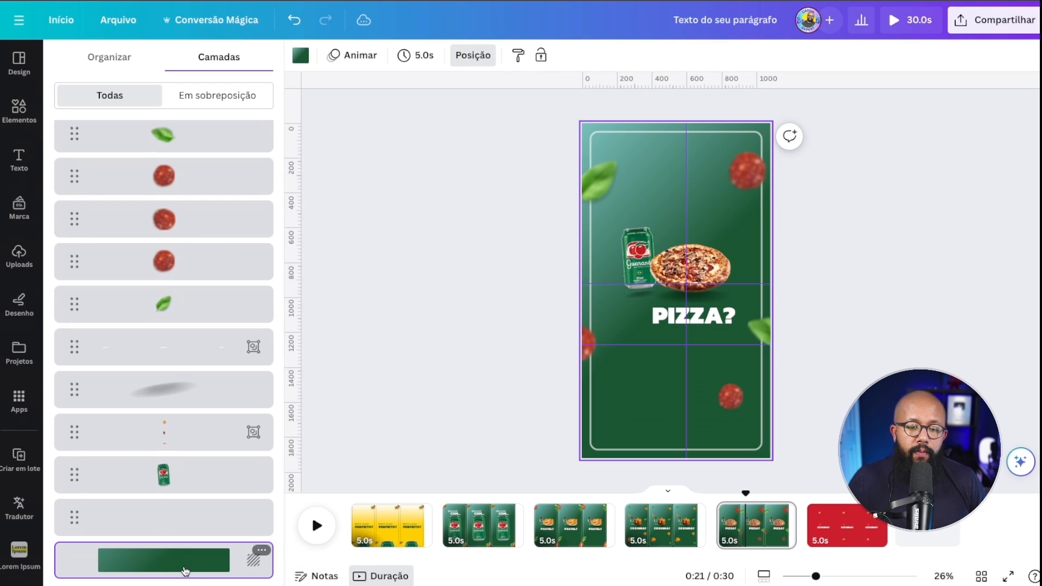
{"action": "left_click", "coordinate": [303, 56]}
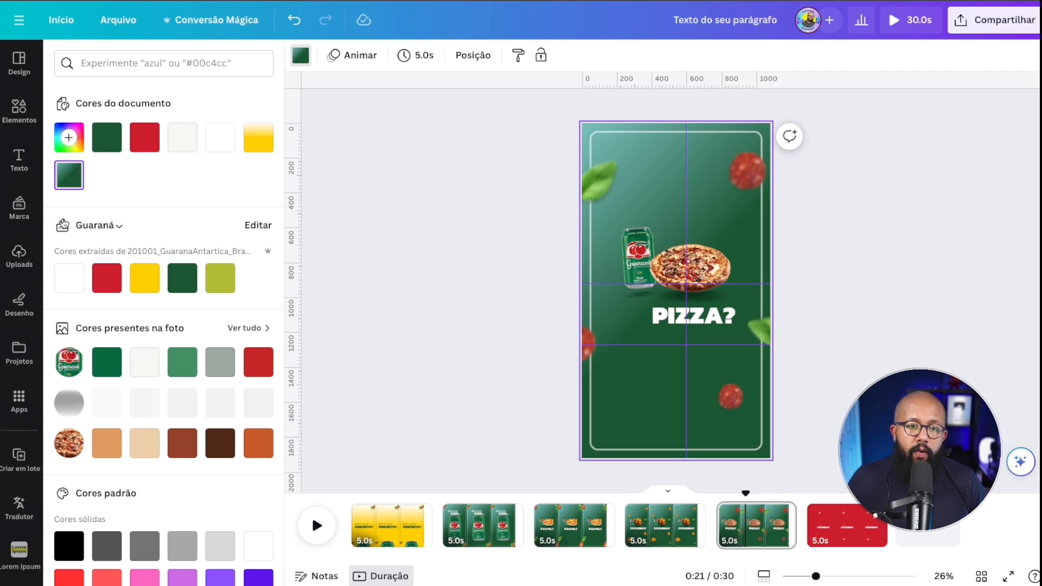
{"action": "left_click", "coordinate": [71, 177]}
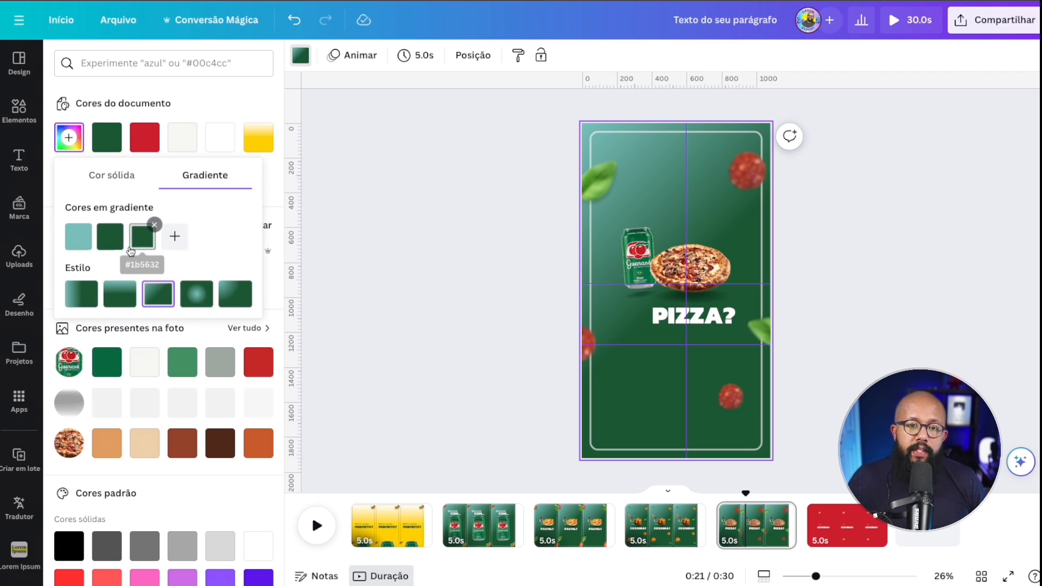
{"action": "left_click_drag", "start_coordinate": [79, 238], "coordinate": [162, 238]}
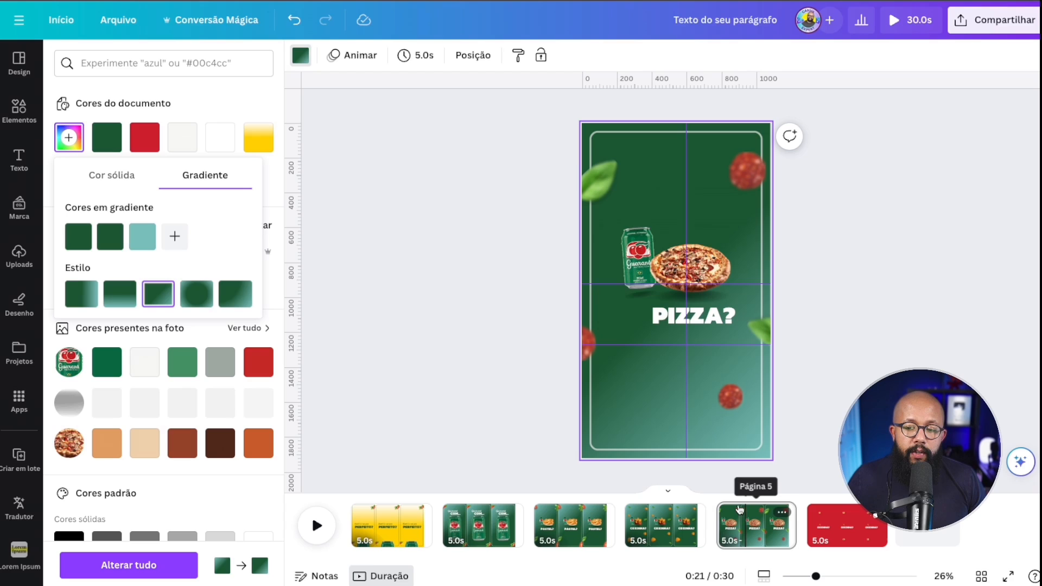
Duplicate the yellow opening page and move the copy to directly after the pizza page.
{"action": "left_click", "coordinate": [663, 496]}
{"action": "left_click_drag", "start_coordinate": [665, 497], "coordinate": [750, 495]}
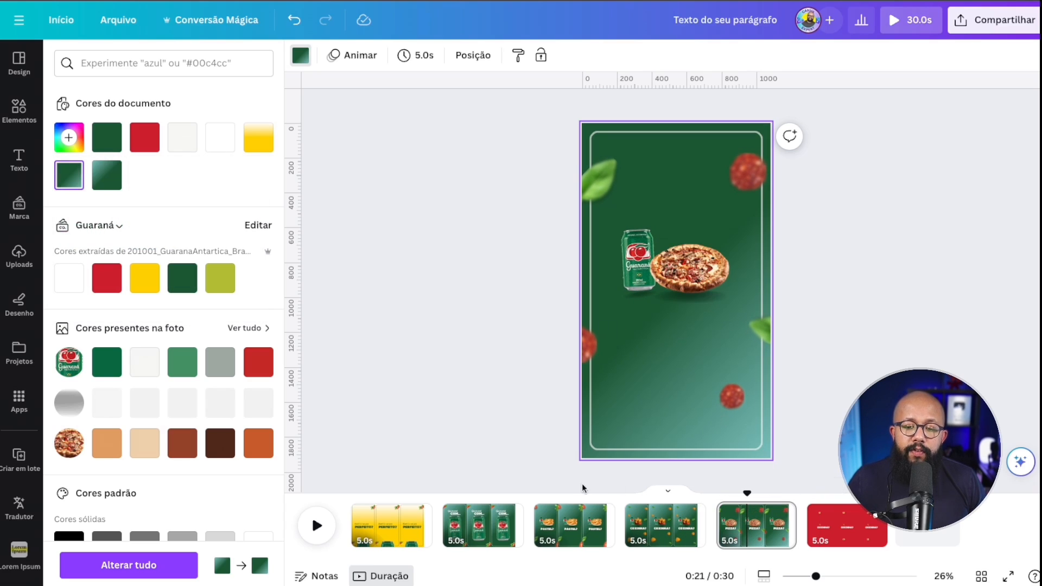
{"action": "left_click", "coordinate": [383, 524]}
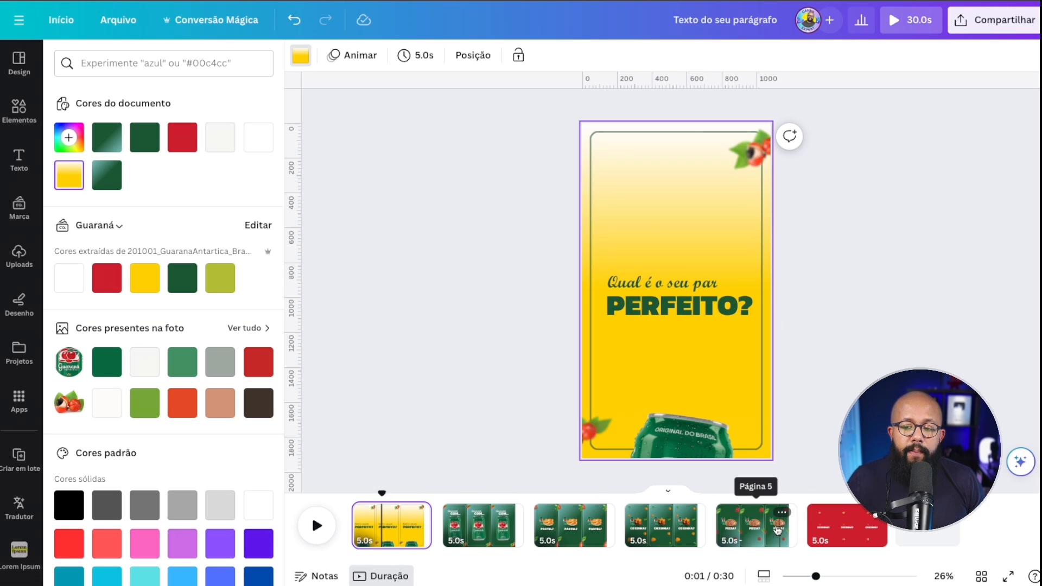
{"action": "left_click", "coordinate": [754, 533]}
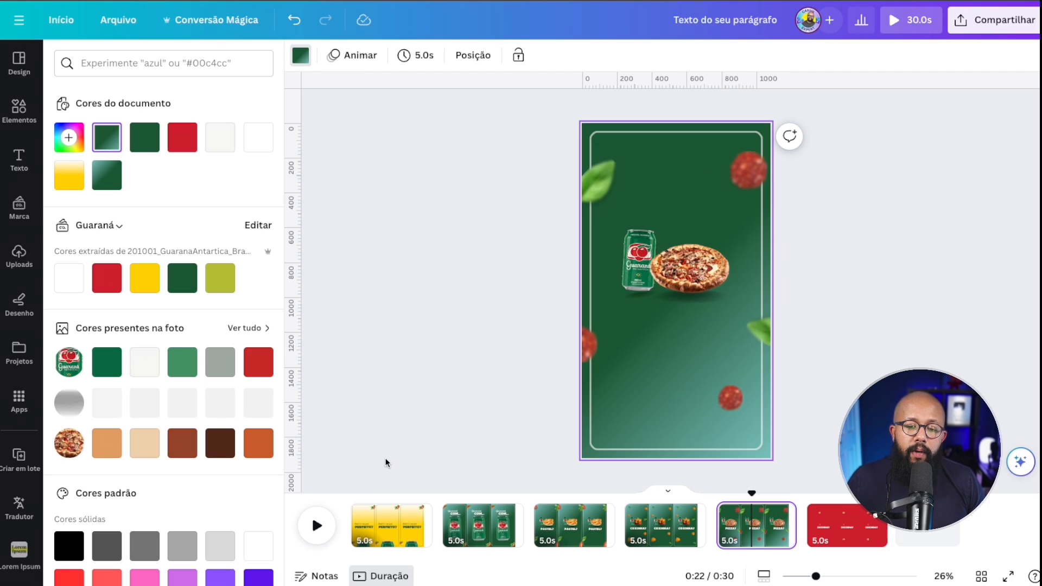
{"action": "left_click", "coordinate": [408, 543]}
{"action": "left_click", "coordinate": [417, 512]}
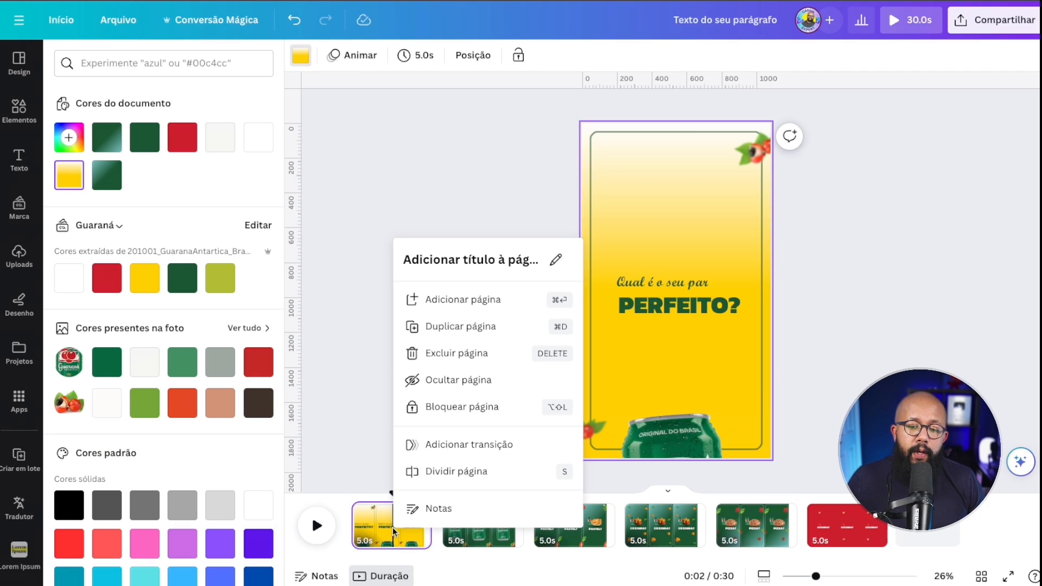
{"action": "left_click", "coordinate": [440, 327]}
{"action": "left_click_drag", "start_coordinate": [483, 524], "coordinate": [647, 526]}
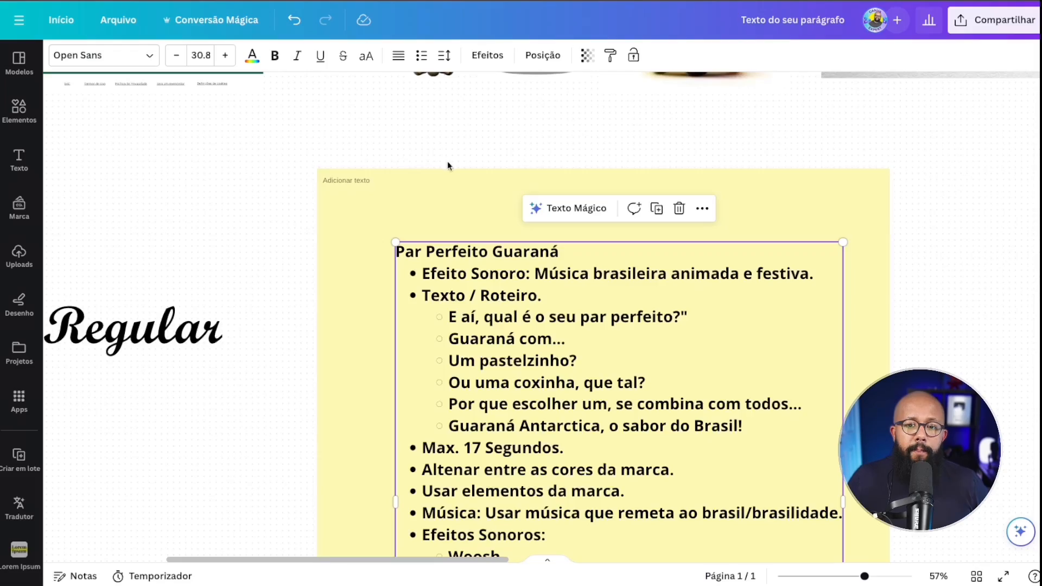
Consult the Par Perfeito Guaraná script on the planning whiteboard, highlighting the line "Por que escolher um, se combina com todos...".
{"action": "scroll", "coordinate": [458, 200], "scroll_direction": "up", "scroll_amount": 8}
{"action": "scroll", "coordinate": [461, 202], "scroll_direction": "down", "scroll_amount": 10}
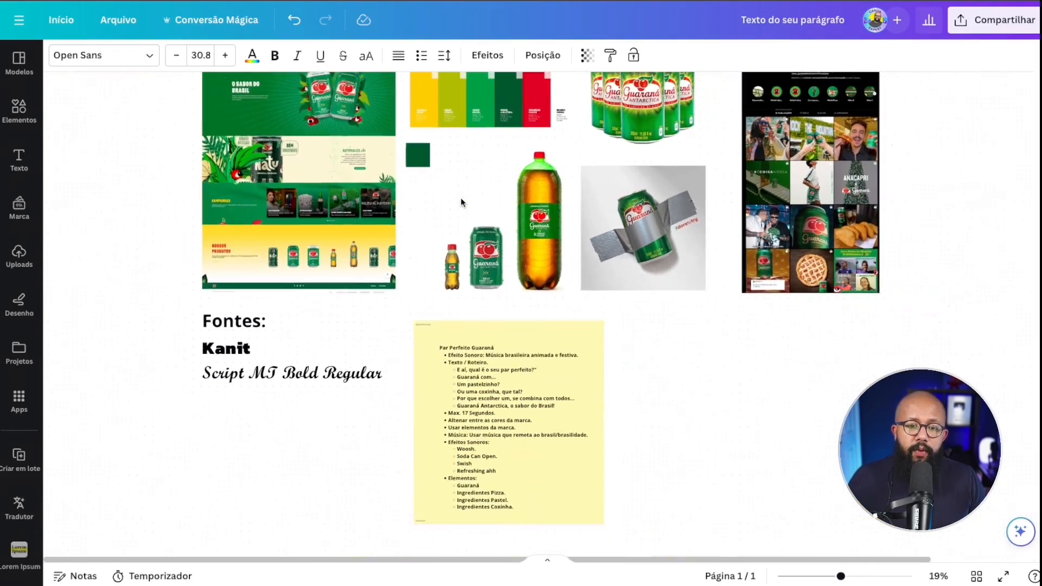
{"action": "scroll", "coordinate": [461, 202], "scroll_direction": "up", "scroll_amount": 3}
{"action": "scroll", "coordinate": [616, 233], "scroll_direction": "up", "scroll_amount": 2}
{"action": "scroll", "coordinate": [464, 224], "scroll_direction": "down", "scroll_amount": 5}
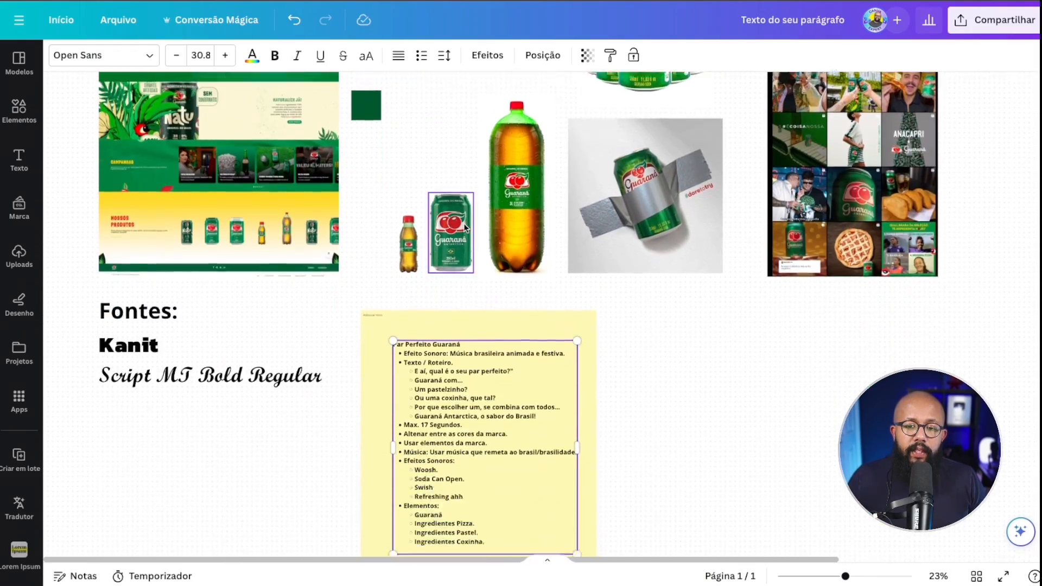
{"action": "scroll", "coordinate": [492, 238], "scroll_direction": "up", "scroll_amount": 4}
{"action": "scroll", "coordinate": [493, 242], "scroll_direction": "down", "scroll_amount": 5}
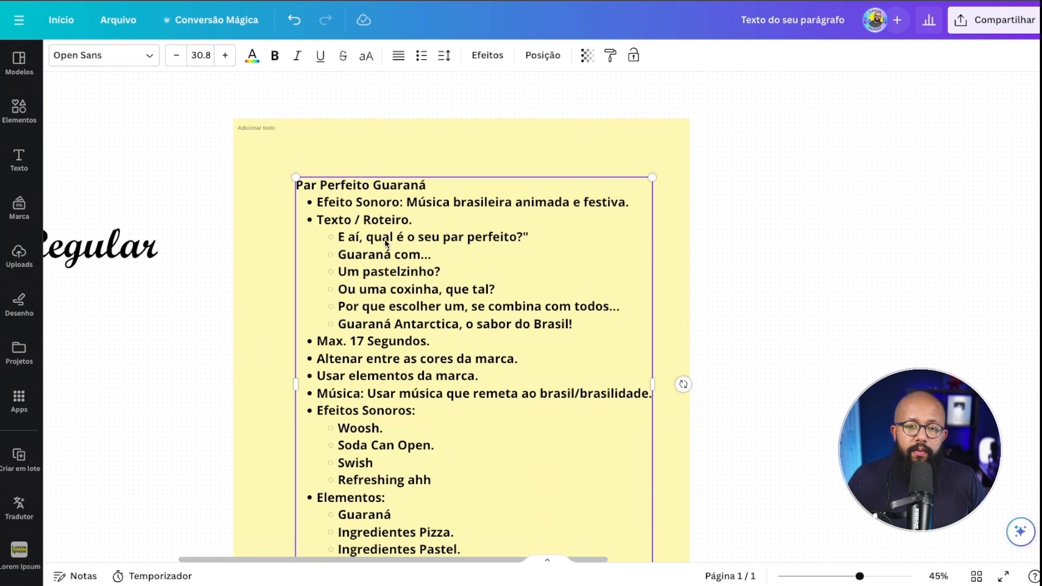
{"action": "scroll", "coordinate": [386, 323], "scroll_direction": "up", "scroll_amount": 5}
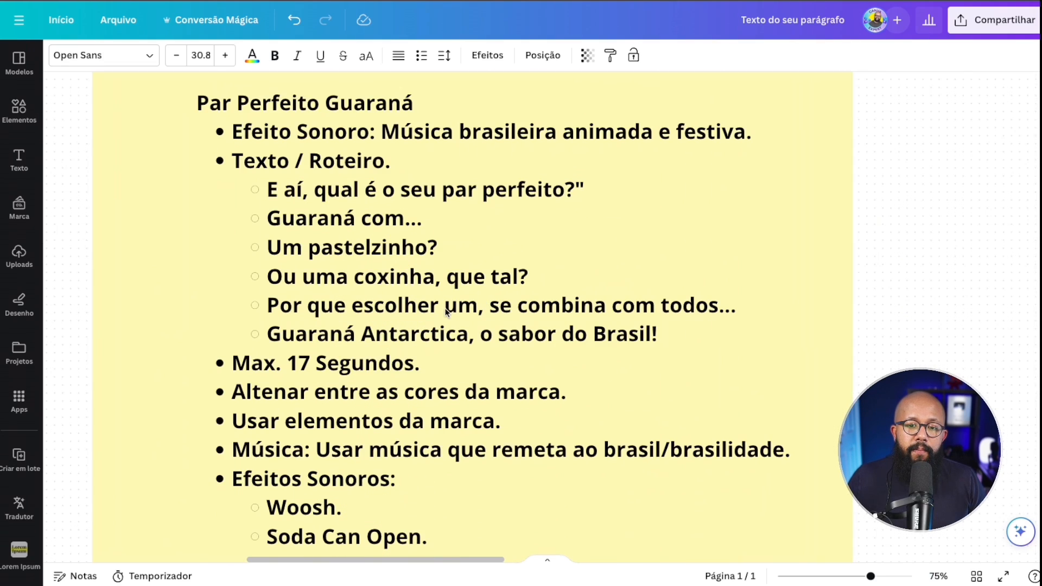
{"action": "triple_click", "coordinate": [329, 304]}
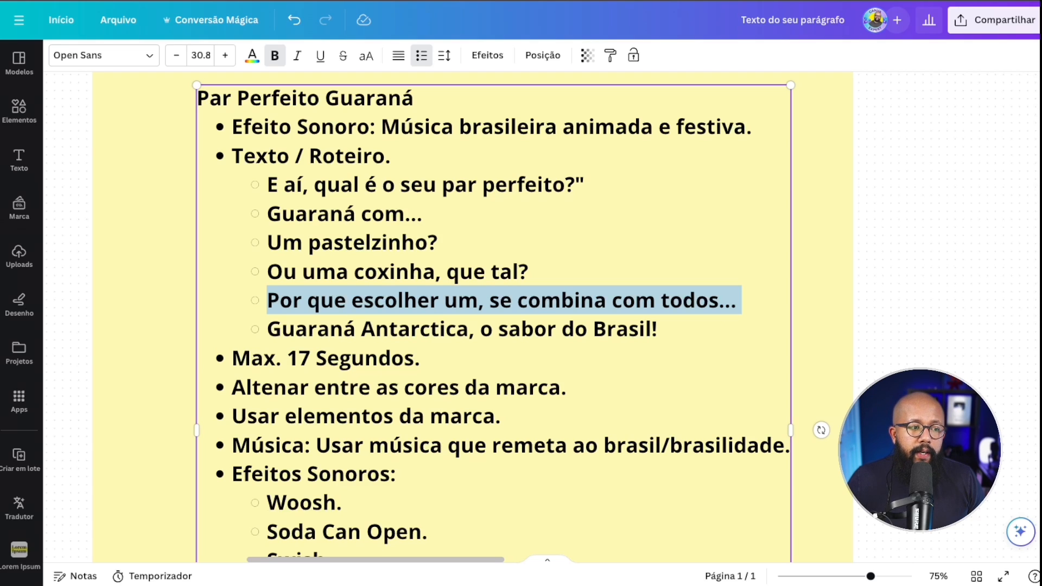
{"action": "key", "text": "Escape"}
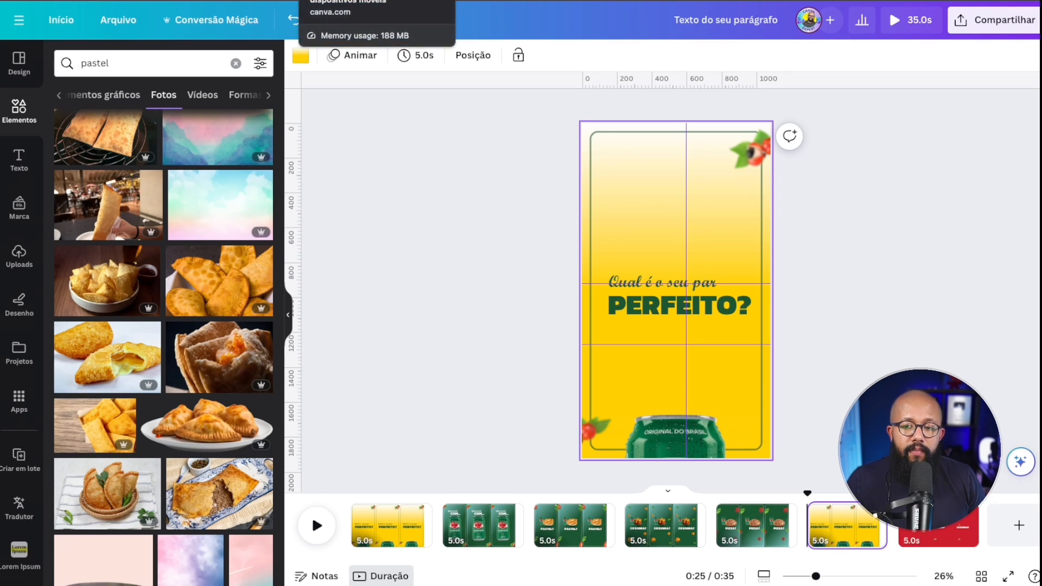
Delete the Guaraná can and its shadow from the pizza page.
{"action": "left_click", "coordinate": [690, 443]}
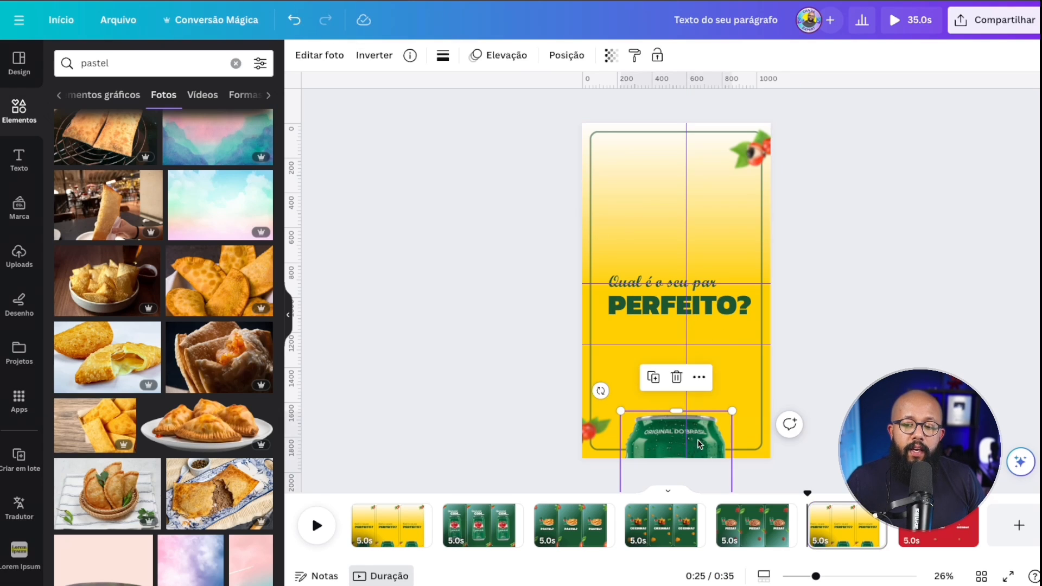
{"action": "left_click", "coordinate": [751, 537]}
{"action": "left_click", "coordinate": [632, 263]}
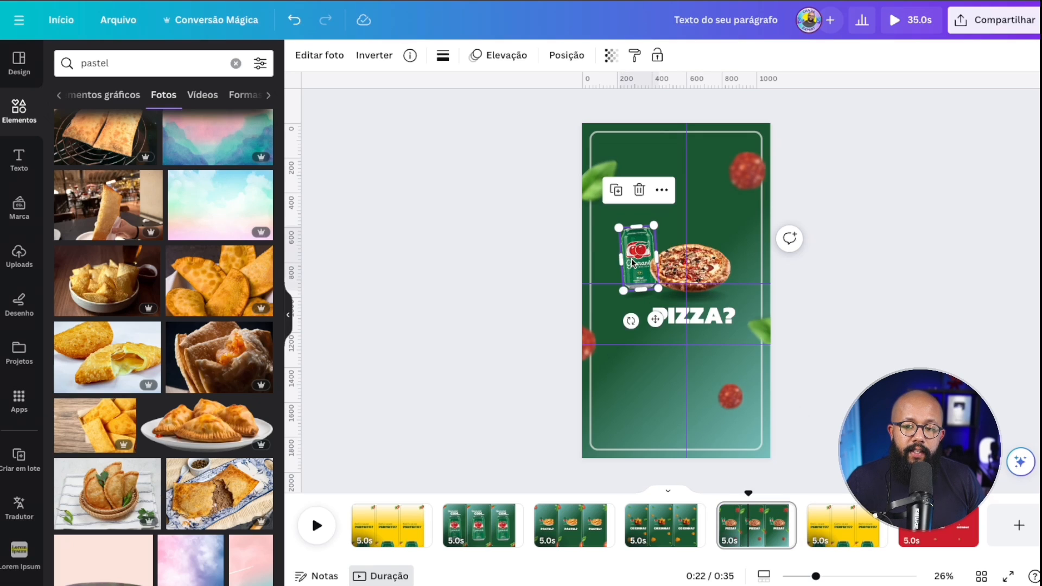
{"action": "left_click", "coordinate": [641, 294], "text": "shift"}
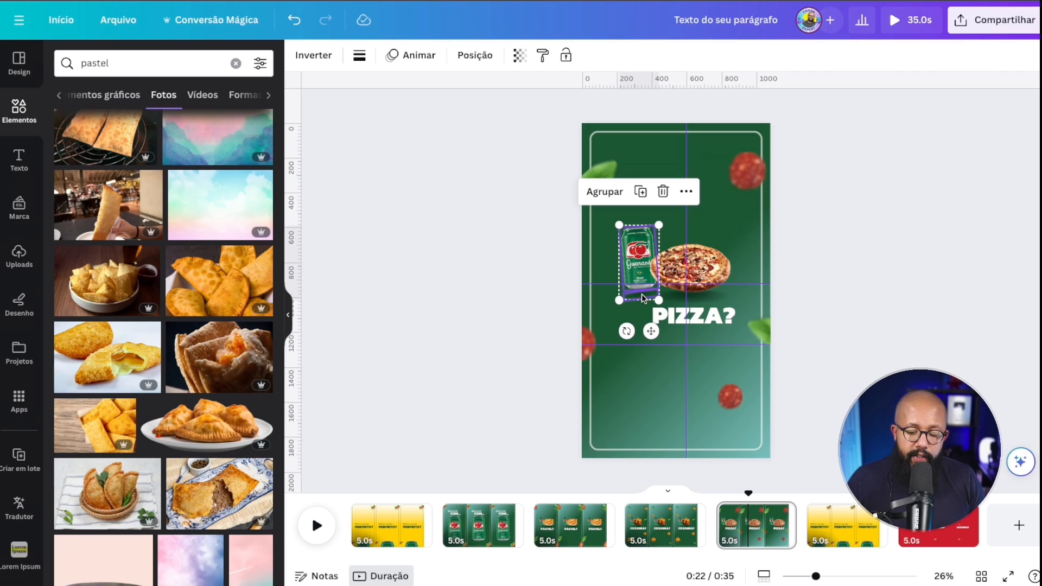
{"action": "key", "text": "Delete"}
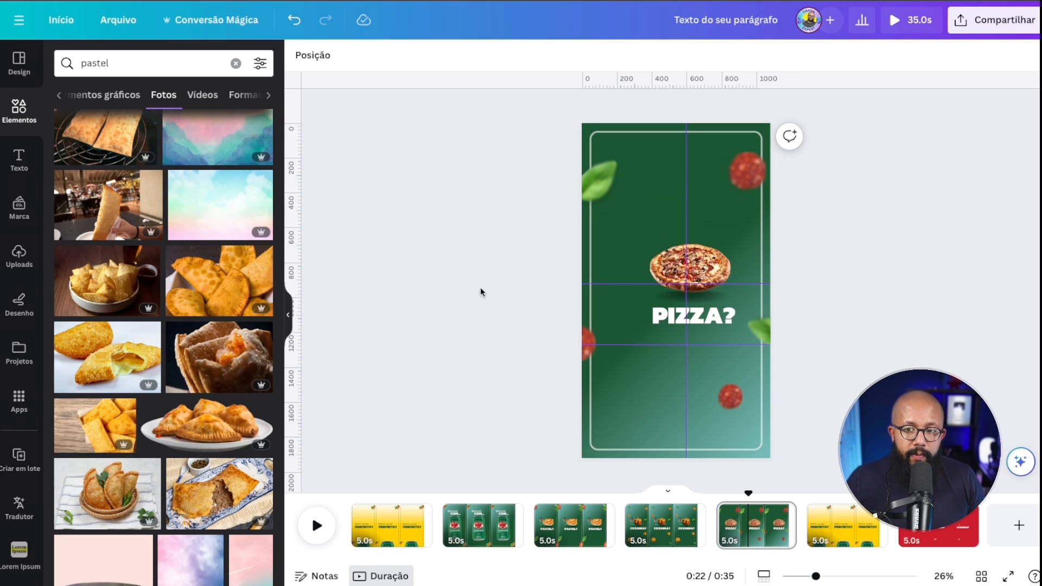
Paste the tilted Guaraná bottle with its shadow beside the pizza and layer it behind the pizza.
{"action": "key", "text": "ctrl+v"}
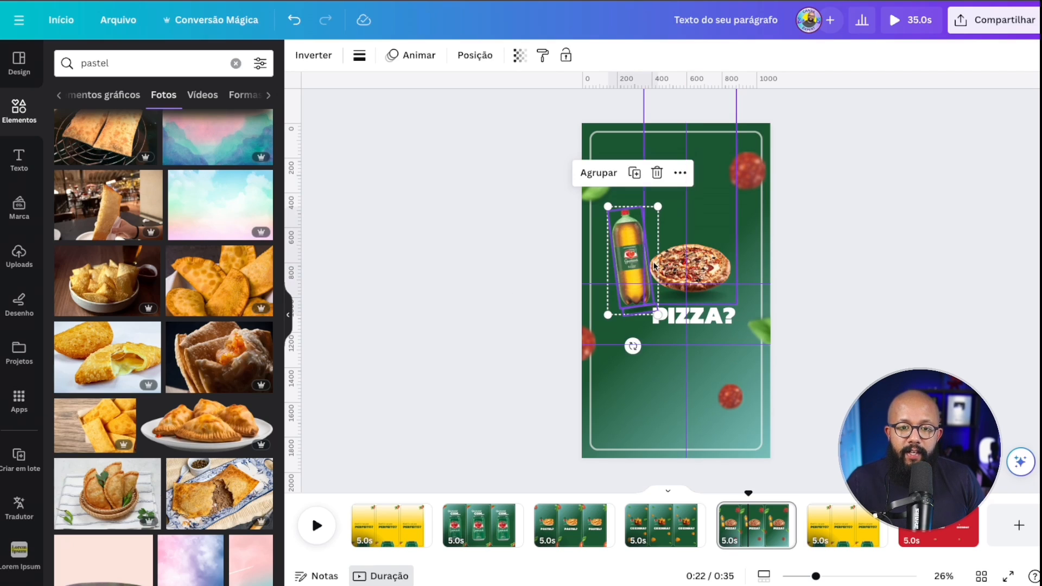
{"action": "left_click_drag", "start_coordinate": [623, 262], "coordinate": [633, 255]}
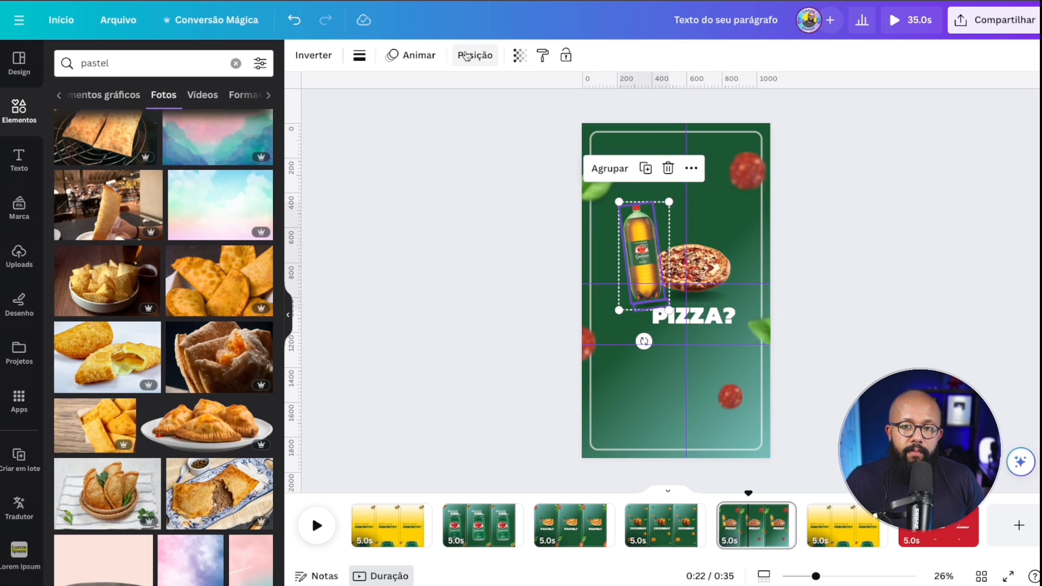
{"action": "left_click", "coordinate": [462, 57]}
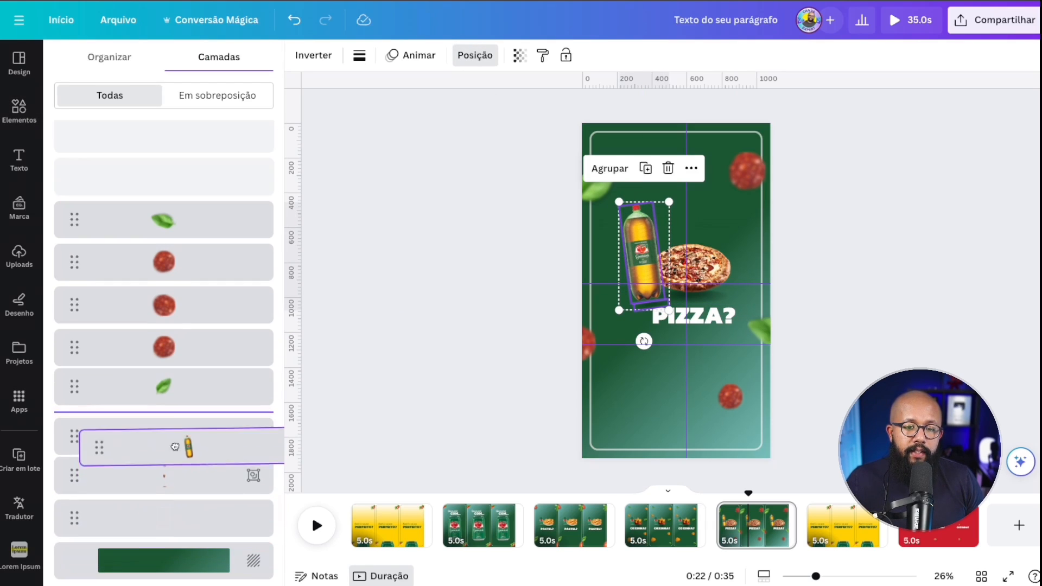
{"action": "left_click", "coordinate": [809, 264]}
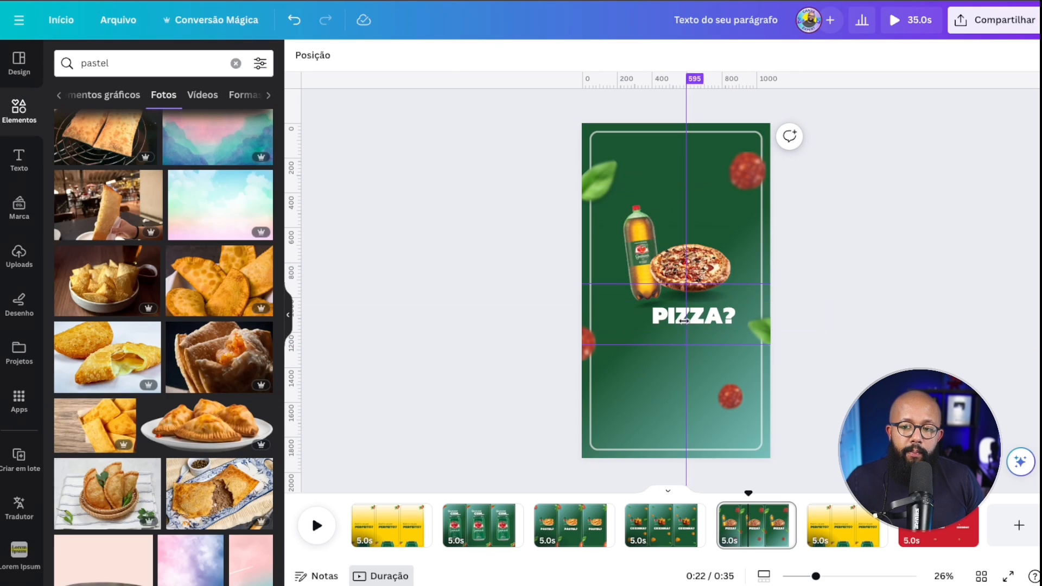
{"action": "mouse_move", "coordinate": [697, 325]}
{"action": "left_mouse_down"}
{"action": "mouse_move", "coordinate": [680, 324]}
{"action": "mouse_move", "coordinate": [689, 324]}
{"action": "left_mouse_up"}
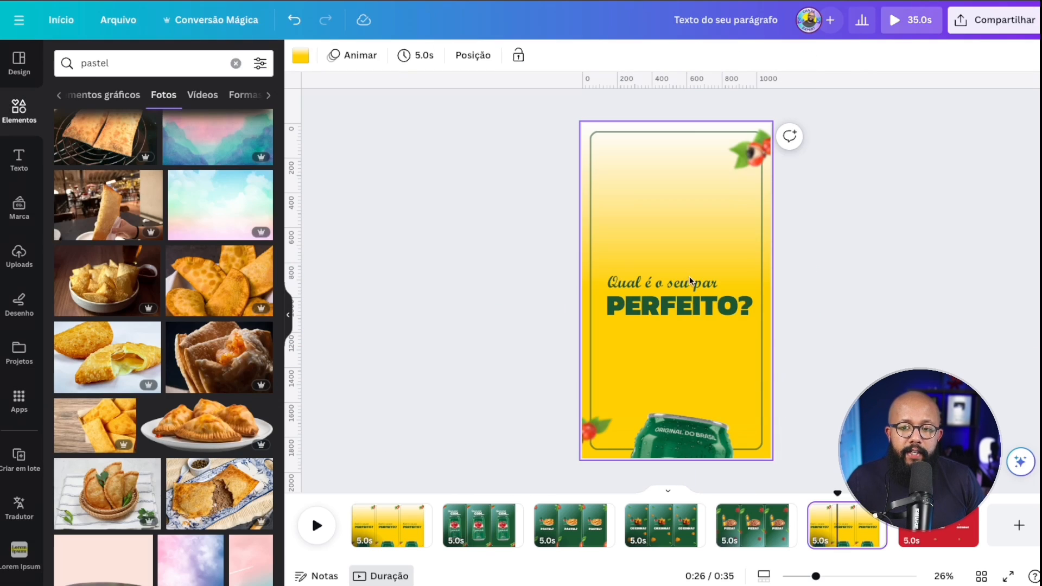
Change the copied yellow page's headline to "Por que escolher um, se combina com todos..." and place bottles poking in from both side edges.
{"action": "left_click", "coordinate": [687, 275]}
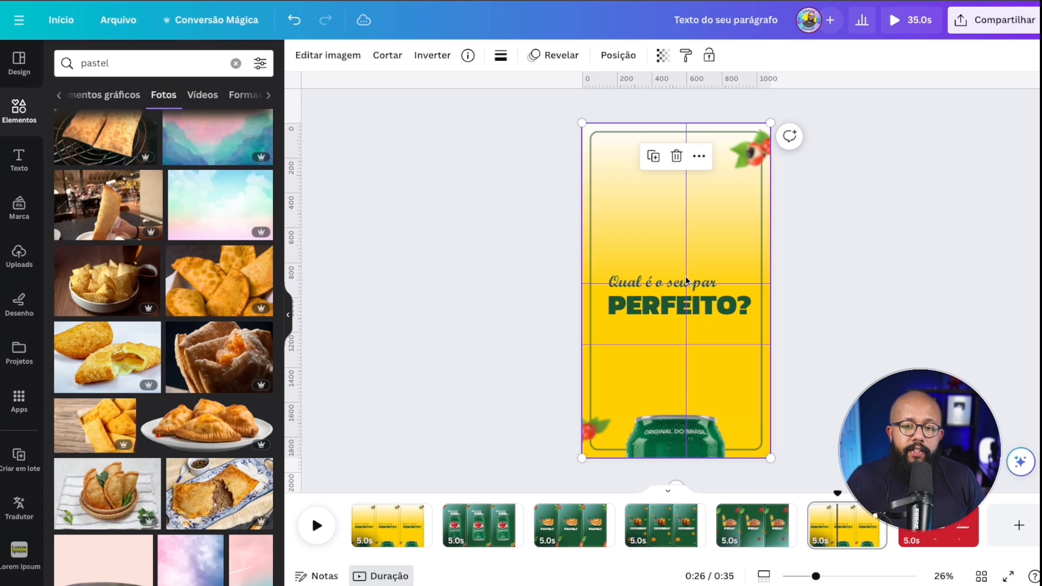
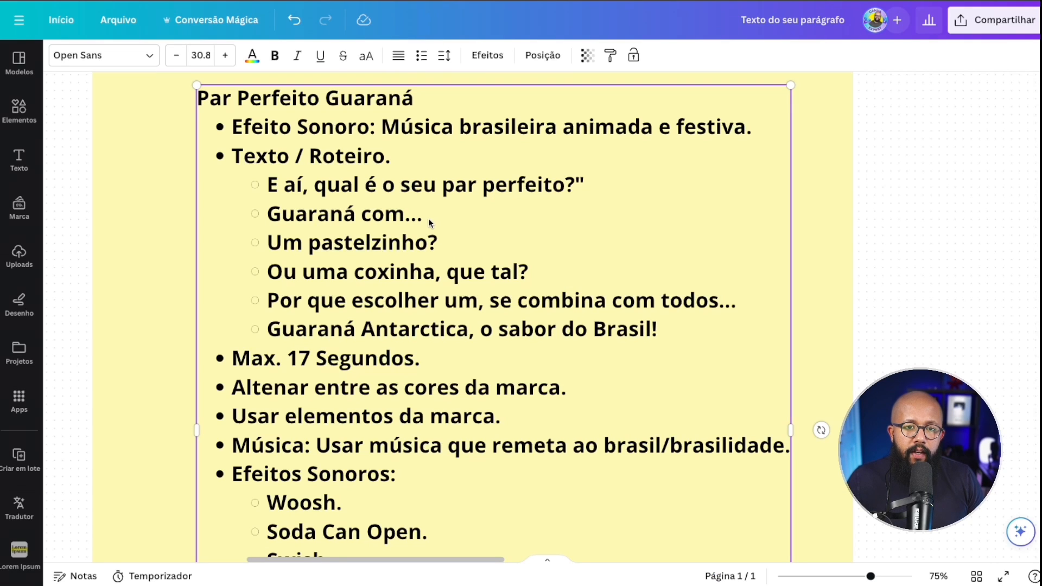
{"action": "scroll", "coordinate": [428, 218], "scroll_direction": "down", "scroll_amount": 5}
{"action": "scroll", "coordinate": [460, 157], "scroll_direction": "up", "scroll_amount": 3}
{"action": "scroll", "coordinate": [463, 150], "scroll_direction": "up", "scroll_amount": 1}
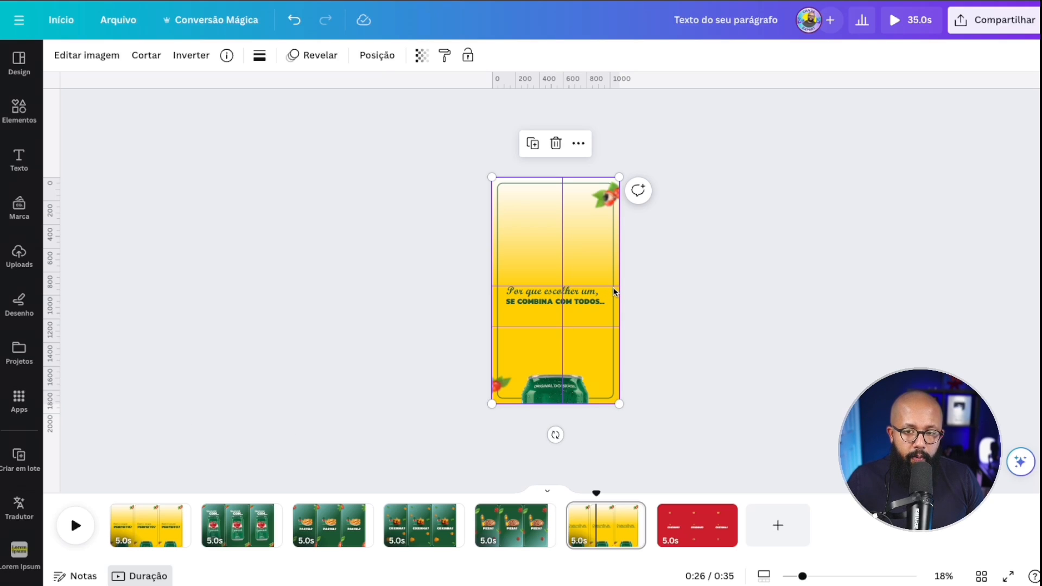
{"action": "scroll", "coordinate": [600, 276], "scroll_direction": "up", "scroll_amount": 5}
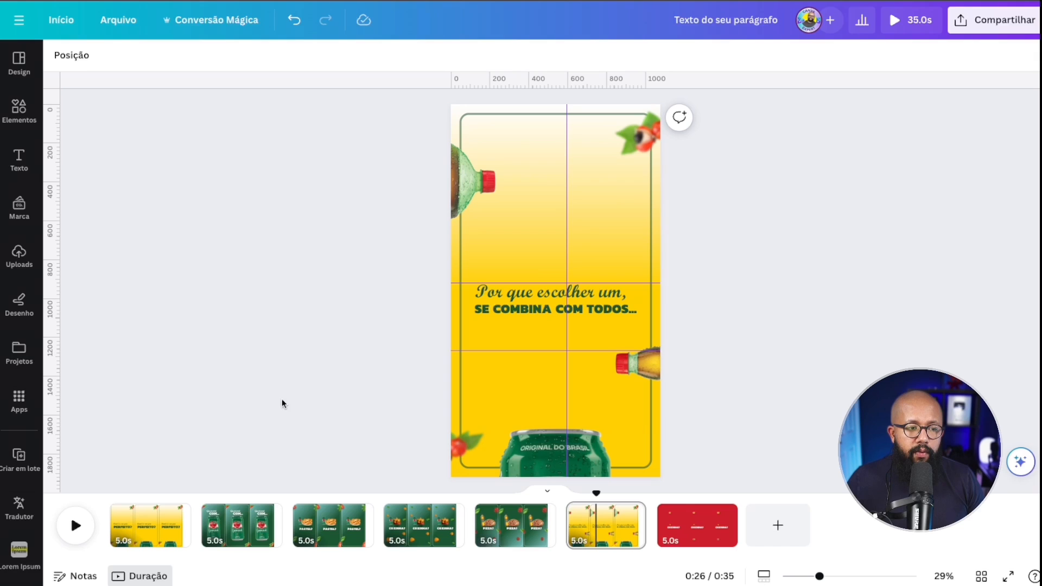
Duplicate the pizza page and move the copy to directly after the second yellow page.
{"action": "left_click", "coordinate": [512, 522]}
{"action": "right_click", "coordinate": [508, 517]}
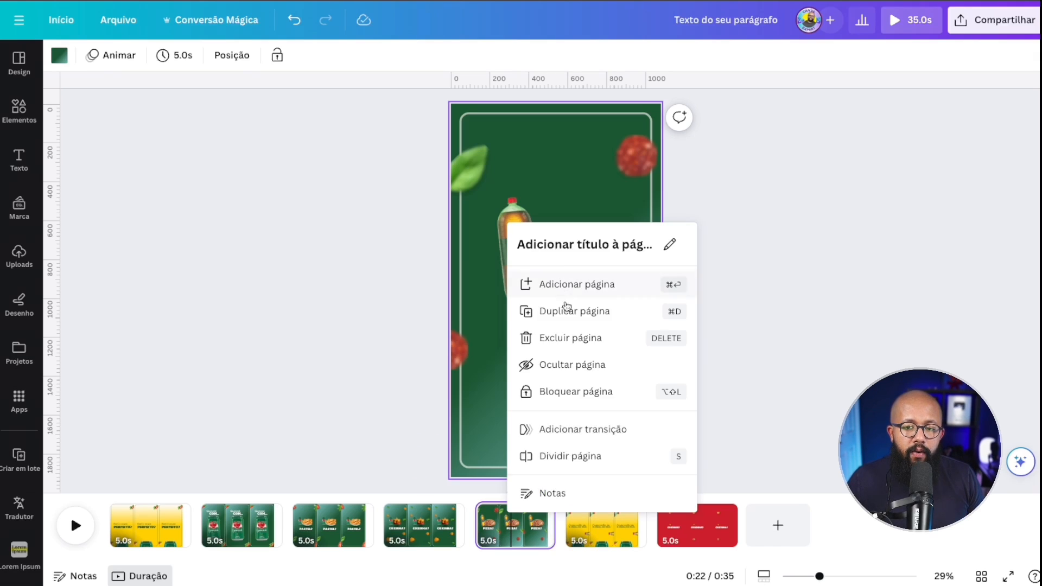
{"action": "left_click", "coordinate": [562, 313]}
{"action": "left_click_drag", "start_coordinate": [602, 519], "coordinate": [654, 524]}
Delete the red leftover page and add a blank page at the end of the timeline.
{"action": "left_click", "coordinate": [781, 533]}
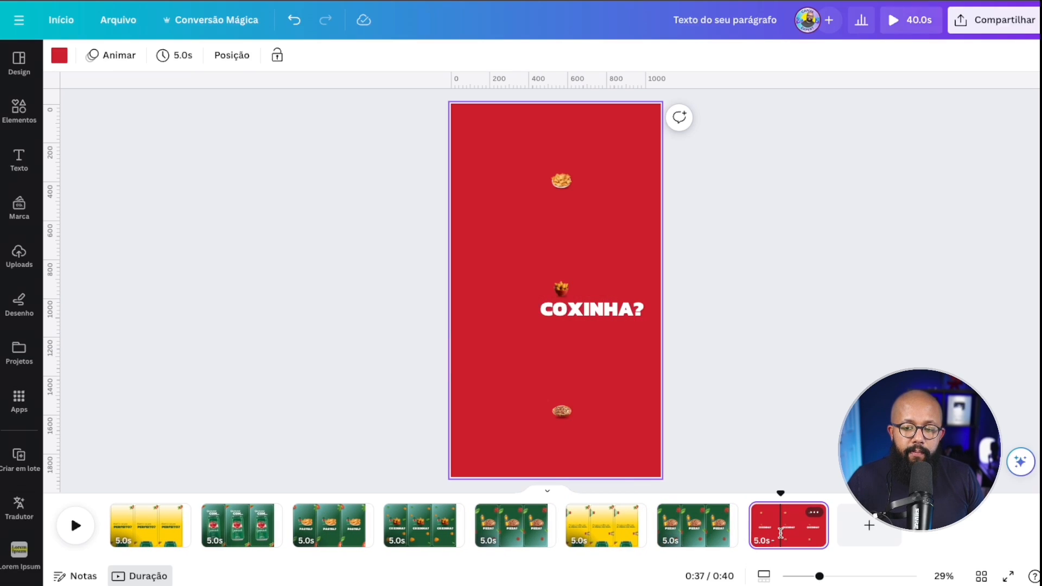
{"action": "key", "text": "Delete"}
{"action": "left_click", "coordinate": [781, 533]}
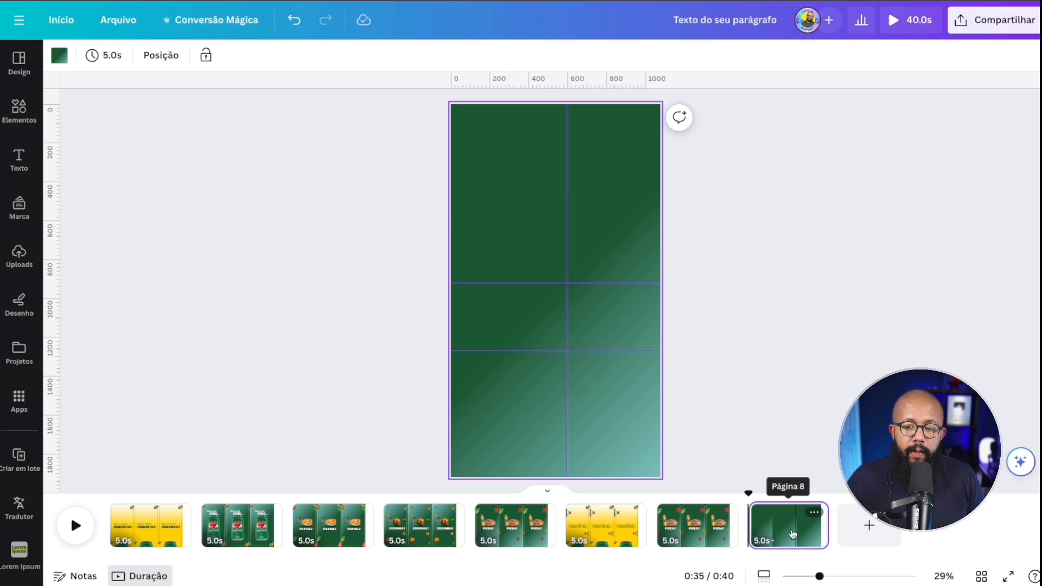
Change the blank last page's background from a gradient to solid black.
{"action": "left_click", "coordinate": [59, 54]}
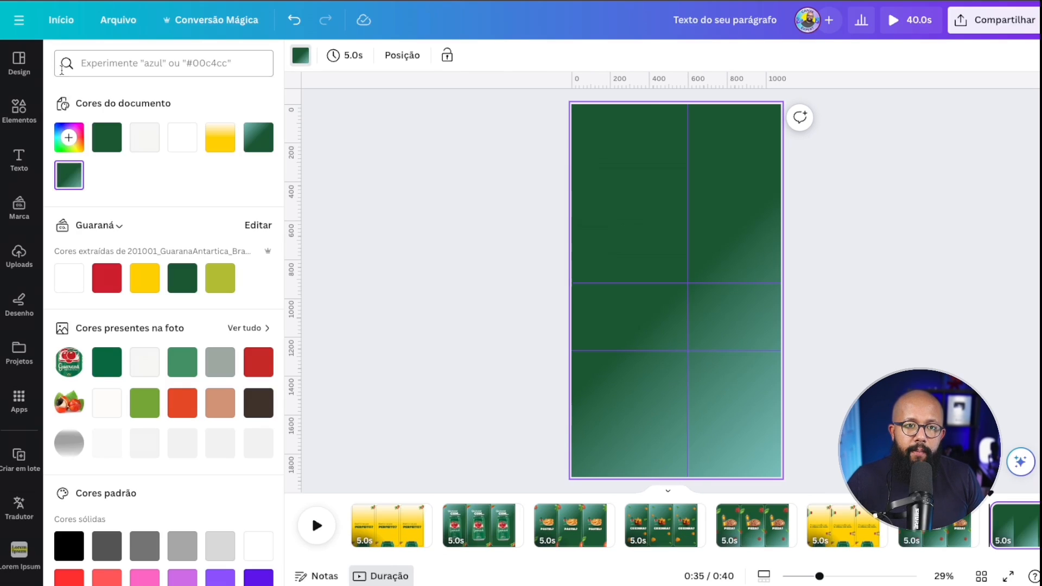
{"action": "left_click", "coordinate": [76, 148]}
{"action": "left_click", "coordinate": [114, 175]}
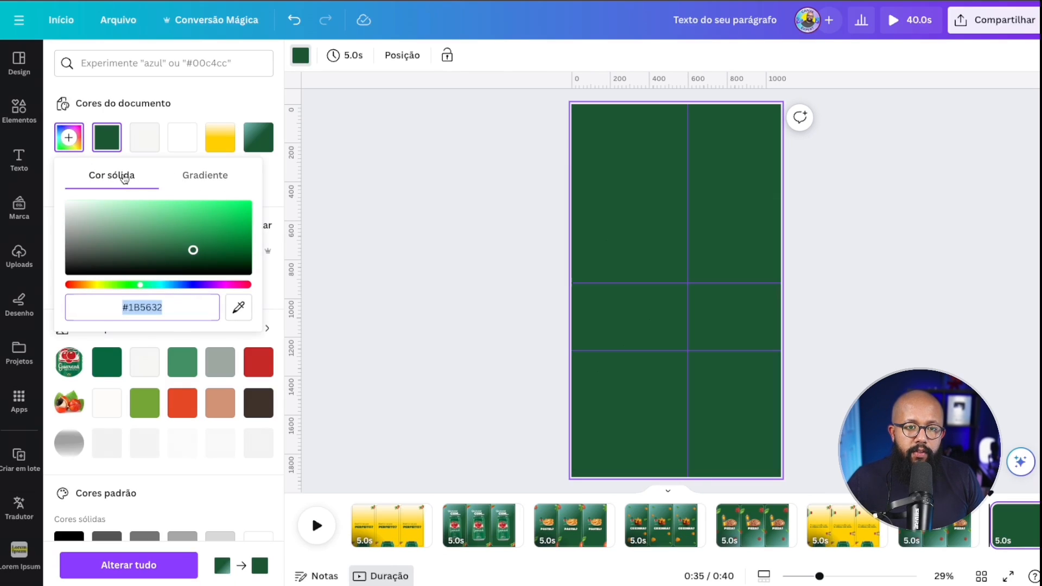
{"action": "left_click", "coordinate": [817, 395]}
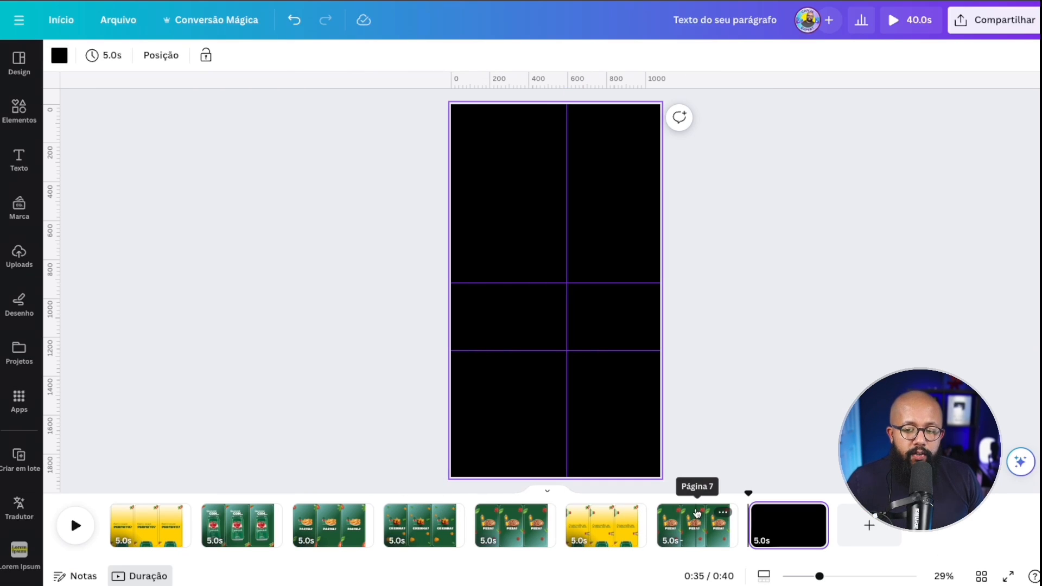
Clear the copied pizza page down to its frame and gradient, and add blurred guaraná fruits in its top-left and bottom-right corners.
{"action": "left_click", "coordinate": [685, 518]}
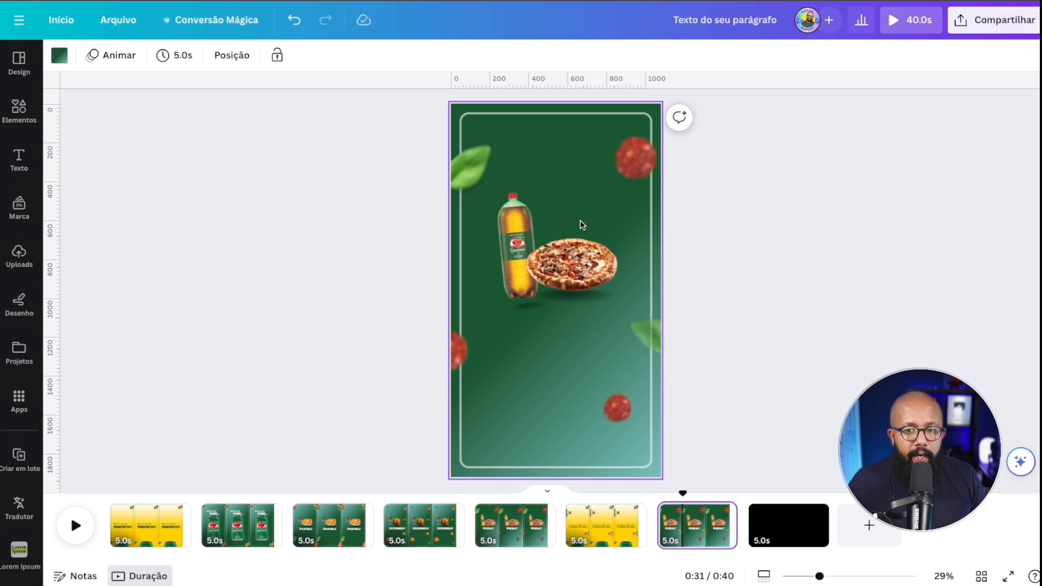
{"action": "left_click_drag", "start_coordinate": [322, 130], "coordinate": [680, 437]}
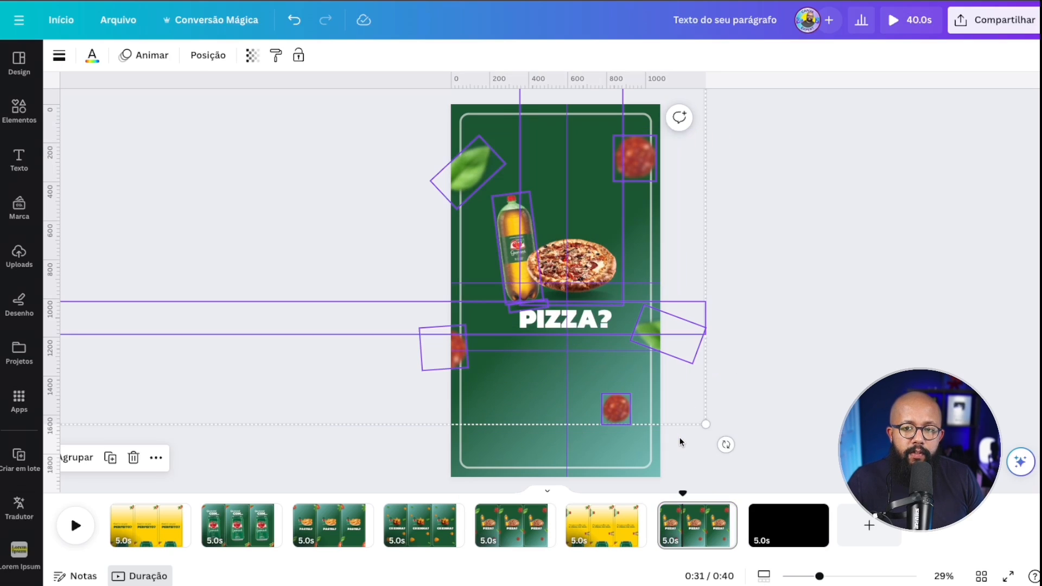
{"action": "key", "text": "Delete"}
{"action": "left_click", "coordinate": [572, 356]}
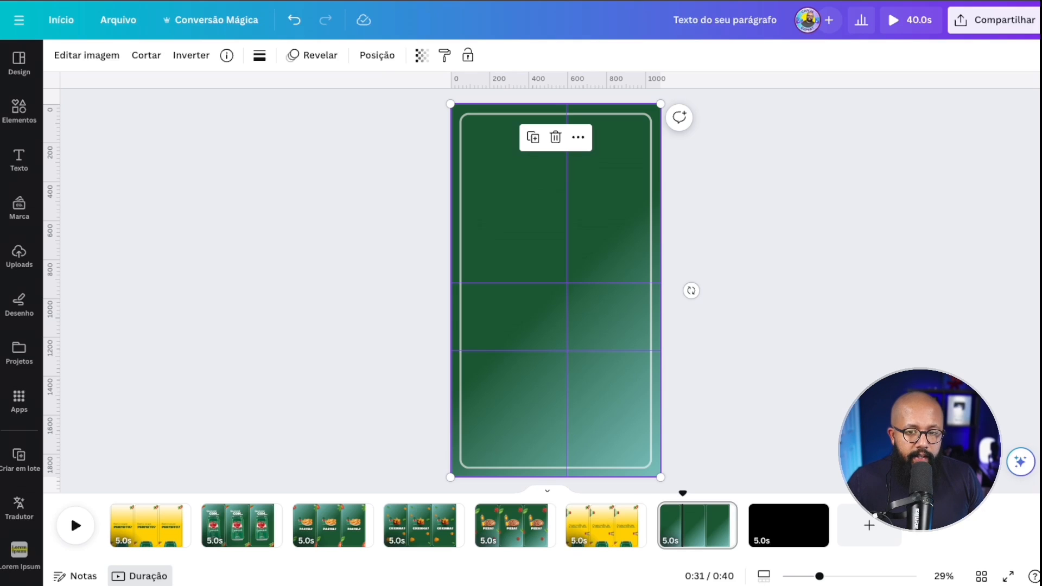
{"action": "key", "text": "ctrl+a"}
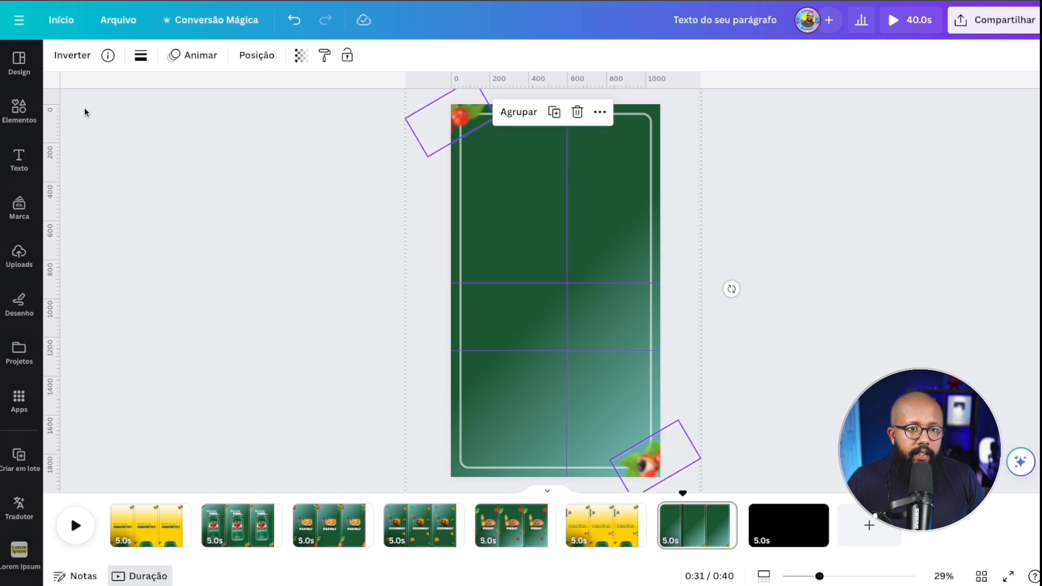
Search the stock videos for "brazil" and add the clip of two blue-and-yellow macaws to the cleared green page.
{"action": "left_click", "coordinate": [38, 117]}
{"action": "double_click", "coordinate": [171, 69]}
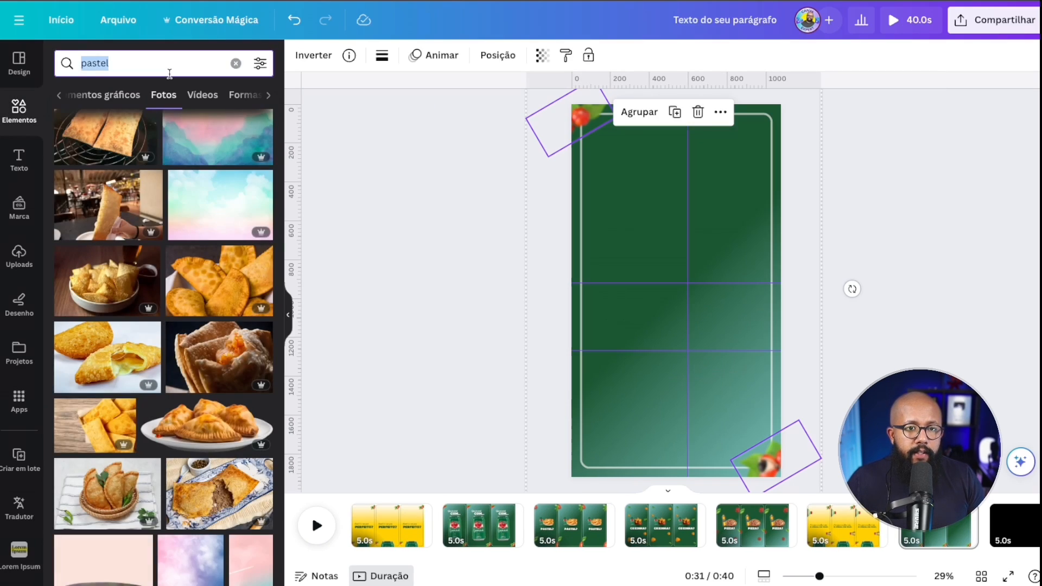
{"action": "type", "text": "brazil"}
{"action": "left_click", "coordinate": [218, 96]}
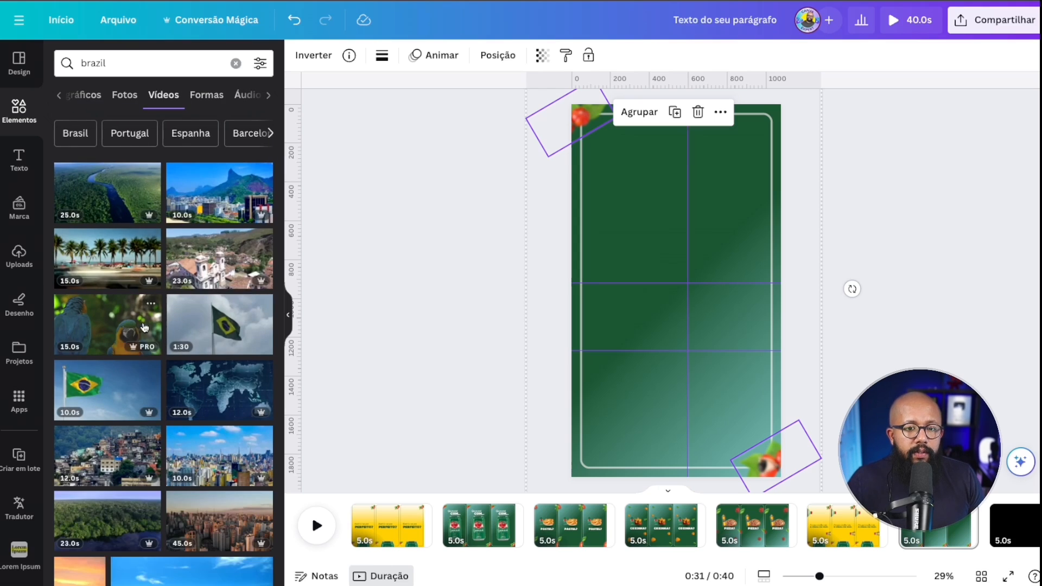
{"action": "scroll", "coordinate": [196, 341], "scroll_direction": "down", "scroll_amount": 10}
{"action": "scroll", "coordinate": [195, 340], "scroll_direction": "up", "scroll_amount": 3}
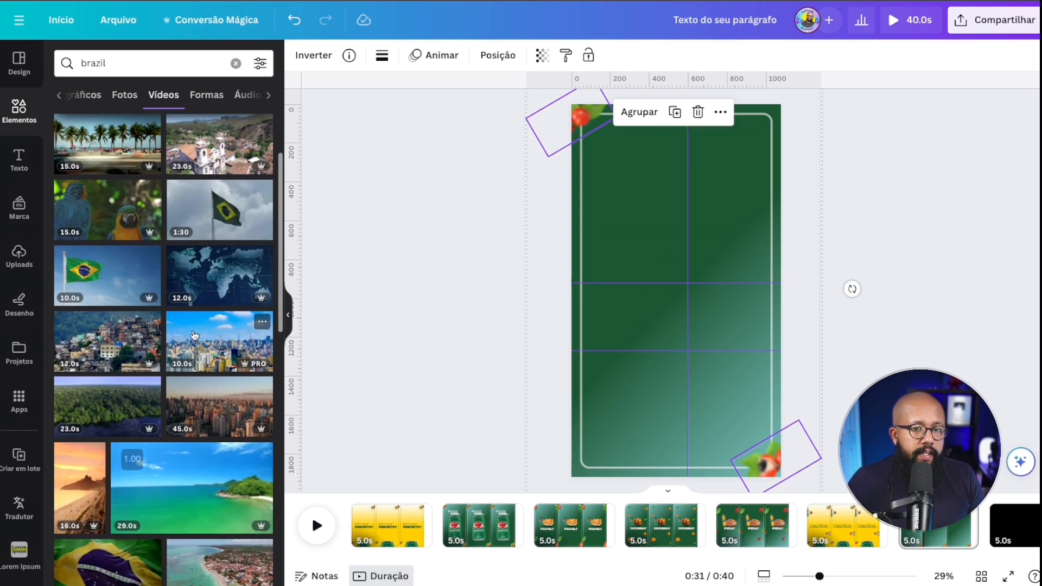
{"action": "left_click", "coordinate": [98, 214]}
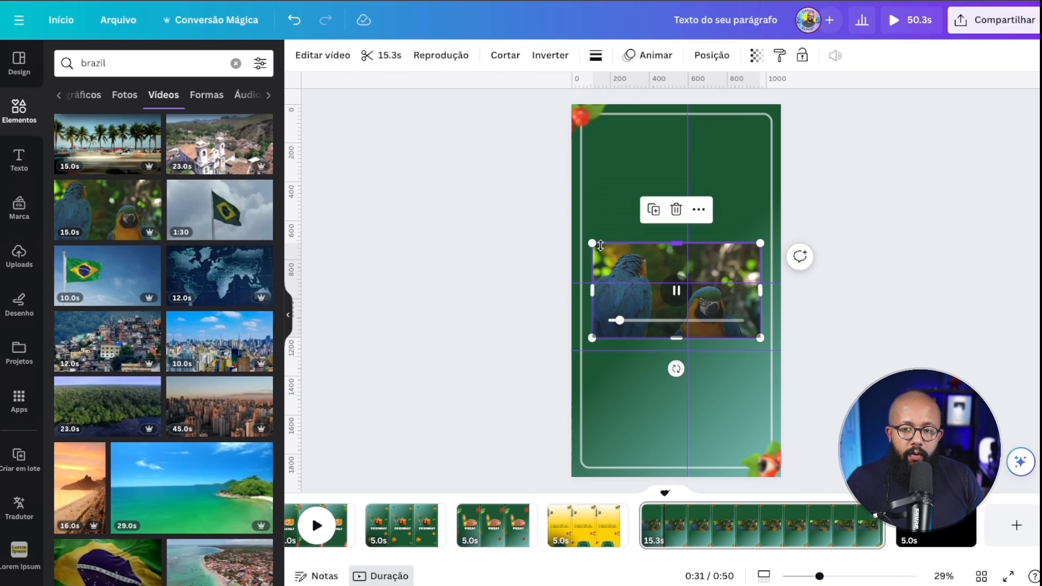
Enlarge the macaw video until it covers the whole page and set its transparency to 24.
{"action": "left_click_drag", "start_coordinate": [593, 244], "coordinate": [142, 3]}
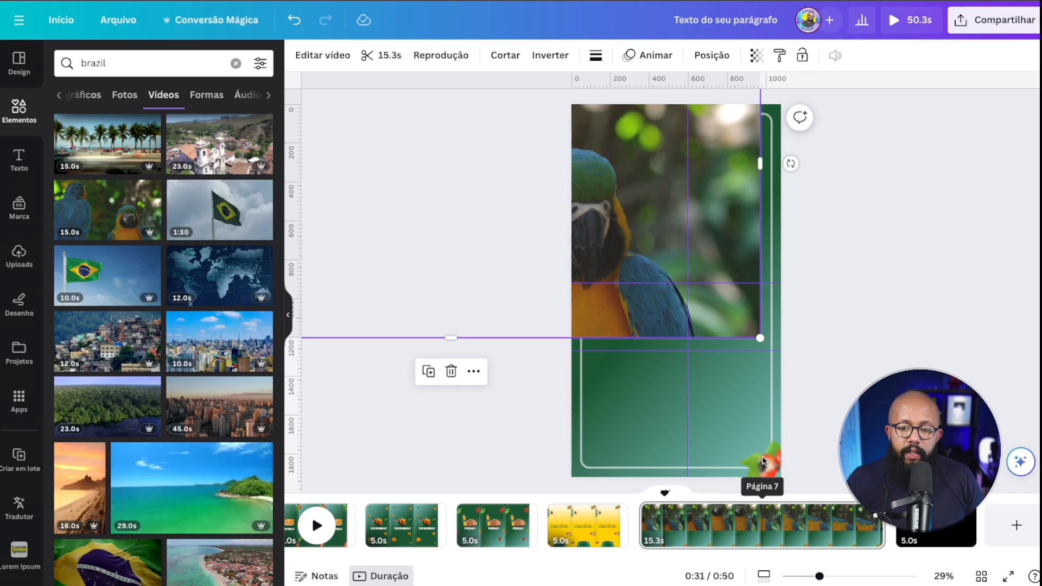
{"action": "left_click_drag", "start_coordinate": [760, 338], "coordinate": [874, 412]}
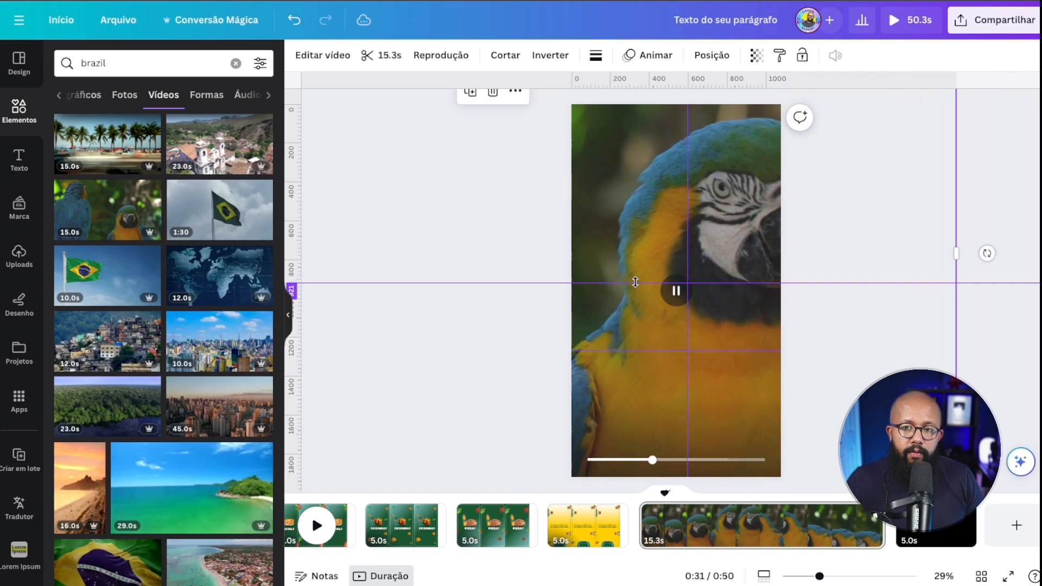
{"action": "left_click", "coordinate": [757, 55]}
{"action": "left_click_drag", "start_coordinate": [688, 109], "coordinate": [661, 116]}
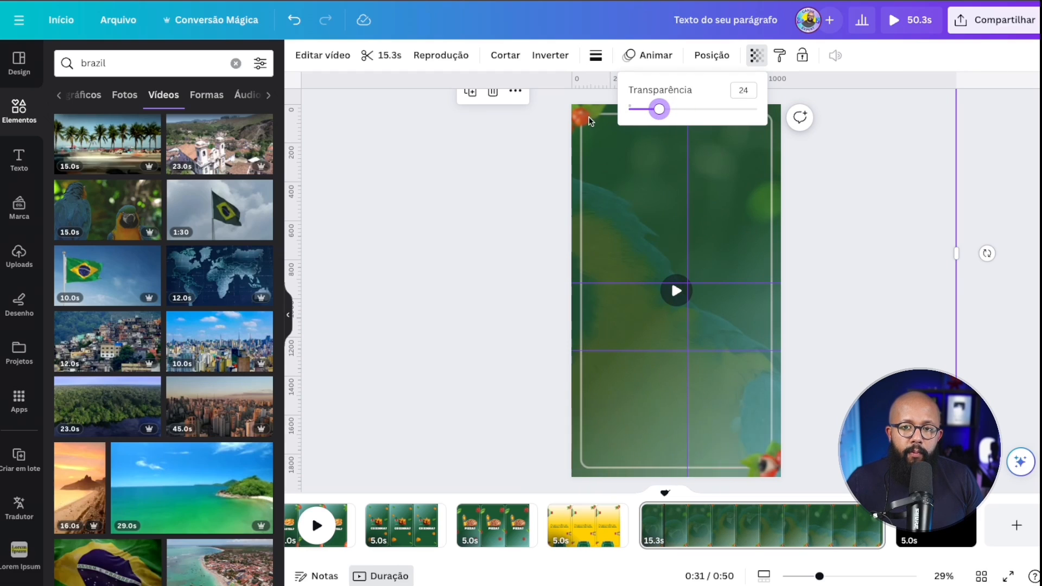
Trim the start of the macaw video to leave a clip of about 3.4 seconds.
{"action": "left_click", "coordinate": [387, 56]}
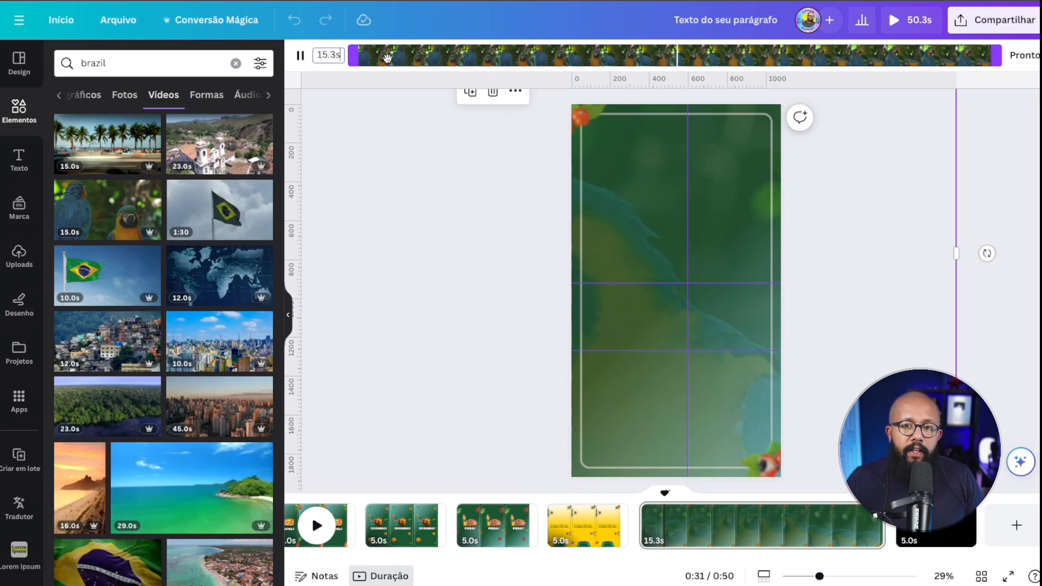
{"action": "left_click_drag", "start_coordinate": [354, 61], "coordinate": [839, 73]}
{"action": "left_click", "coordinate": [901, 299]}
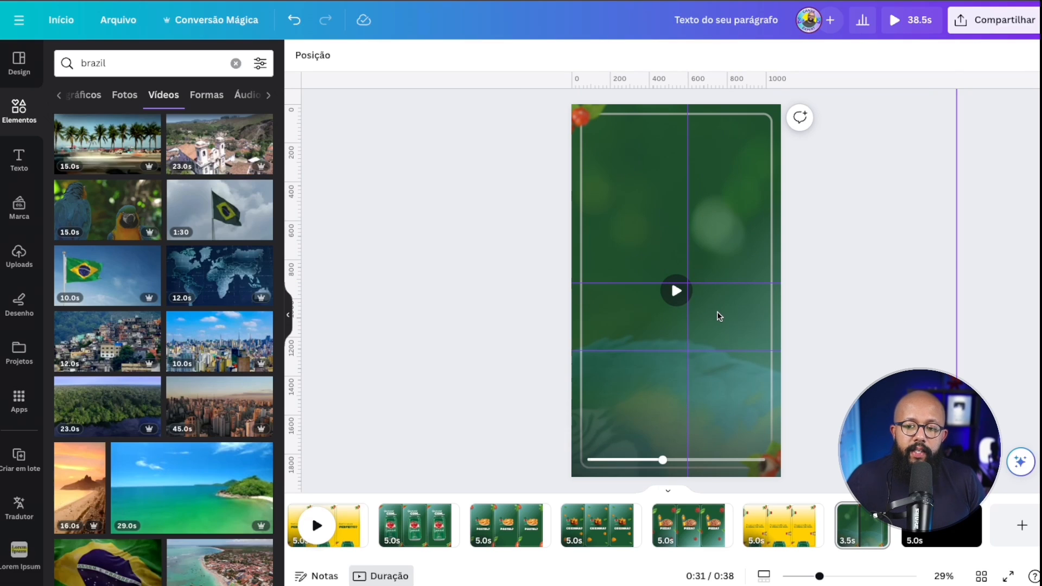
{"action": "key", "text": "Delete"}
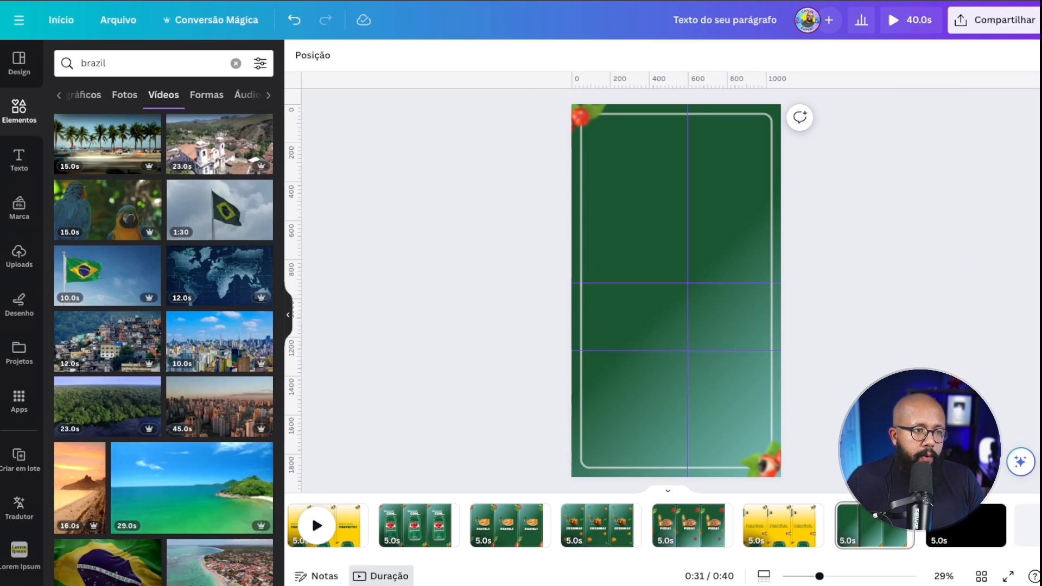
{"action": "key", "text": "ctrl+z"}
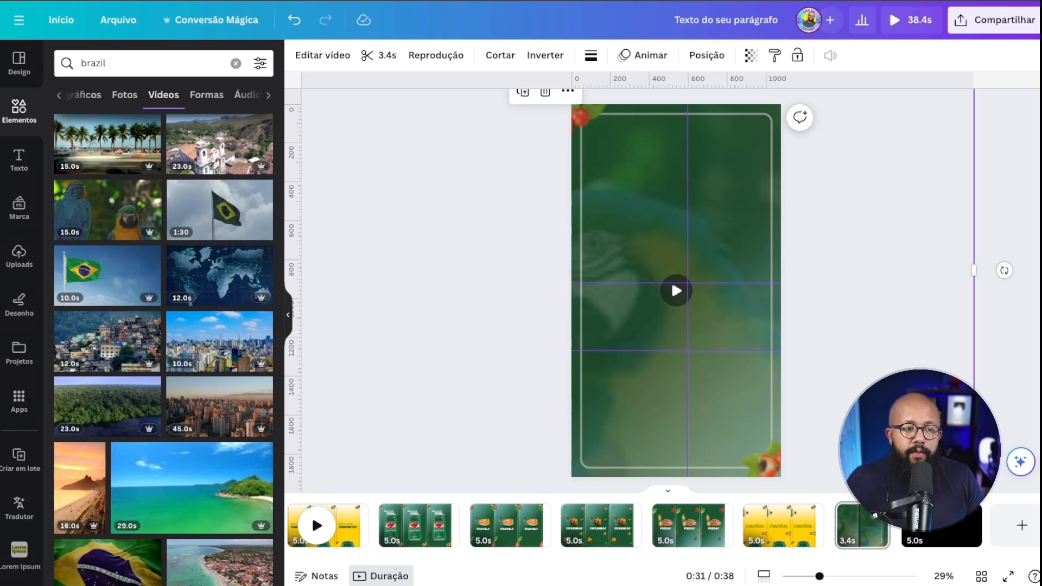
Paste the small Guaraná bottle, the can and the large bottle side by side in the middle of the macaw page.
{"action": "key", "text": "ctrl+z"}
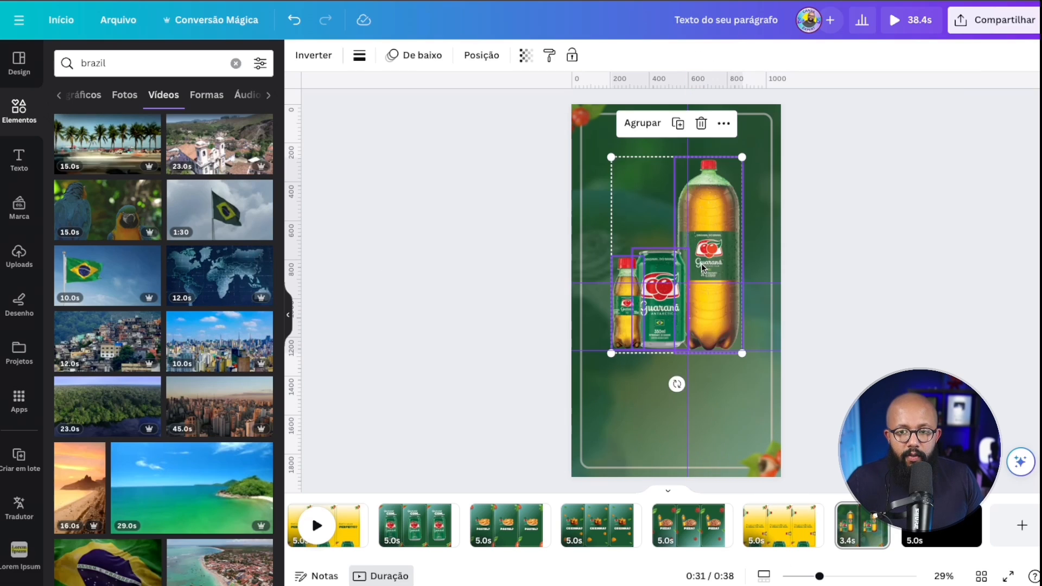
{"action": "left_click", "coordinate": [868, 272]}
{"action": "scroll", "coordinate": [868, 272], "scroll_direction": "up", "scroll_amount": 3}
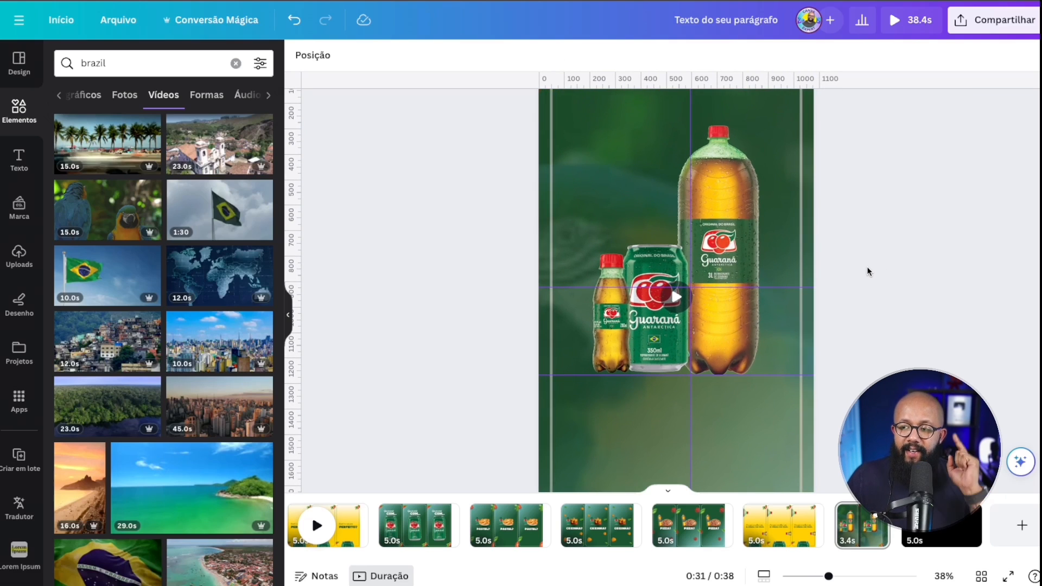
{"action": "left_click", "coordinate": [292, 319]}
{"action": "scroll", "coordinate": [357, 231], "scroll_direction": "down", "scroll_amount": 1}
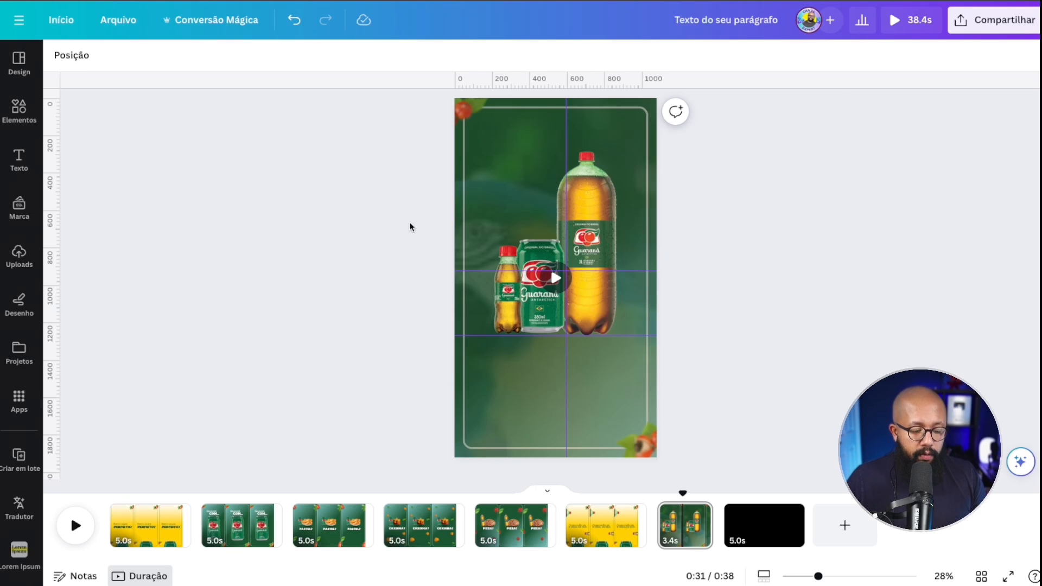
{"action": "scroll", "coordinate": [540, 161], "scroll_direction": "up", "scroll_amount": 1}
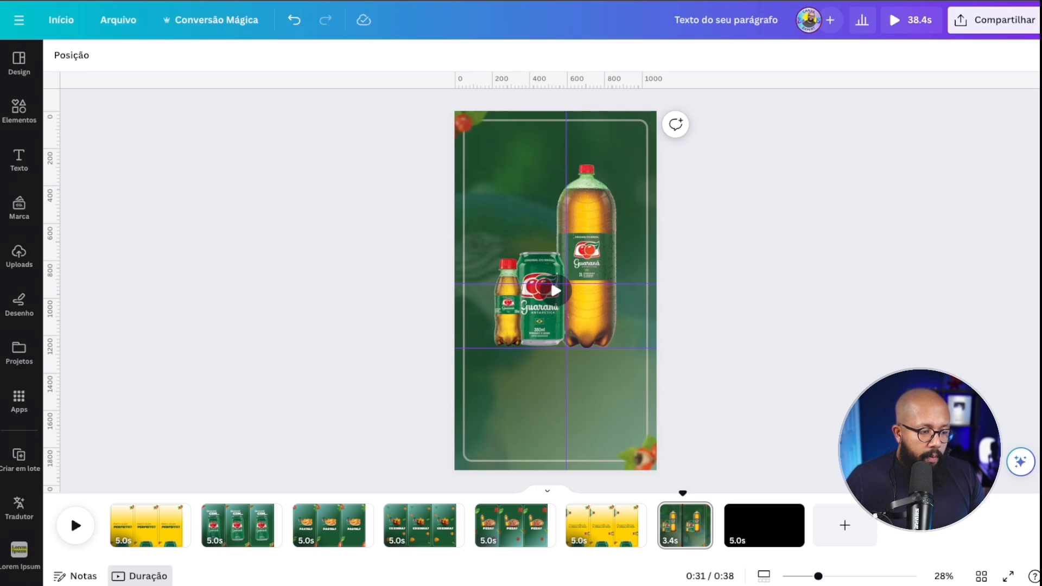
Paste the white Brazil map outline, layer it behind the drinks just above the frame, and add the text "Guaraná O SABOR DO BRASIL" below them.
{"action": "key", "text": "ctrl+v"}
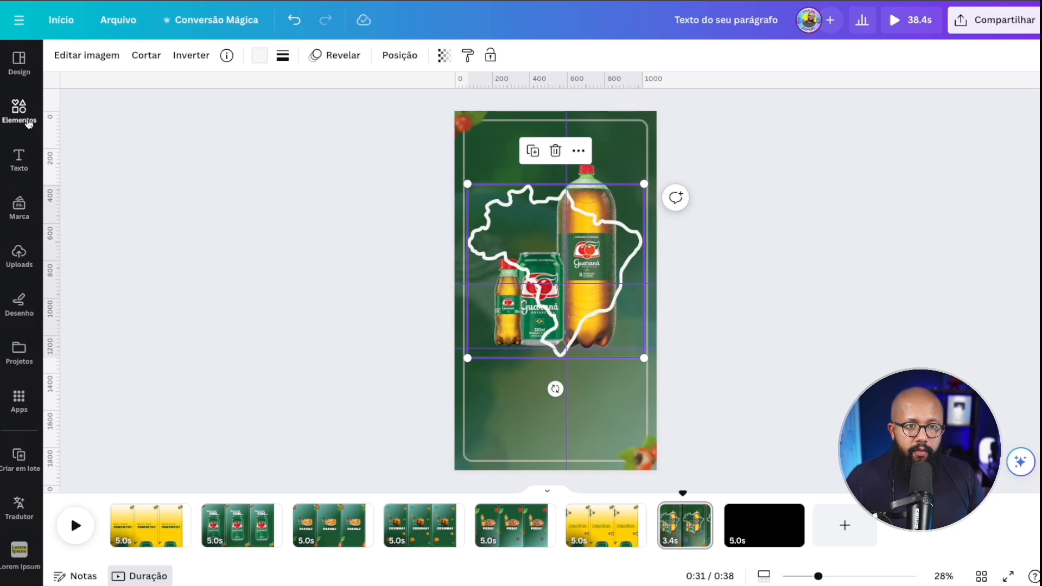
{"action": "left_click", "coordinate": [400, 55]}
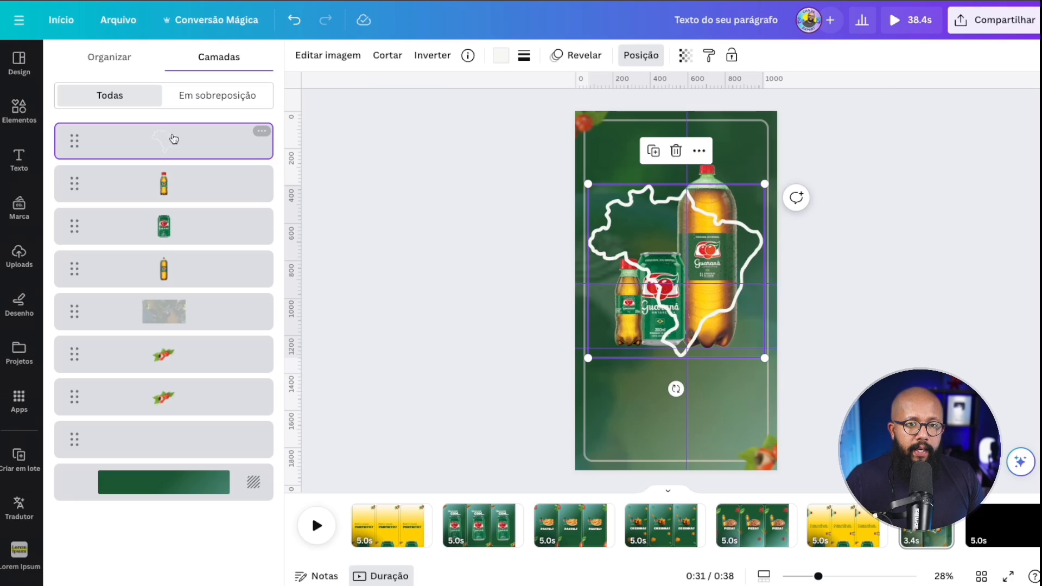
{"action": "left_click_drag", "start_coordinate": [181, 141], "coordinate": [202, 399]}
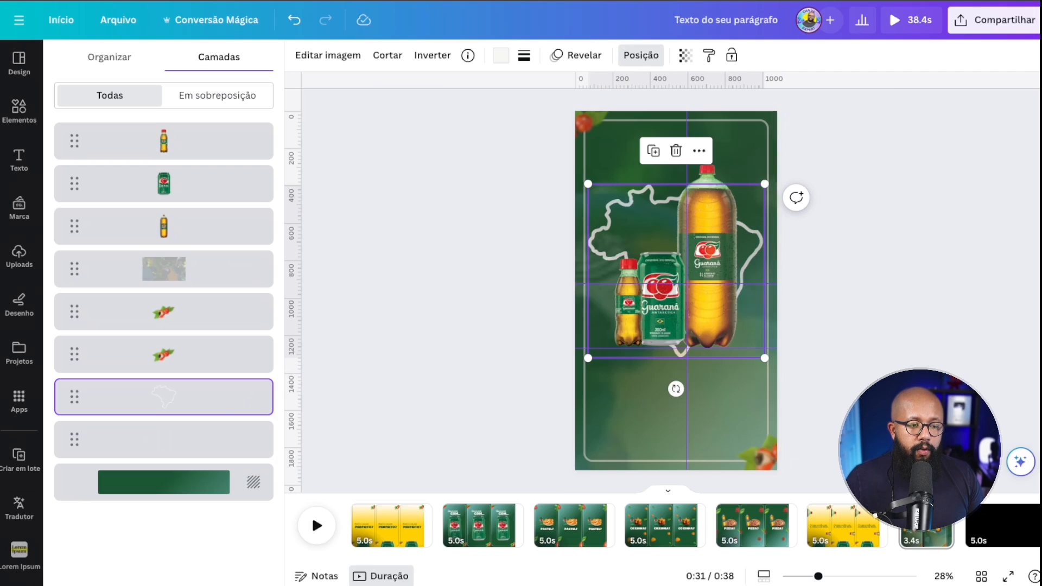
{"action": "left_click", "coordinate": [907, 310]}
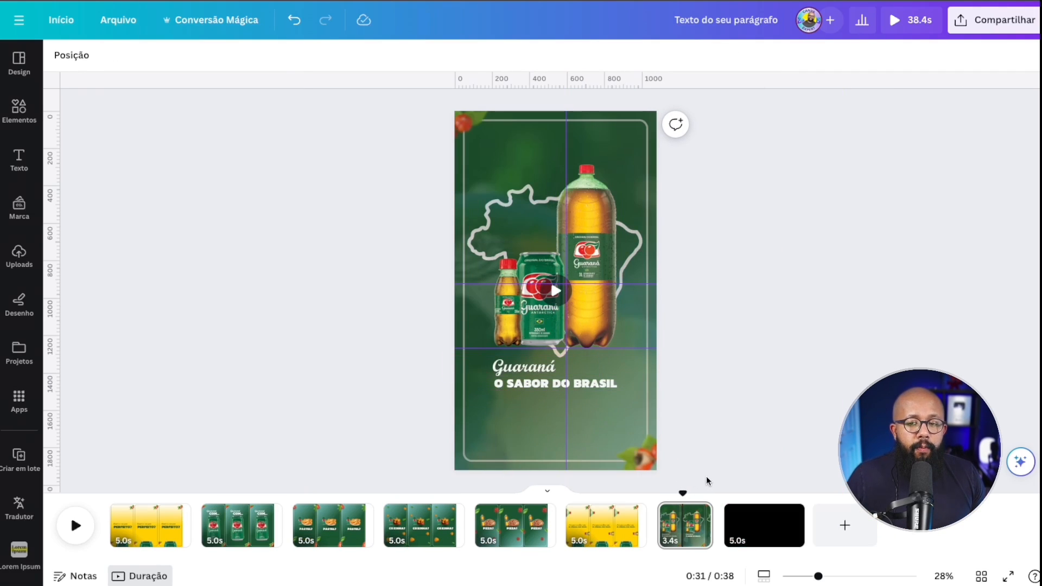
Return the playhead to the start of the video, search the apps for "murf" and open Murf AI.
{"action": "left_click_drag", "start_coordinate": [685, 491], "coordinate": [61, 509]}
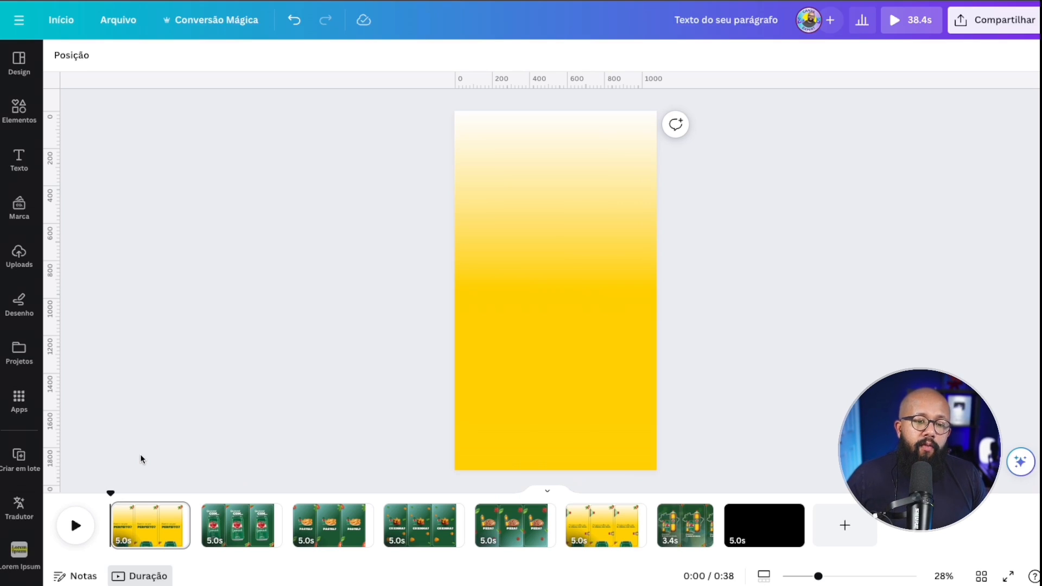
{"action": "left_click", "coordinate": [28, 404]}
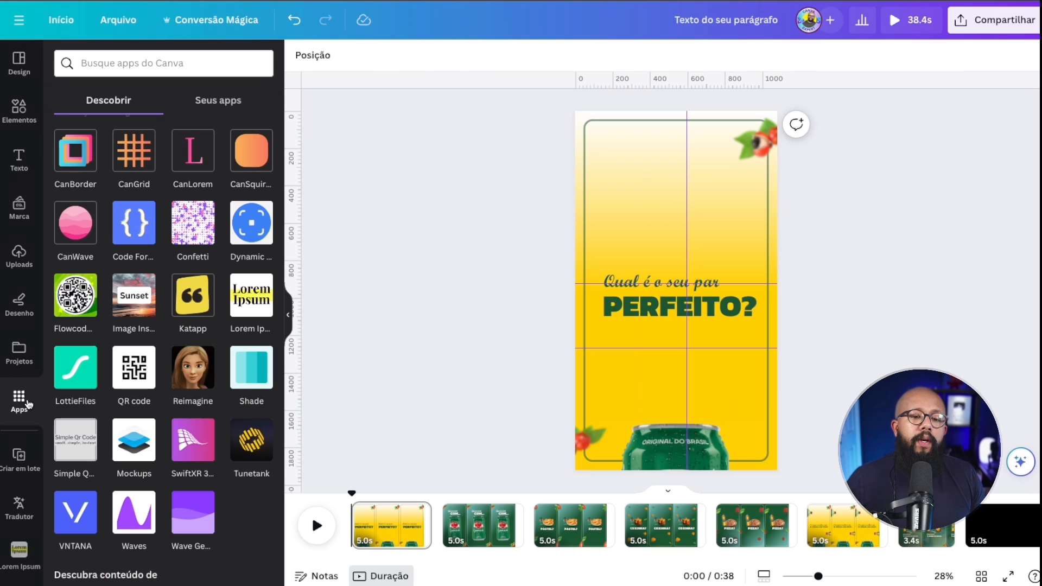
{"action": "scroll", "coordinate": [212, 288], "scroll_direction": "down", "scroll_amount": 10}
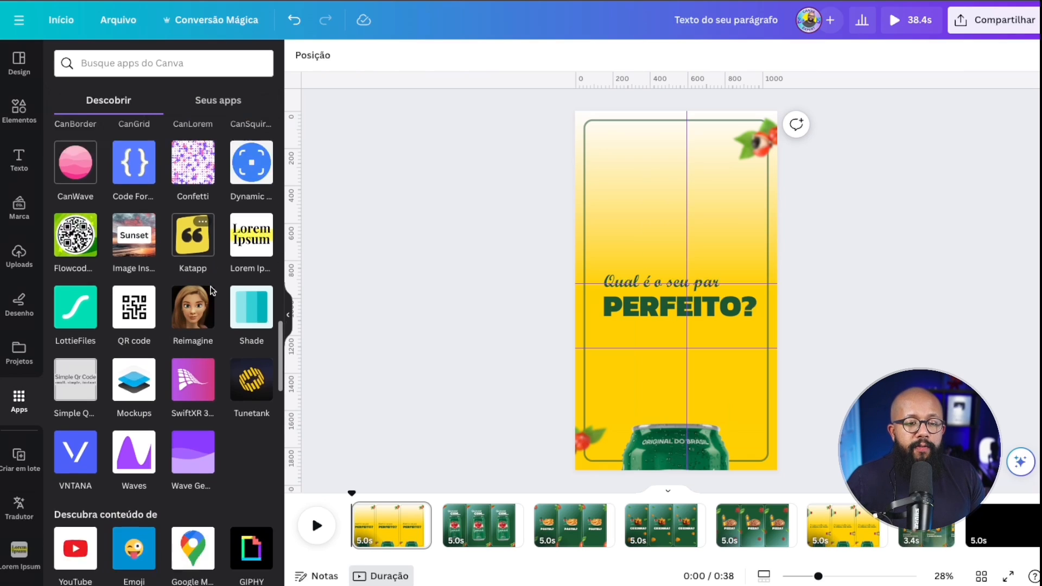
{"action": "scroll", "coordinate": [213, 291], "scroll_direction": "down", "scroll_amount": 8}
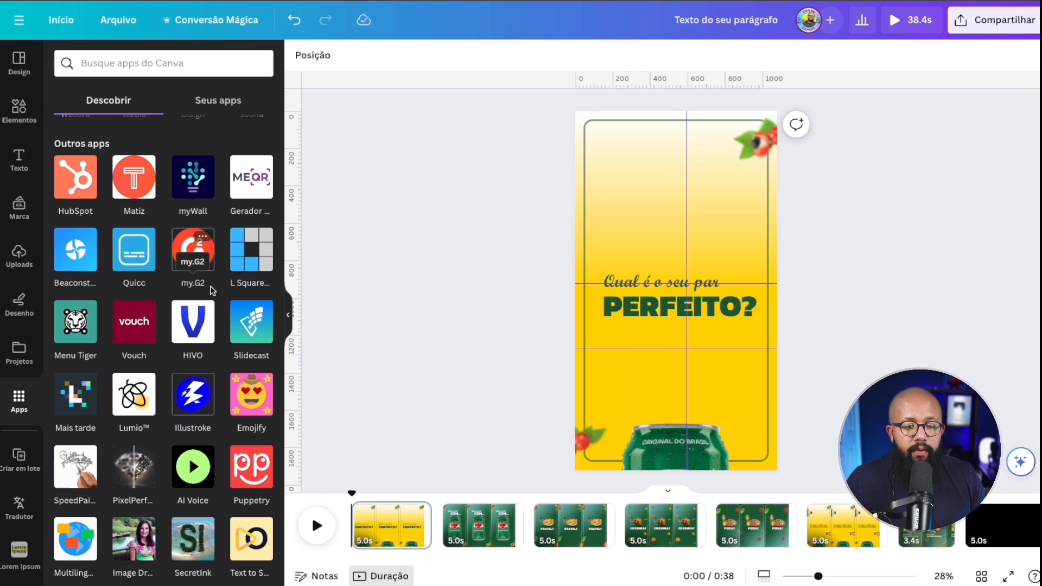
{"action": "scroll", "coordinate": [212, 291], "scroll_direction": "up", "scroll_amount": 10}
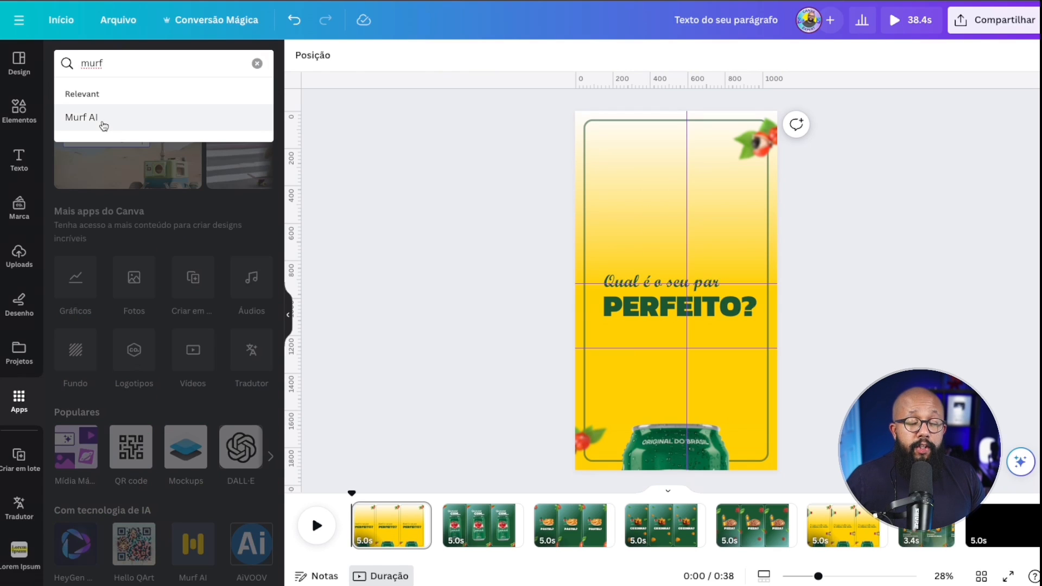
{"action": "left_click", "coordinate": [104, 126]}
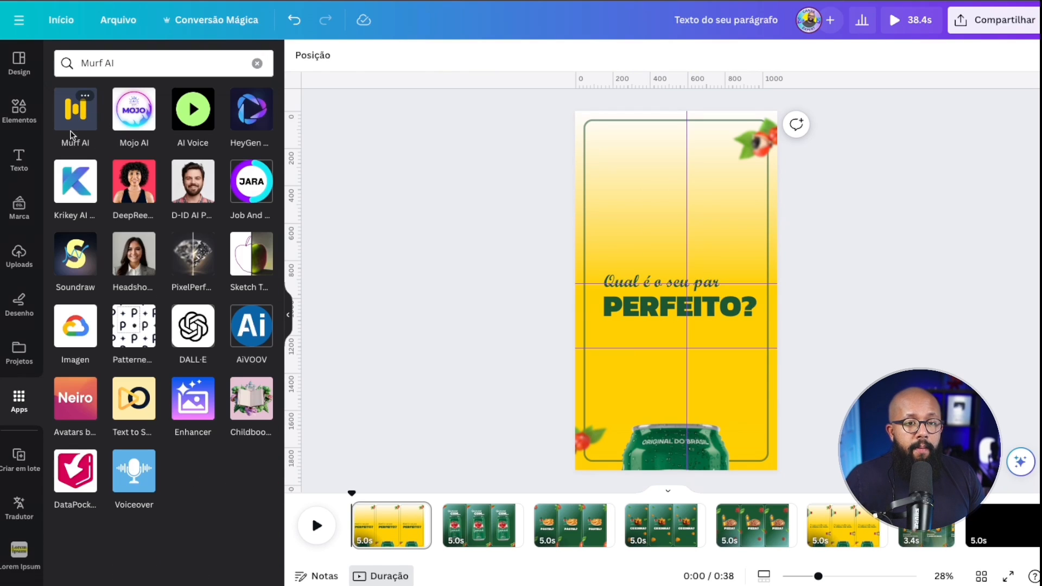
{"action": "left_click", "coordinate": [75, 129]}
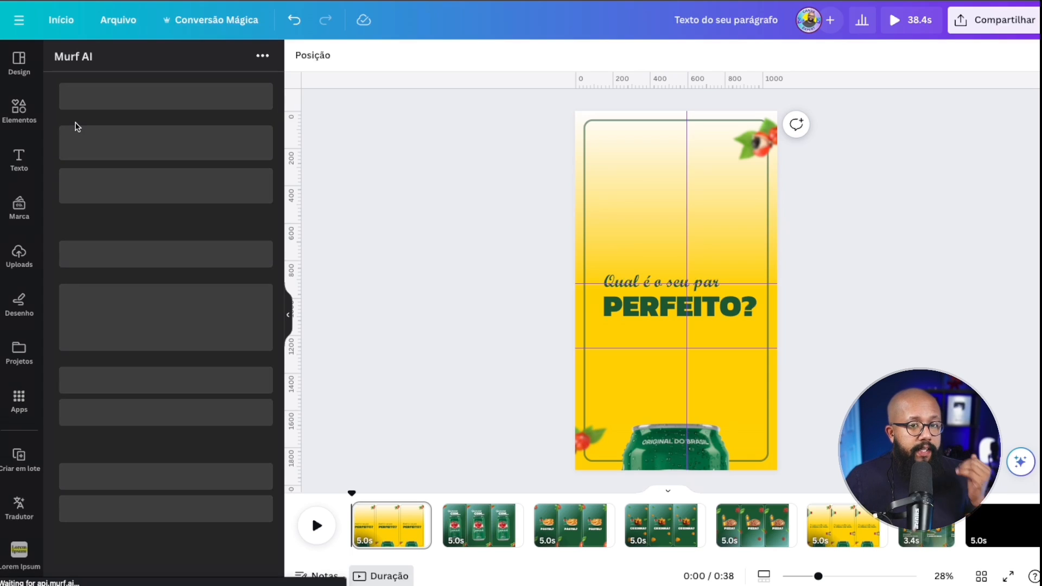
Set the Murf AI voice language to Portuguese - Brazil.
{"action": "scroll", "coordinate": [144, 467], "scroll_direction": "down", "scroll_amount": 3}
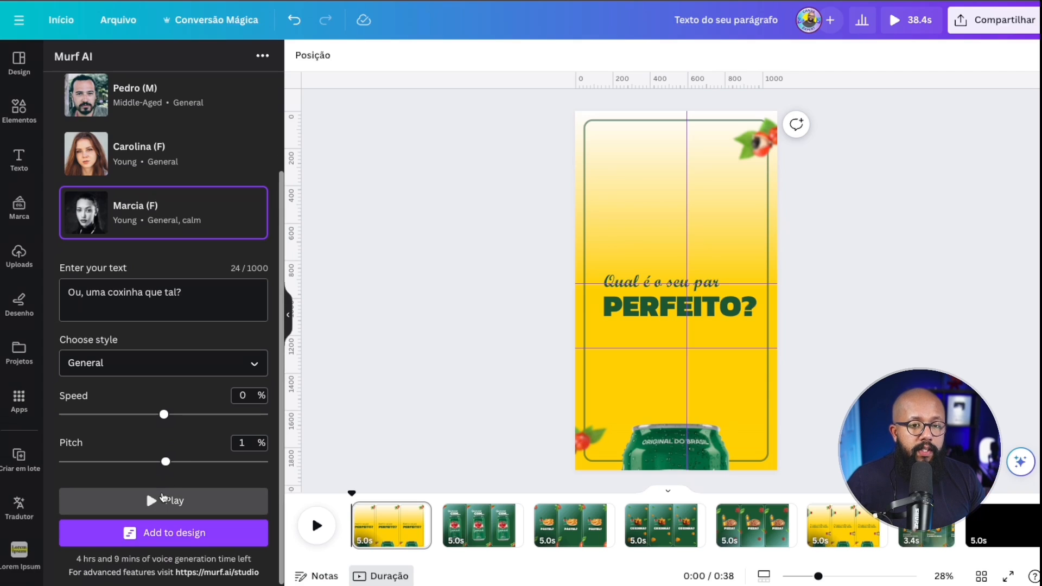
{"action": "scroll", "coordinate": [194, 164], "scroll_direction": "up", "scroll_amount": 3}
{"action": "left_click", "coordinate": [167, 134]}
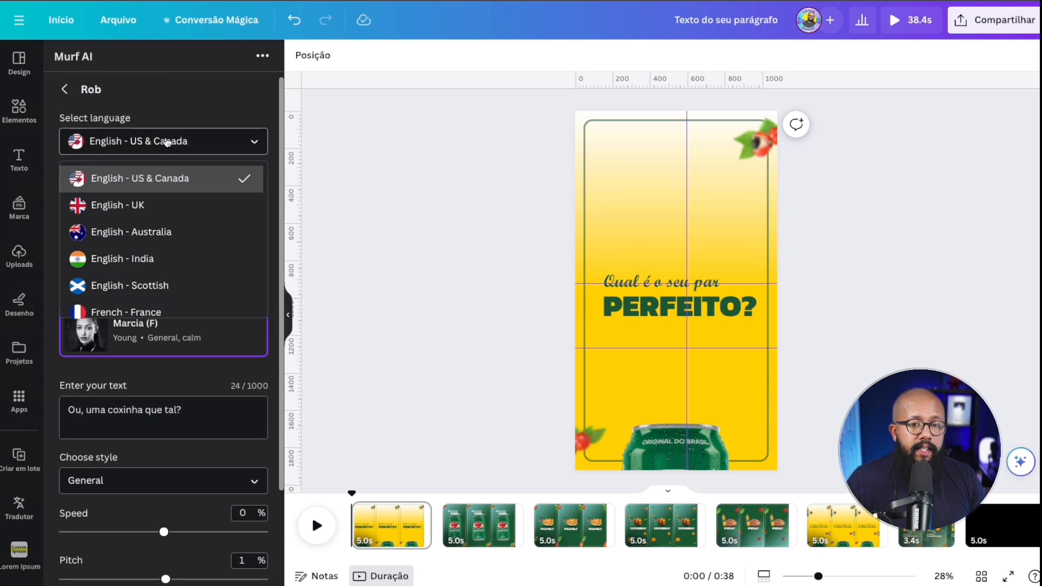
{"action": "scroll", "coordinate": [174, 244], "scroll_direction": "down", "scroll_amount": 5}
{"action": "scroll", "coordinate": [181, 221], "scroll_direction": "up", "scroll_amount": 6}
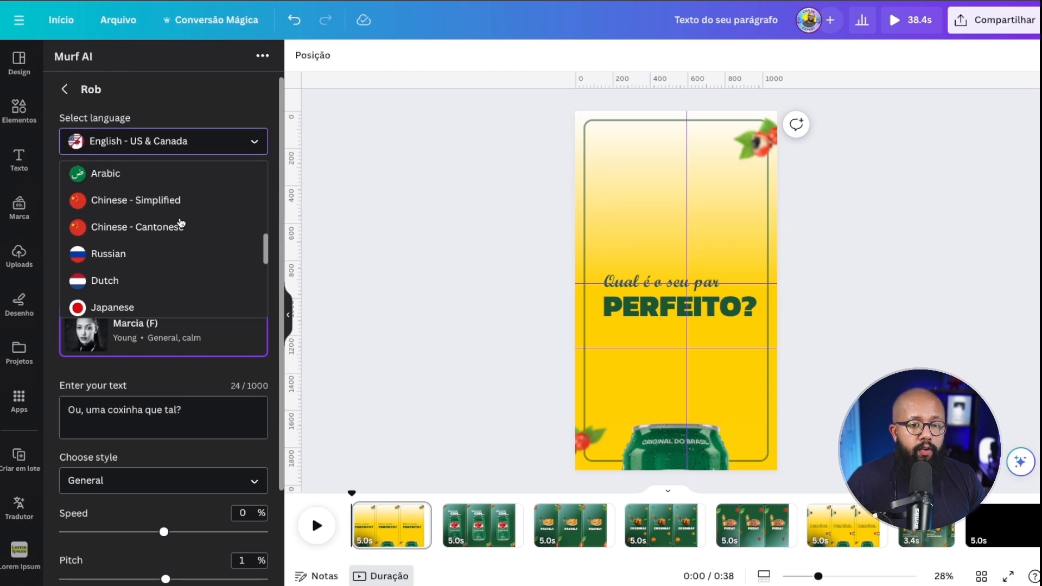
{"action": "scroll", "coordinate": [186, 217], "scroll_direction": "down", "scroll_amount": 5}
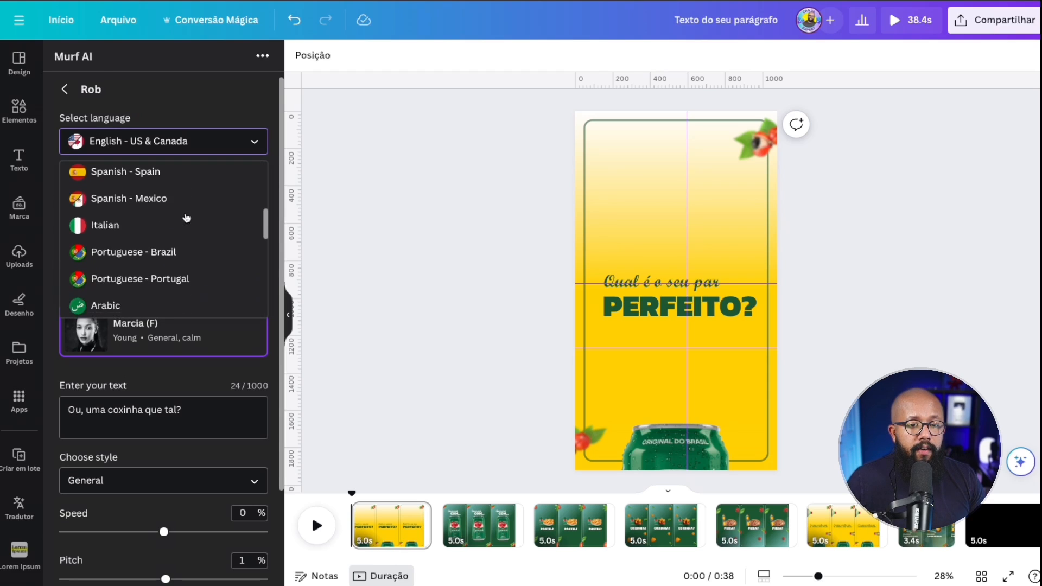
{"action": "scroll", "coordinate": [186, 216], "scroll_direction": "up", "scroll_amount": 3}
{"action": "left_click", "coordinate": [176, 189]}
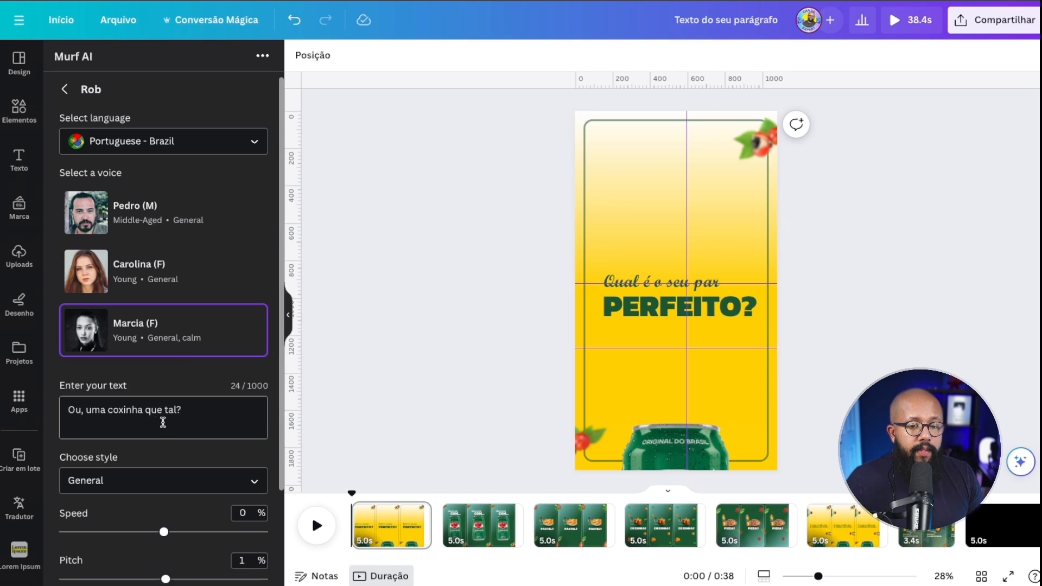
Move the playhead to 0:02 and add the Marcia voice-over "Ou, uma coxinha que tal?" in General style to the design.
{"action": "scroll", "coordinate": [175, 419], "scroll_direction": "down", "scroll_amount": 3}
{"action": "left_click", "coordinate": [197, 366]}
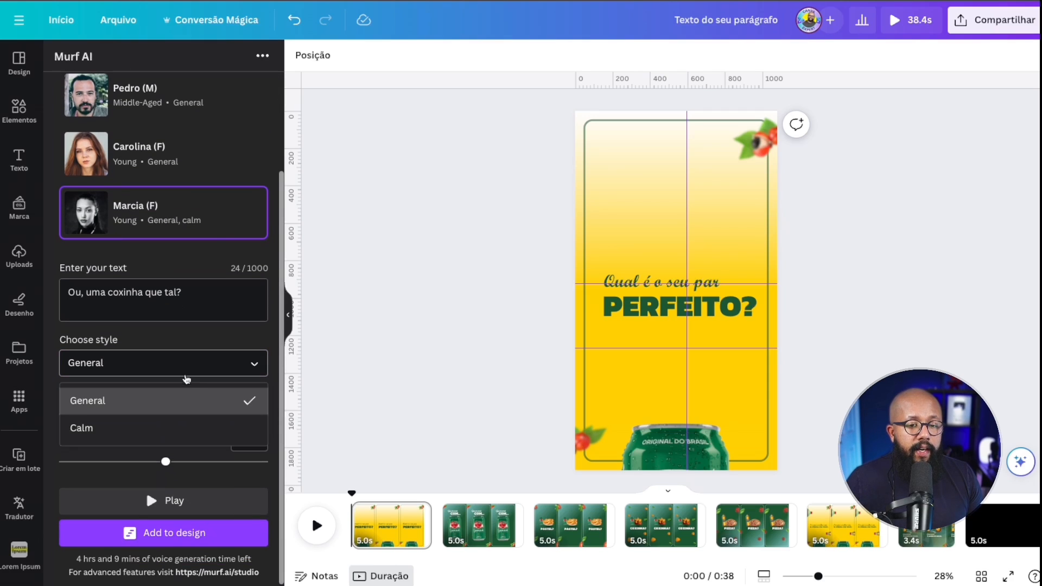
{"action": "left_click", "coordinate": [190, 300]}
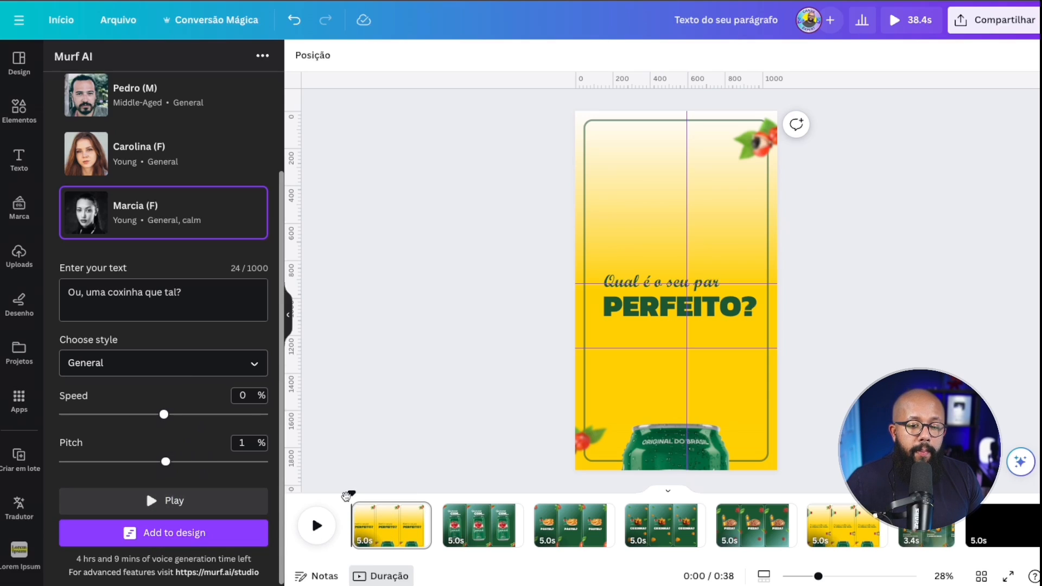
{"action": "left_click_drag", "start_coordinate": [354, 493], "coordinate": [389, 497]}
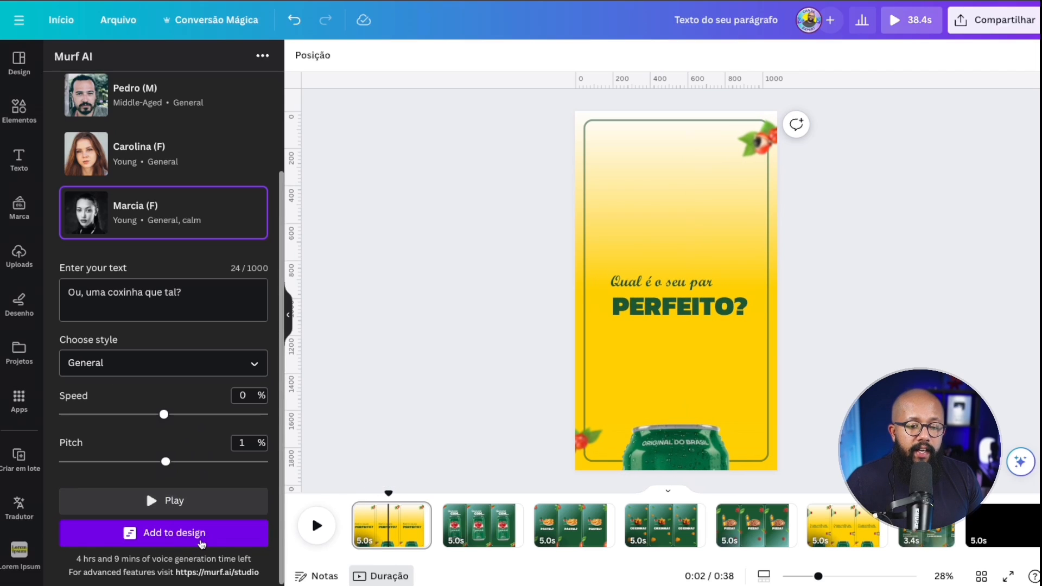
{"action": "left_click", "coordinate": [202, 543]}
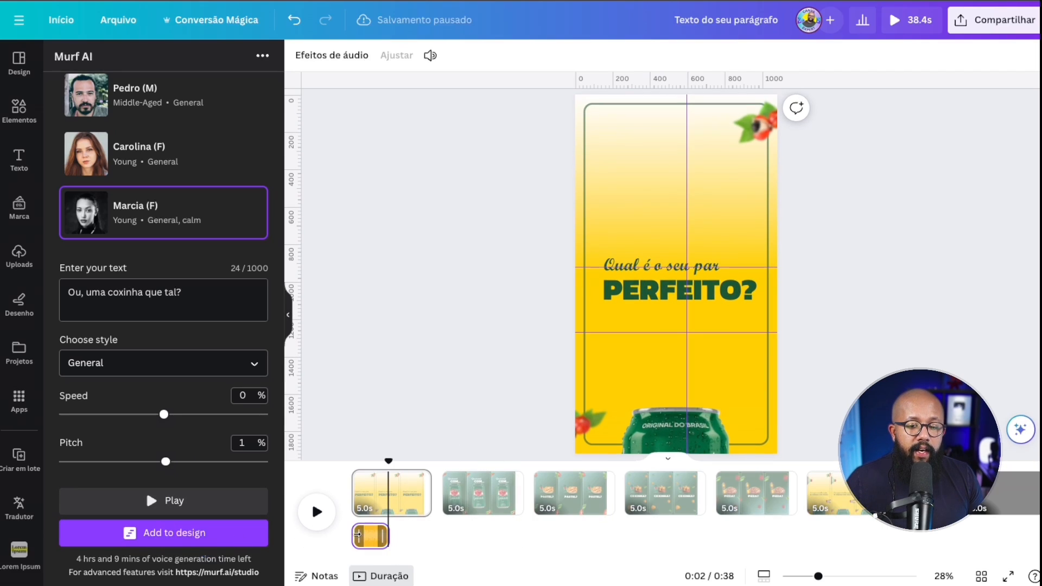
Play back the voice-over from the video start, try its clip at the start of the COXINHA? page, and delete it.
{"action": "left_click_drag", "start_coordinate": [394, 464], "coordinate": [328, 496]}
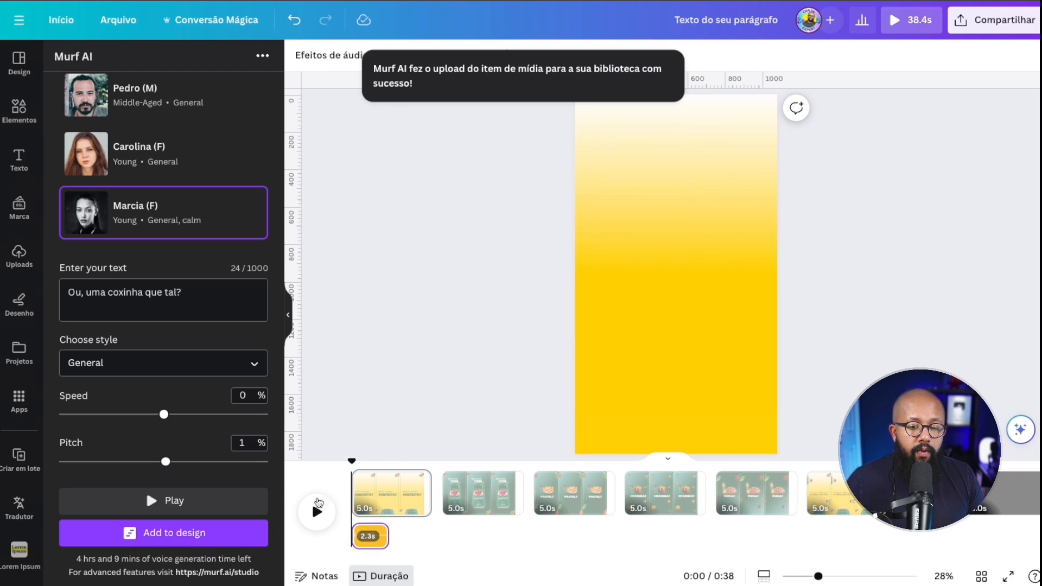
{"action": "left_click", "coordinate": [318, 512]}
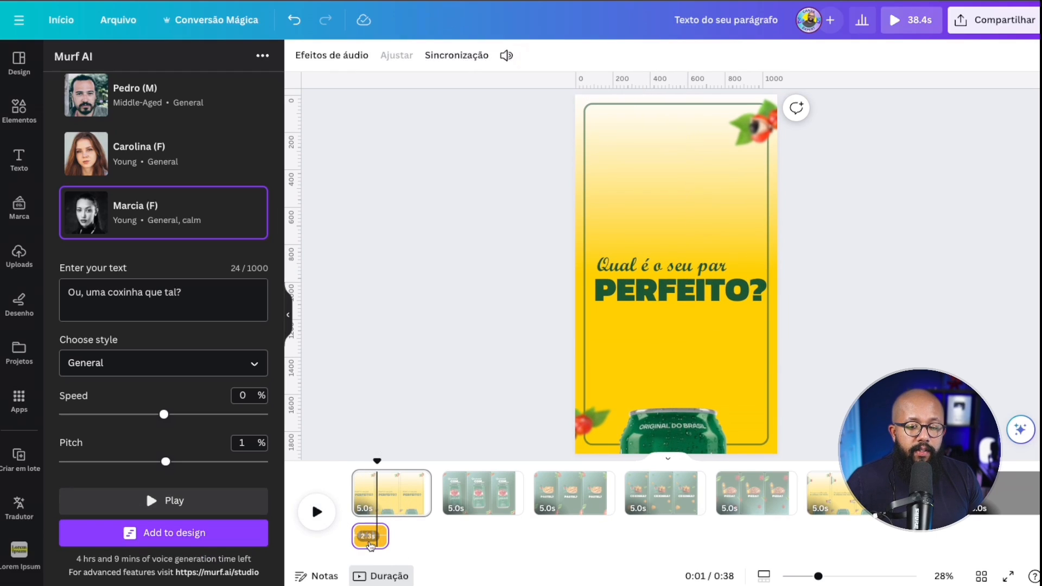
{"action": "left_click_drag", "start_coordinate": [371, 545], "coordinate": [637, 553]}
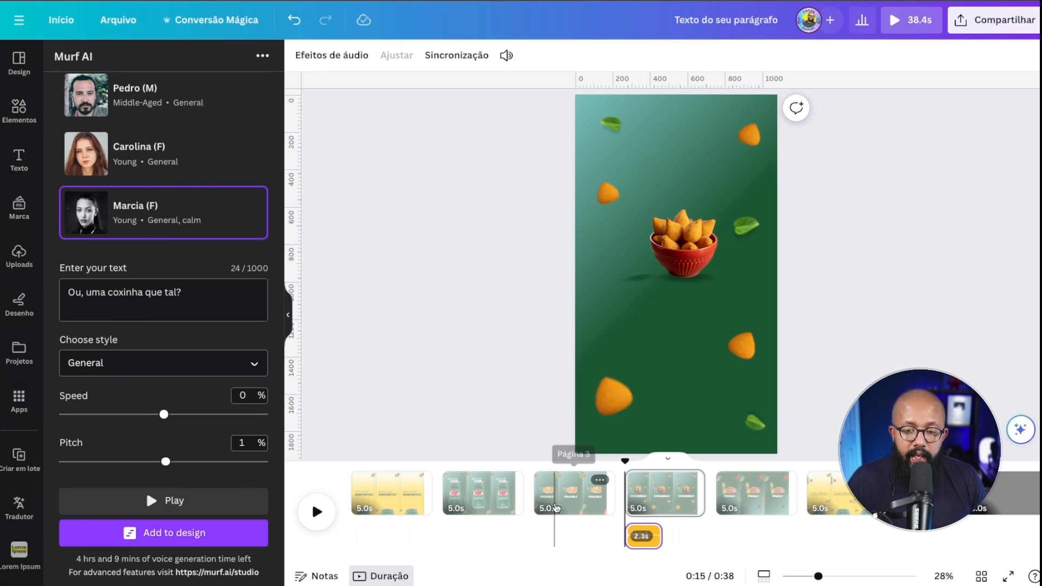
{"action": "key", "text": "Delete"}
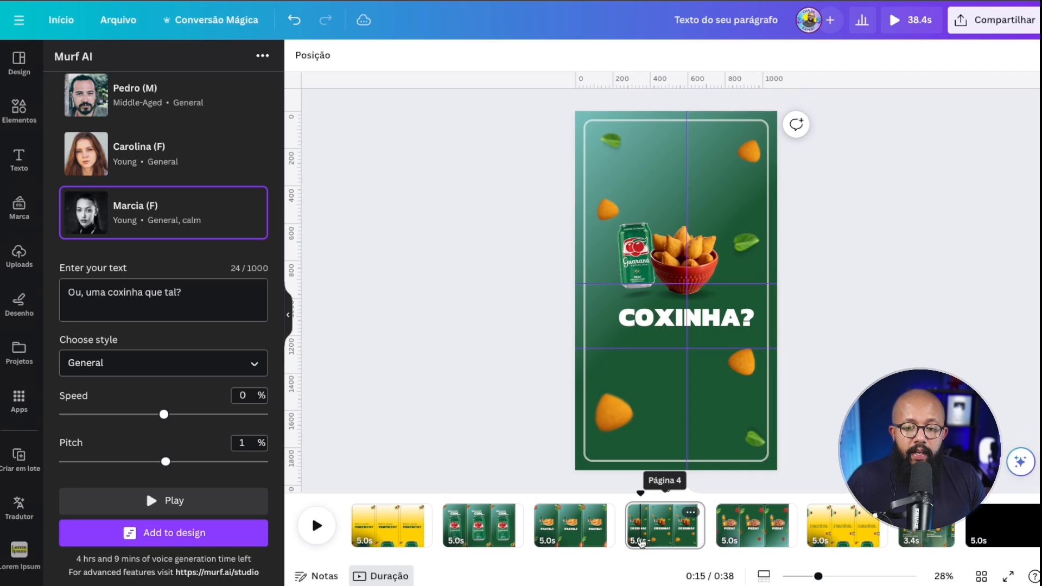
On page 1, examine the upper guaraná fruit photo's animation and the settings of its Pulsar motion effect.
{"action": "left_click", "coordinate": [384, 516]}
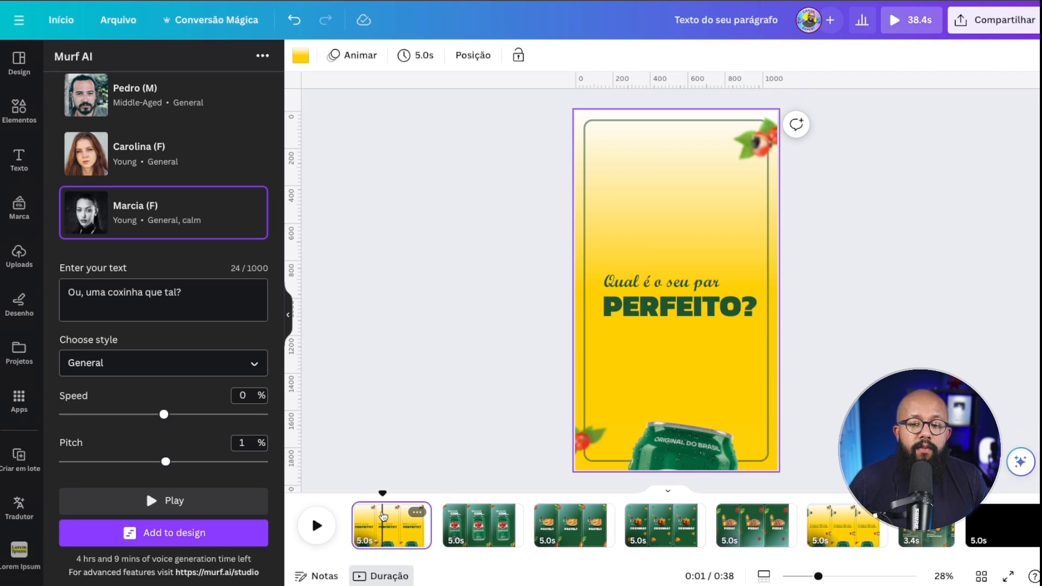
{"action": "left_click", "coordinate": [709, 442]}
{"action": "left_click", "coordinate": [764, 146]}
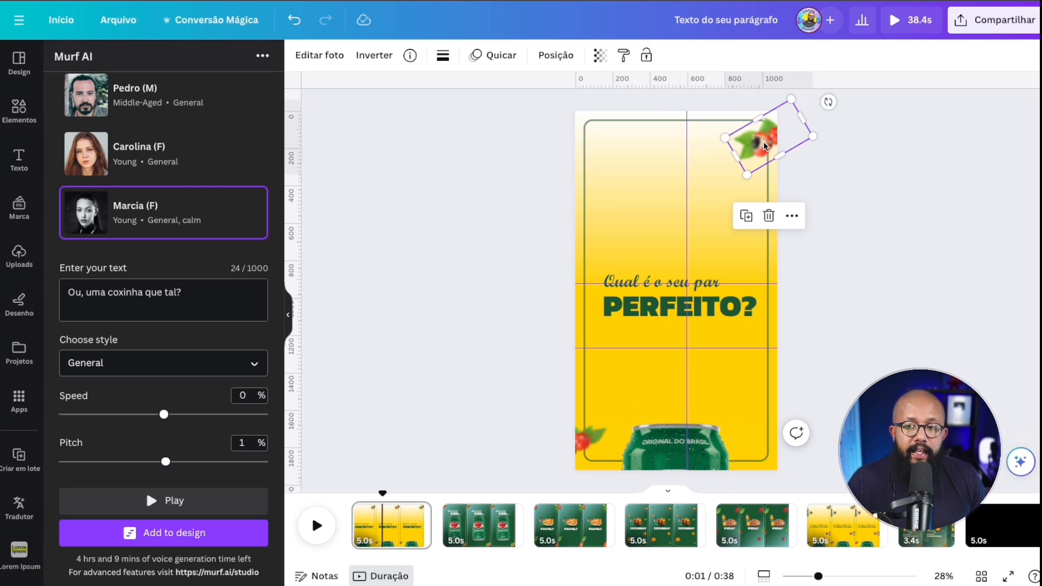
{"action": "left_click", "coordinate": [577, 442]}
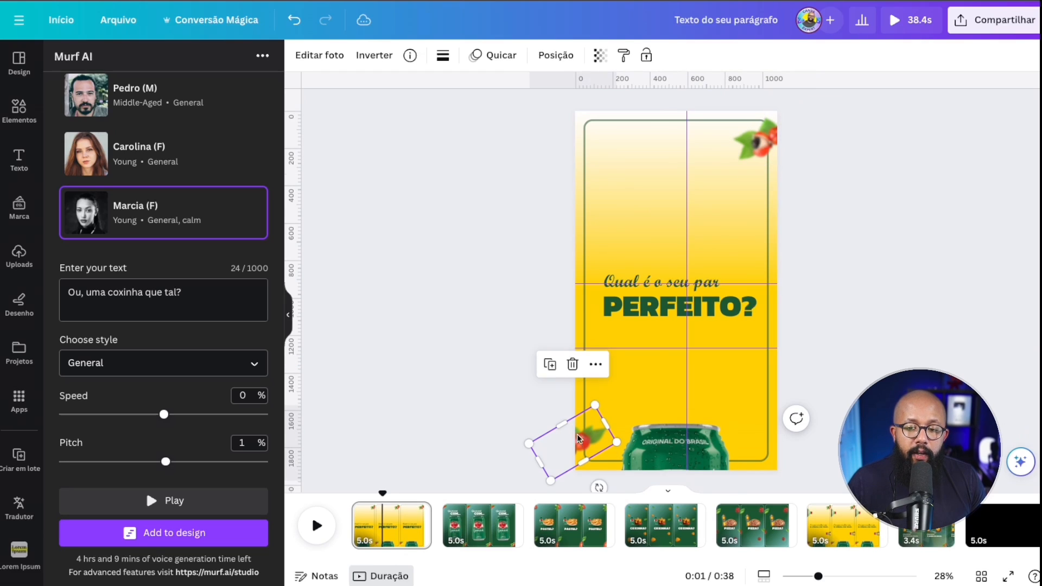
{"action": "left_click", "coordinate": [763, 151]}
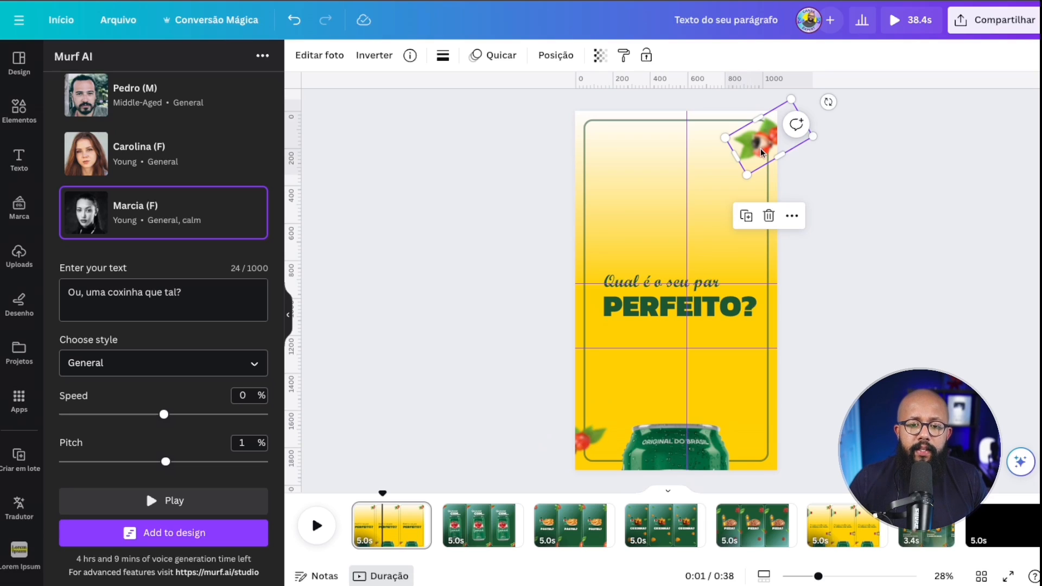
{"action": "left_click", "coordinate": [288, 314]}
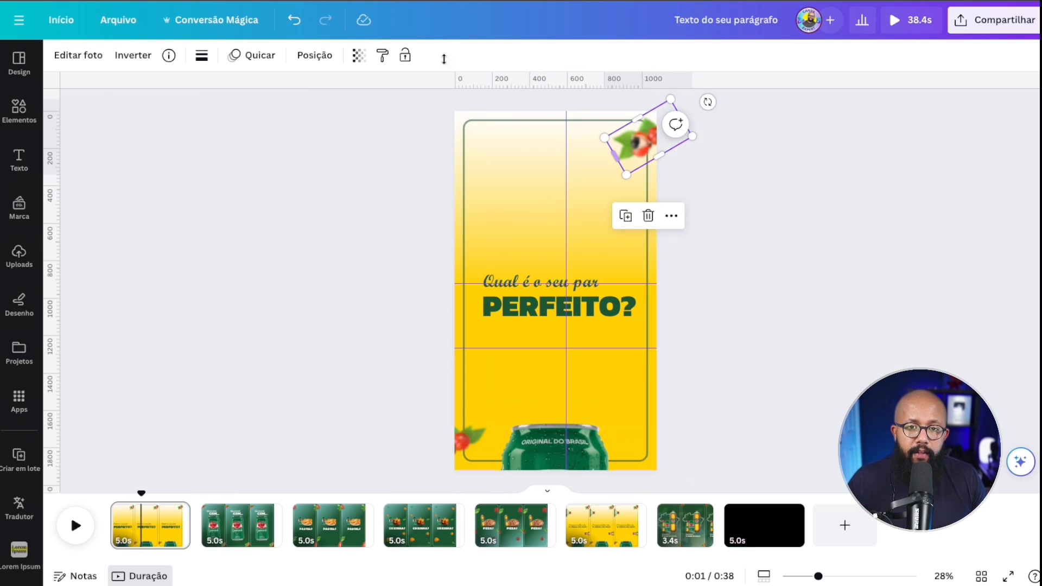
{"action": "left_click", "coordinate": [260, 56]}
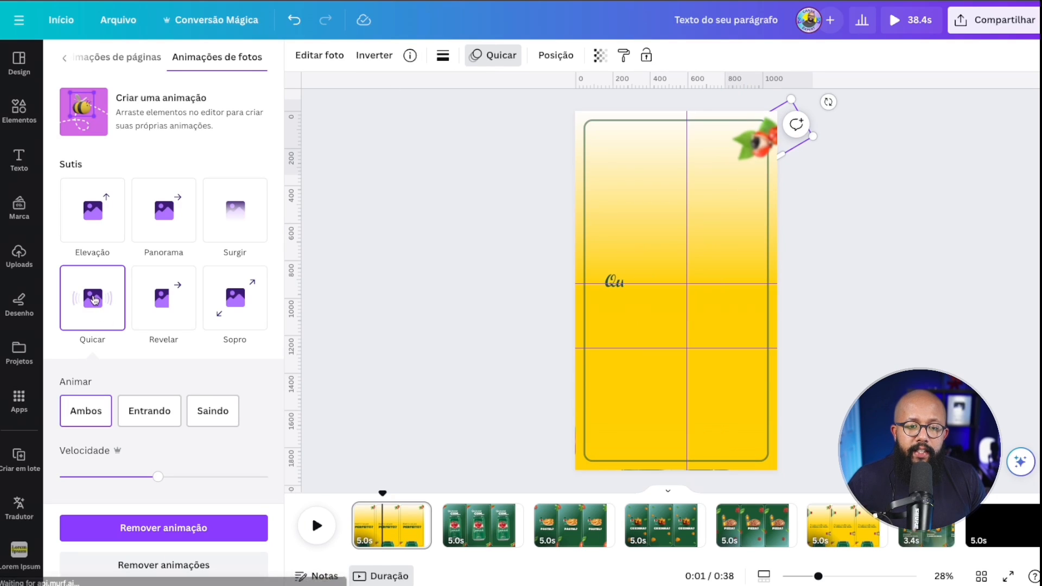
{"action": "scroll", "coordinate": [177, 301], "scroll_direction": "down", "scroll_amount": 10}
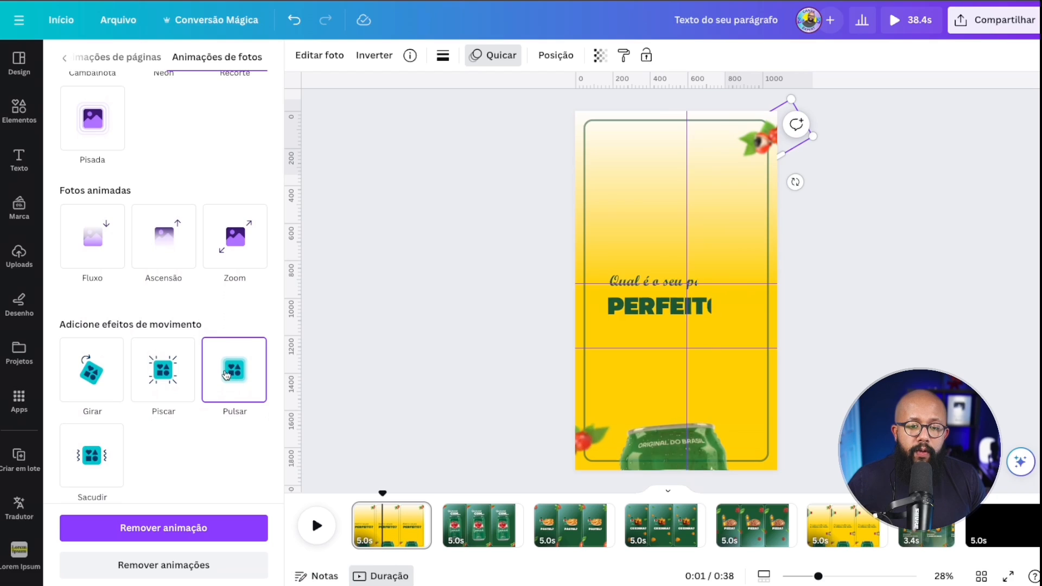
{"action": "left_click", "coordinate": [226, 375]}
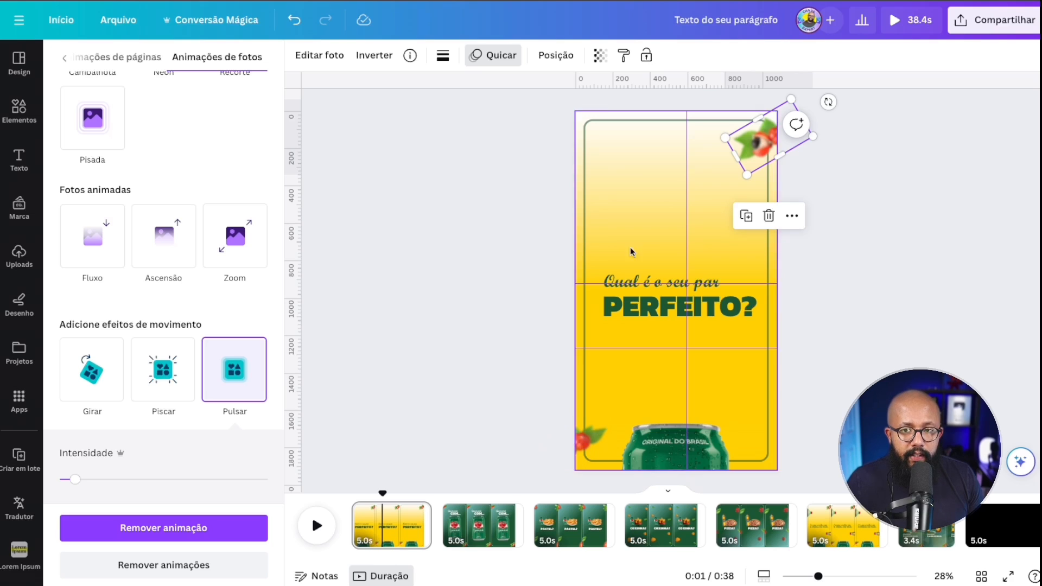
On page 1, move the frame outline below both text layers and choose the upward direction for its Revelar animation.
{"action": "left_click", "coordinate": [593, 163]}
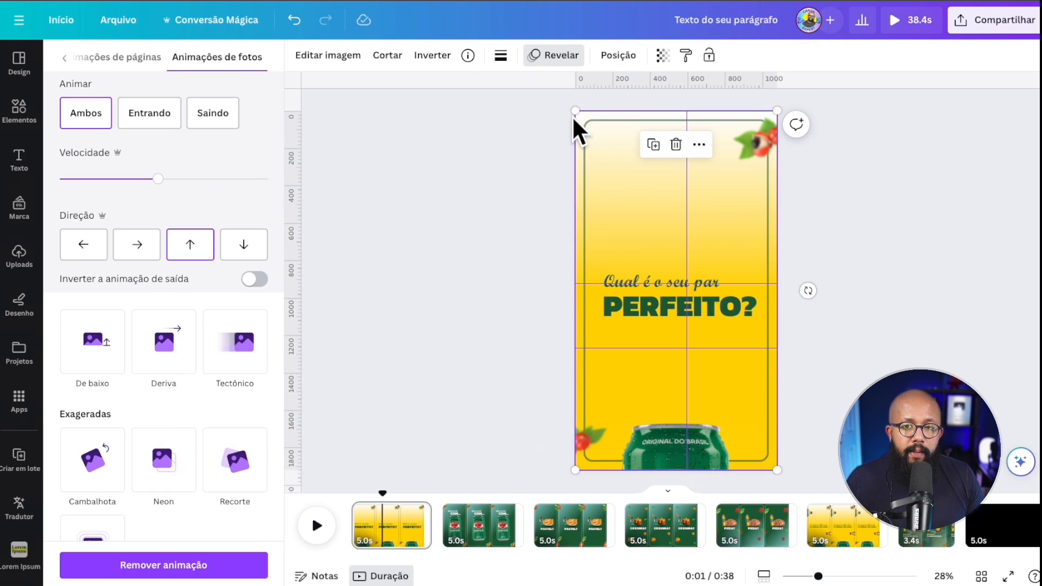
{"action": "left_click", "coordinate": [624, 65]}
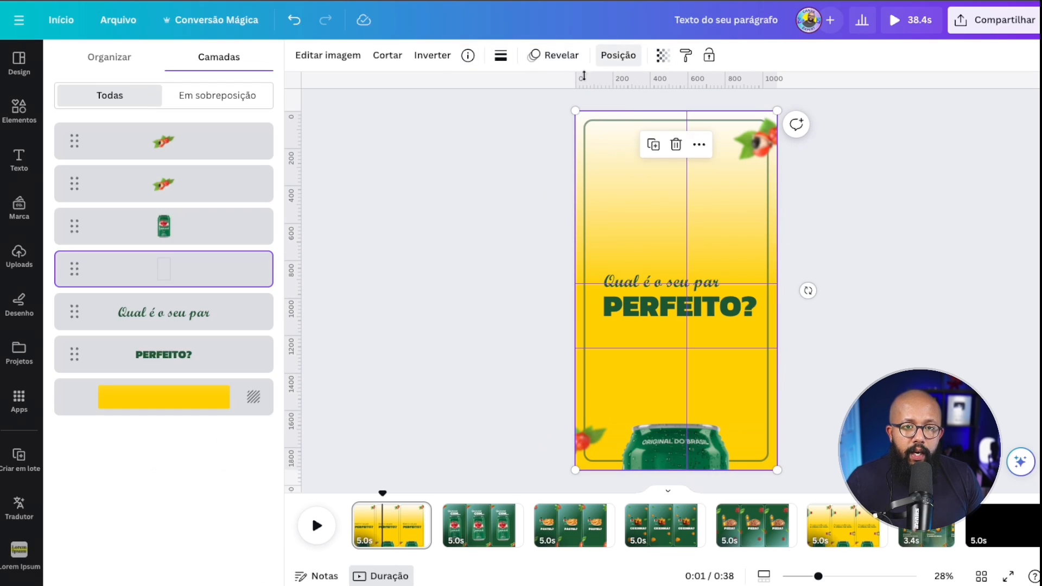
{"action": "left_click_drag", "start_coordinate": [186, 281], "coordinate": [196, 365]}
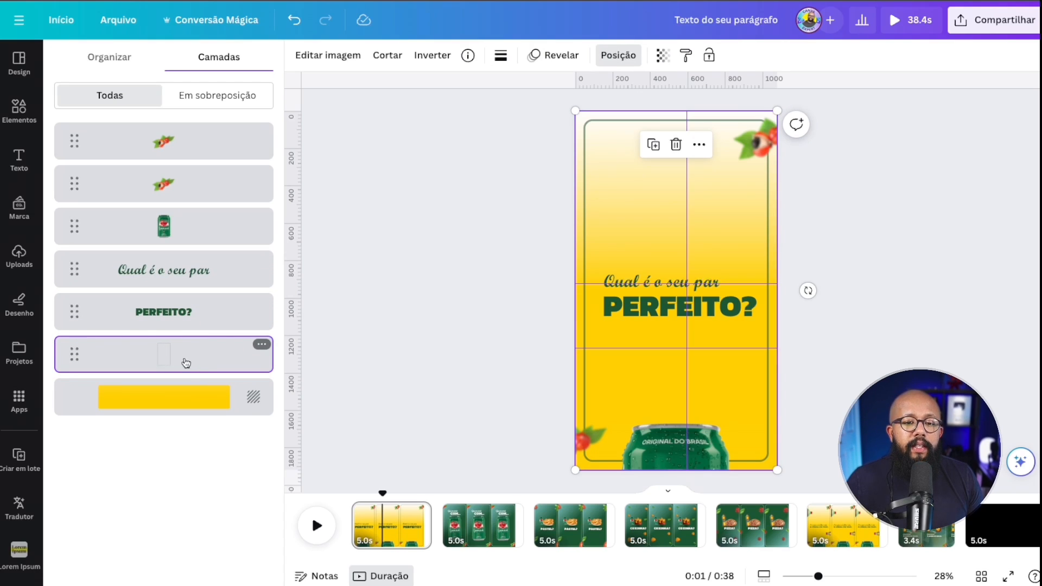
{"action": "left_click", "coordinate": [554, 55]}
{"action": "scroll", "coordinate": [167, 331], "scroll_direction": "down", "scroll_amount": 3}
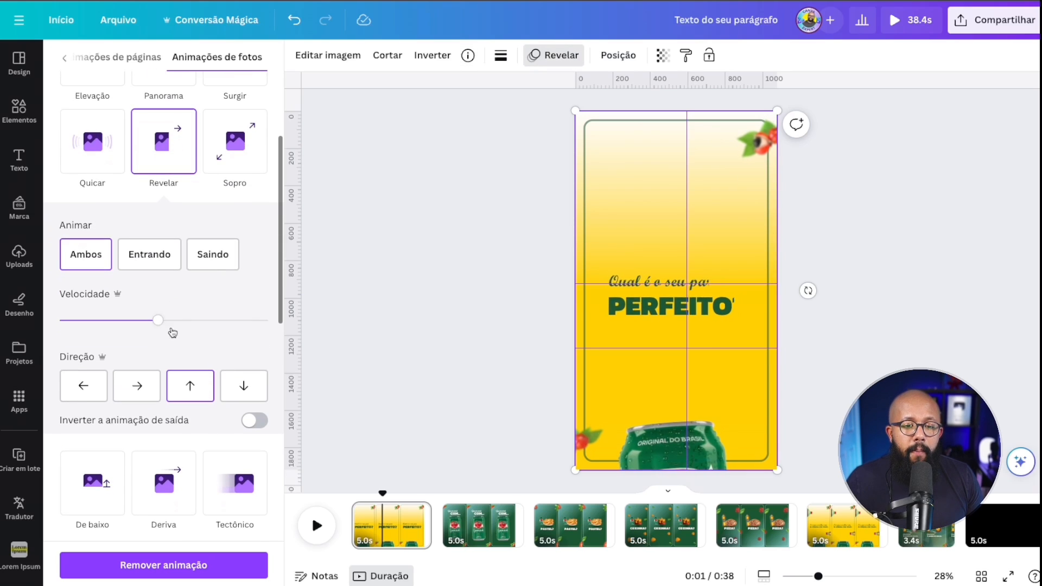
{"action": "left_click", "coordinate": [196, 393]}
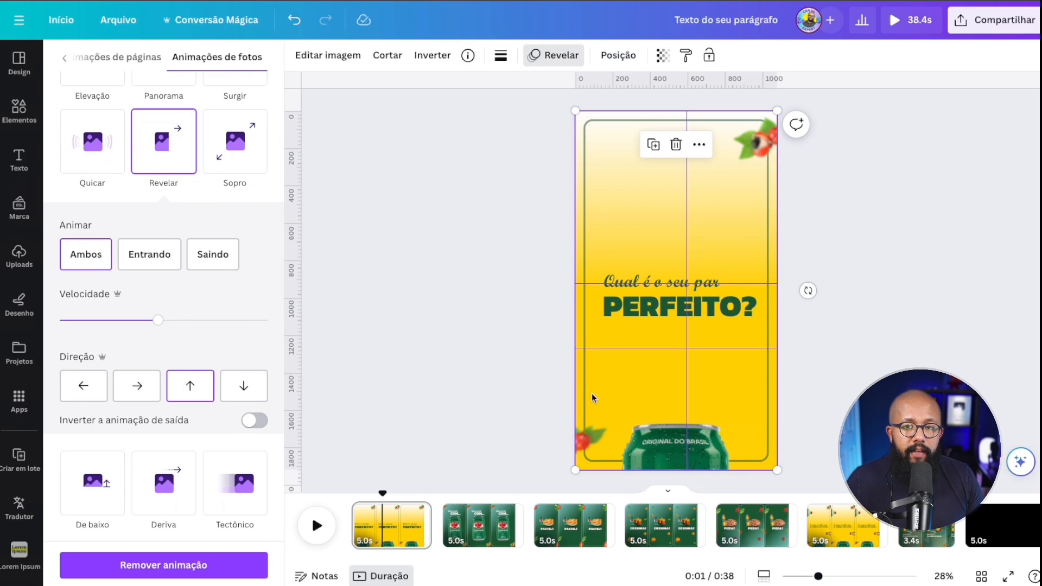
Examine the animations and motion effects of the two headline texts and the can on page 1.
{"action": "left_click", "coordinate": [646, 277]}
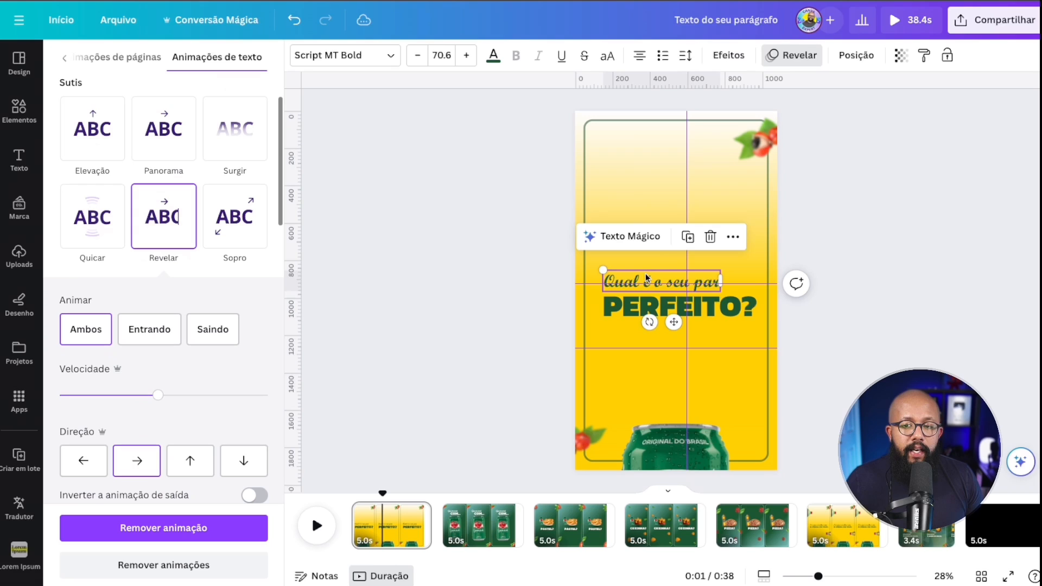
{"action": "left_click", "coordinate": [658, 314]}
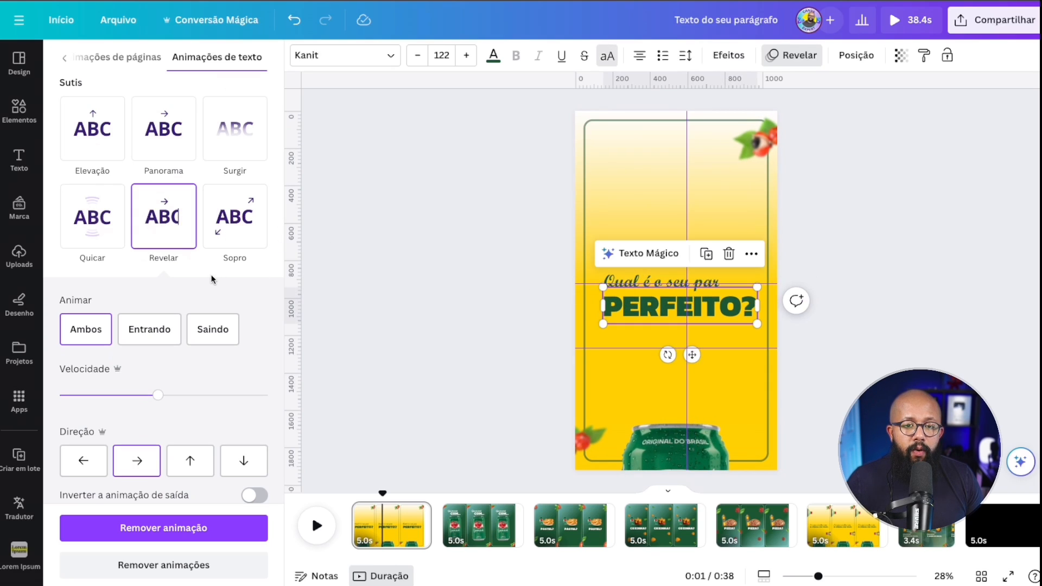
{"action": "scroll", "coordinate": [212, 279], "scroll_direction": "down", "scroll_amount": 8}
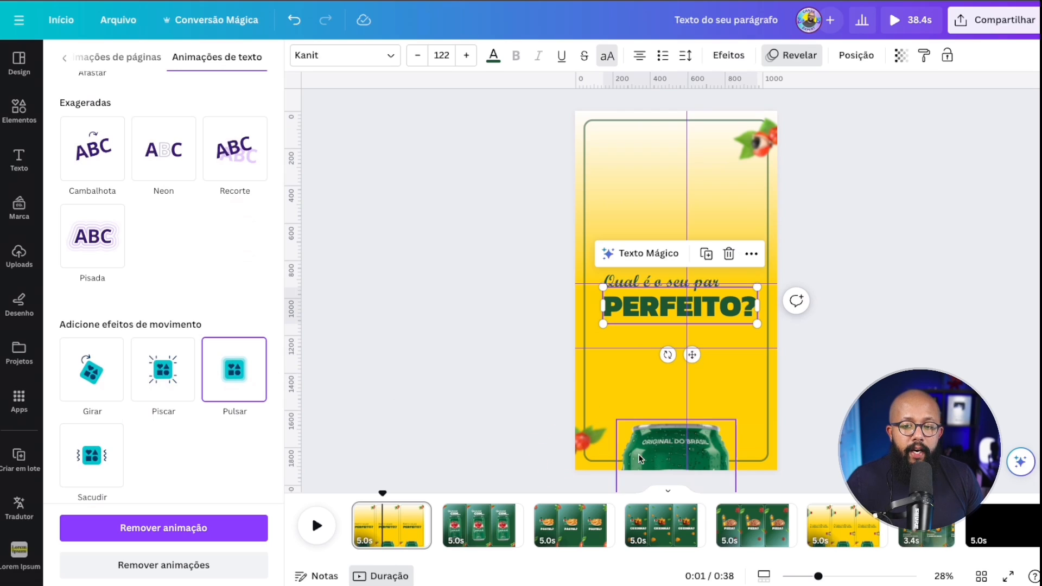
{"action": "left_click", "coordinate": [655, 463]}
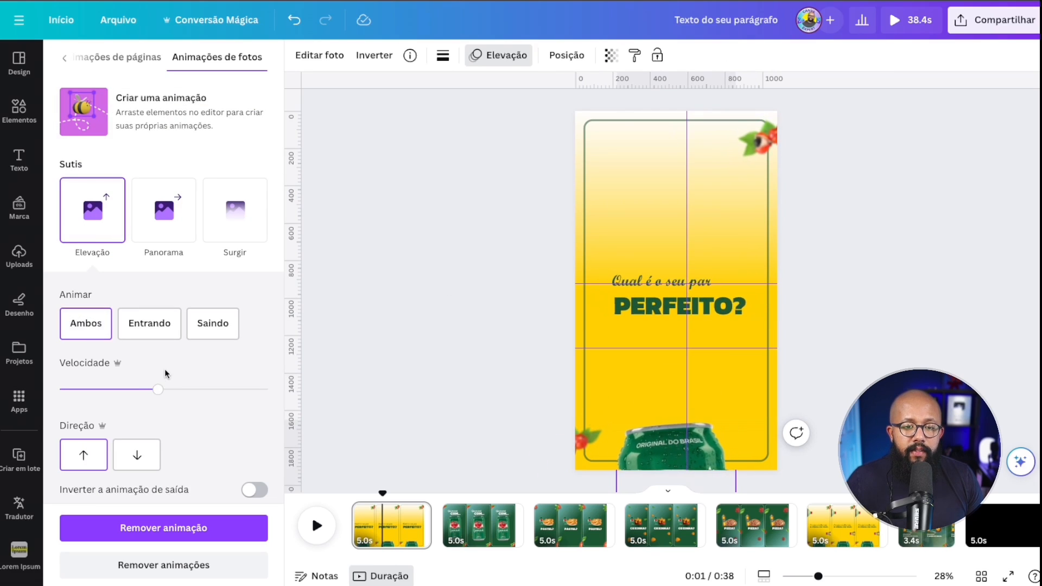
{"action": "scroll", "coordinate": [168, 368], "scroll_direction": "down", "scroll_amount": 10}
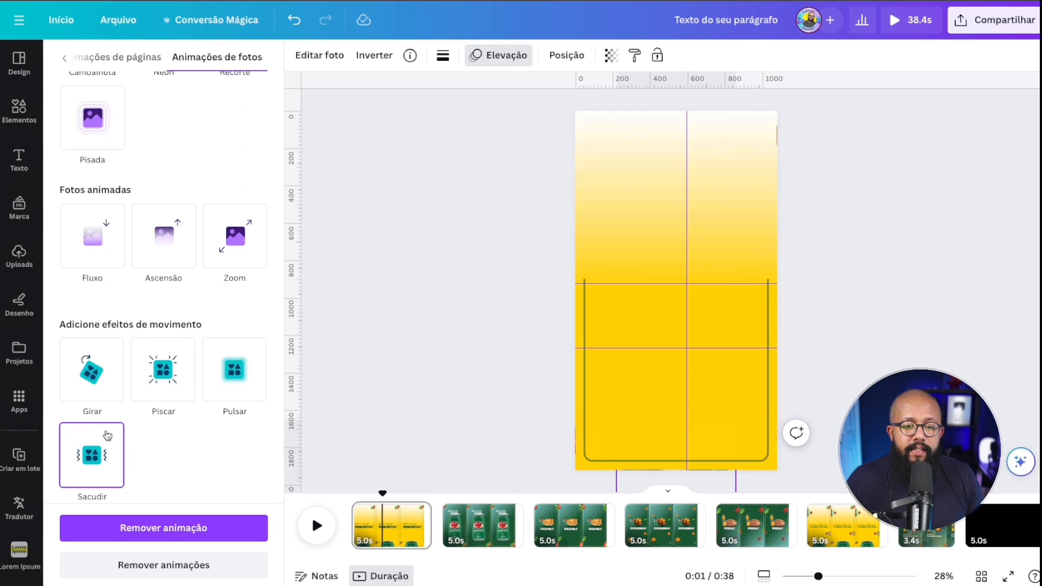
{"action": "scroll", "coordinate": [129, 460], "scroll_direction": "down", "scroll_amount": 1}
{"action": "scroll", "coordinate": [130, 458], "scroll_direction": "down", "scroll_amount": 2}
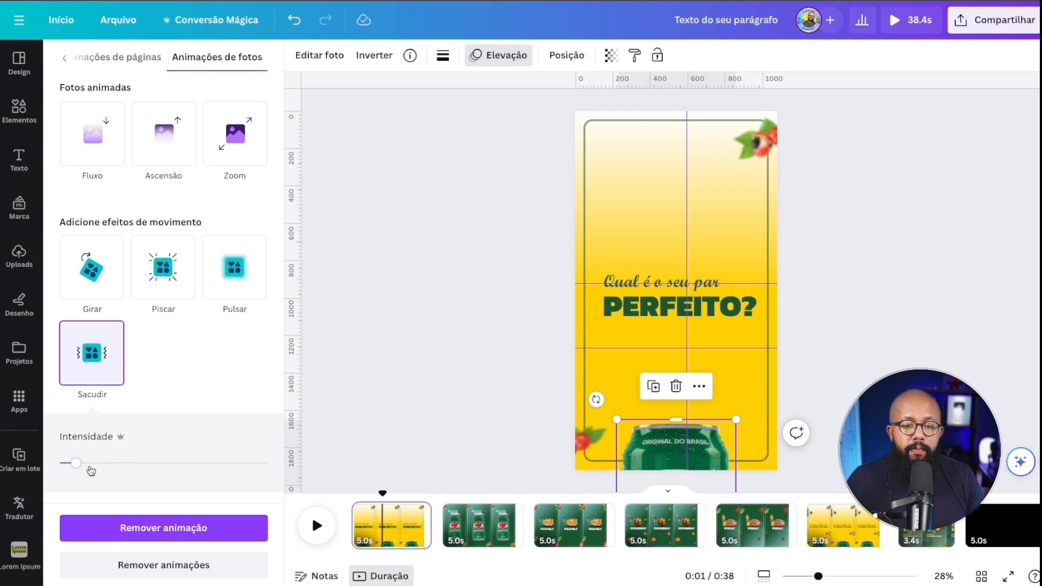
Examine the animations of the can, the "Guaraná" text and the upper fruit photo on page 2.
{"action": "left_click", "coordinate": [478, 521]}
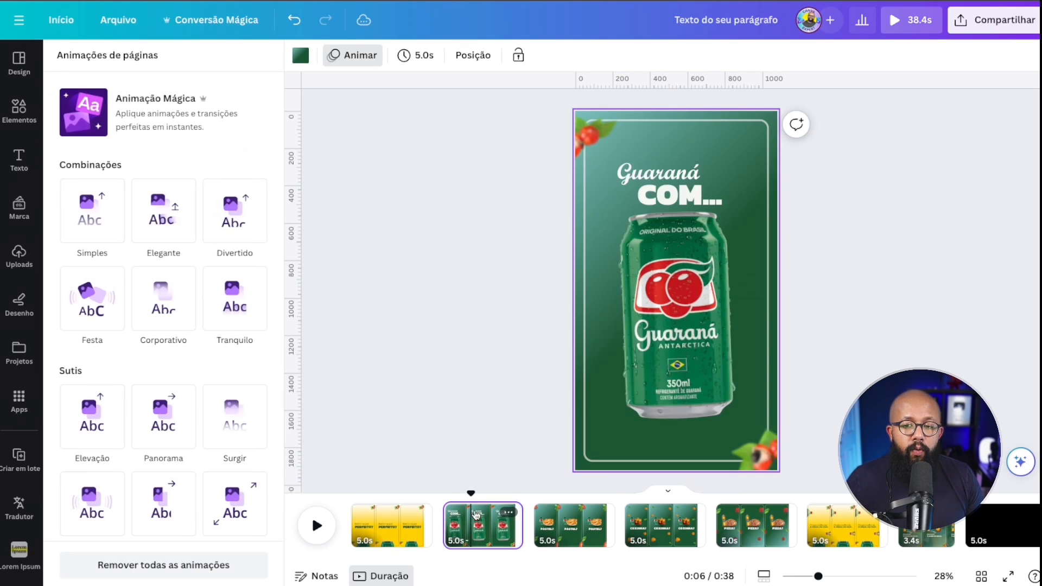
{"action": "left_click", "coordinate": [711, 318]}
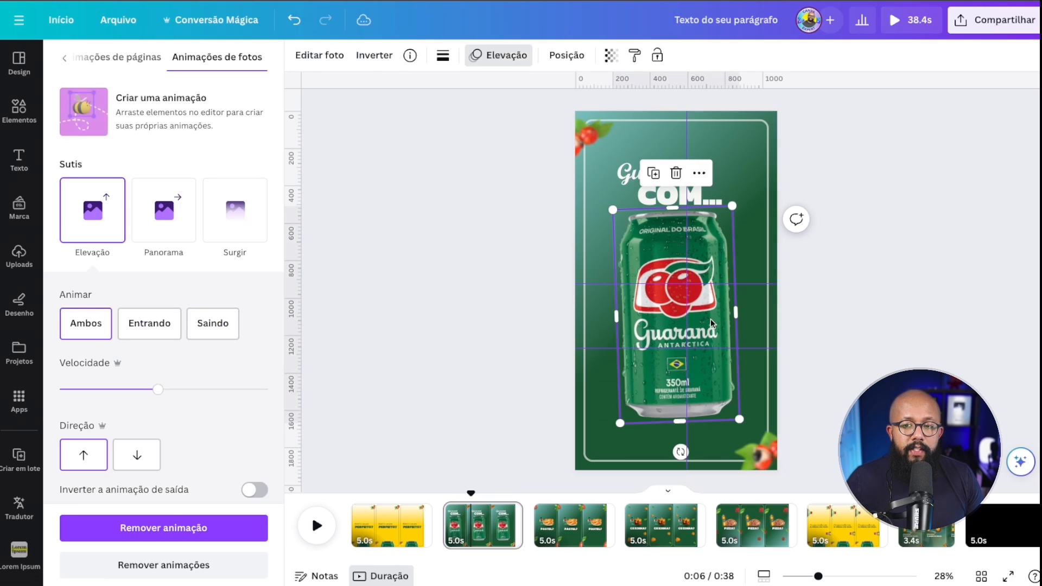
{"action": "left_click", "coordinate": [616, 174]}
{"action": "left_click", "coordinate": [585, 142]}
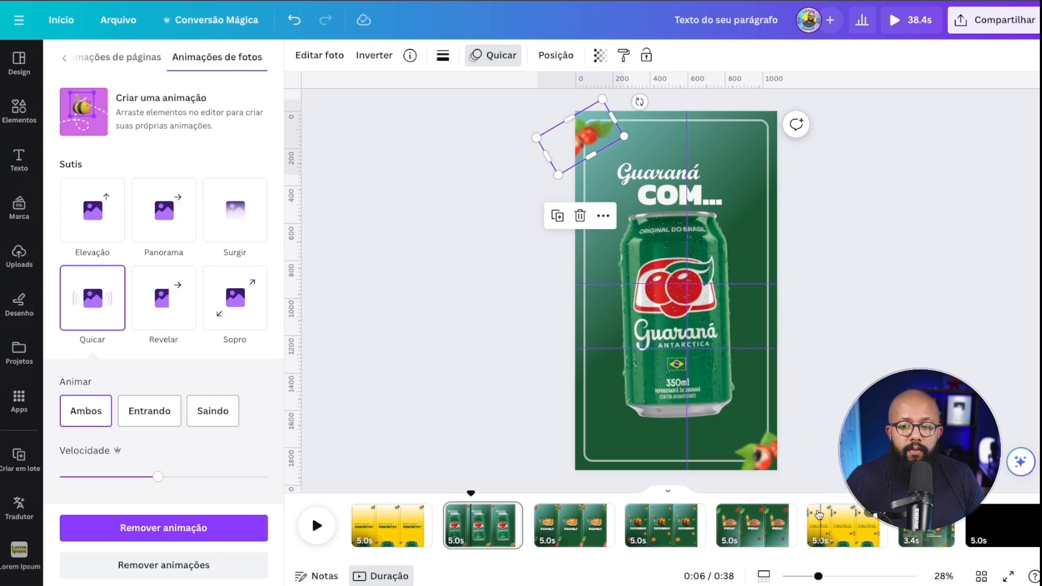
Add a Combinar transition between pages 1 and 2 and apply it to all pages.
{"action": "scroll", "coordinate": [934, 533], "scroll_direction": "right", "scroll_amount": 2}
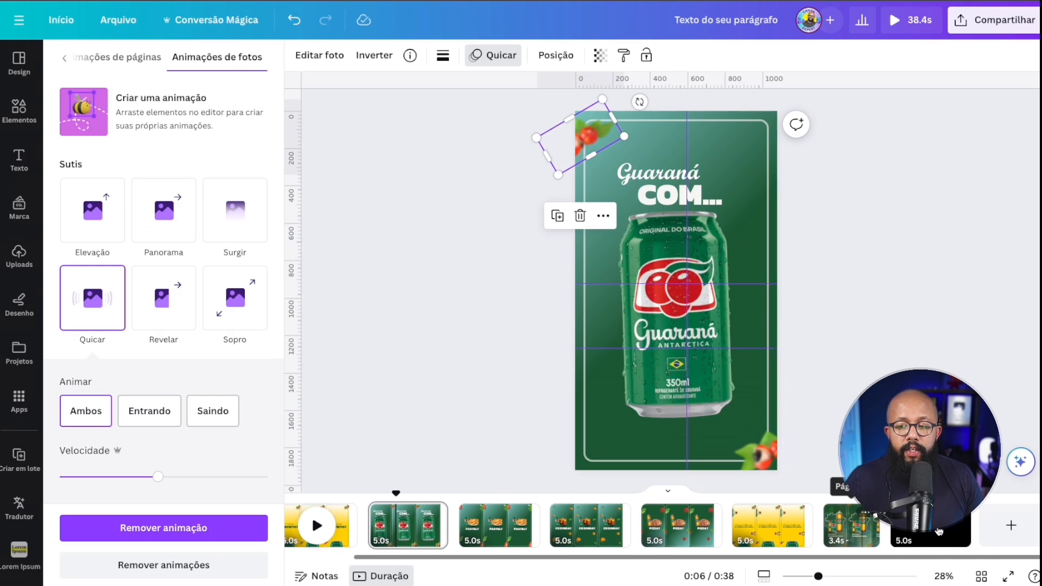
{"action": "scroll", "coordinate": [941, 531], "scroll_direction": "left", "scroll_amount": 2}
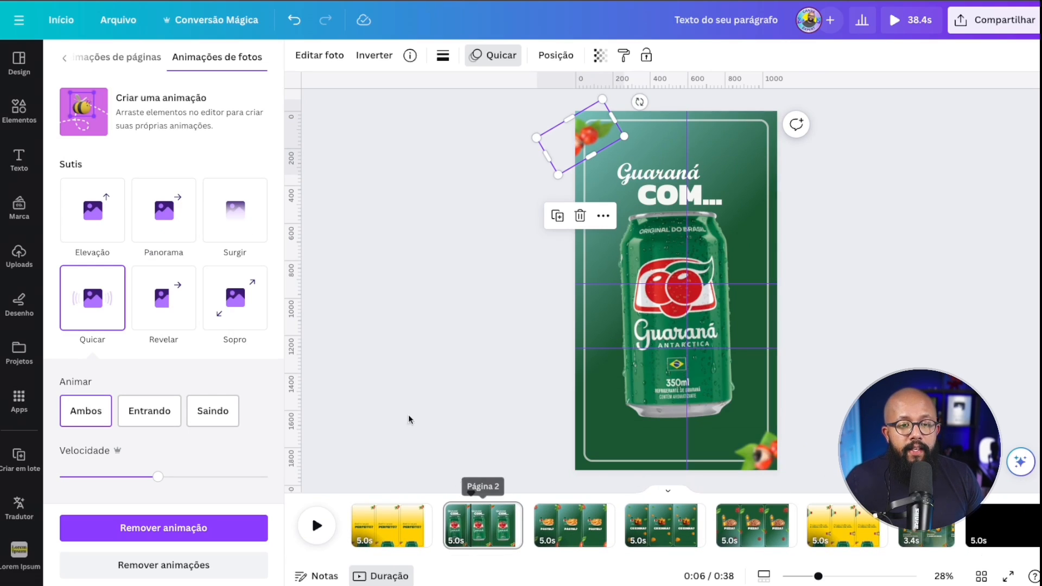
{"action": "left_click", "coordinate": [441, 538]}
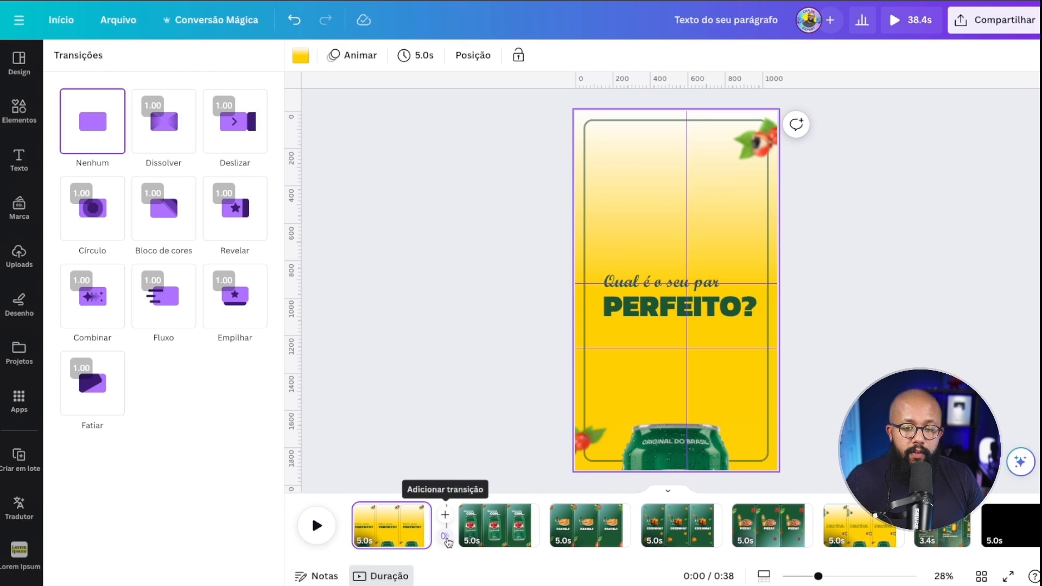
{"action": "left_click", "coordinate": [97, 308]}
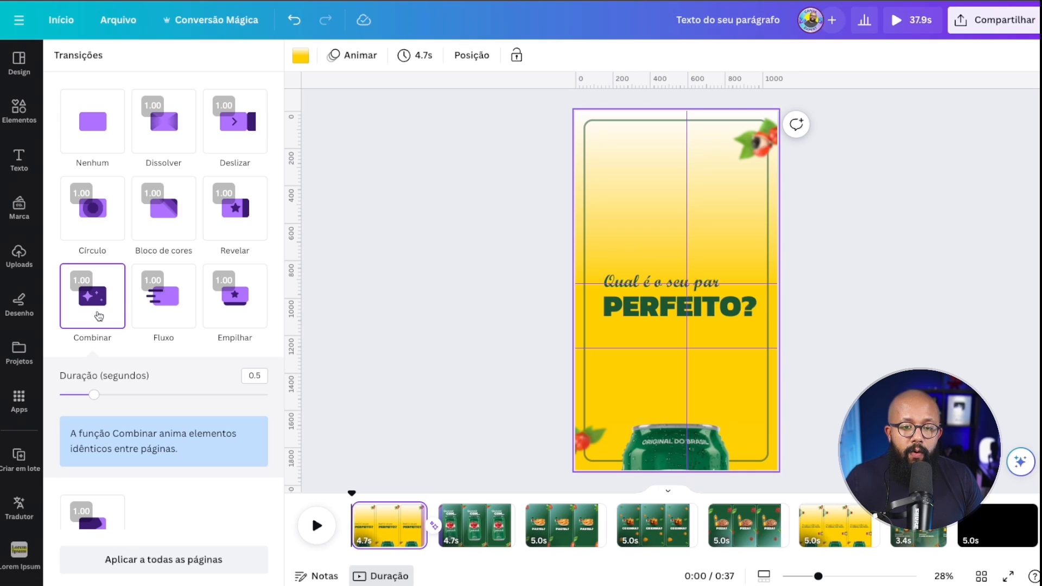
{"action": "left_click", "coordinate": [173, 570]}
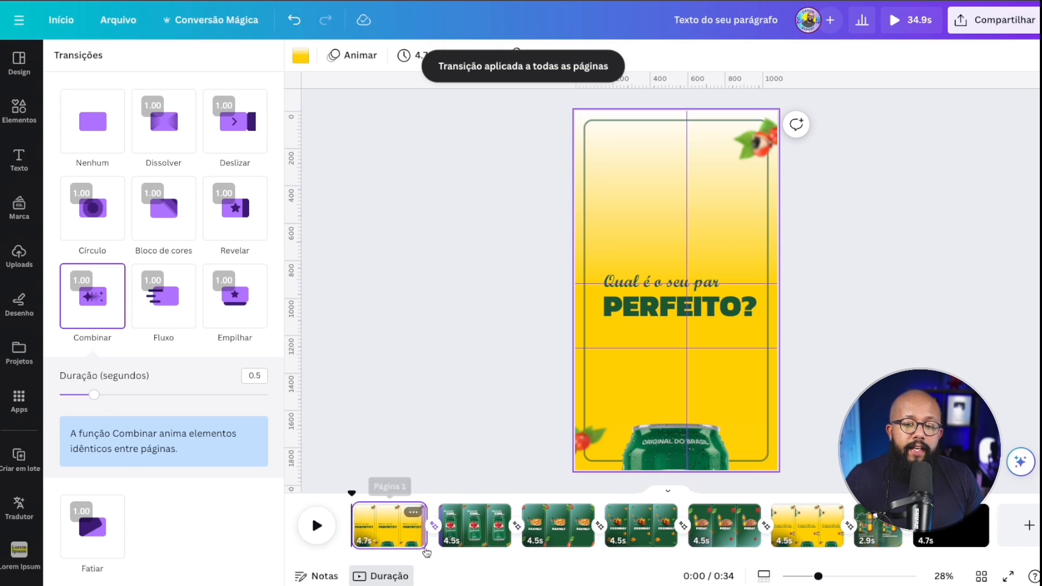
Shorten page 1 to 2.9 s and play the video from the start through the transition into page 2.
{"action": "left_click_drag", "start_coordinate": [418, 531], "coordinate": [391, 536]}
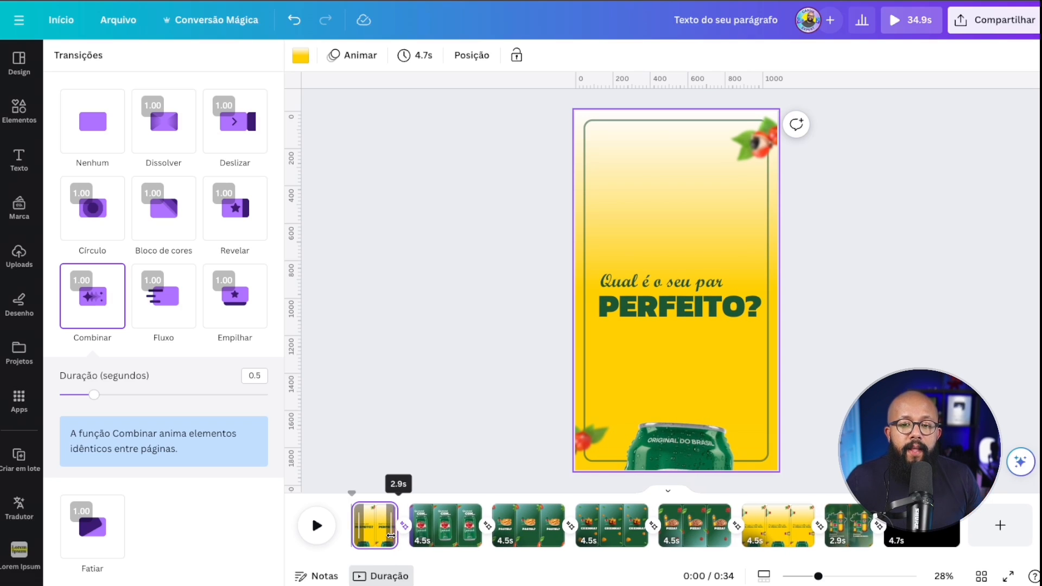
{"action": "left_click_drag", "start_coordinate": [391, 535], "coordinate": [391, 536]}
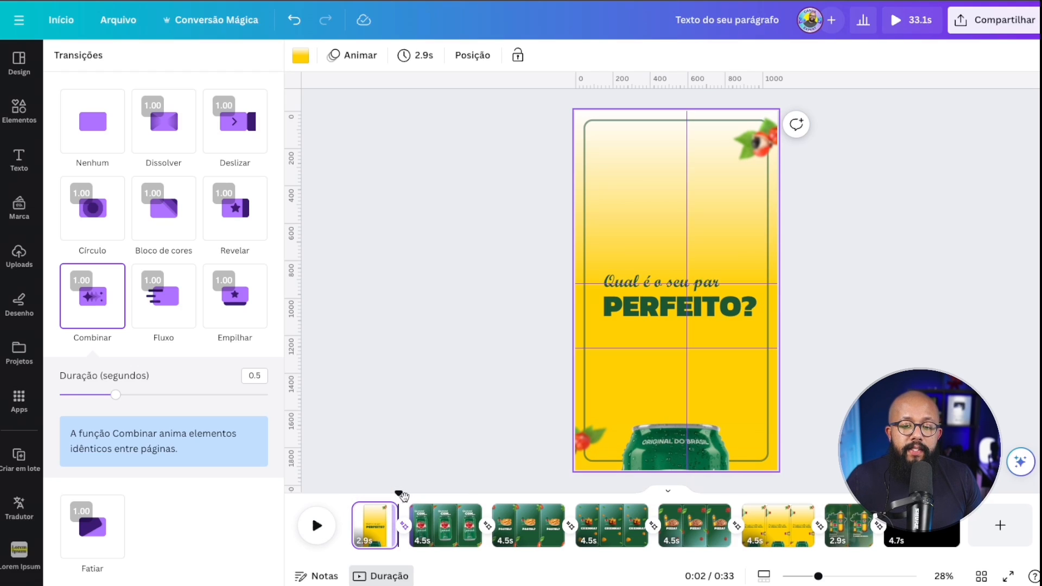
{"action": "left_click_drag", "start_coordinate": [400, 495], "coordinate": [314, 500]}
{"action": "left_click", "coordinate": [317, 525]}
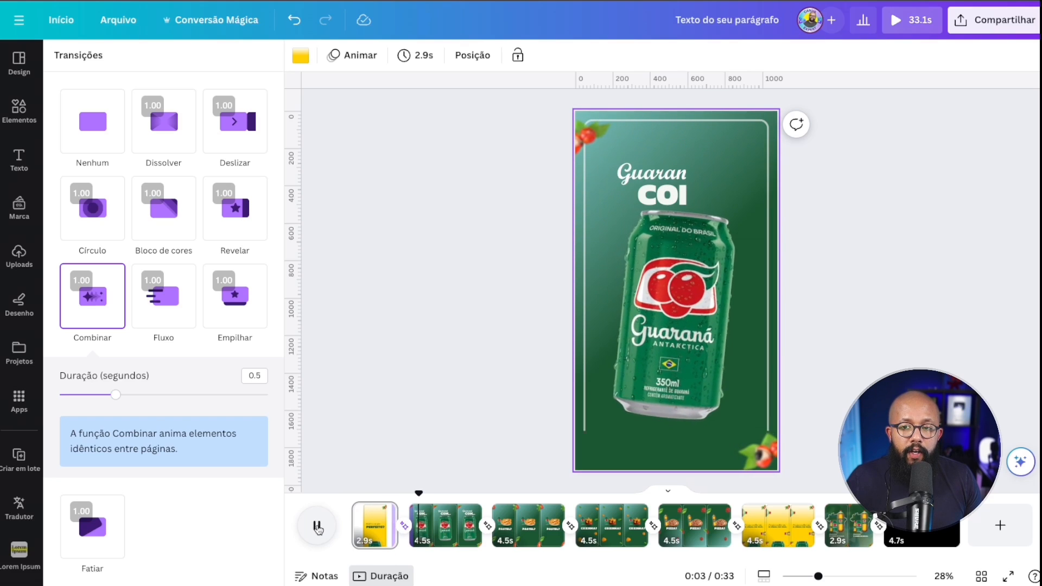
{"action": "left_click", "coordinate": [317, 525]}
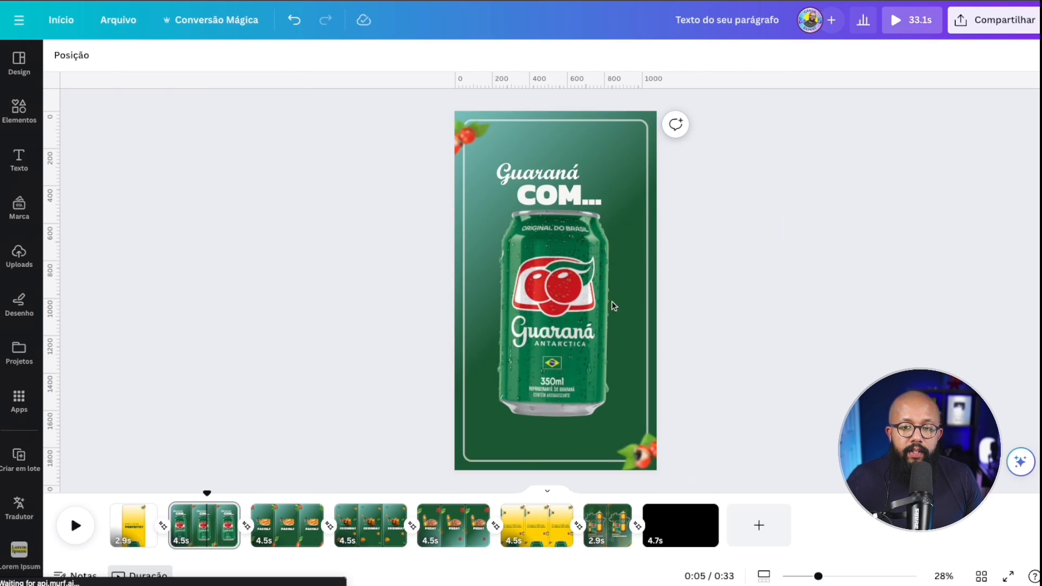
Shorten page 2 to 2.8 s, check its playback into the pastel page, and shorten that page to 2.5 s.
{"action": "left_click_drag", "start_coordinate": [234, 526], "coordinate": [203, 530]}
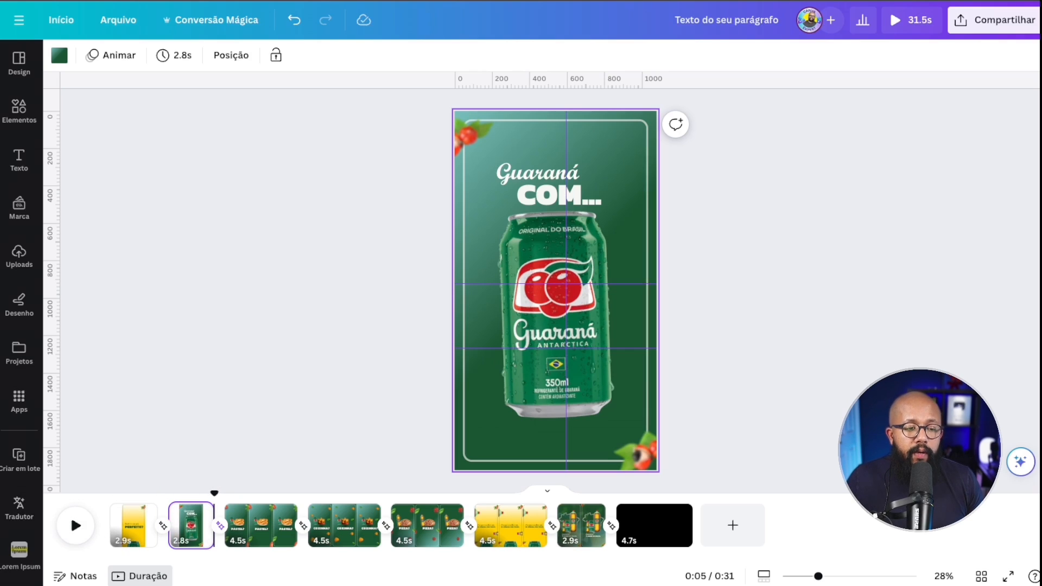
{"action": "left_click", "coordinate": [75, 525]}
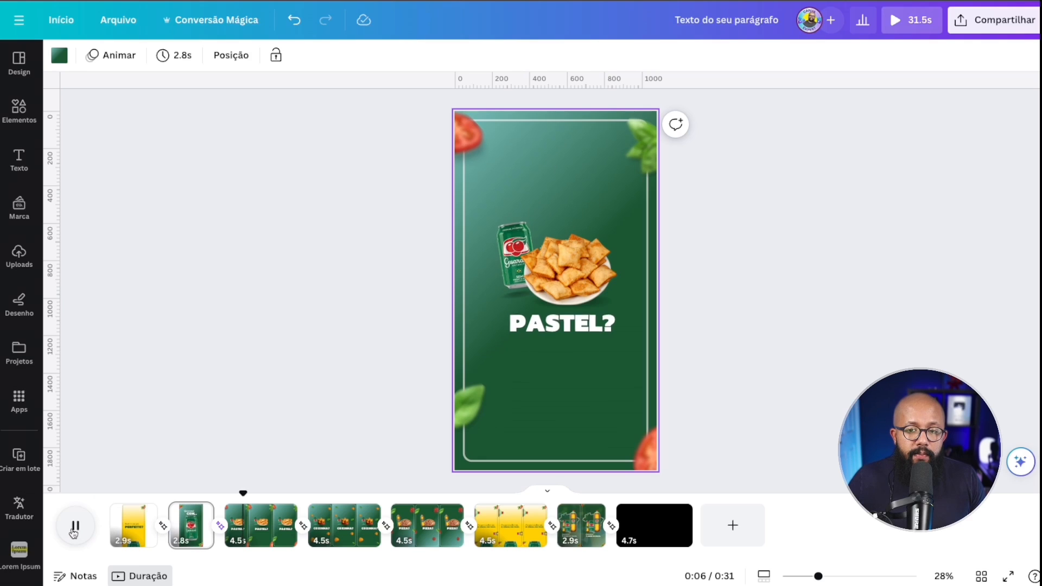
{"action": "left_click", "coordinate": [261, 525]}
{"action": "left_click_drag", "start_coordinate": [289, 532], "coordinate": [260, 535]}
Set pages 4 to 6 to 2.5 s, page 7 to 3.3 s and the closing black page to 0.8 s.
{"action": "left_click", "coordinate": [321, 527]}
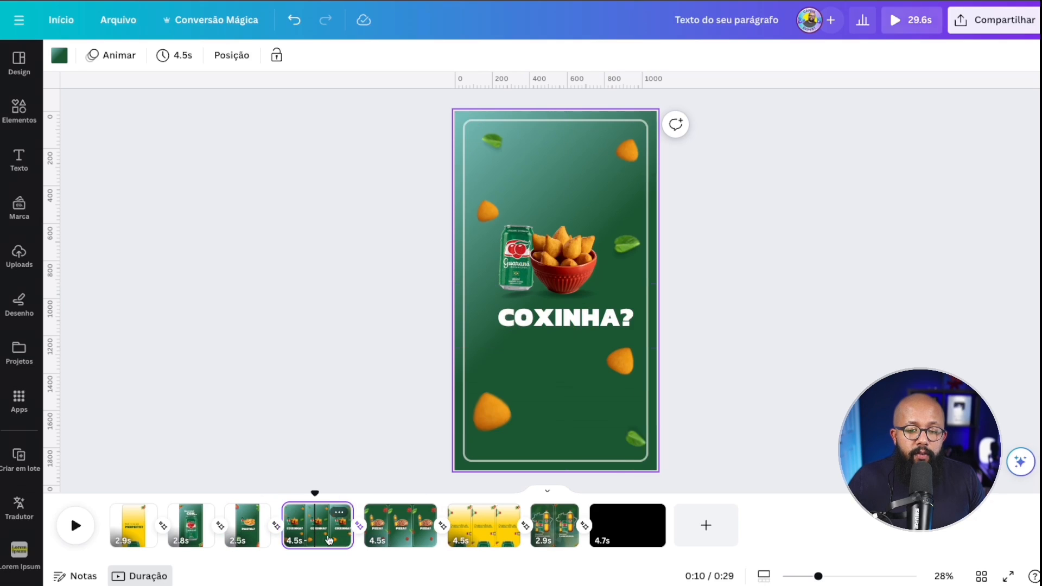
{"action": "left_click_drag", "start_coordinate": [351, 538], "coordinate": [326, 537]}
{"action": "left_click", "coordinate": [382, 542]}
{"action": "left_click_drag", "start_coordinate": [409, 536], "coordinate": [375, 540]}
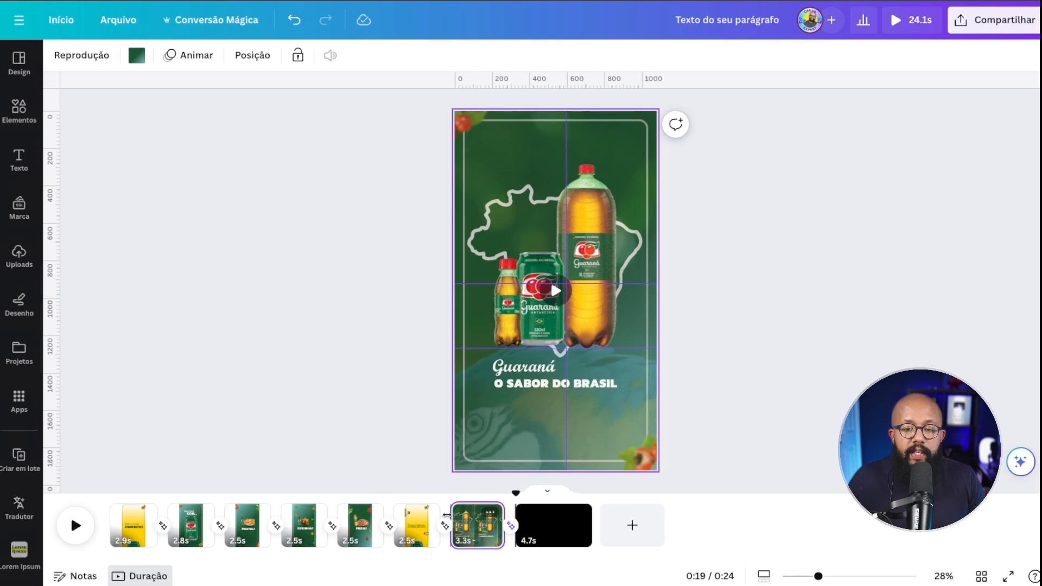
{"action": "left_click_drag", "start_coordinate": [592, 539], "coordinate": [524, 538]}
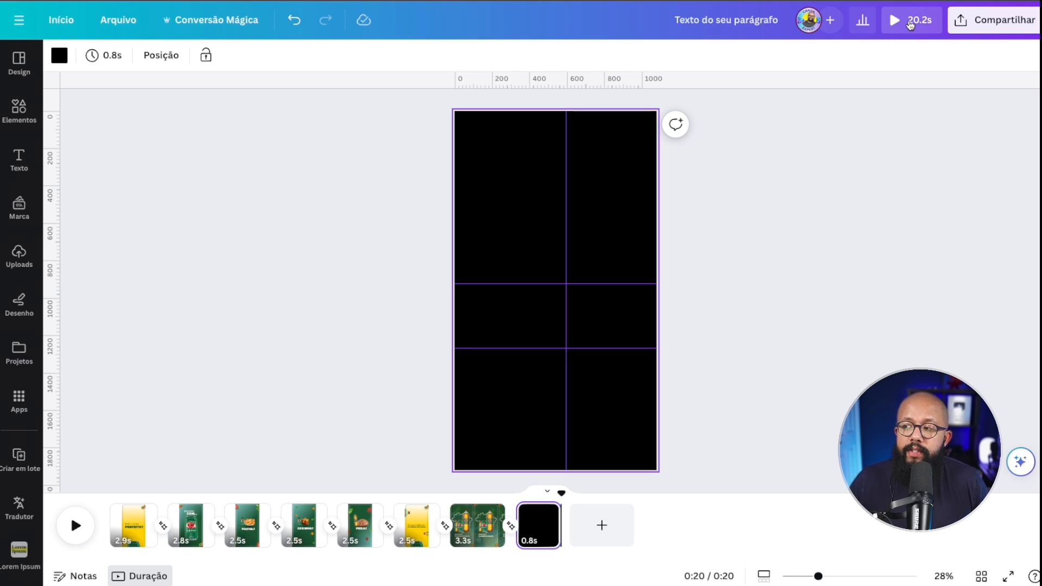
Preview the whole video in the full-screen player and close the preview.
{"action": "left_click", "coordinate": [910, 22]}
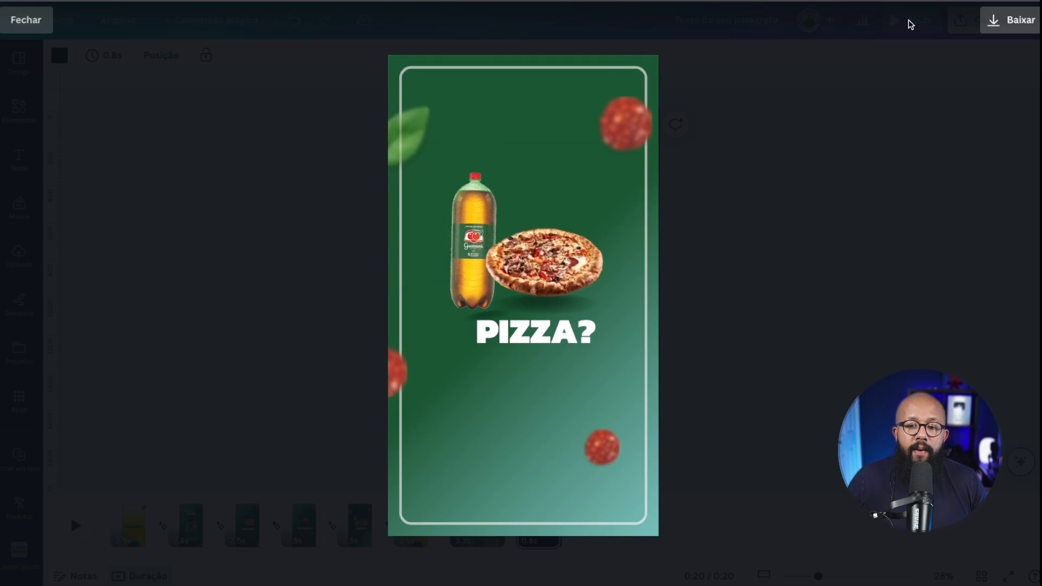
{"action": "mouse_move", "coordinate": [642, 275]}
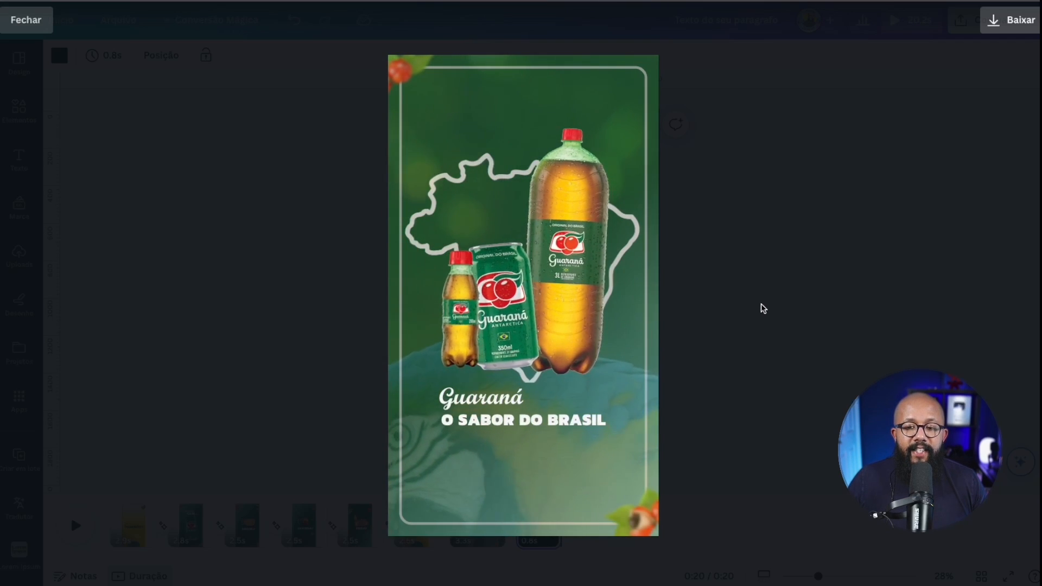
{"action": "key", "text": "Escape"}
Inspect the transition between page 7 and the black page, play from page 7 to the end, and rewind the video.
{"action": "left_click", "coordinate": [514, 526]}
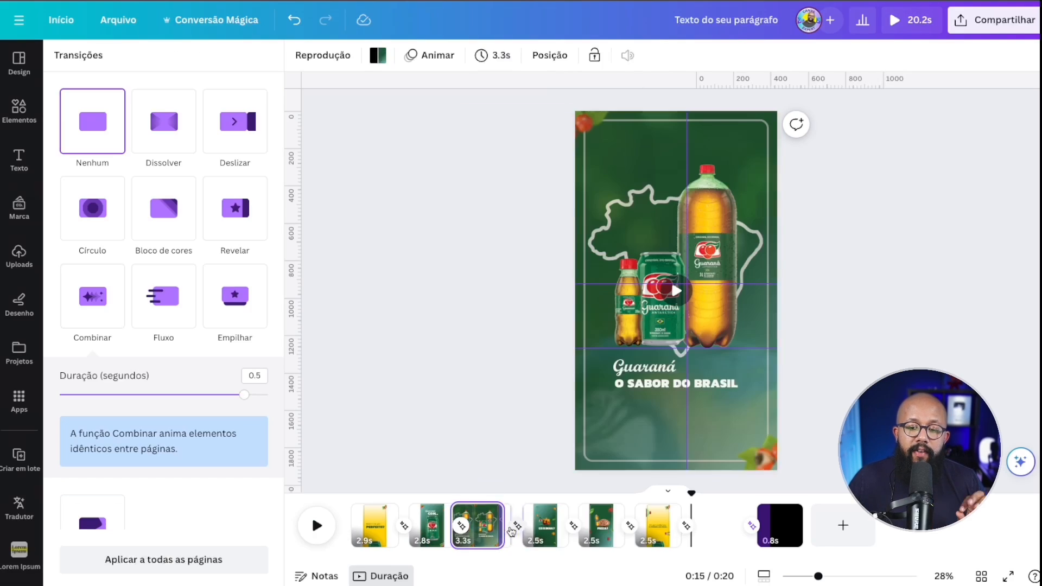
{"action": "left_click_drag", "start_coordinate": [512, 532], "coordinate": [502, 531]}
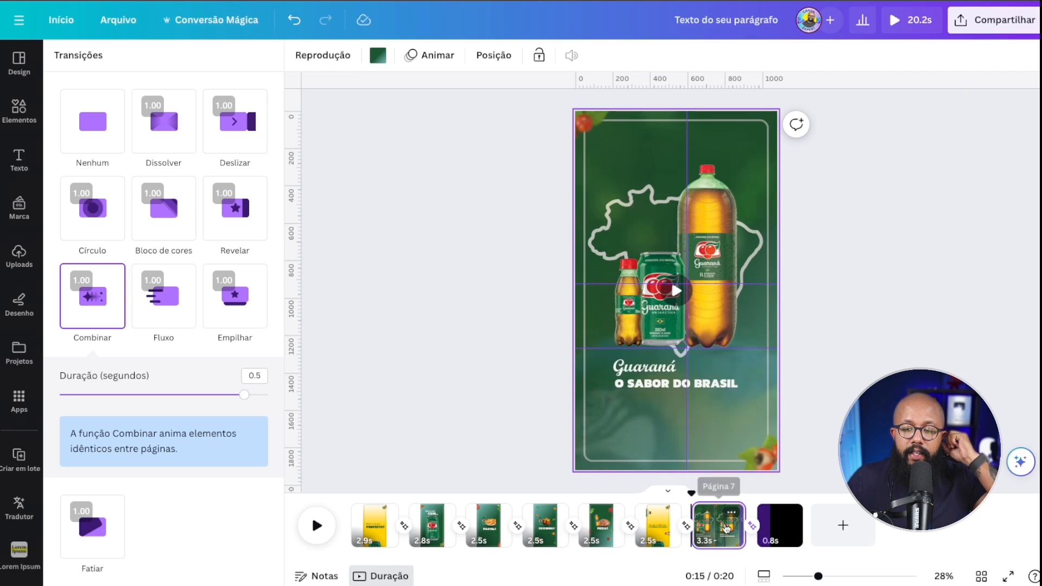
{"action": "left_click", "coordinate": [726, 526]}
{"action": "left_click", "coordinate": [325, 526]}
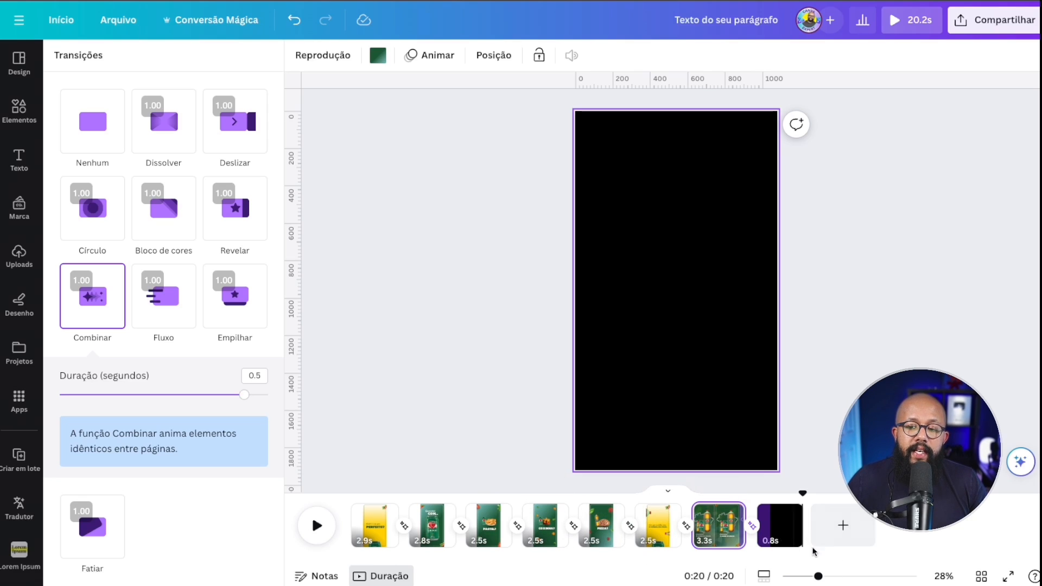
{"action": "left_click_drag", "start_coordinate": [803, 492], "coordinate": [255, 498]}
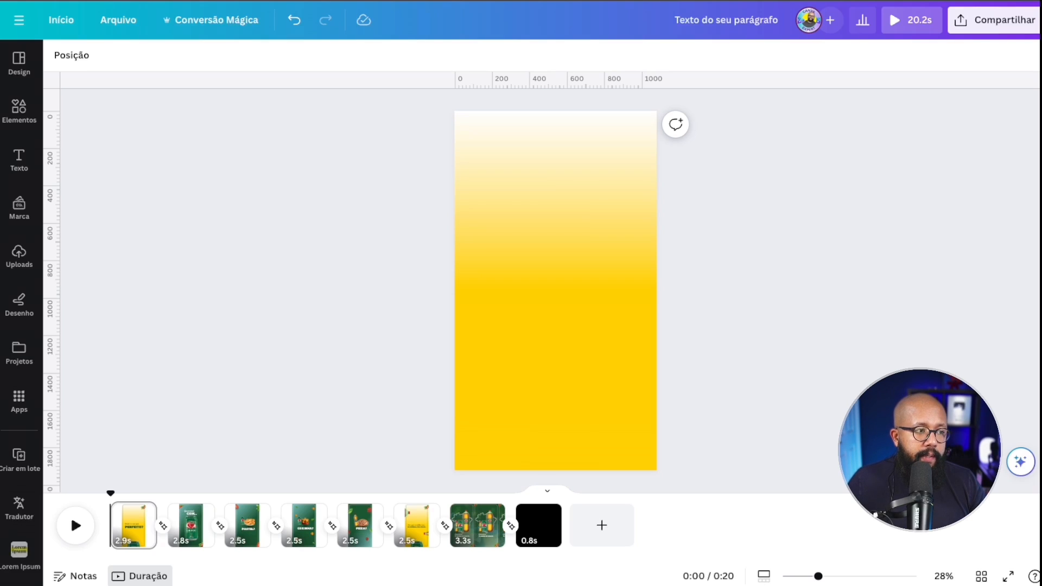
Switch to the "Guaraná antárctica" design and enlarge its timeline to 500% to examine the background music track under page 1.
{"action": "key", "text": "ctrl+z"}
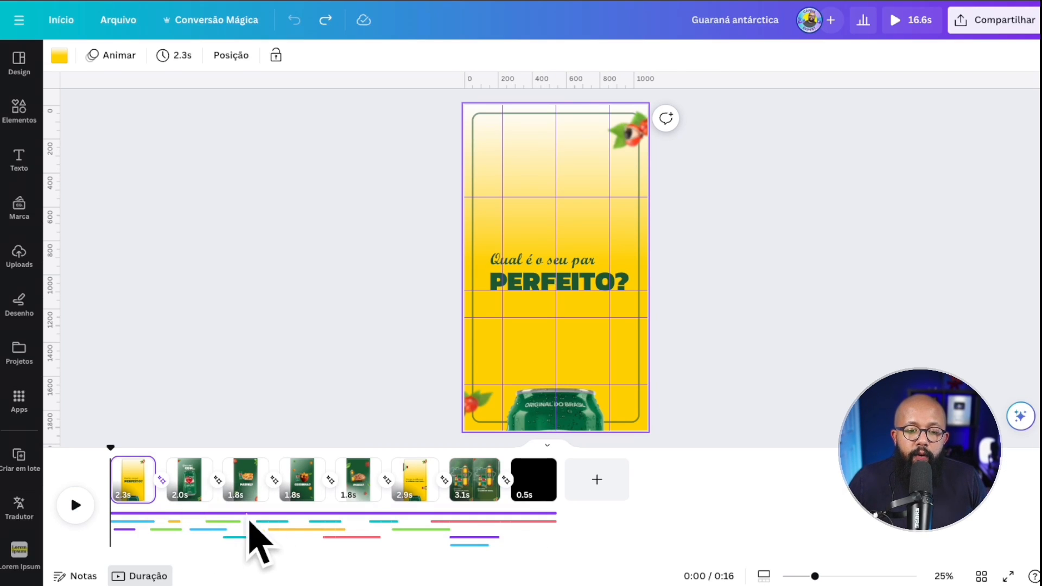
{"action": "mouse_move", "coordinate": [816, 577]}
{"action": "left_mouse_down"}
{"action": "mouse_move", "coordinate": [840, 577]}
{"action": "mouse_move", "coordinate": [817, 577]}
{"action": "left_mouse_up"}
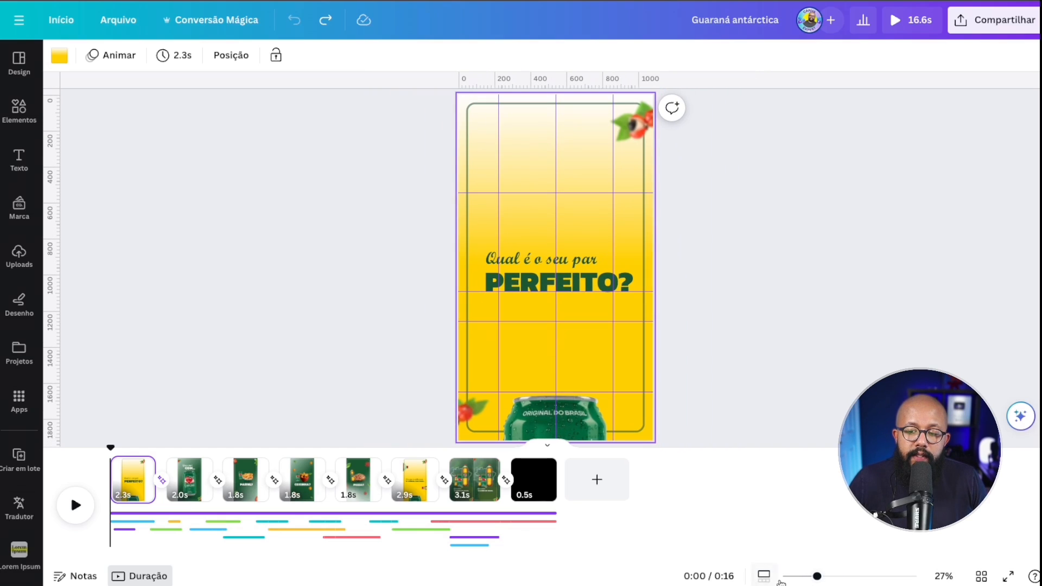
{"action": "left_click", "coordinate": [764, 577]}
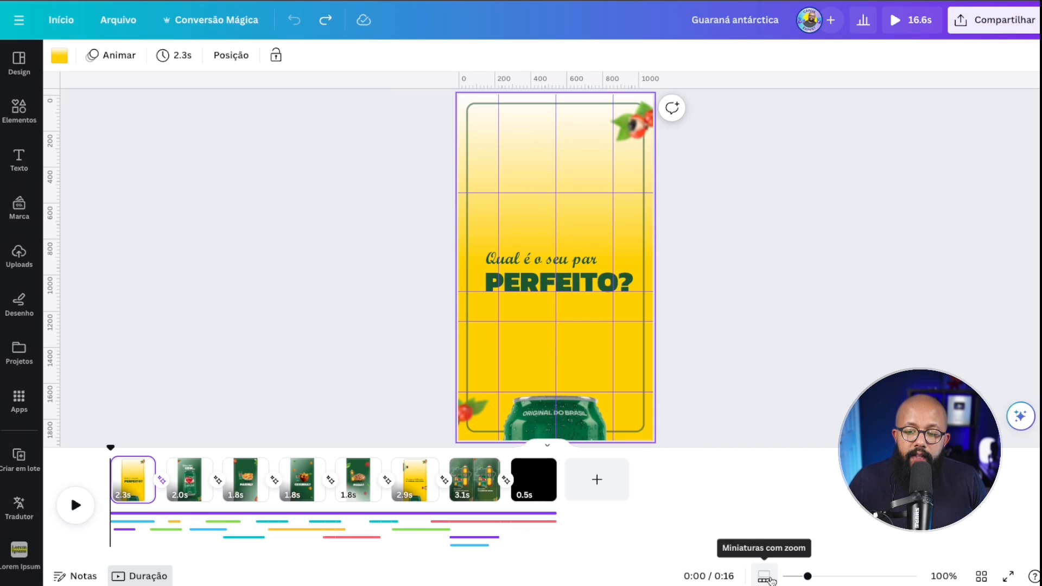
{"action": "left_click_drag", "start_coordinate": [807, 576], "coordinate": [917, 576]}
{"action": "left_click", "coordinate": [219, 509]}
{"action": "left_click", "coordinate": [219, 513]}
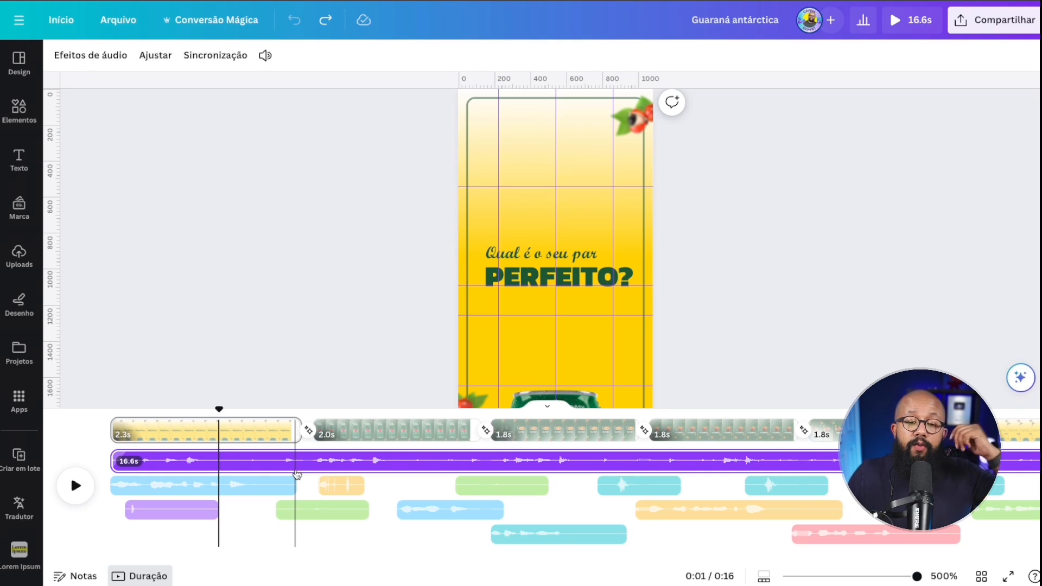
{"action": "left_click_drag", "start_coordinate": [219, 415], "coordinate": [200, 429]}
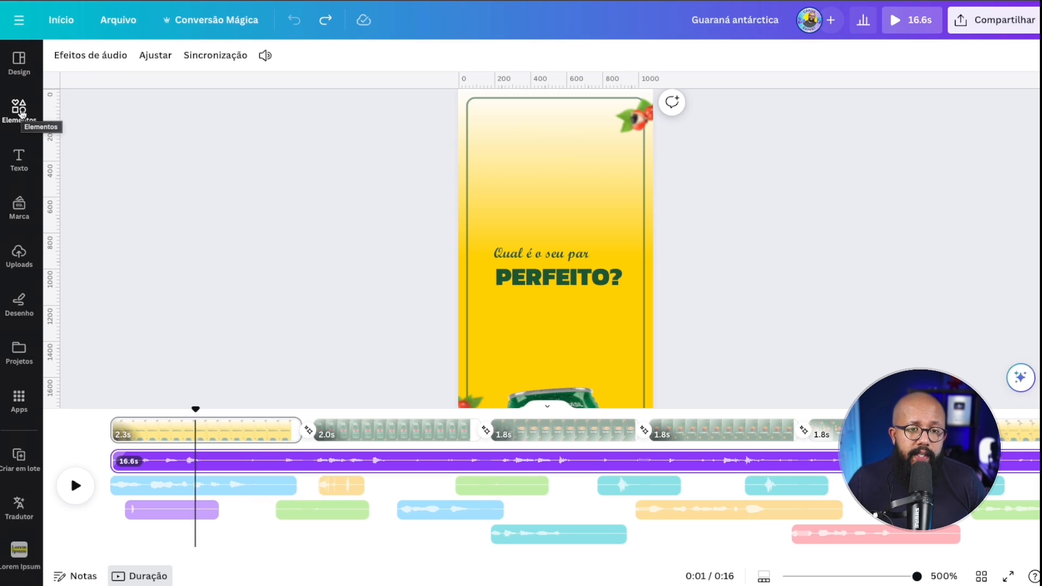
Search the audio elements for "samba" and listen to a preview of the Garota Carioca track.
{"action": "left_click", "coordinate": [24, 112]}
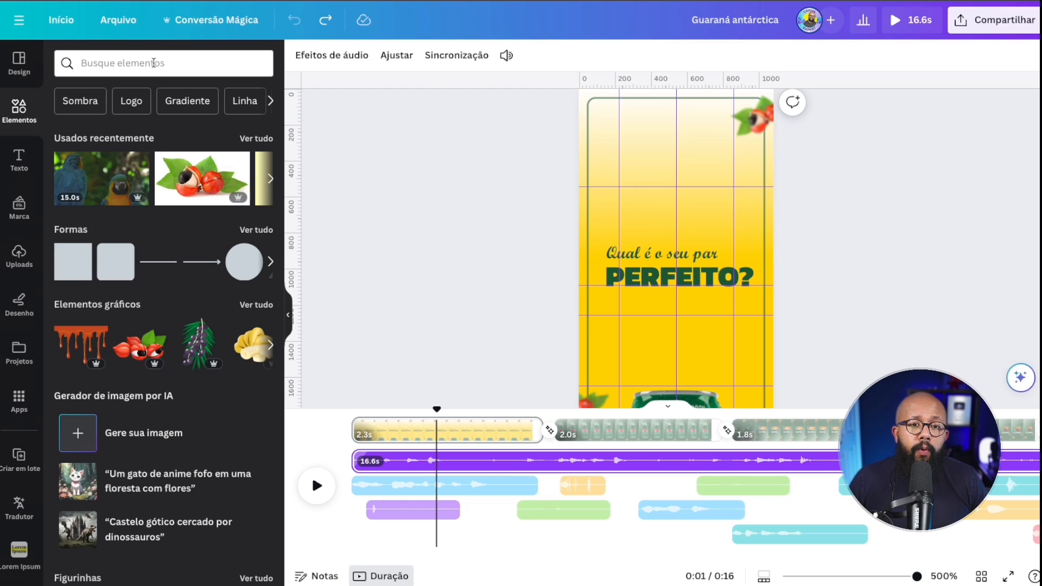
{"action": "left_click", "coordinate": [155, 64]}
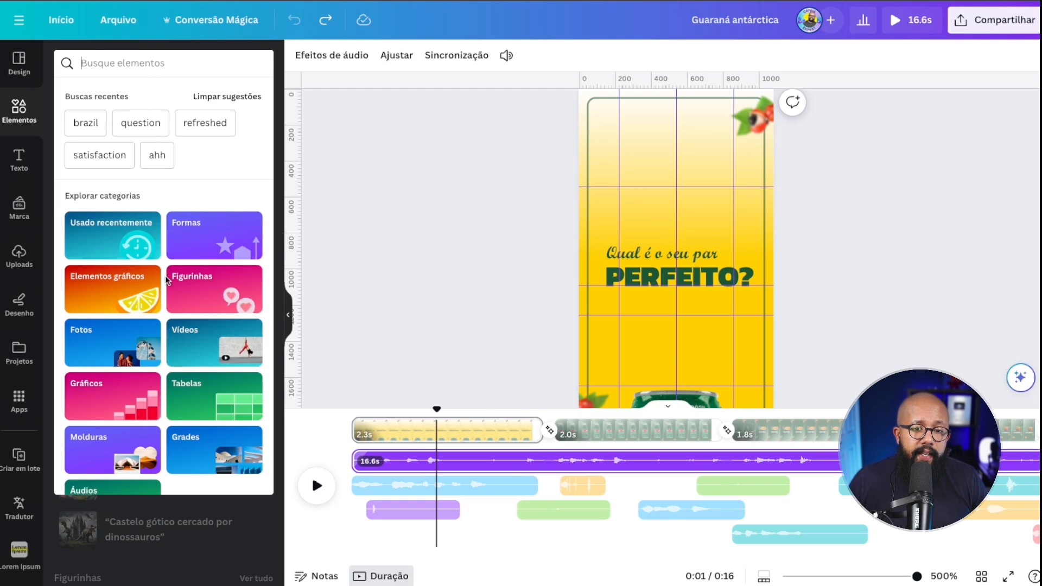
{"action": "scroll", "coordinate": [175, 419], "scroll_direction": "down", "scroll_amount": 1}
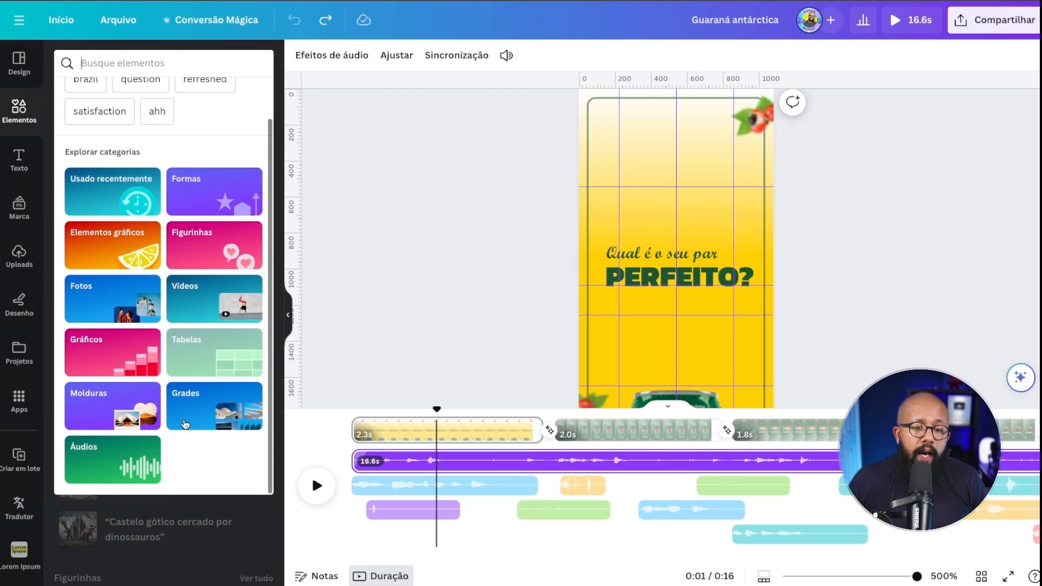
{"action": "left_click", "coordinate": [108, 446]}
{"action": "left_click", "coordinate": [122, 93]}
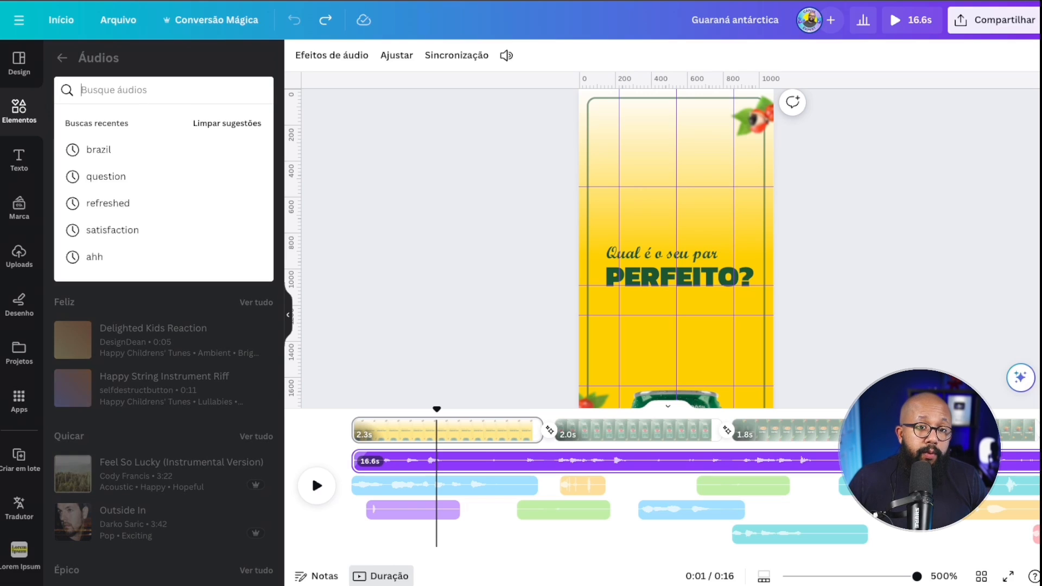
{"action": "type", "text": "saj"}
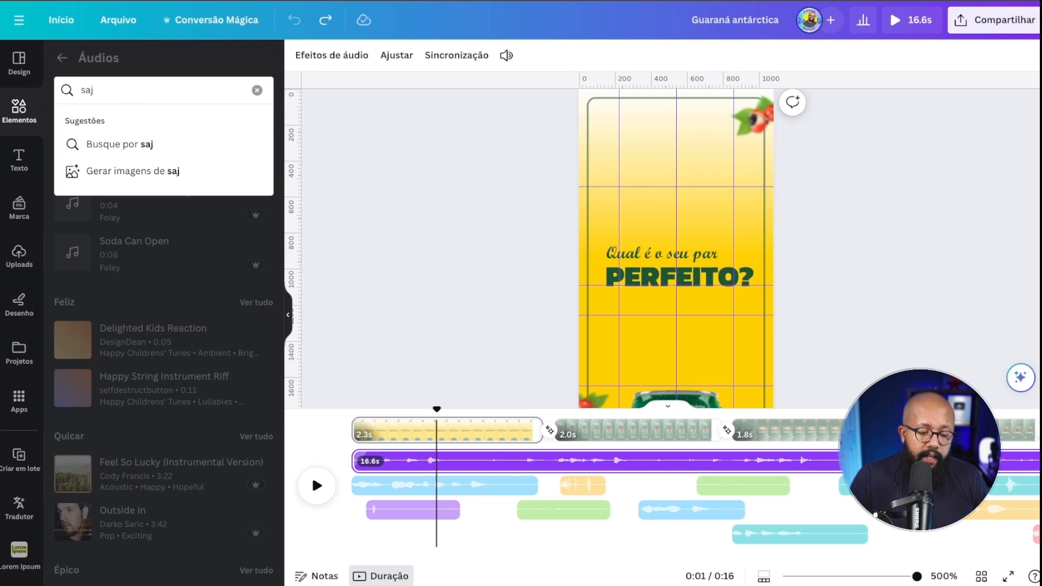
{"action": "type", "text": "="}
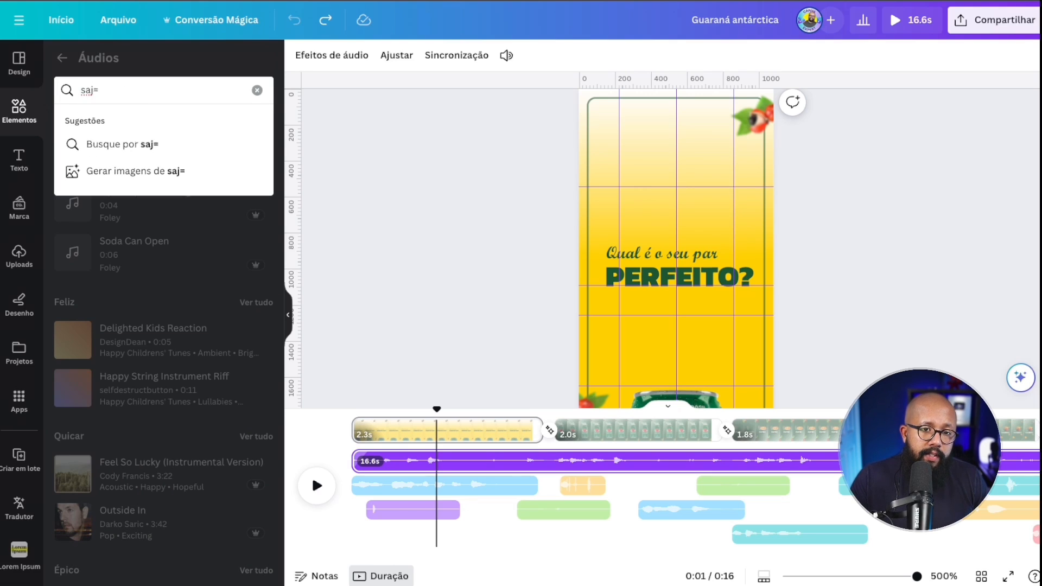
{"action": "key", "text": "BackSpace"}
{"action": "key", "text": "BackSpace"}
{"action": "type", "text": "mba"}
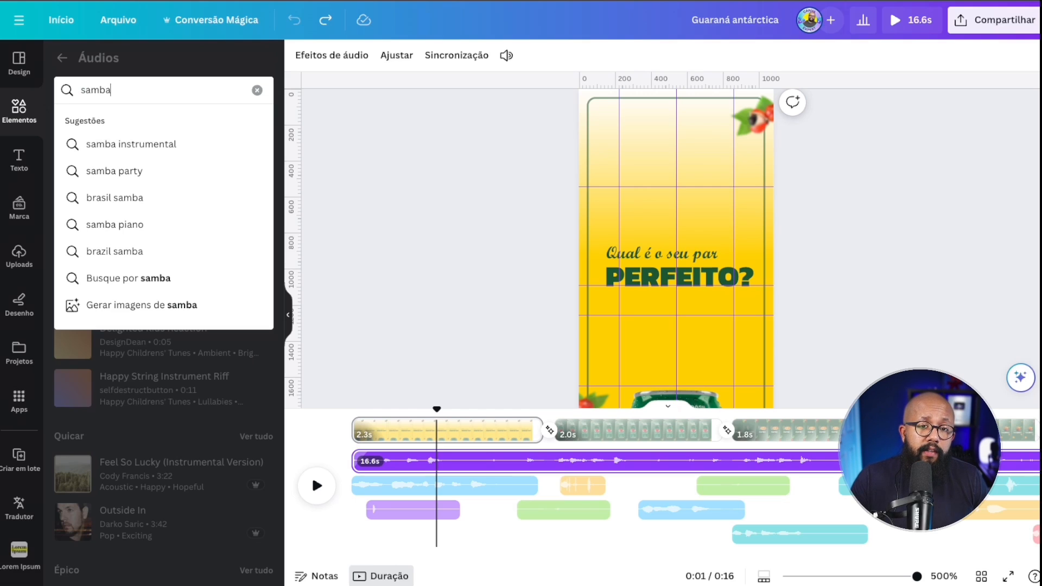
{"action": "key", "text": "Return"}
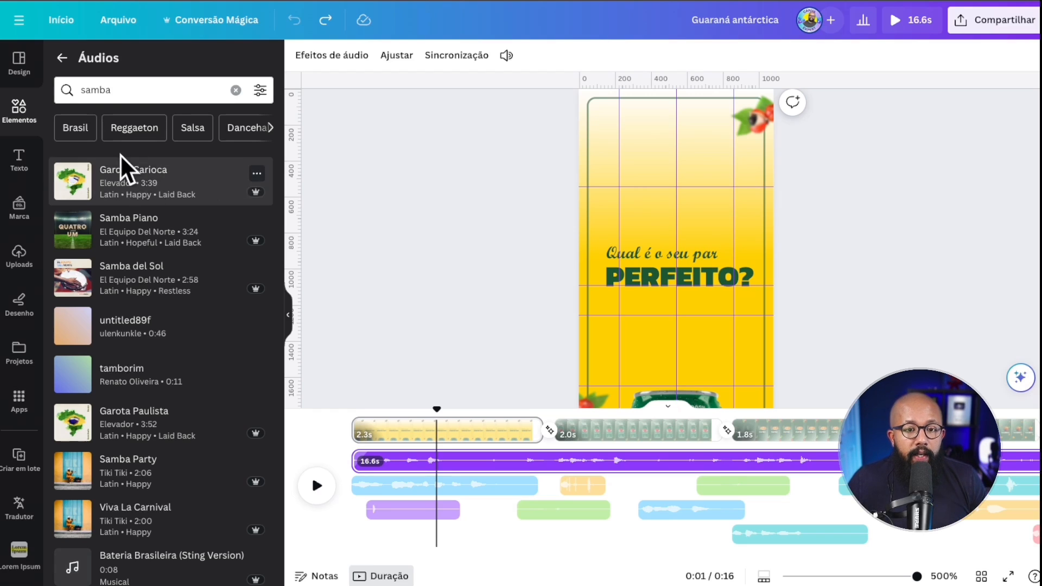
{"action": "left_click", "coordinate": [78, 184]}
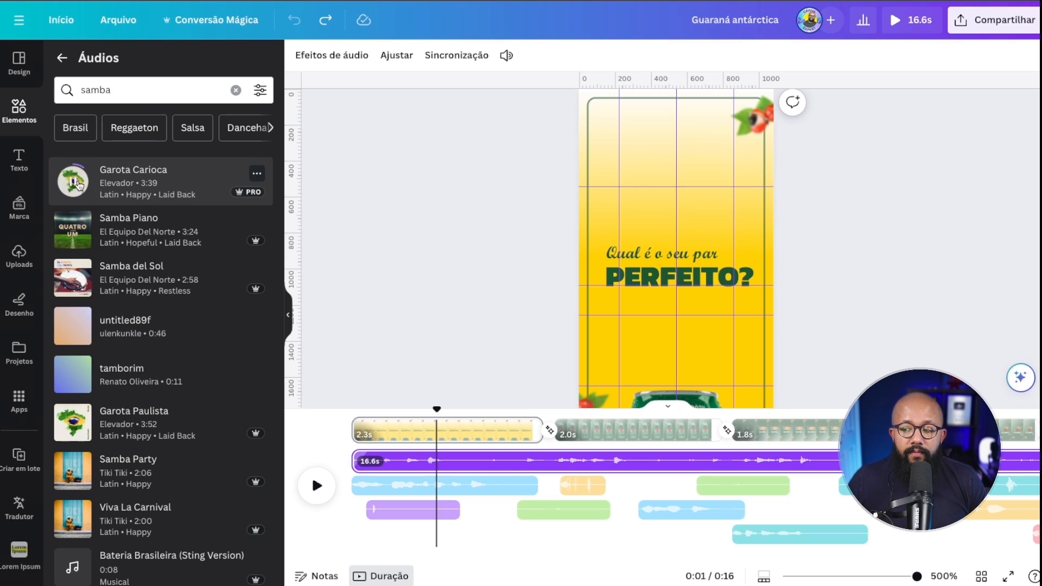
{"action": "left_click", "coordinate": [78, 184]}
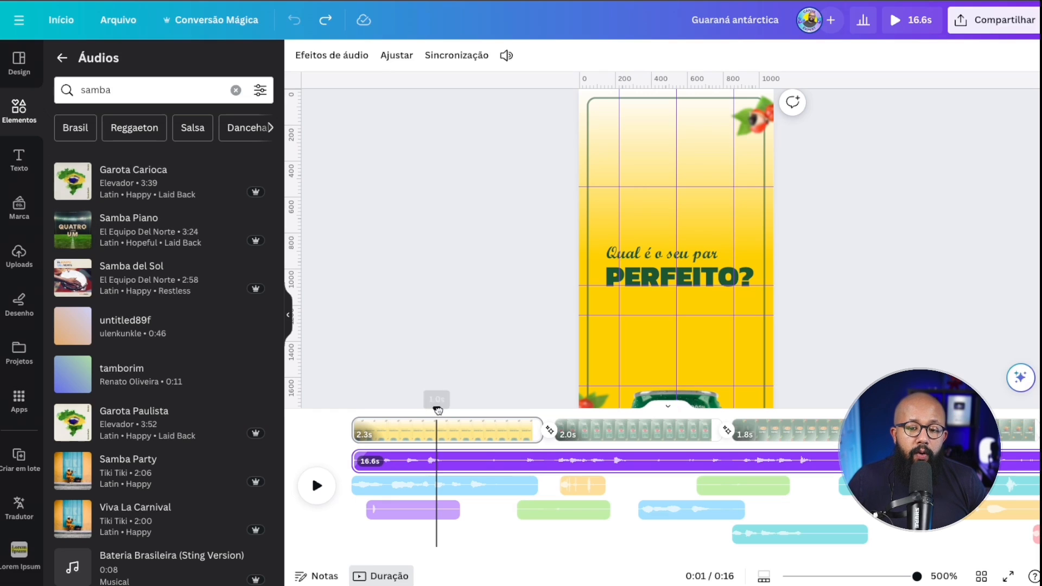
Return the playhead to the start of the video and look through the uploaded audio files.
{"action": "left_click_drag", "start_coordinate": [438, 411], "coordinate": [352, 410]}
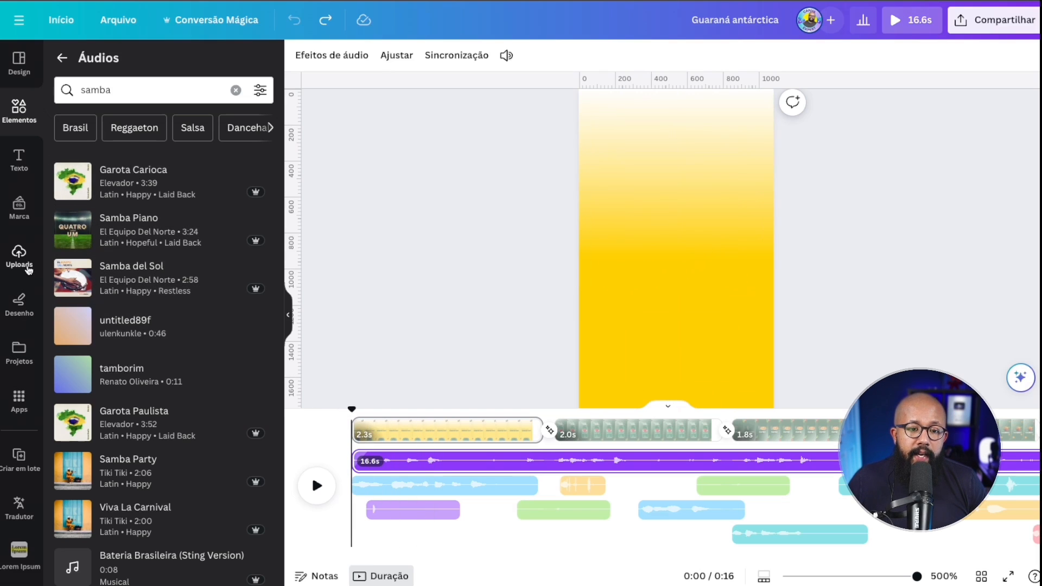
{"action": "left_click", "coordinate": [27, 269]}
{"action": "left_click", "coordinate": [228, 164]}
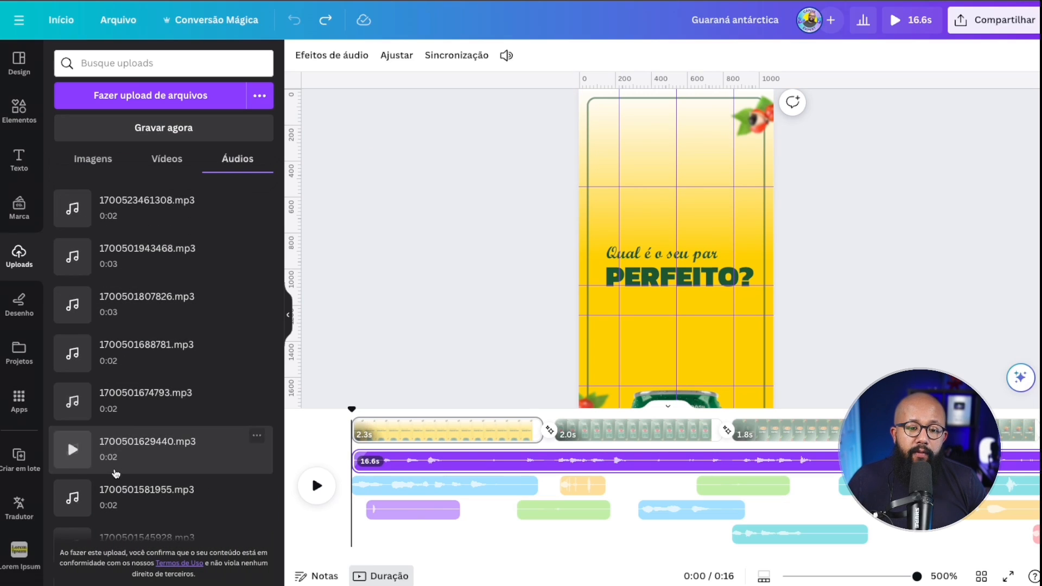
{"action": "scroll", "coordinate": [198, 351], "scroll_direction": "down", "scroll_amount": 6}
{"action": "scroll", "coordinate": [159, 192], "scroll_direction": "up", "scroll_amount": 6}
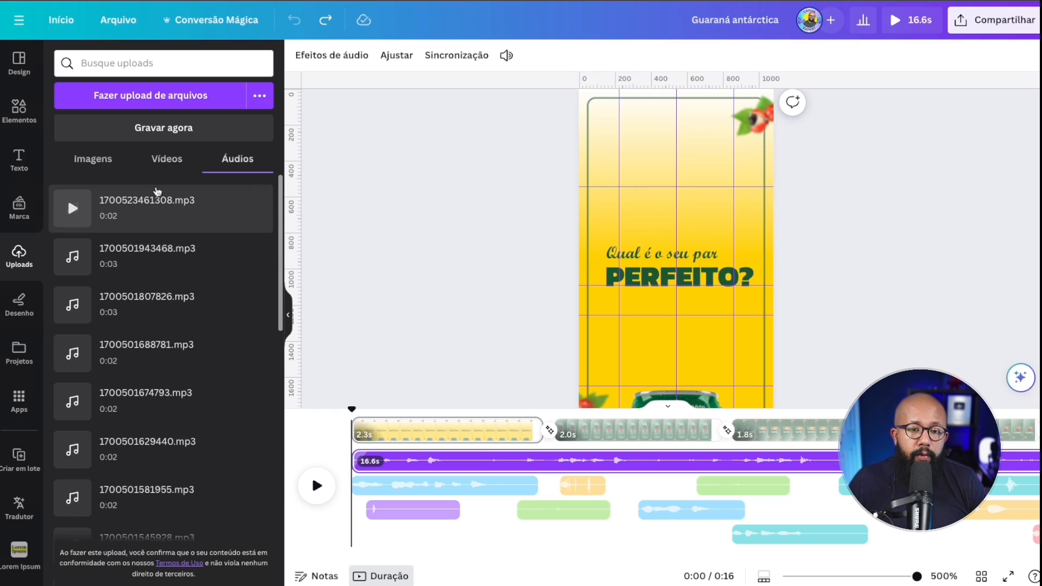
Try adding the Garota Carioca track from the samba results to the timeline, and undo the addition.
{"action": "left_click", "coordinate": [19, 110]}
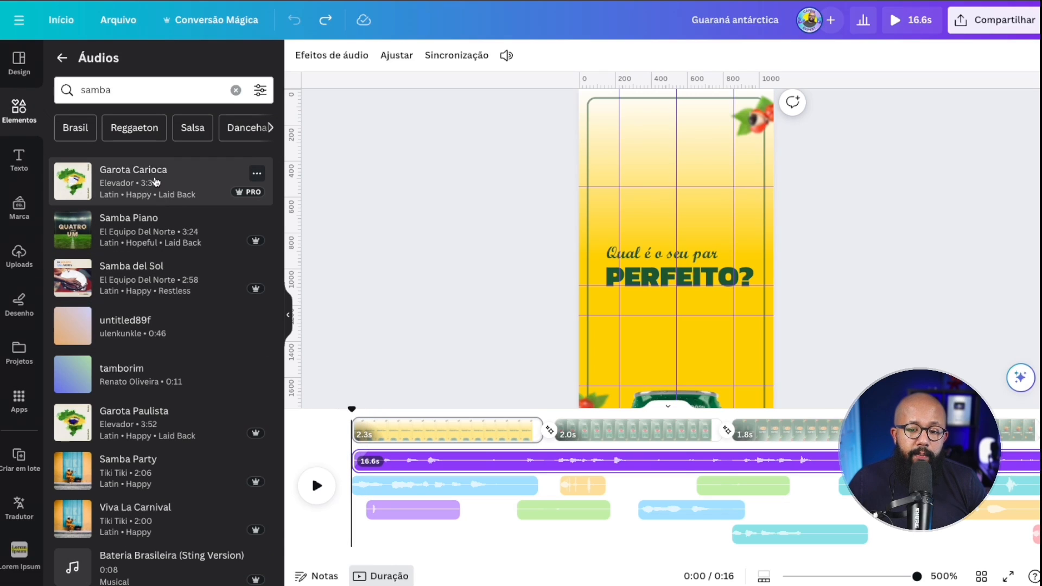
{"action": "left_click", "coordinate": [158, 182]}
{"action": "scroll", "coordinate": [426, 492], "scroll_direction": "left", "scroll_amount": 2}
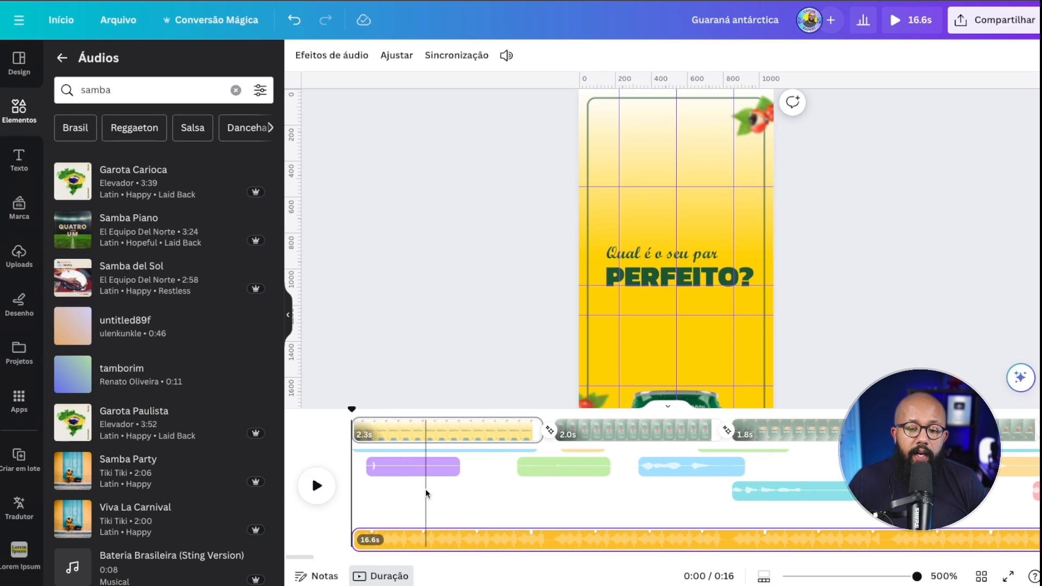
{"action": "key", "text": "ctrl+z"}
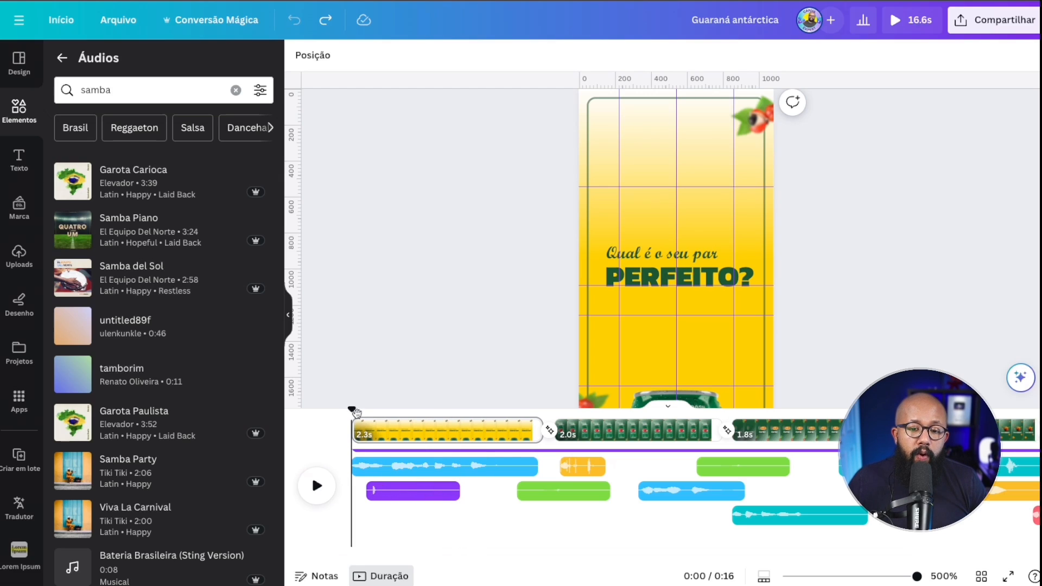
Select the narration clip under page 1 and browse the AI-powered apps for voice generators.
{"action": "mouse_move", "coordinate": [352, 410]}
{"action": "left_mouse_down"}
{"action": "mouse_move", "coordinate": [364, 410]}
{"action": "mouse_move", "coordinate": [352, 411]}
{"action": "left_mouse_up"}
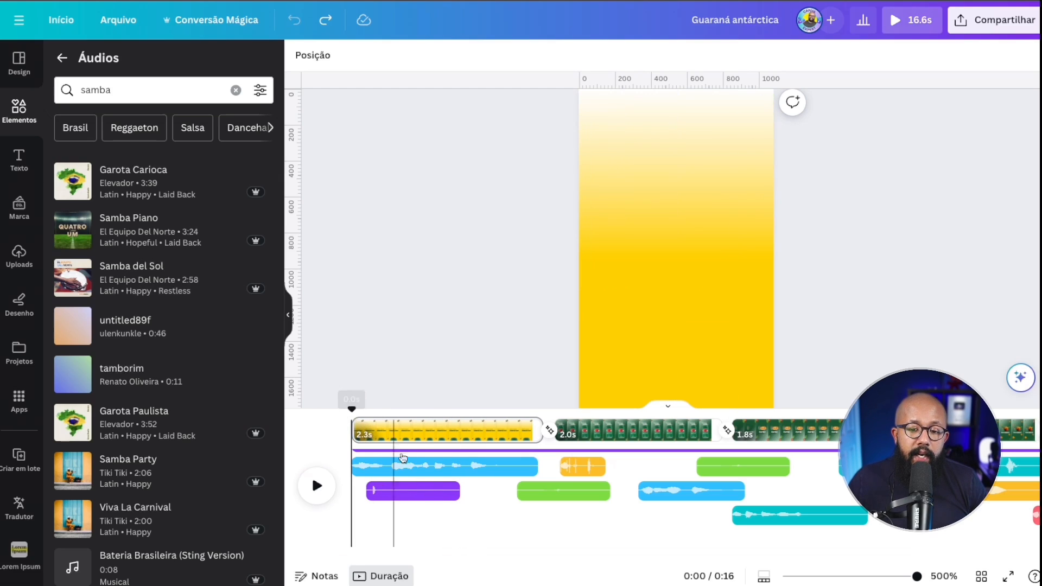
{"action": "left_click", "coordinate": [437, 466]}
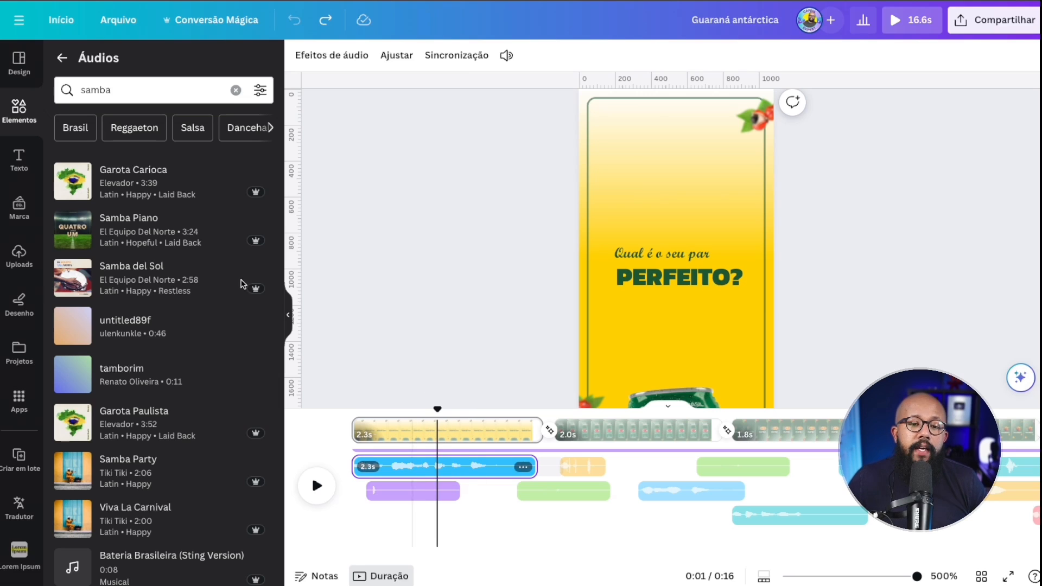
{"action": "left_click", "coordinate": [19, 402]}
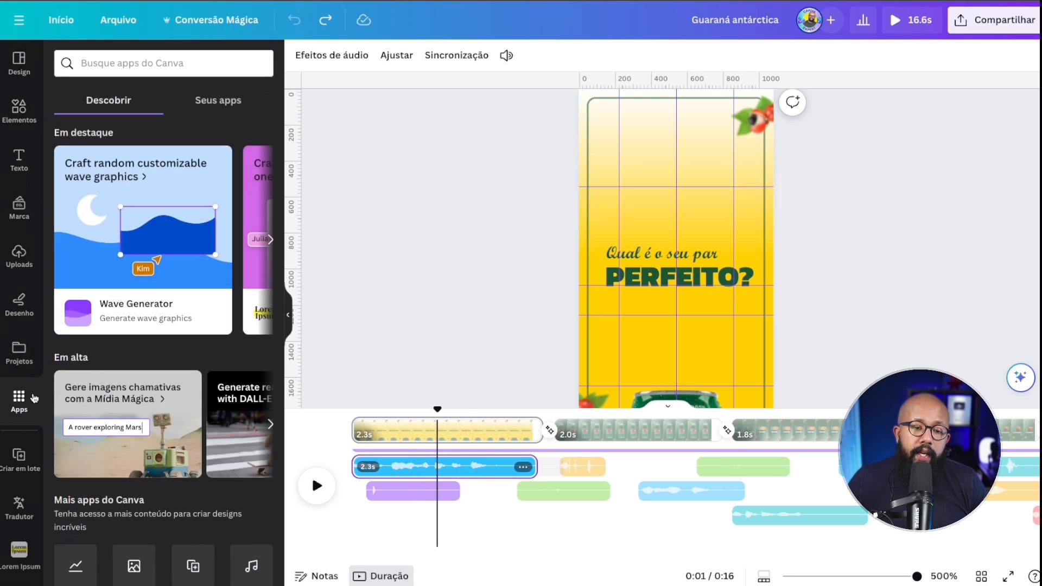
{"action": "scroll", "coordinate": [101, 361], "scroll_direction": "down", "scroll_amount": 10}
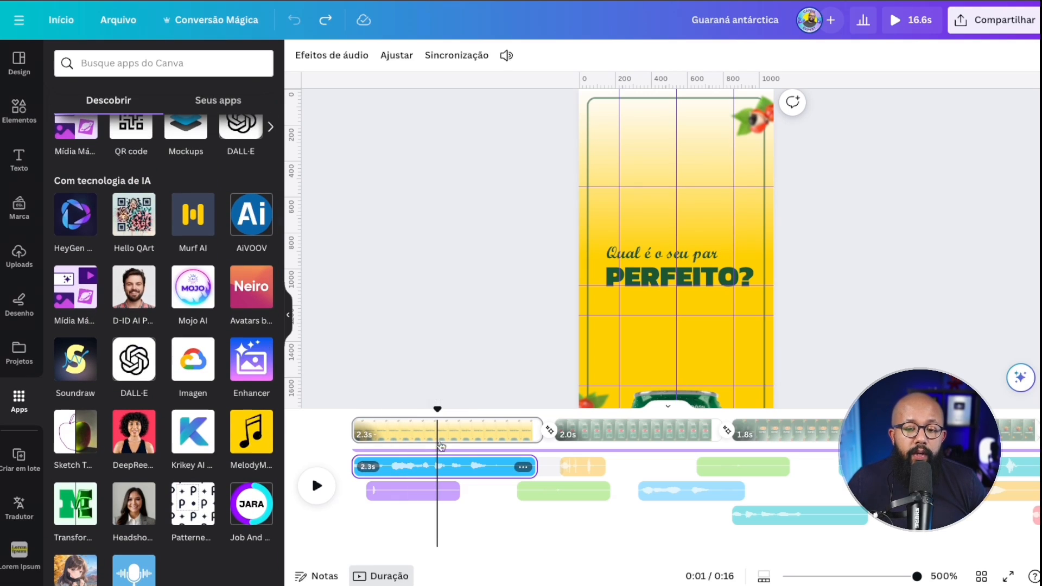
Play the opening of page 1 twice from its start to hear the narration with the bubble pop effect.
{"action": "left_click_drag", "start_coordinate": [444, 435], "coordinate": [358, 415]}
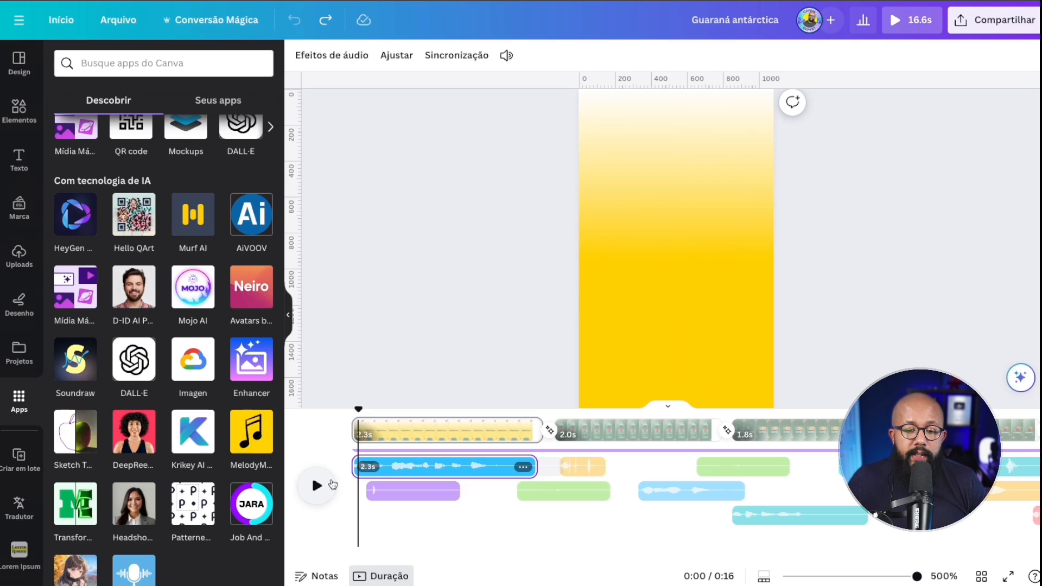
{"action": "left_click", "coordinate": [315, 484]}
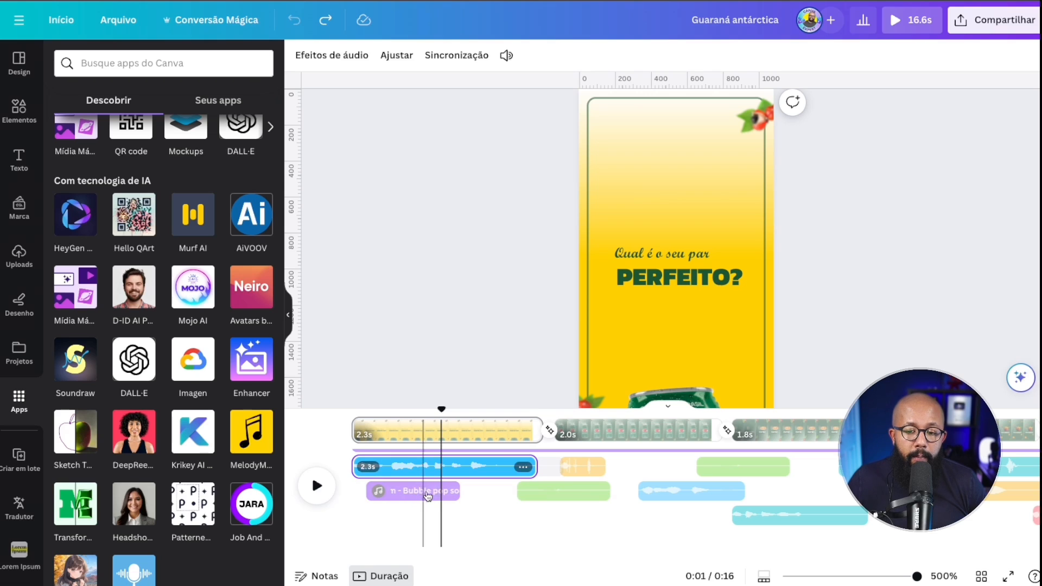
{"action": "left_click_drag", "start_coordinate": [447, 420], "coordinate": [353, 420]}
{"action": "left_click", "coordinate": [319, 486]}
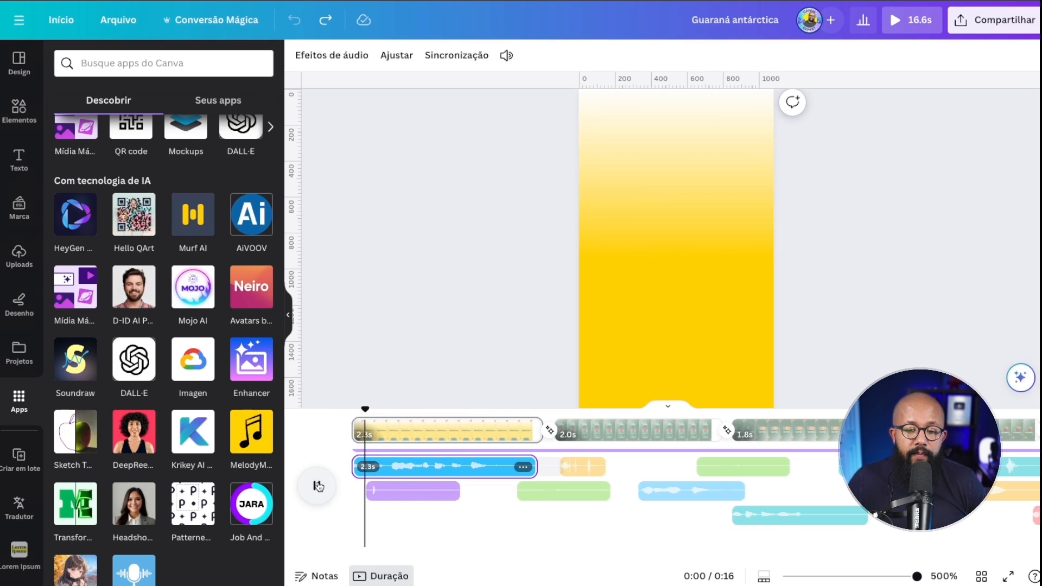
Search the audio elements for "pop", browse the results, and narrow the search to "Bubble pop".
{"action": "left_click", "coordinate": [28, 121]}
{"action": "double_click", "coordinate": [93, 79]}
{"action": "type", "text": "pop"}
{"action": "key", "text": "Return"}
{"action": "scroll", "coordinate": [158, 248], "scroll_direction": "down", "scroll_amount": 4}
{"action": "scroll", "coordinate": [158, 247], "scroll_direction": "down", "scroll_amount": 10}
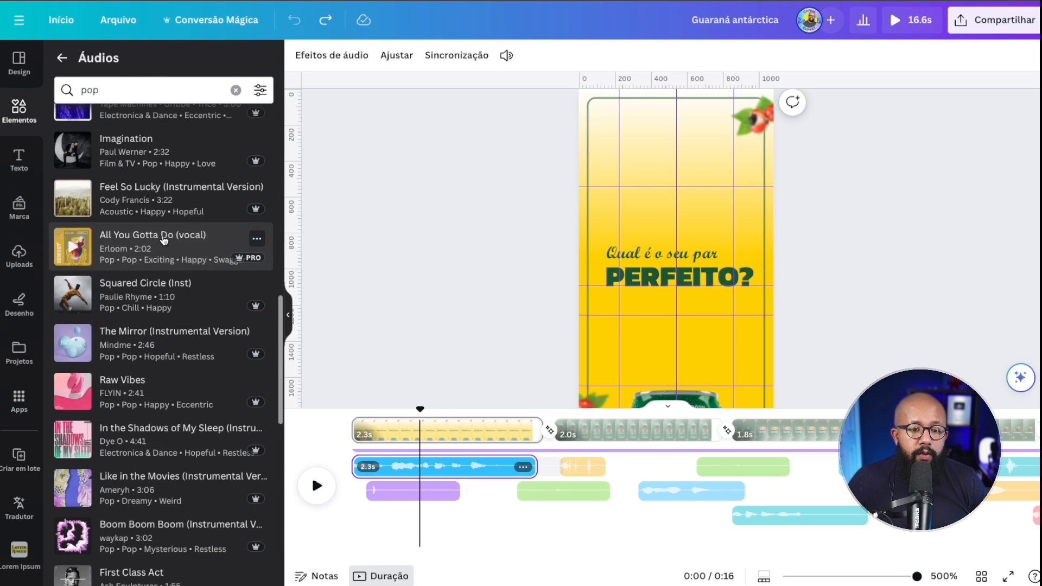
{"action": "scroll", "coordinate": [164, 238], "scroll_direction": "up", "scroll_amount": 15}
{"action": "scroll", "coordinate": [194, 139], "scroll_direction": "right", "scroll_amount": 3}
{"action": "left_click", "coordinate": [175, 133]}
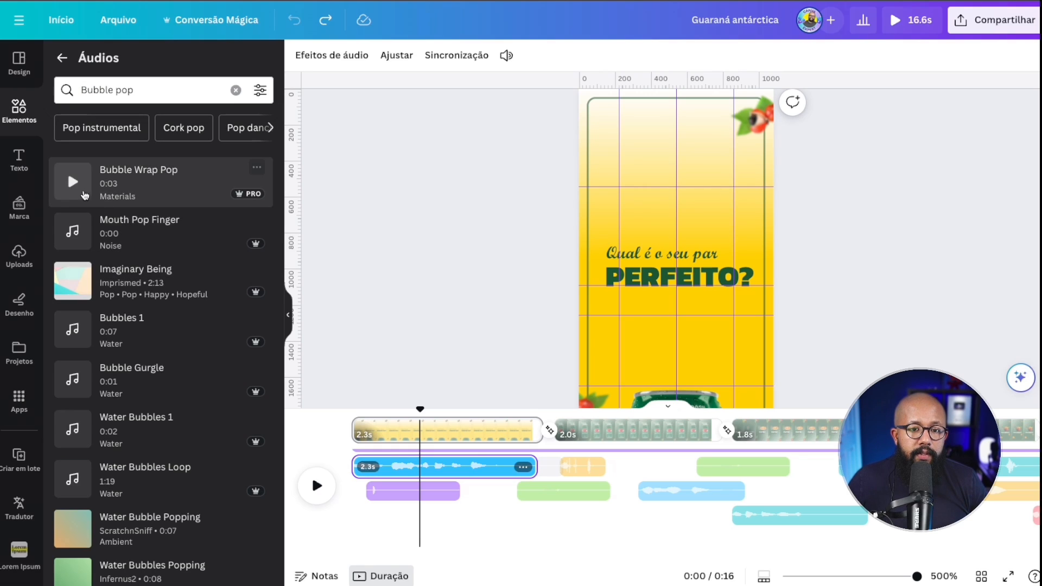
Preview the Bubbles 1, Bubble Gurgle, Water Bubbles 1 and Water Bubble 9 sounds and check the details of Water Bubble 8.
{"action": "left_click", "coordinate": [73, 330]}
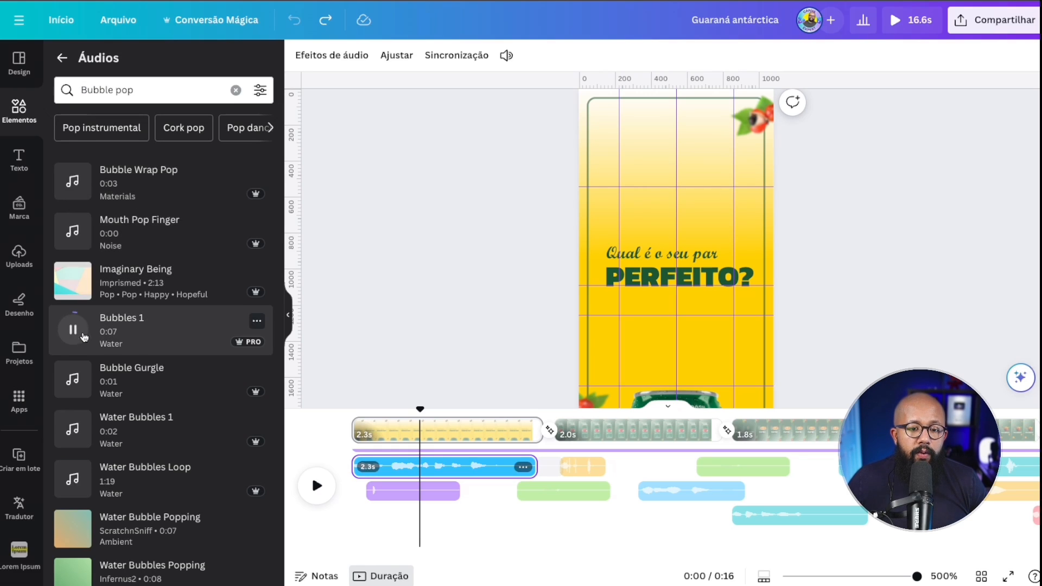
{"action": "left_click", "coordinate": [72, 380]}
{"action": "left_click", "coordinate": [72, 429]}
{"action": "scroll", "coordinate": [90, 424], "scroll_direction": "down", "scroll_amount": 6}
{"action": "left_click", "coordinate": [73, 376]}
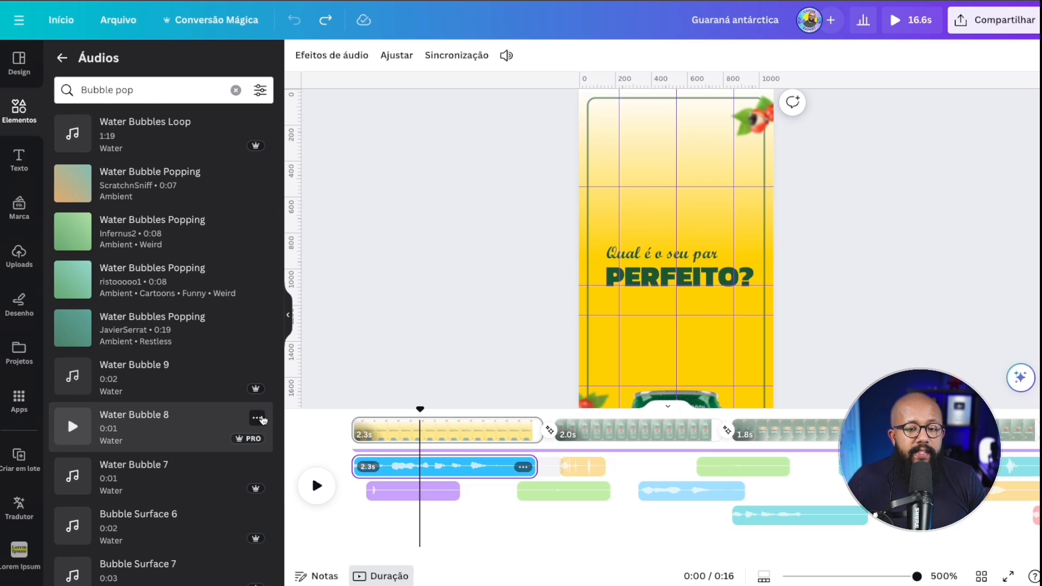
{"action": "left_click", "coordinate": [257, 418]}
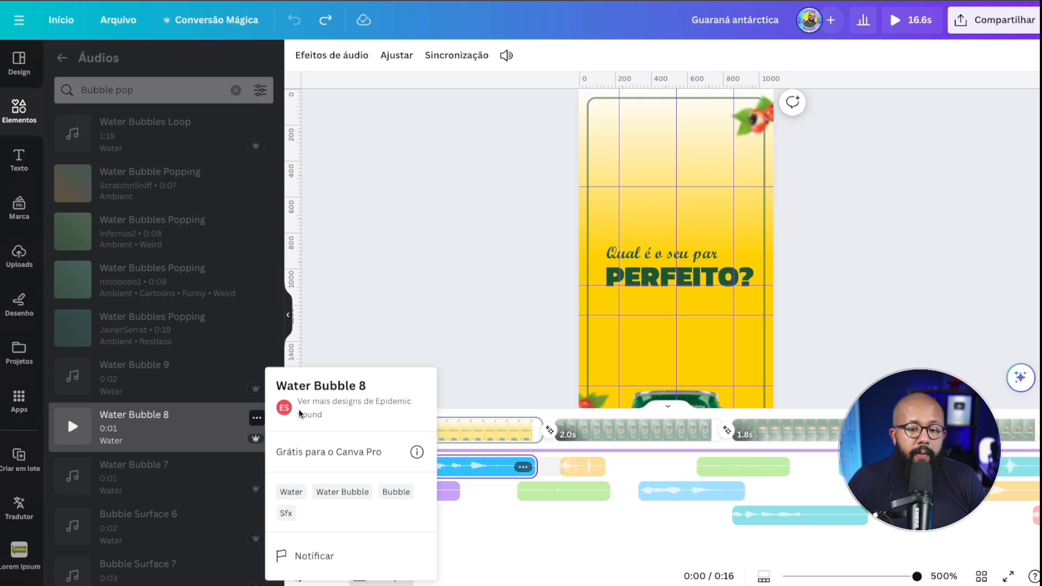
{"action": "left_click", "coordinate": [78, 431]}
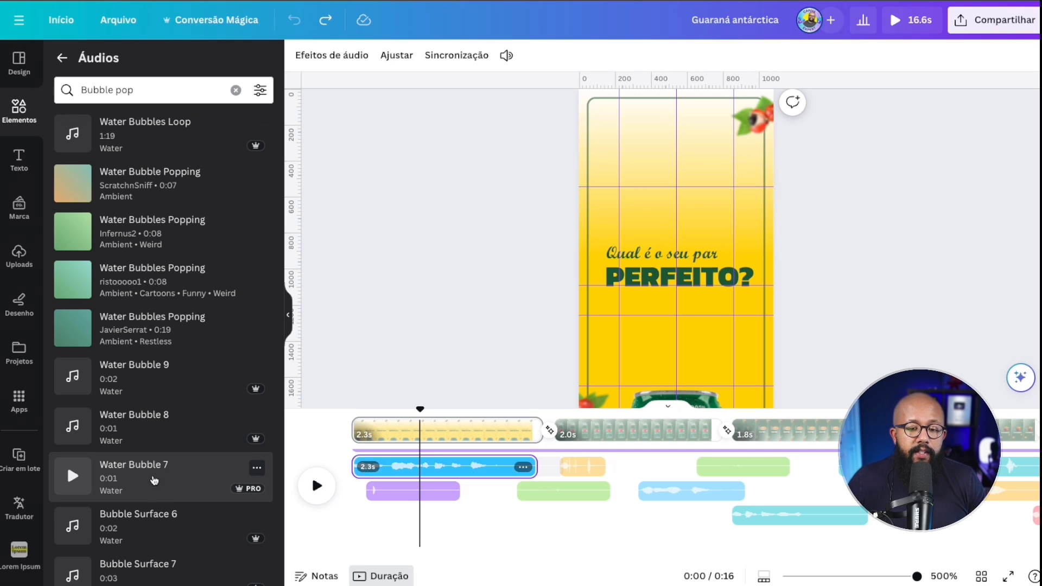
Try adding the Water Bubble 7 effect to the timeline at 0.2 s, and delete the added clip.
{"action": "left_click_drag", "start_coordinate": [420, 410], "coordinate": [370, 414]}
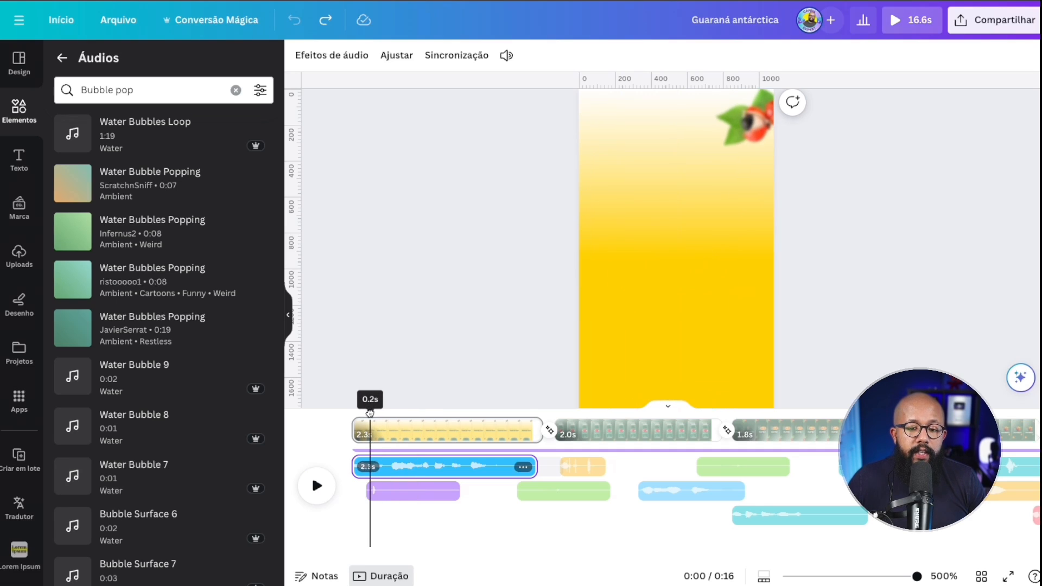
{"action": "left_click", "coordinate": [136, 477]}
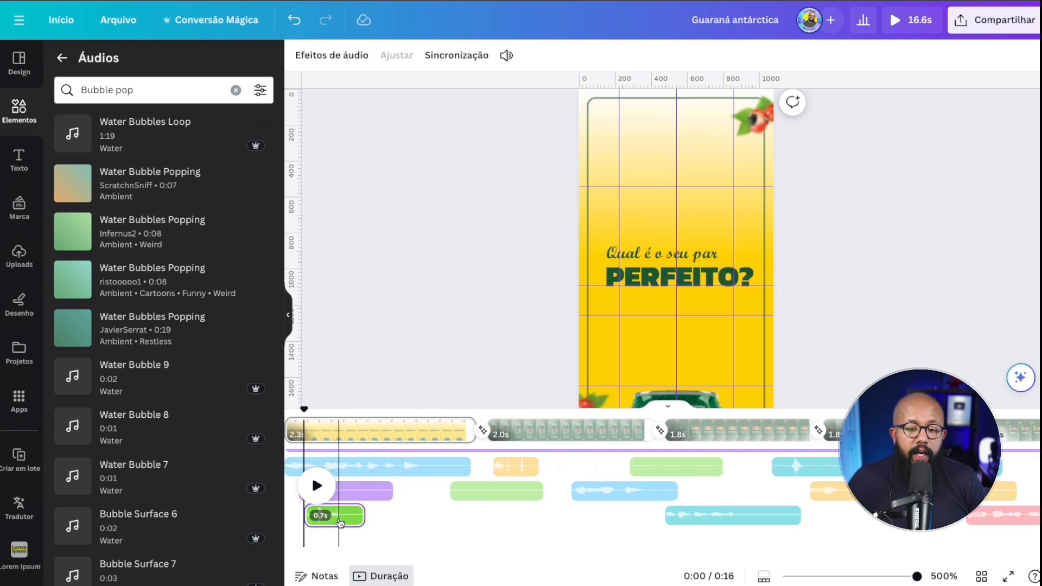
{"action": "left_click", "coordinate": [341, 521]}
{"action": "key", "text": "Delete"}
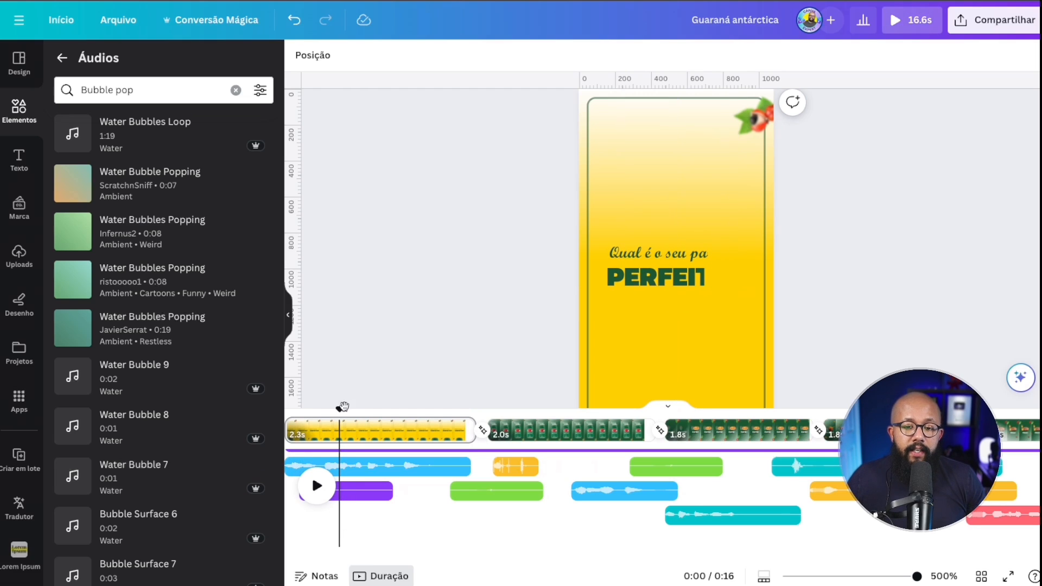
Play the change from page 1 to page 2 and select its two sound effect clips, ending on the 0.5 s one.
{"action": "left_click_drag", "start_coordinate": [349, 415], "coordinate": [525, 435]}
{"action": "left_click", "coordinate": [568, 495]}
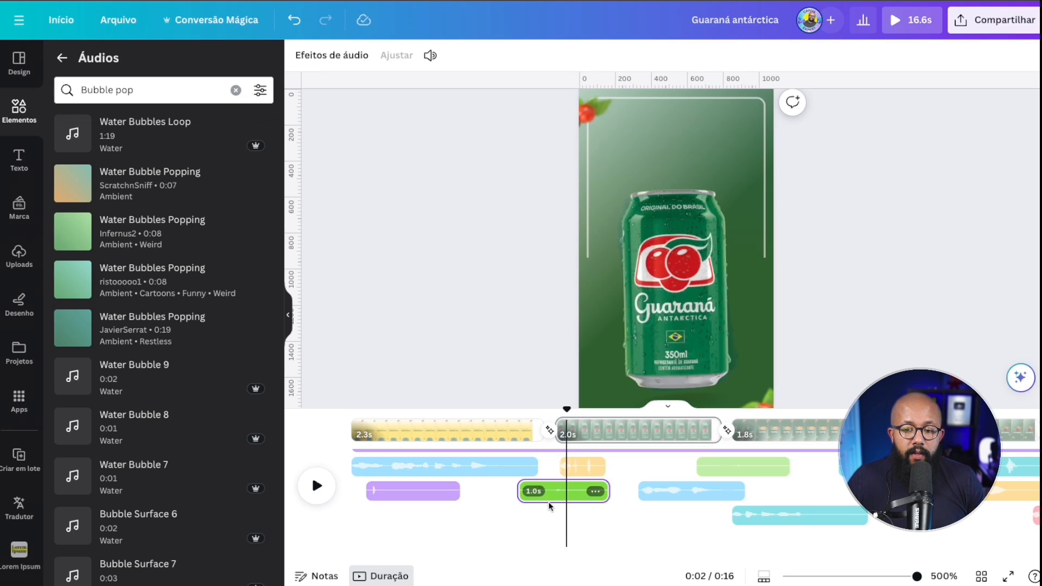
{"action": "left_click_drag", "start_coordinate": [567, 411], "coordinate": [501, 412]}
{"action": "key", "text": "space"}
{"action": "left_click", "coordinate": [566, 466]}
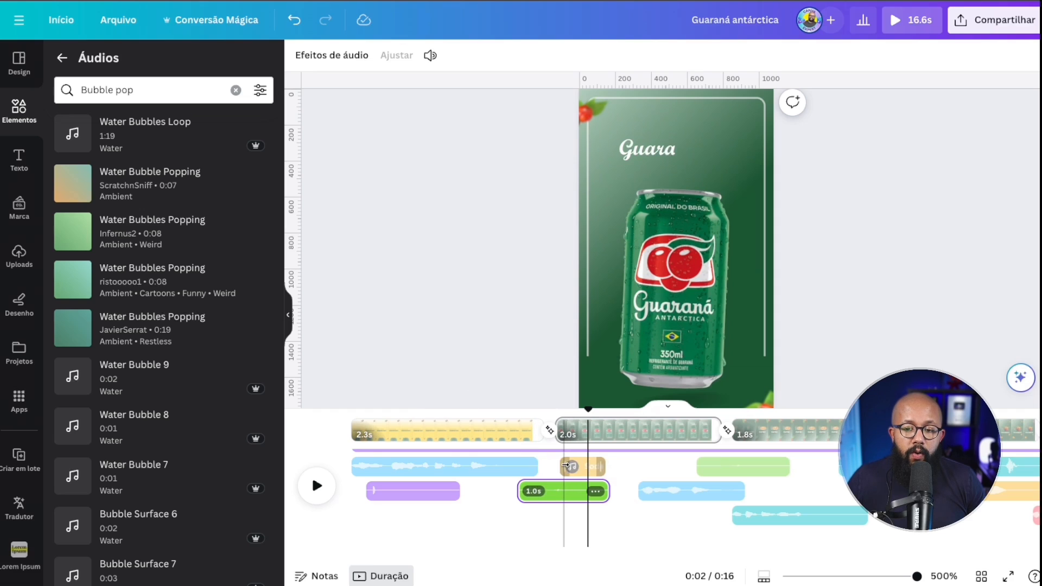
{"action": "left_click", "coordinate": [585, 470]}
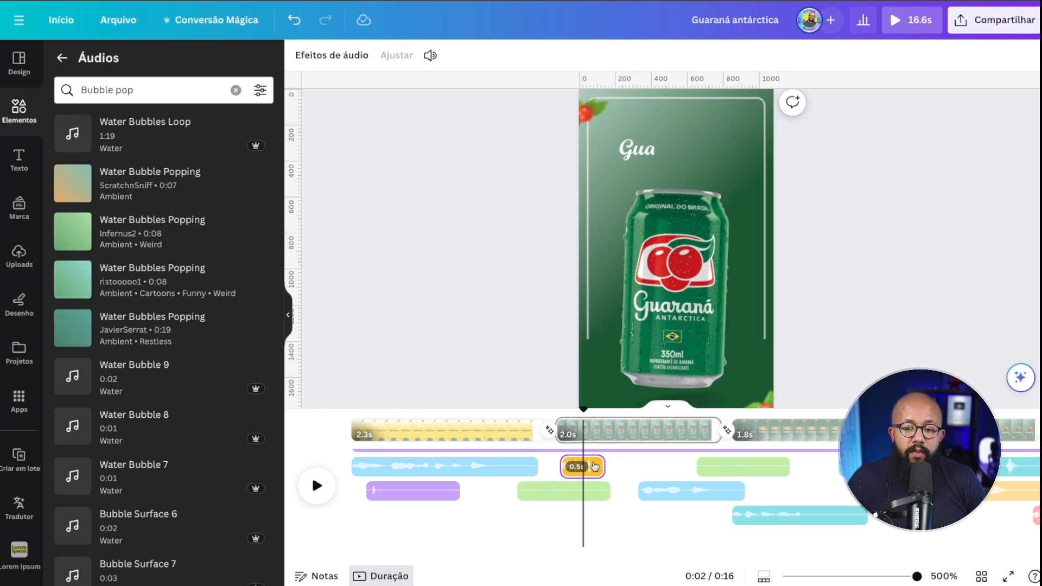
Search the audio elements for "soda open".
{"action": "triple_click", "coordinate": [109, 90]}
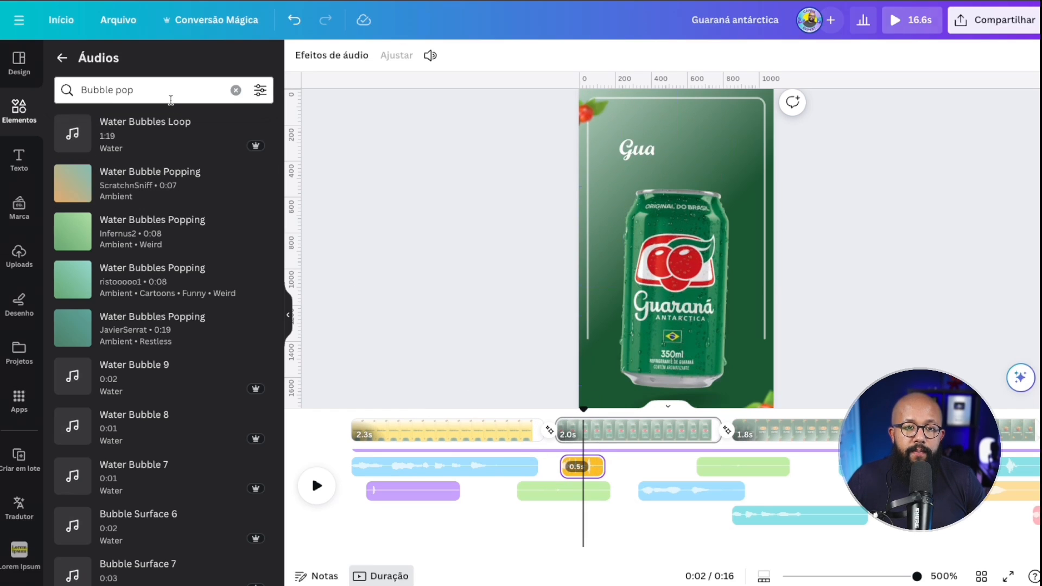
{"action": "type", "text": "soda open"}
{"action": "key", "text": "Return"}
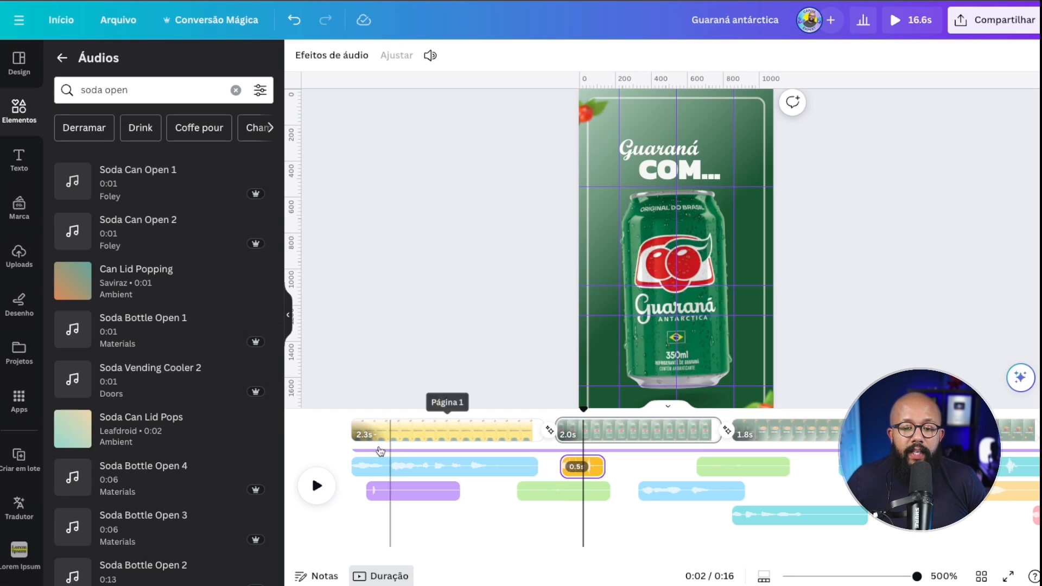
Play the video from page 2 to the "COXINHA?" page, pausing to examine the sound effects placed on the timeline.
{"action": "left_click", "coordinate": [325, 484]}
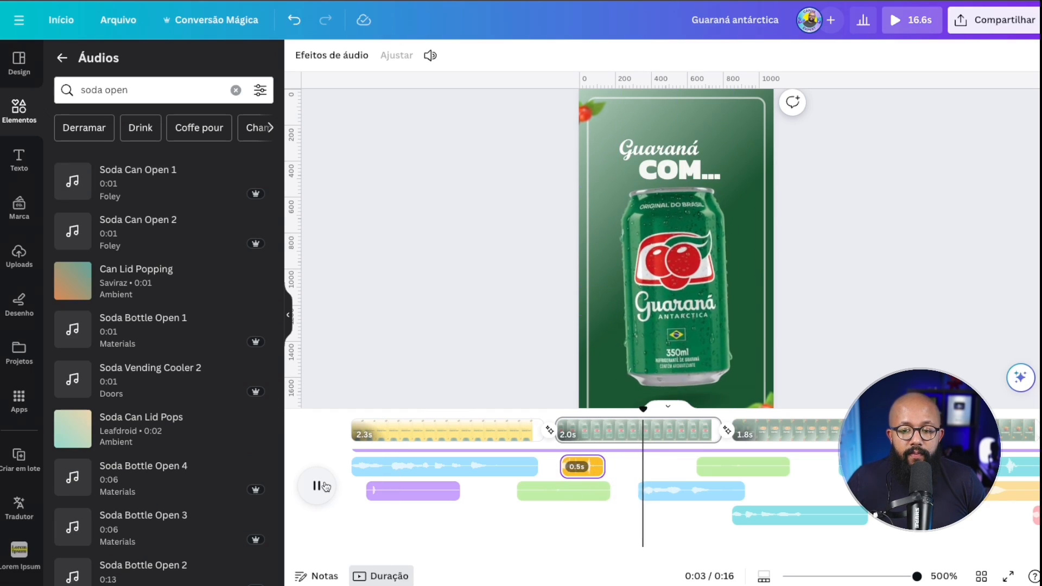
{"action": "left_click", "coordinate": [325, 485]}
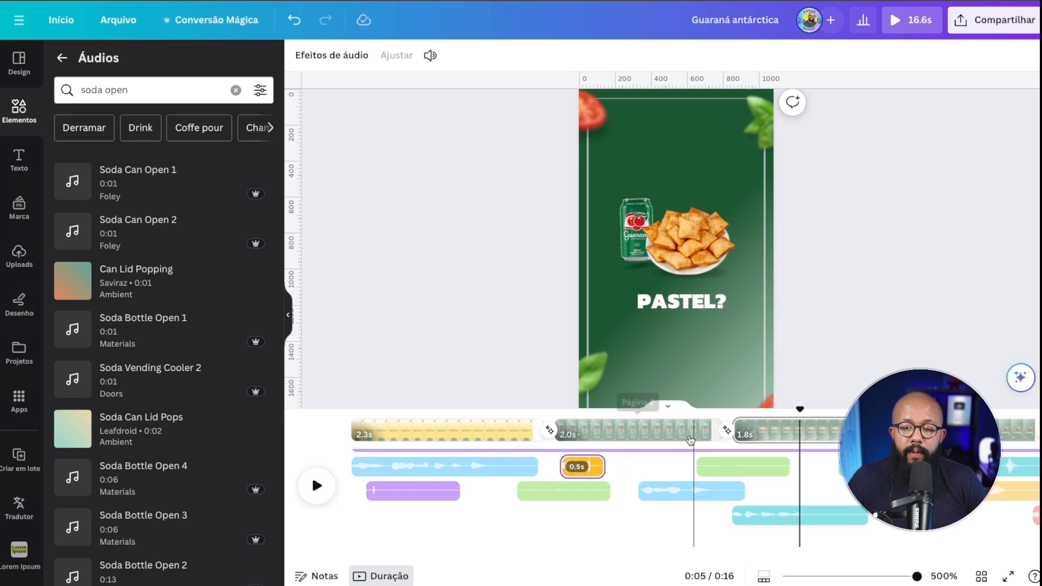
{"action": "left_click", "coordinate": [325, 489]}
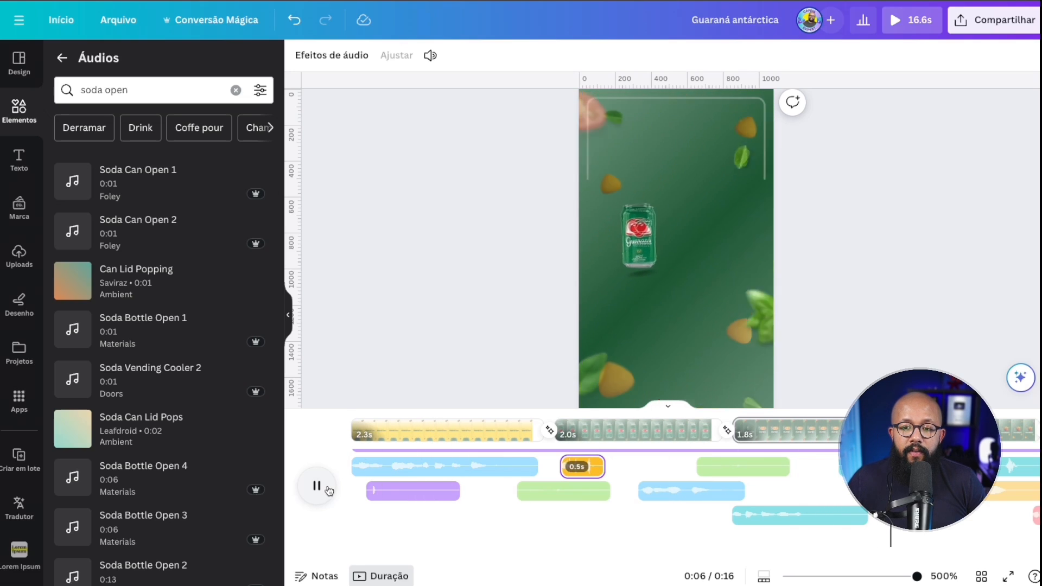
{"action": "left_click", "coordinate": [326, 489]}
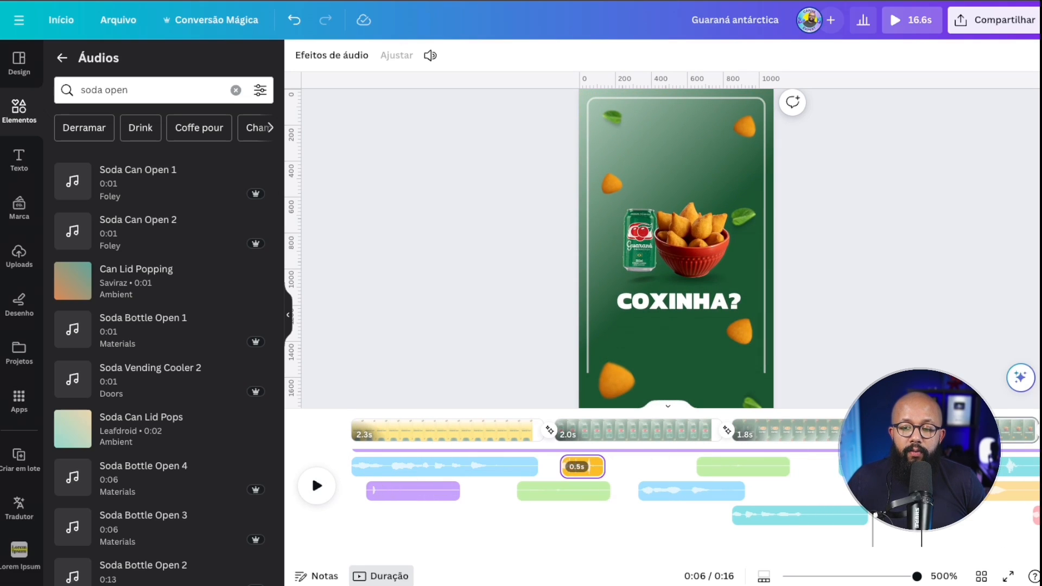
{"action": "scroll", "coordinate": [583, 501], "scroll_direction": "right", "scroll_amount": 5}
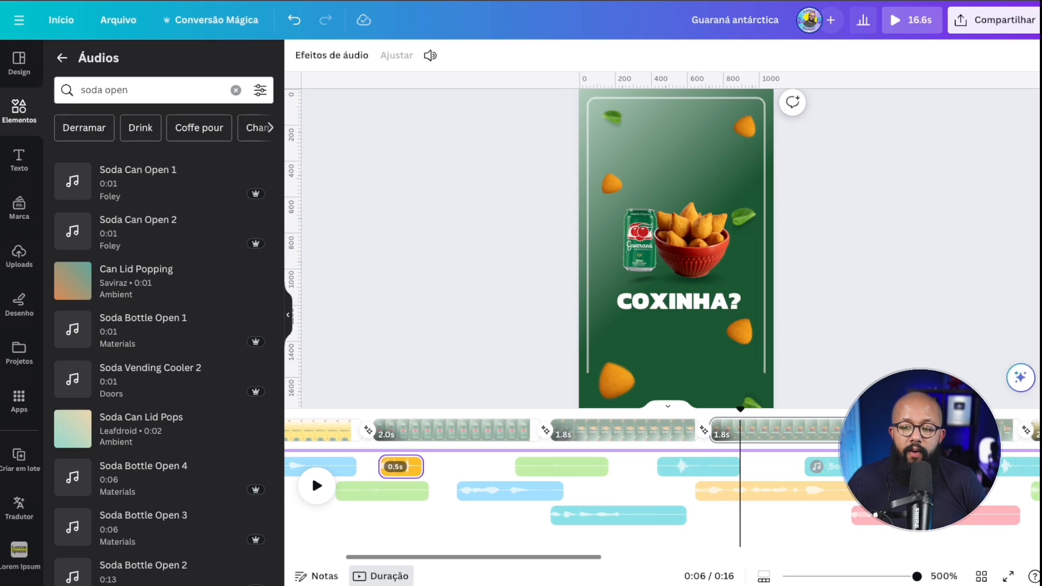
Search the audio elements for "swoosh" and browse the transition sounds.
{"action": "left_click", "coordinate": [136, 98]}
{"action": "triple_click", "coordinate": [136, 97]}
{"action": "type", "text": "swoosh"}
{"action": "key", "text": "Return"}
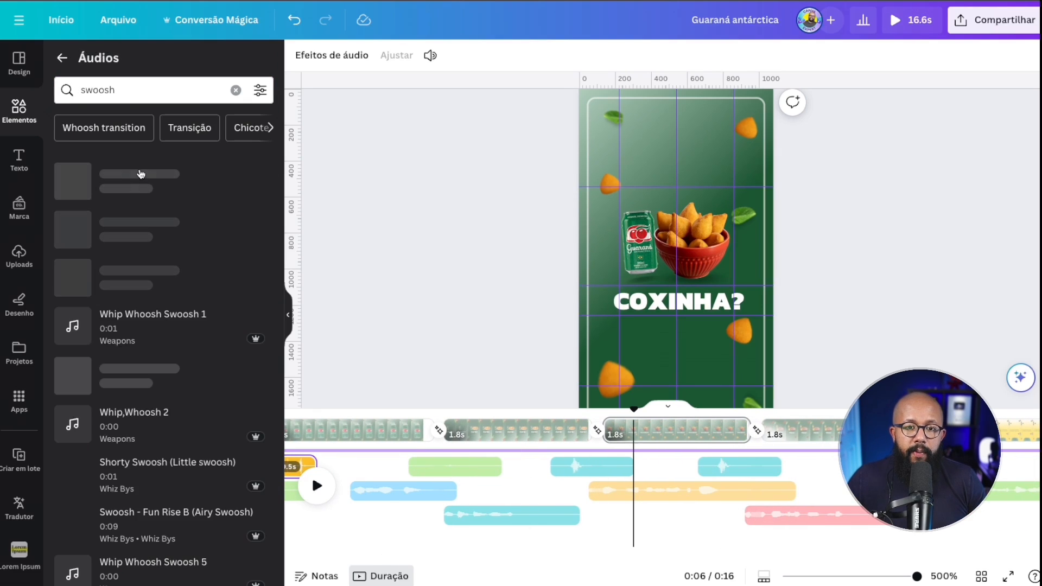
{"action": "scroll", "coordinate": [197, 373], "scroll_direction": "down", "scroll_amount": 5}
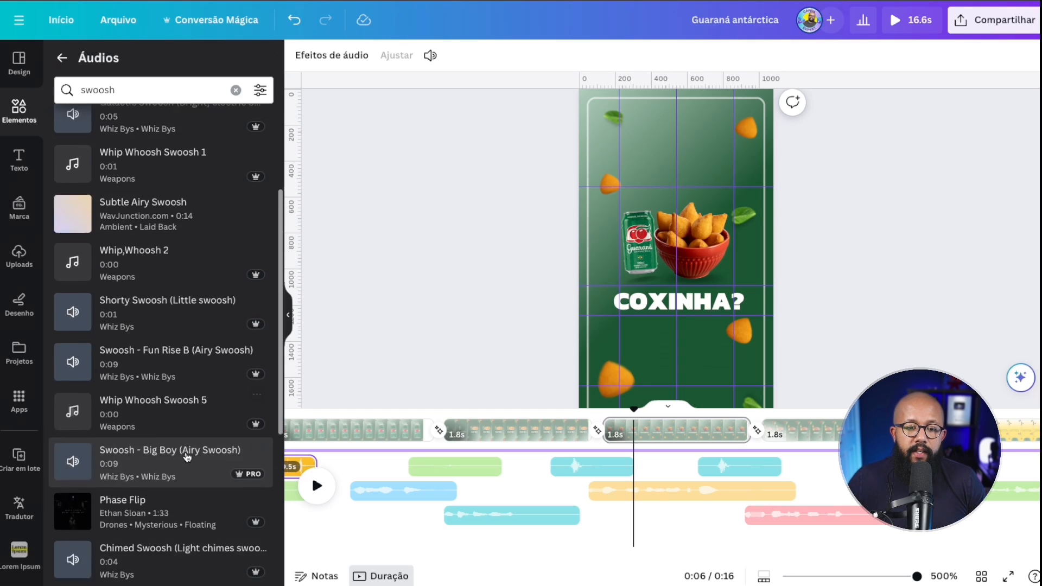
Play the rest of the video to its end and examine the audio layers along the whole timeline.
{"action": "left_click", "coordinate": [327, 490]}
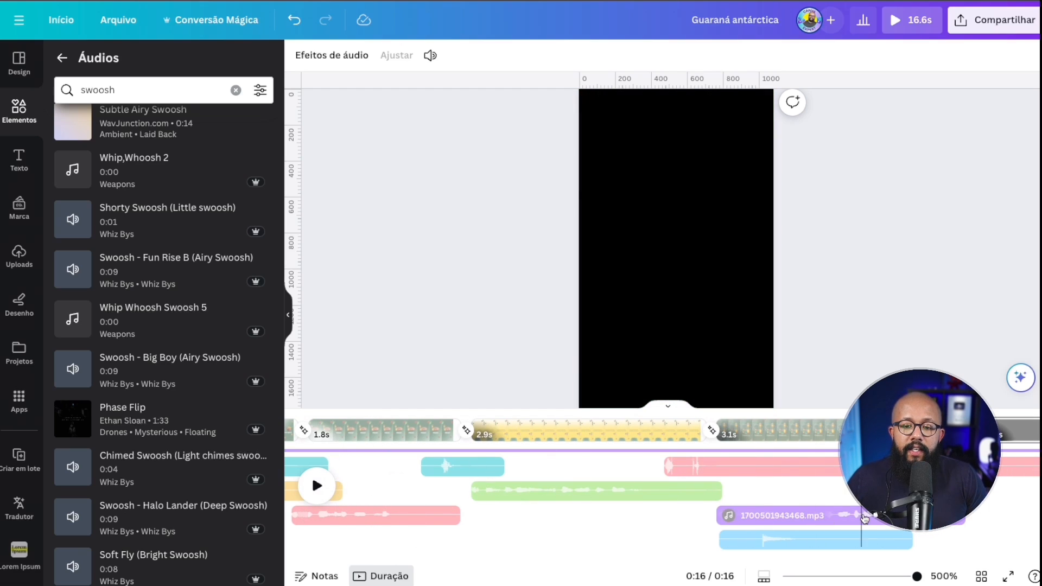
{"action": "scroll", "coordinate": [863, 519], "scroll_direction": "right", "scroll_amount": 3}
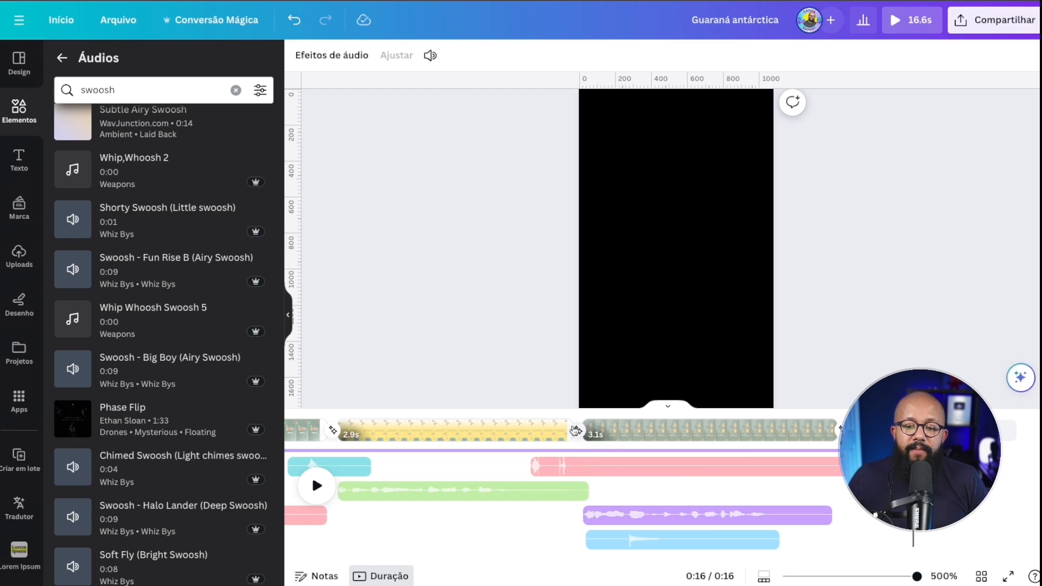
{"action": "scroll", "coordinate": [564, 435], "scroll_direction": "left", "scroll_amount": 5}
{"action": "scroll", "coordinate": [565, 450], "scroll_direction": "right", "scroll_amount": 6}
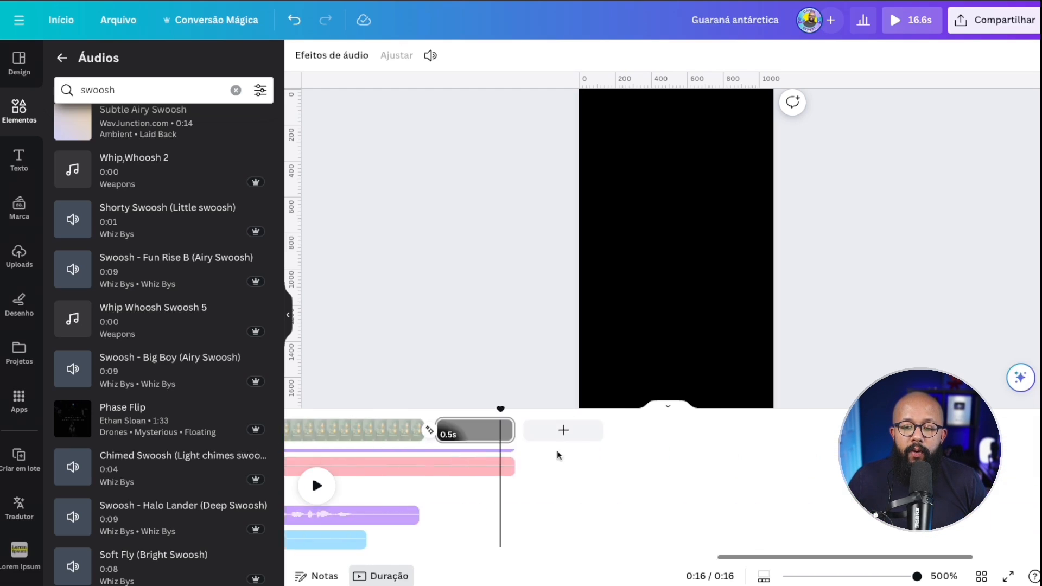
{"action": "scroll", "coordinate": [598, 441], "scroll_direction": "left", "scroll_amount": 5}
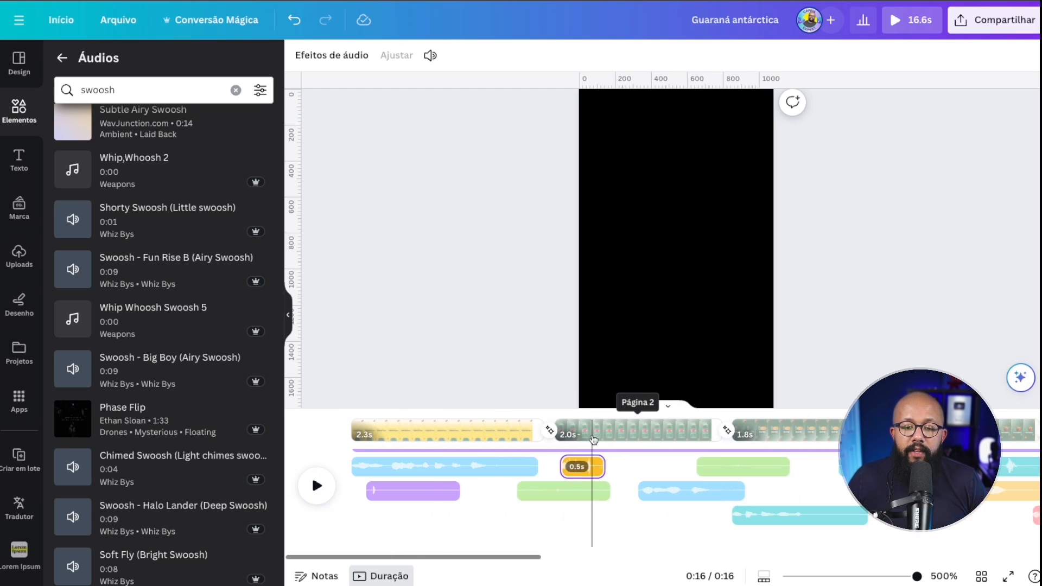
Move the playhead back to page 1, show the uploaded audio files and collapse the timeline.
{"action": "left_click", "coordinate": [403, 419]}
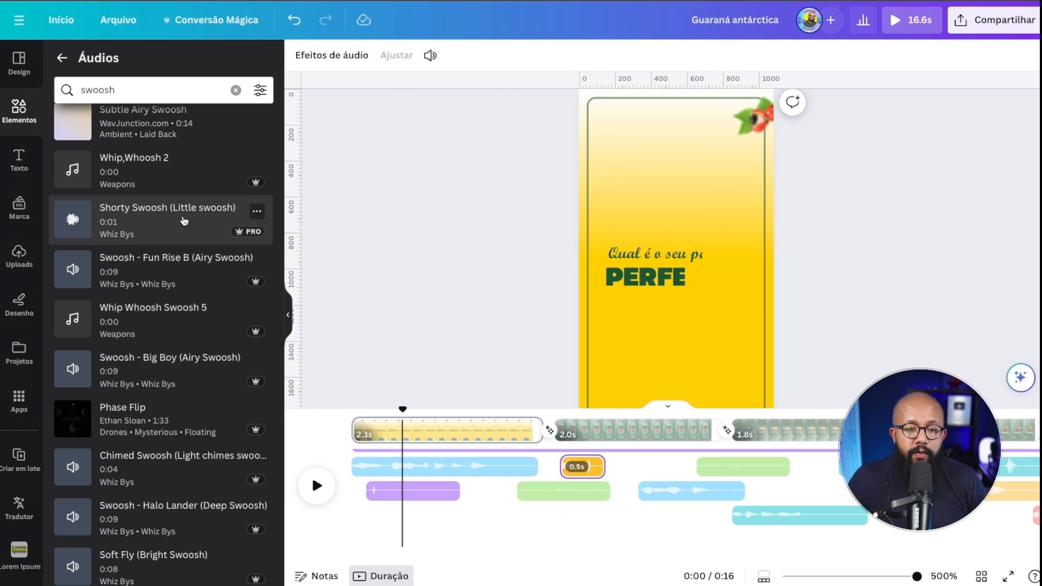
{"action": "left_click", "coordinate": [19, 242]}
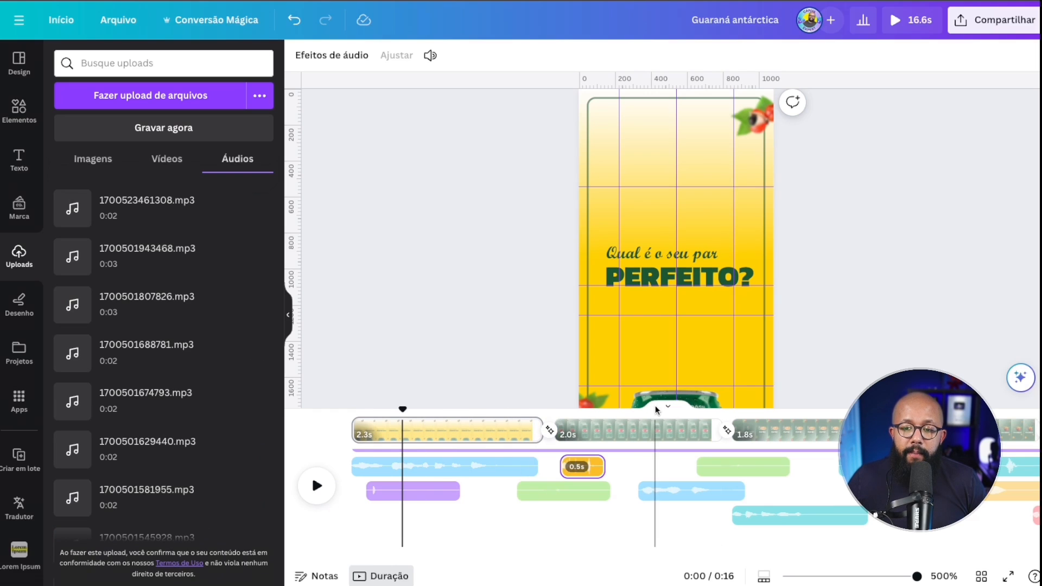
{"action": "left_click", "coordinate": [682, 408]}
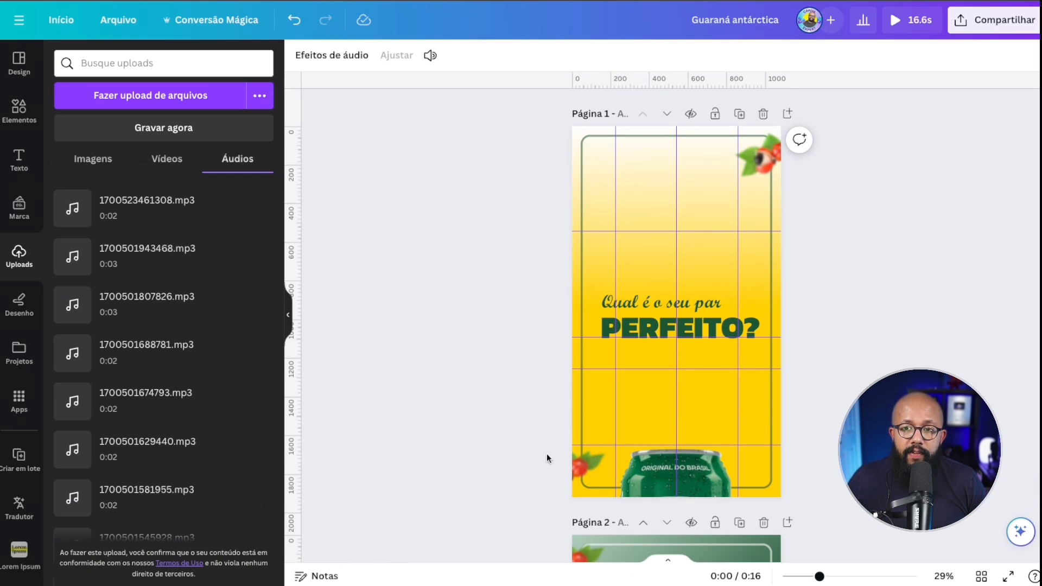
Preview the whole video in the large player, close the preview and look over pages 1 and 2.
{"action": "left_click", "coordinate": [919, 20]}
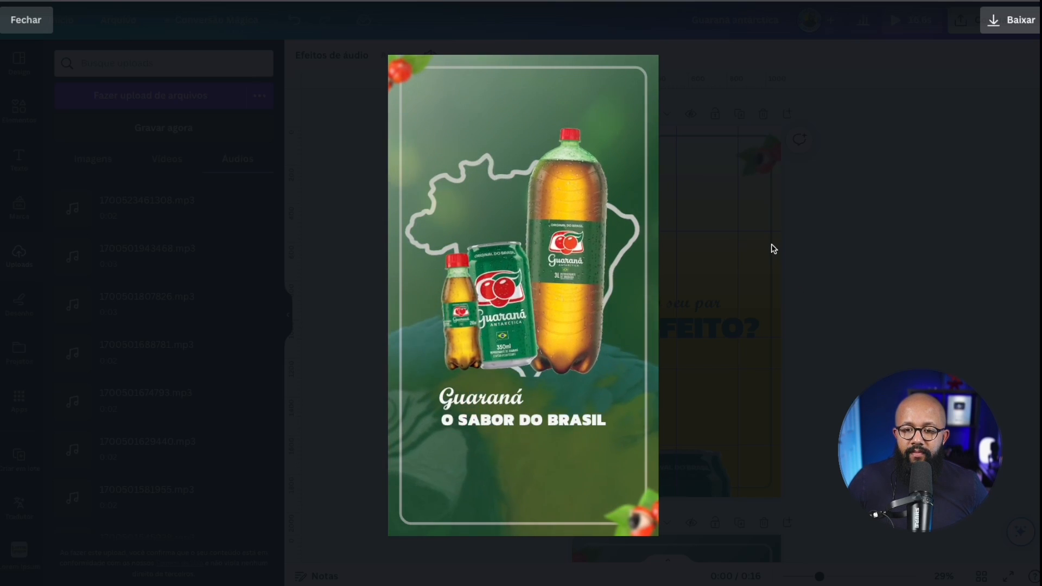
{"action": "left_click", "coordinate": [766, 270]}
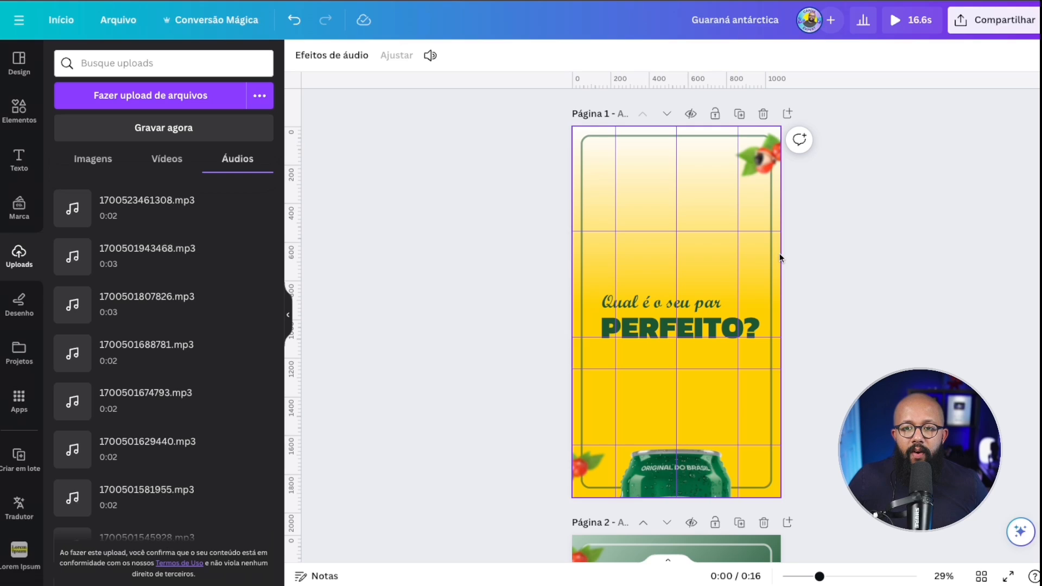
{"action": "scroll", "coordinate": [675, 426], "scroll_direction": "down", "scroll_amount": 10}
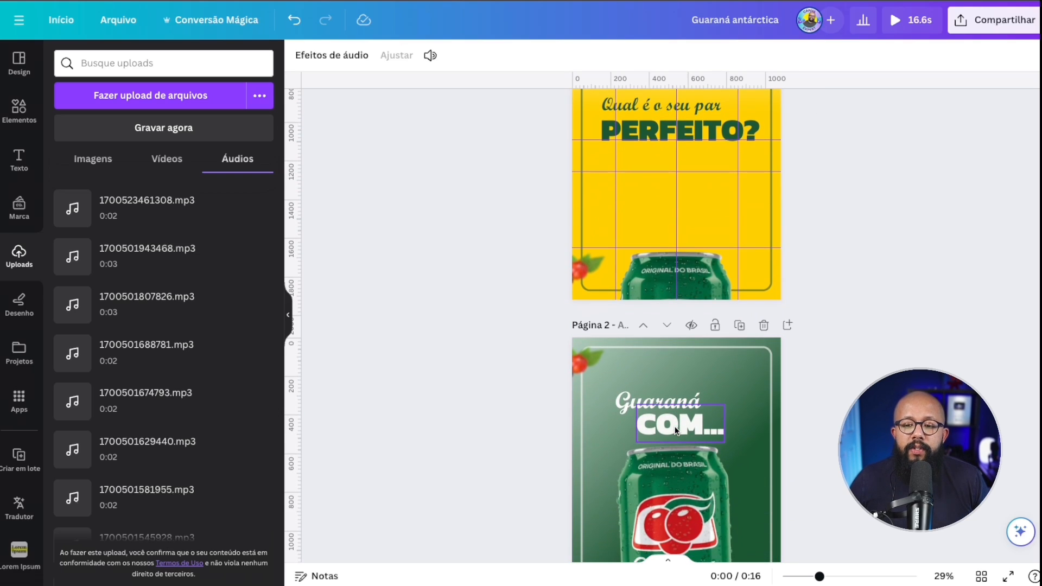
{"action": "scroll", "coordinate": [677, 430], "scroll_direction": "up", "scroll_amount": 10}
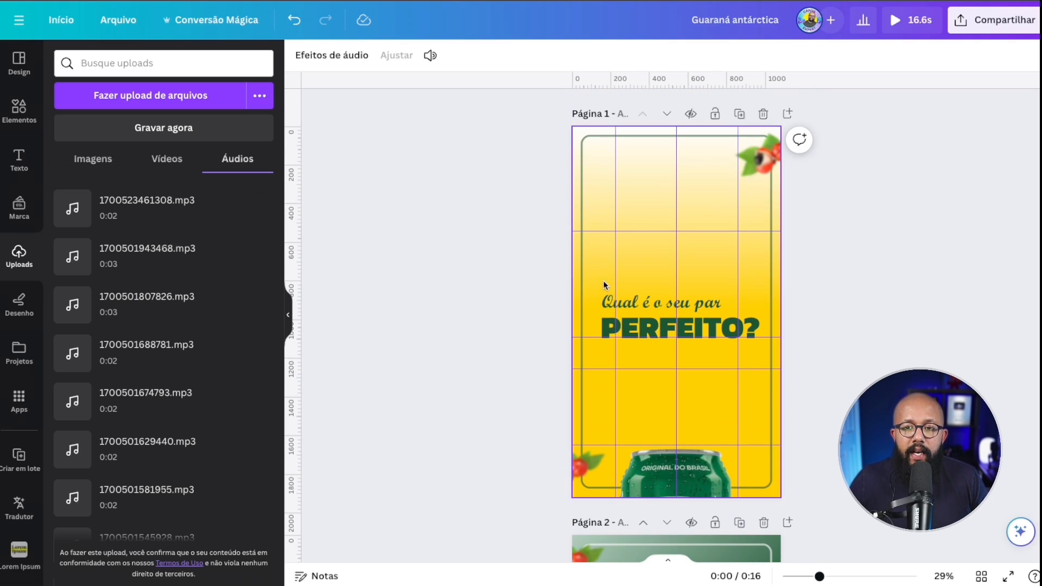
Show the timeline again with page 1 selected and set the page view zoom to 25%.
{"action": "left_click", "coordinate": [599, 269]}
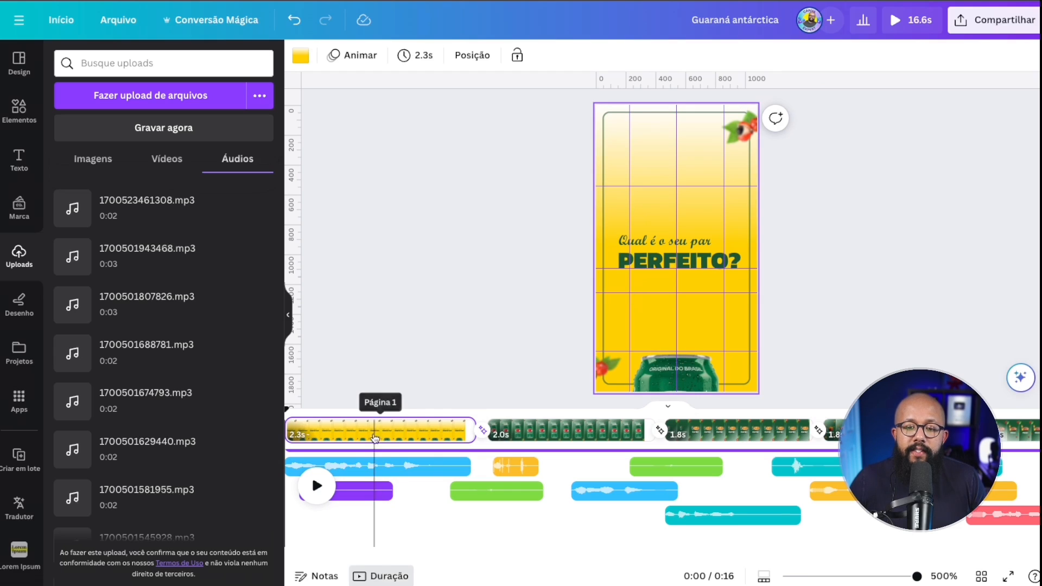
{"action": "left_click", "coordinate": [445, 421]}
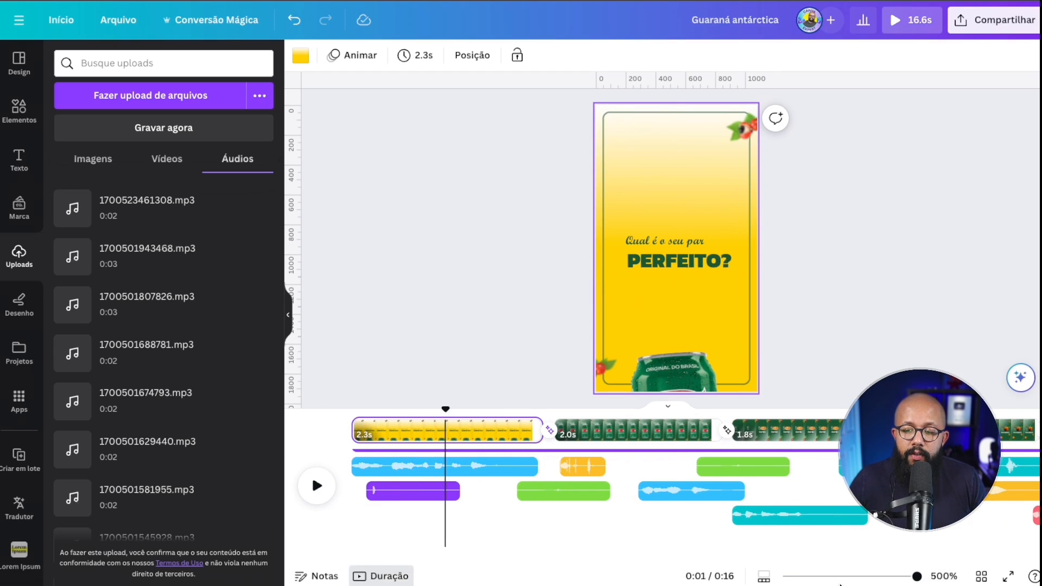
{"action": "left_click", "coordinate": [771, 576]}
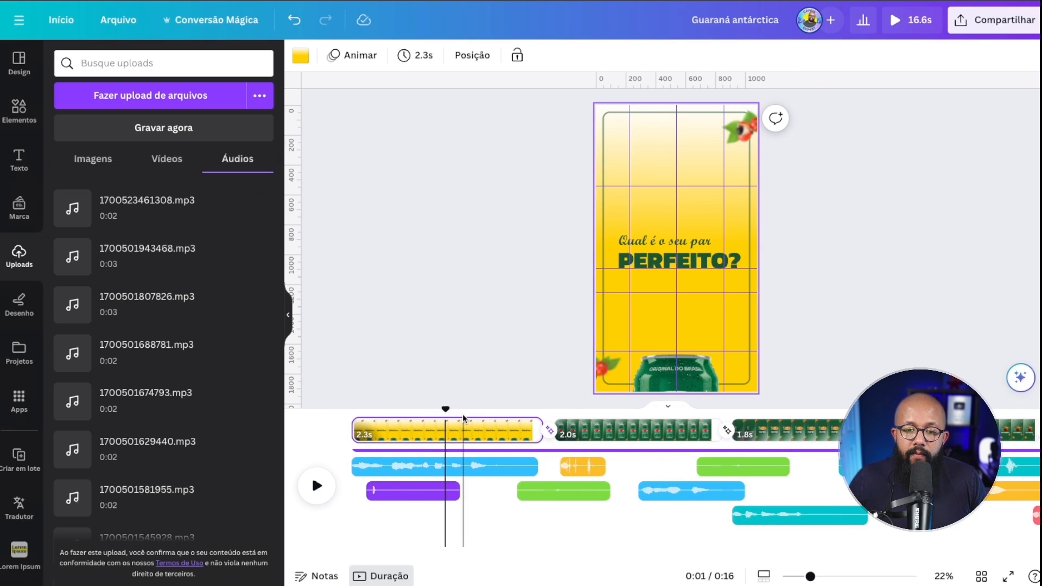
{"action": "left_click", "coordinate": [516, 429]}
{"action": "mouse_move", "coordinate": [810, 578]}
{"action": "left_mouse_down"}
{"action": "mouse_move", "coordinate": [784, 578]}
{"action": "mouse_move", "coordinate": [816, 578]}
{"action": "left_mouse_up"}
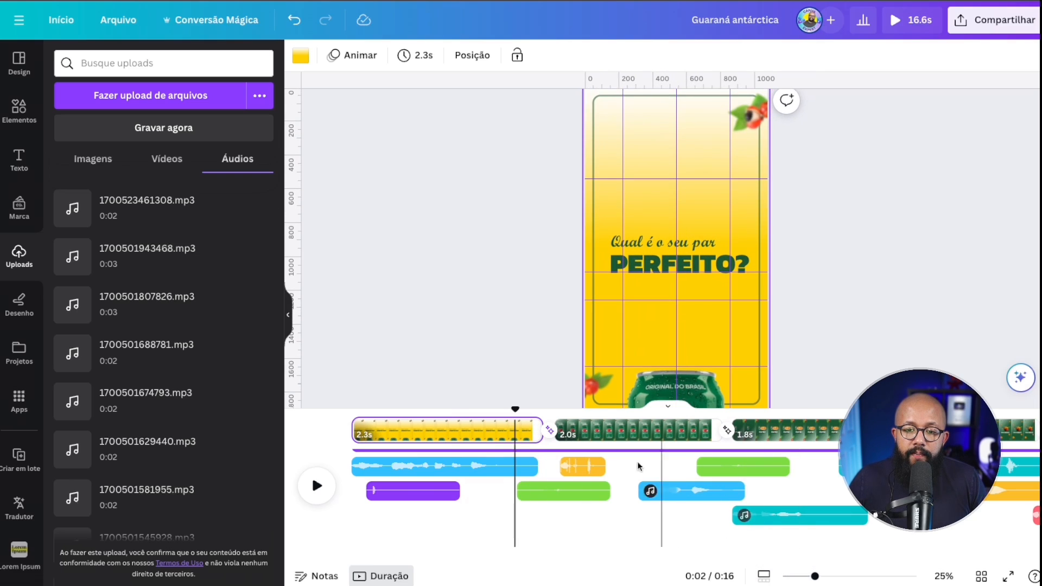
Scrub the playhead through the timeline to review the animation and return it to the start of page 1.
{"action": "left_click_drag", "start_coordinate": [515, 413], "coordinate": [405, 415]}
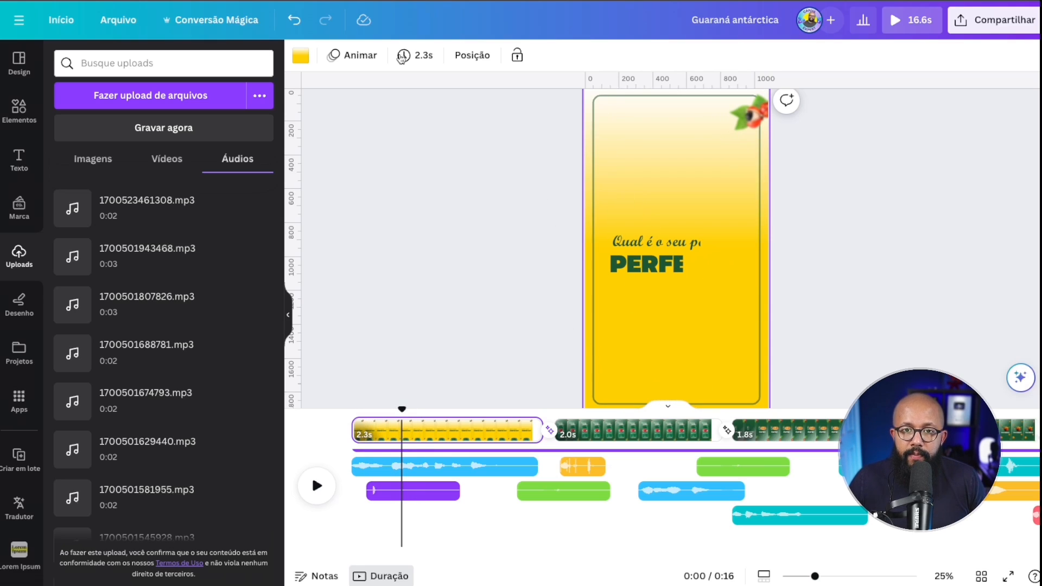
{"action": "left_click_drag", "start_coordinate": [402, 410], "coordinate": [985, 450]}
{"action": "left_click_drag", "start_coordinate": [993, 488], "coordinate": [152, 411]}
Open the design's sharing and download options.
{"action": "left_click", "coordinate": [985, 30]}
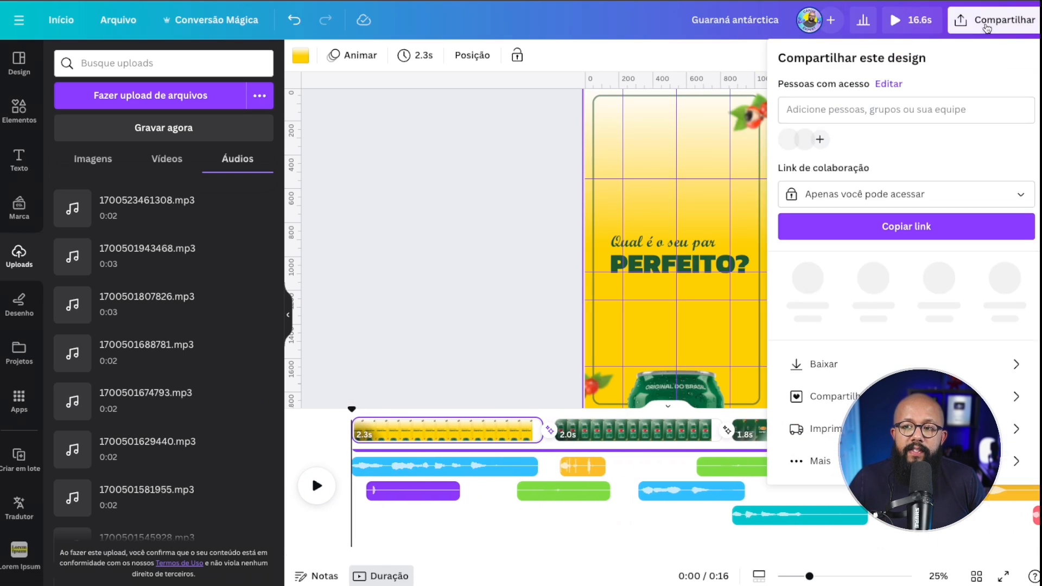